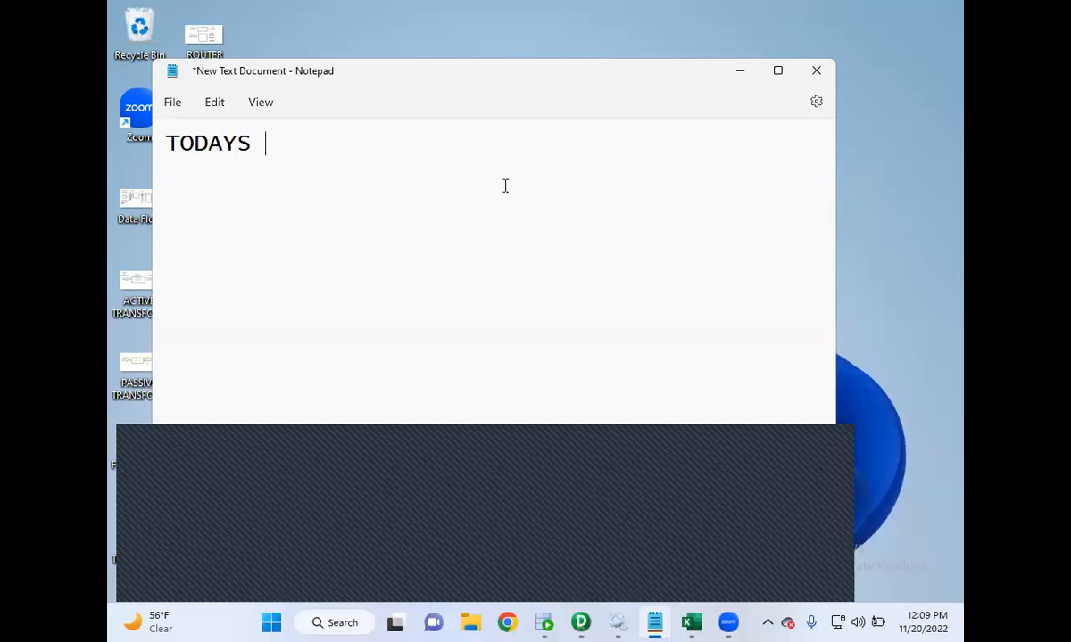
# - Complete the heading "TODAYS TOPIC" and add the title line "JOINER TRANSFORMATION" two lines below it
pyautogui.write('TOPIC')
pyautogui.press('Return')
pyautogui.press('Return')
pyautogui.write('JOINE')
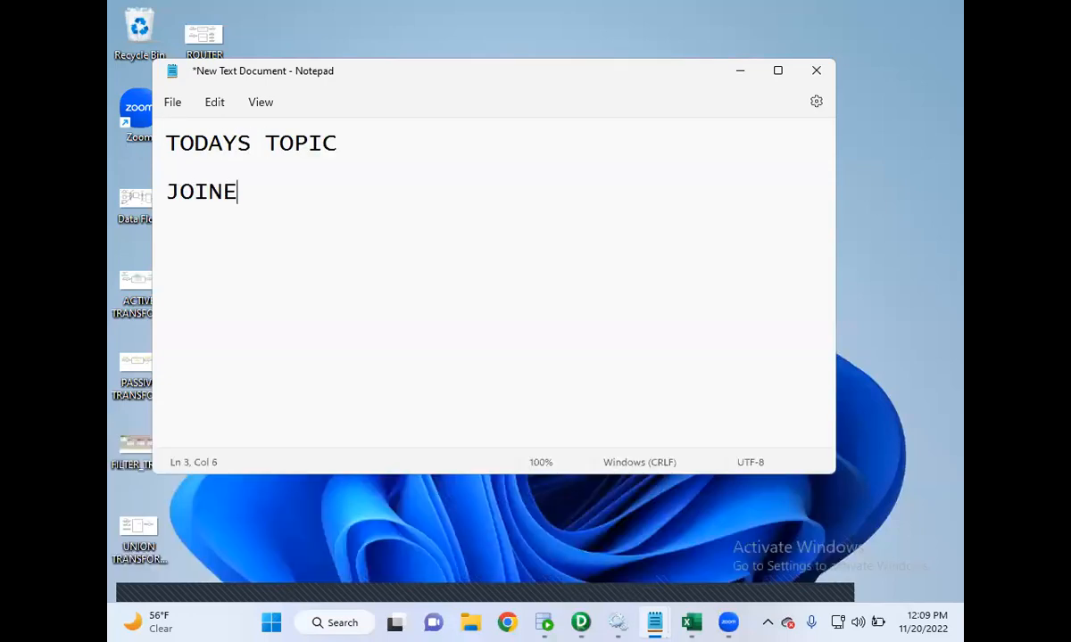
pyautogui.write('R TRAMSFORMAT')
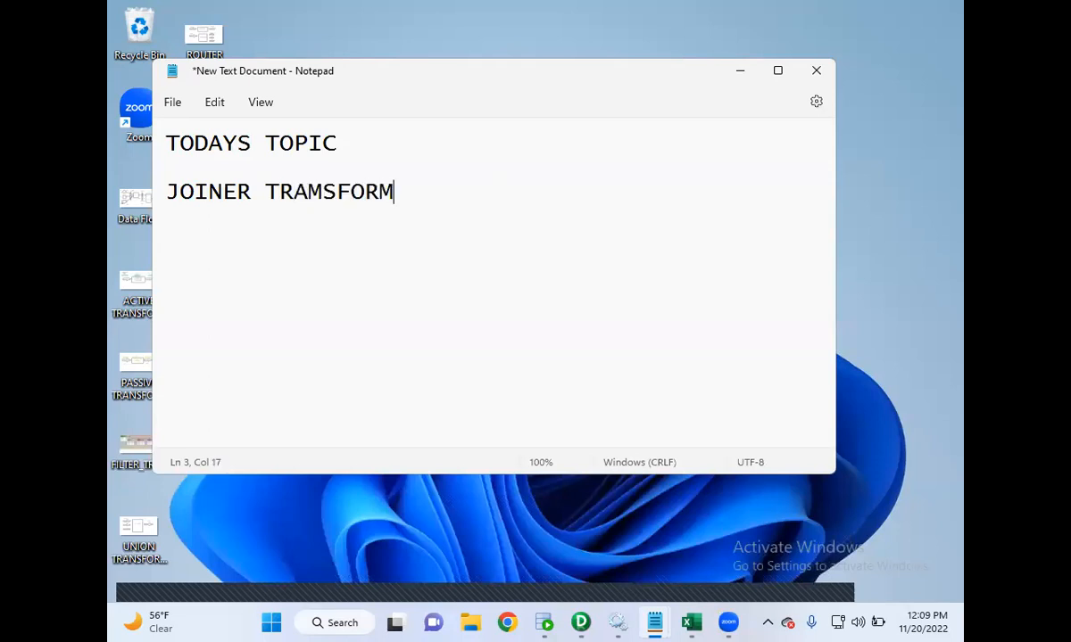
pyautogui.press('BackSpace')
pyautogui.press('BackSpace')
pyautogui.press('BackSpace')
pyautogui.press('BackSpace')
pyautogui.press('BackSpace')
pyautogui.press('BackSpace')
pyautogui.press('BackSpace')
pyautogui.press('BackSpace')
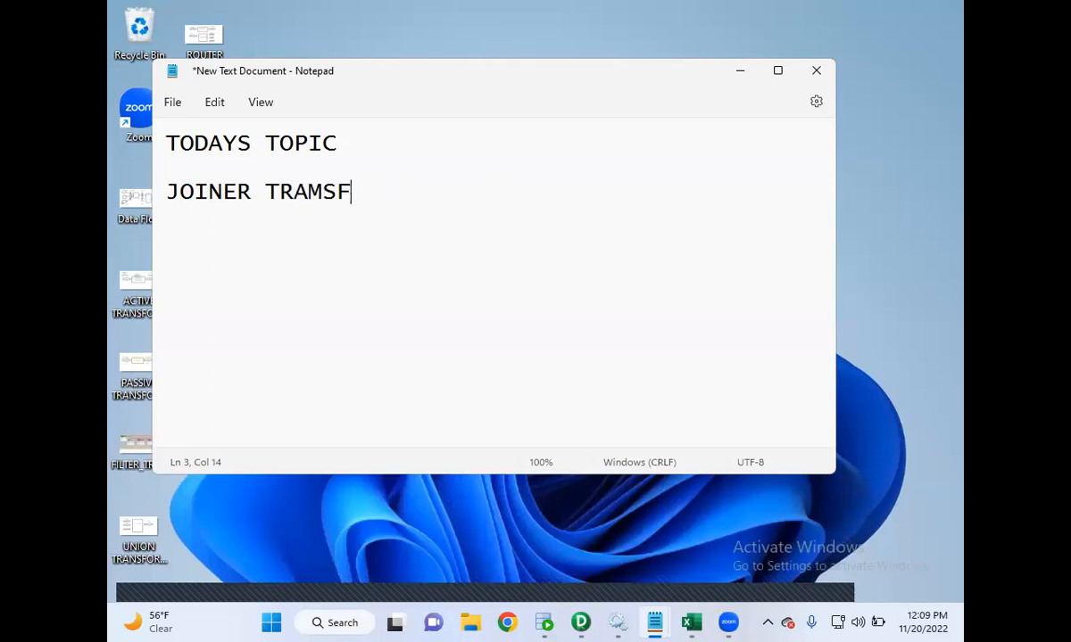
pyautogui.write('NSFORMATION')
# - Add numbered point "1. ACTIVE TRANSFORMATION AND CONNECTED", correcting the misspelled word TRANSFORMATION
pyautogui.press('Return')
pyautogui.press('Return')
pyautogui.write('1. ACTIVE TRANS')
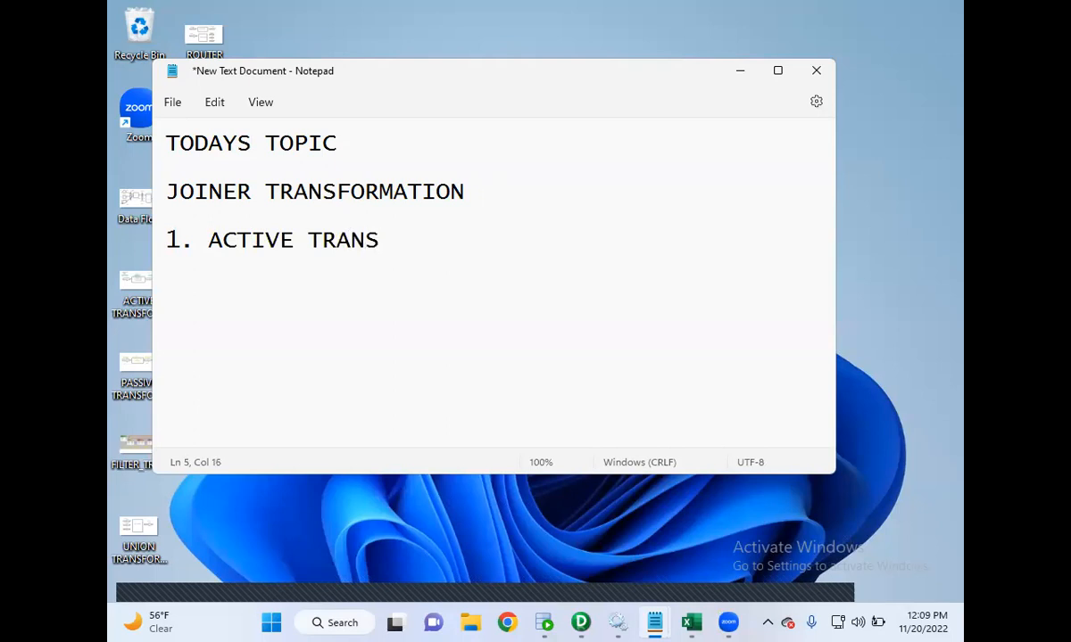
pyautogui.write('FOMRATION AND ')
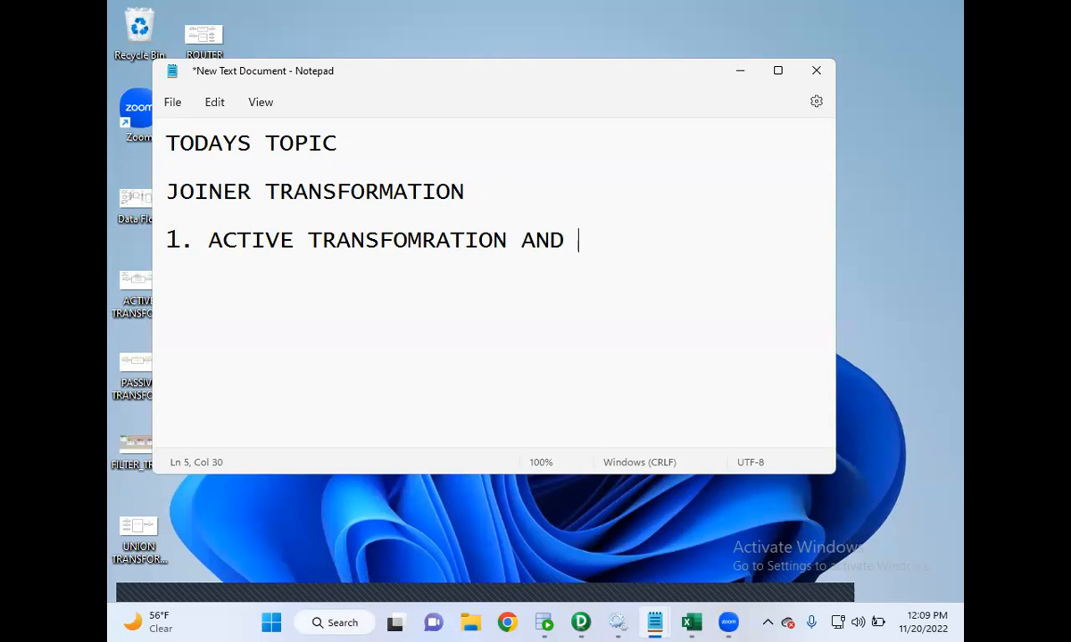
pyautogui.write('CONNECTED')
pyautogui.press('Return')
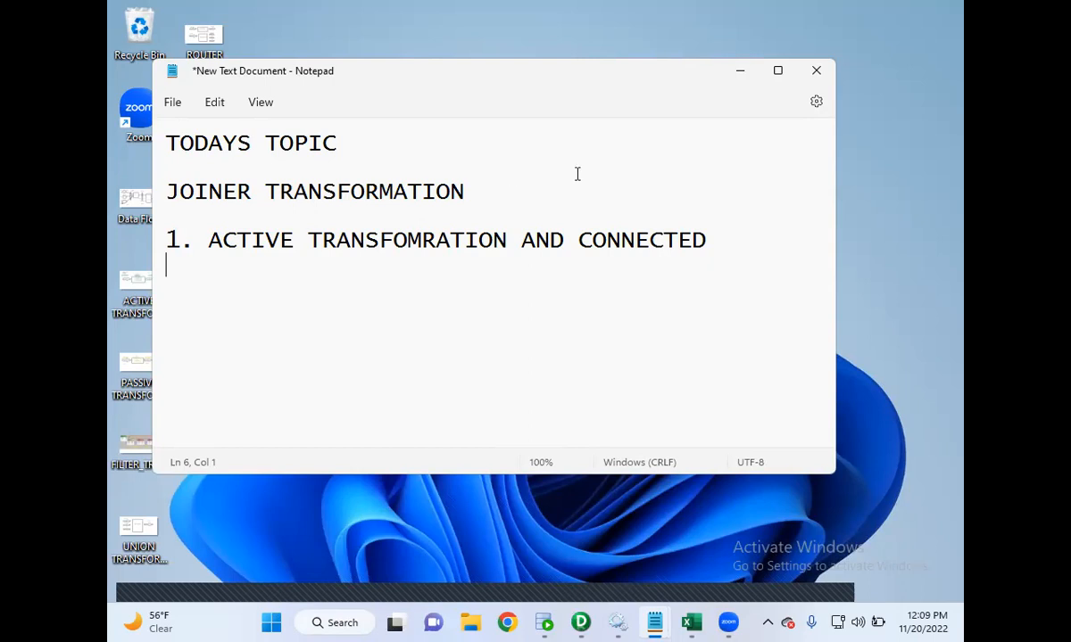
pyautogui.click(421, 239)
pyautogui.press('BackSpace')
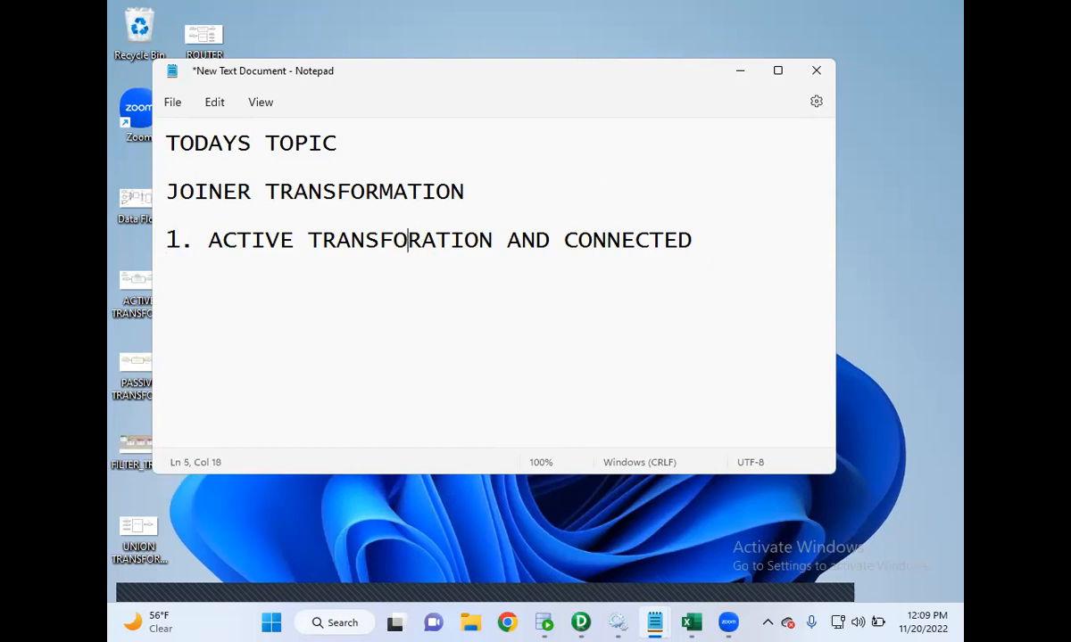
pyautogui.press('Right')
pyautogui.write('M')
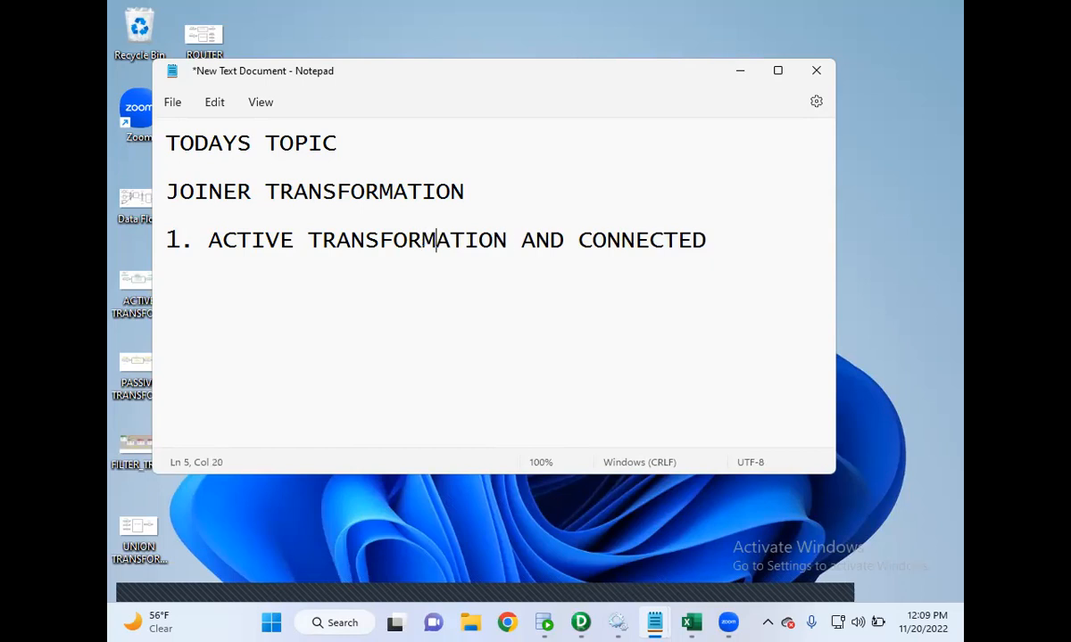
# - Add numbered point "2. USED TO JOIN MULITPLE HETEROGENOUS SOURCE" below point 1
pyautogui.click(733, 246)
pyautogui.press('Return')
pyautogui.press('Return')
pyautogui.write('2. JOINE')
pyautogui.press('BackSpace')
pyautogui.press('BackSpace')
pyautogui.press('BackSpace')
pyautogui.press('BackSpace')
pyautogui.press('BackSpace')
pyautogui.press('BackSpace')
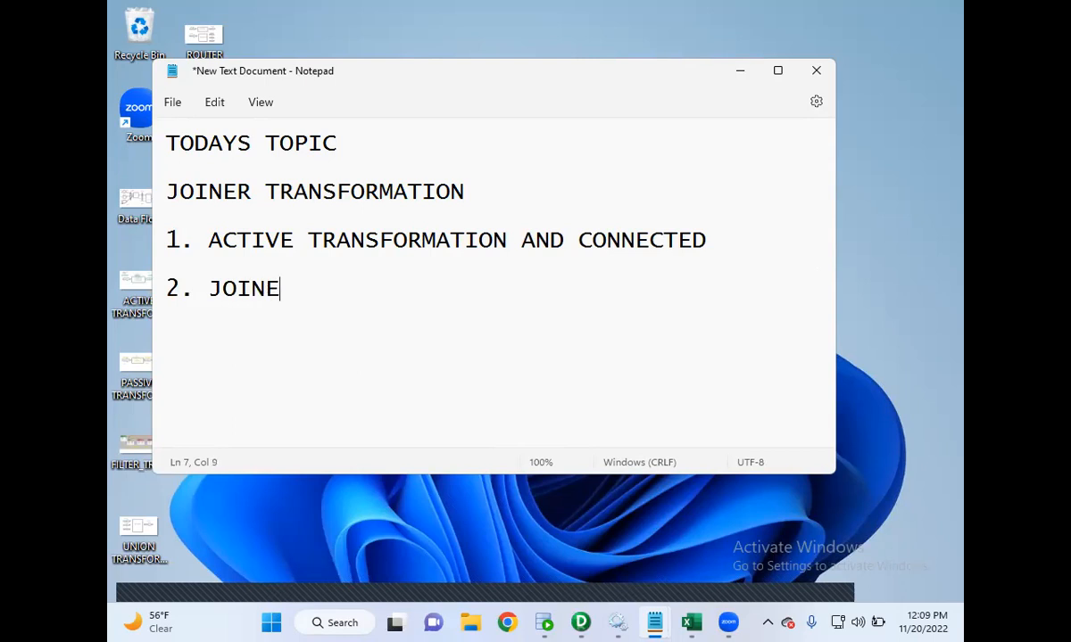
pyautogui.write('S')
pyautogui.press('BackSpace')
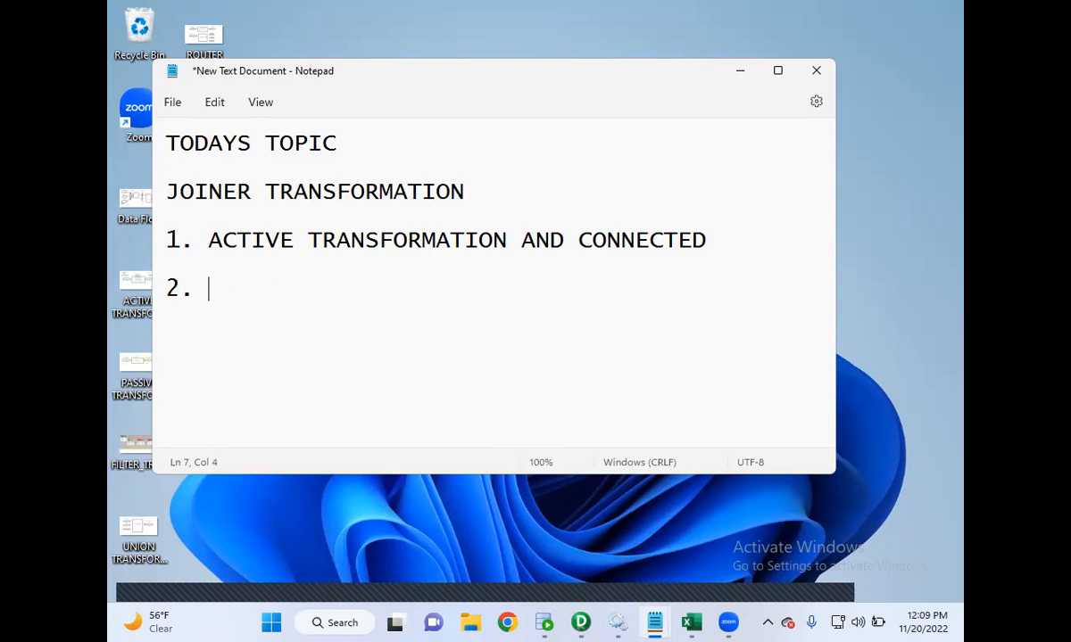
pyautogui.write('USED TO JOIN')
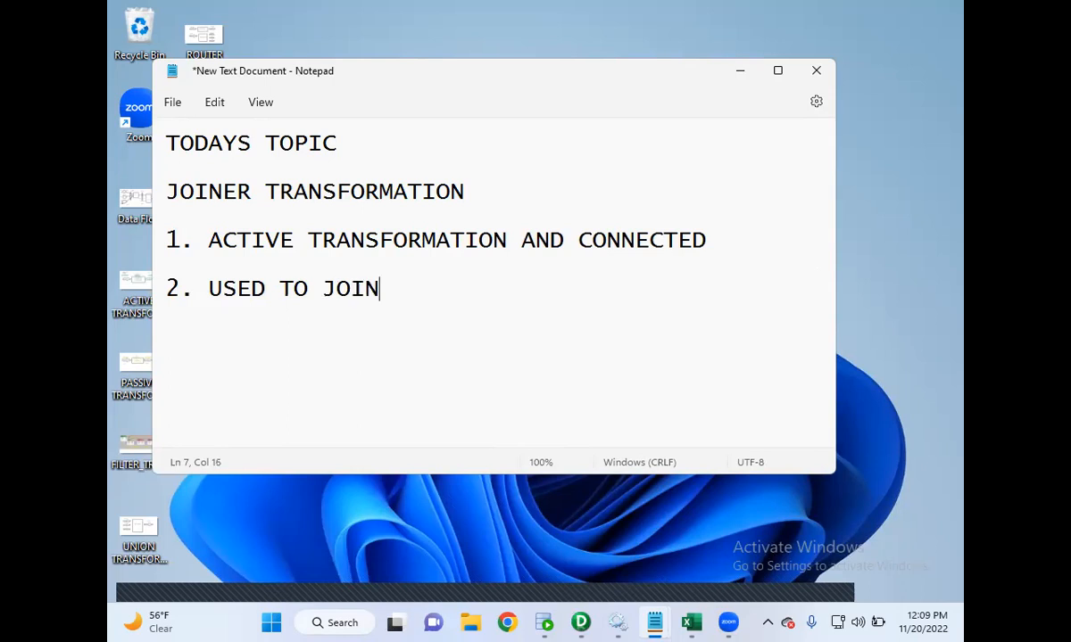
pyautogui.write(' MUTILP')
pyautogui.press('BackSpace')
pyautogui.press('BackSpace')
pyautogui.press('BackSpace')
pyautogui.press('BackSpace')
pyautogui.write('LITP')
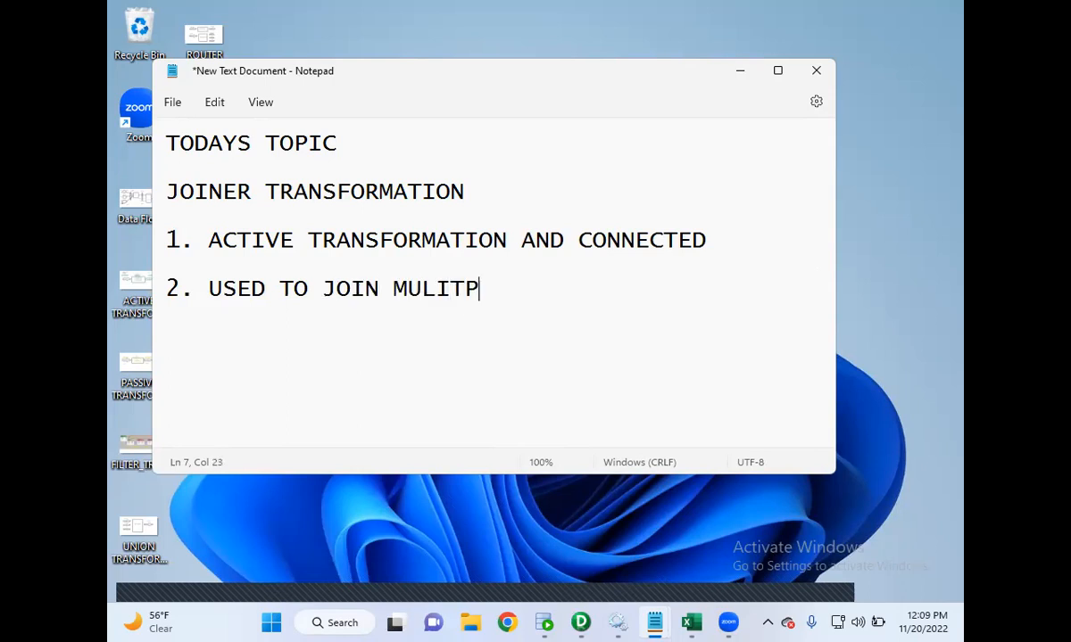
pyautogui.write('LE HERE')
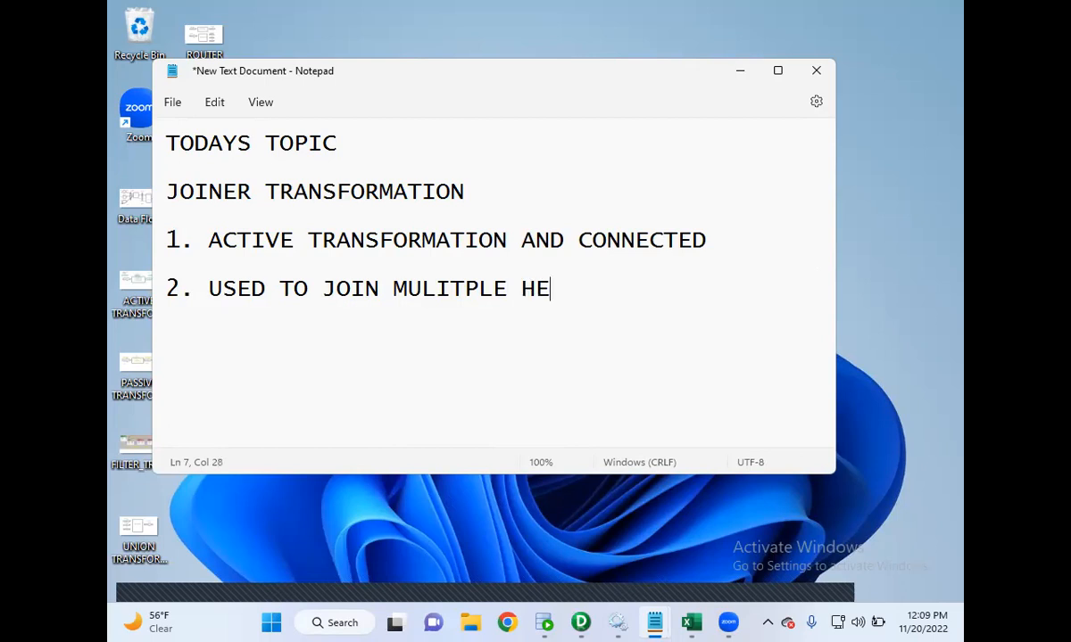
pyautogui.press('BackSpace')
pyautogui.press('BackSpace')
pyautogui.write('TEROGENBOUS')
pyautogui.press('BackSpace')
pyautogui.press('BackSpace')
pyautogui.press('BackSpace')
pyautogui.press('BackSpace')
pyautogui.write('OUS SOURCE')
# - Add an indented continuation line "IT SHOULD HAVE ONE COMMON COLUMN" under point 2
pyautogui.press('Return')
pyautogui.press('Tab')
pyautogui.write('IT SHOULC')
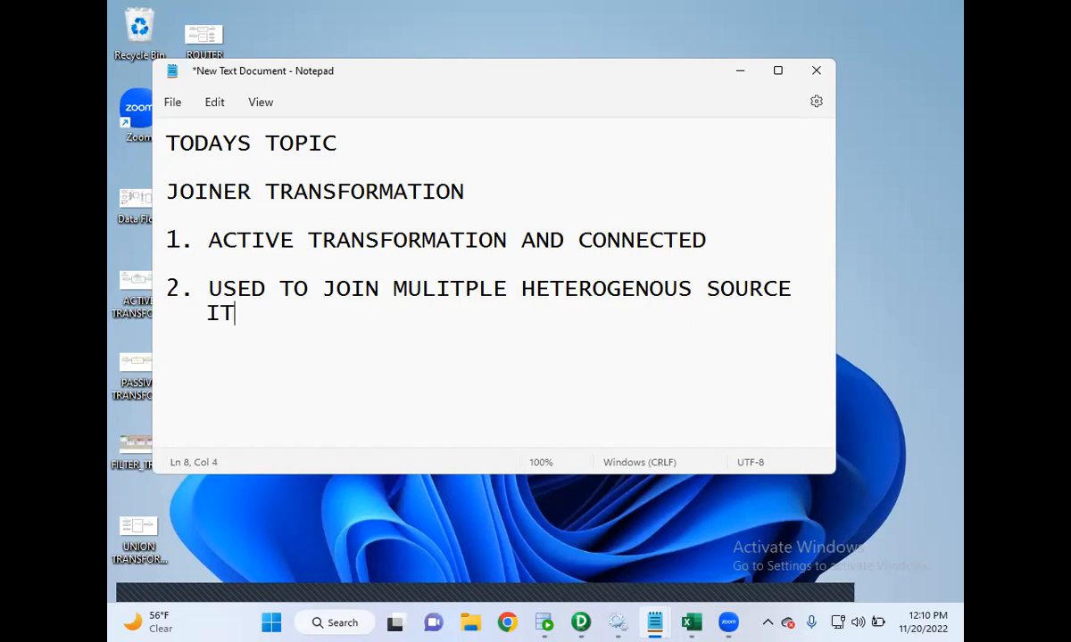
pyautogui.press('BackSpace')
pyautogui.press('BackSpace')
pyautogui.press('BackSpace')
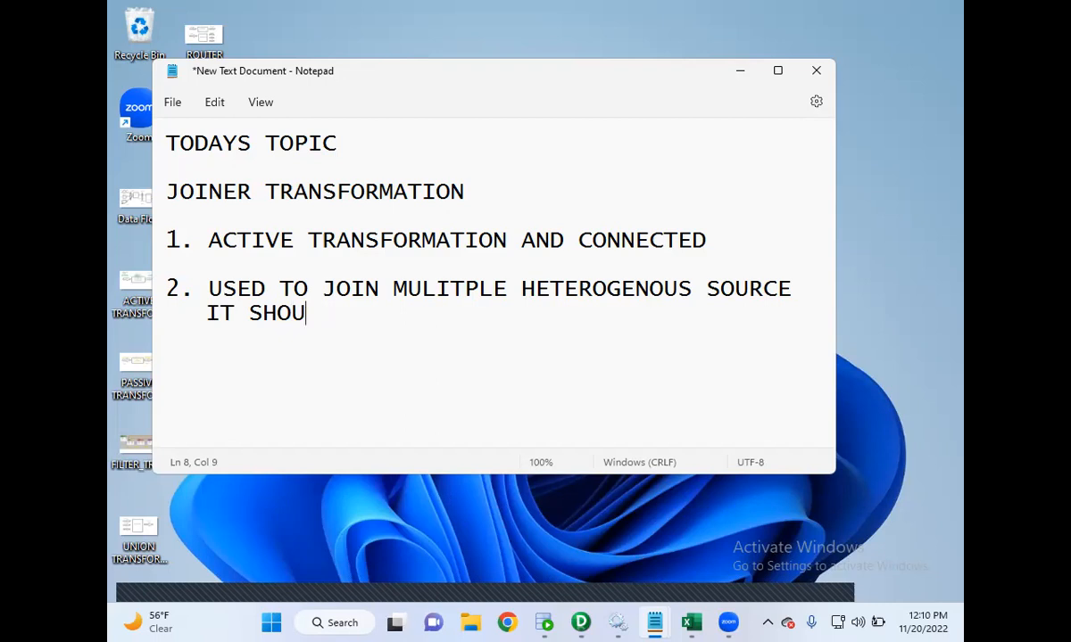
pyautogui.write('LD HAV')
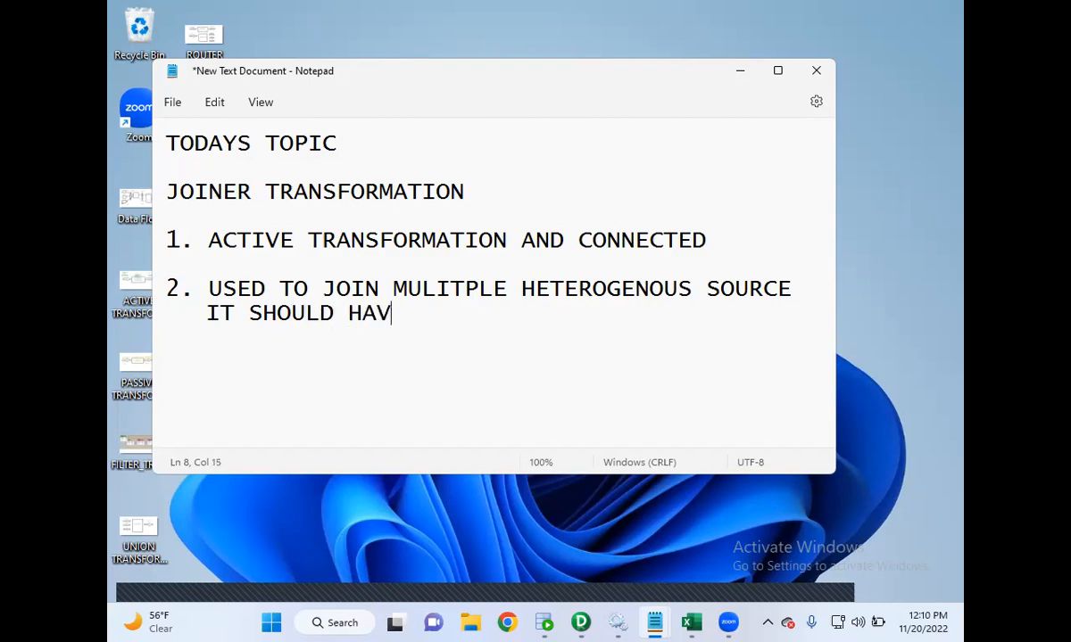
pyautogui.write('E ONE COMMON COLI')
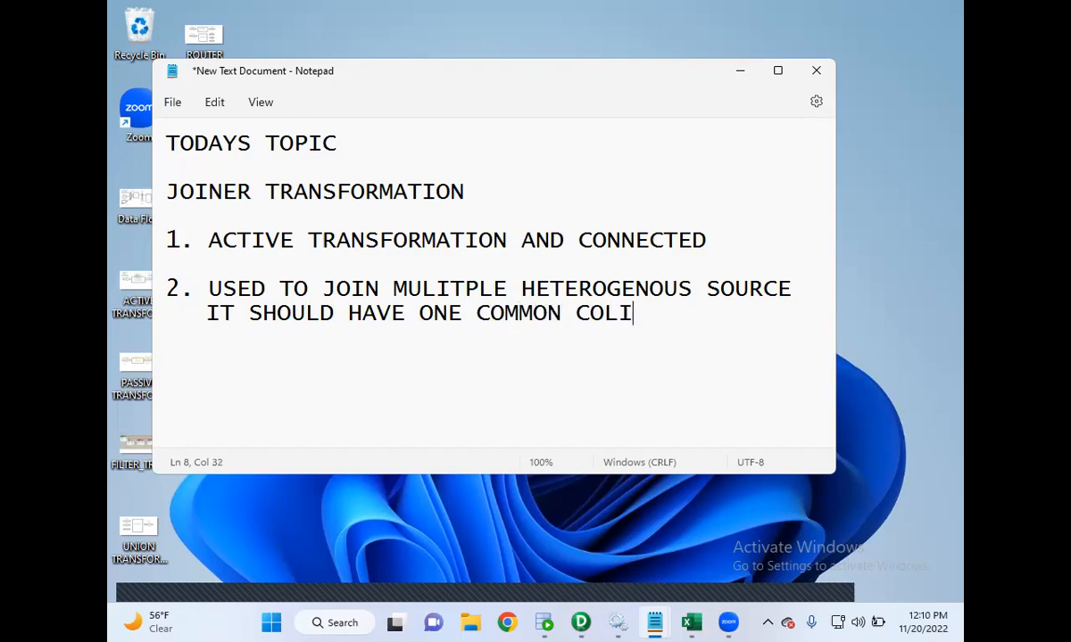
pyautogui.press('BackSpace')
pyautogui.write('UMN')
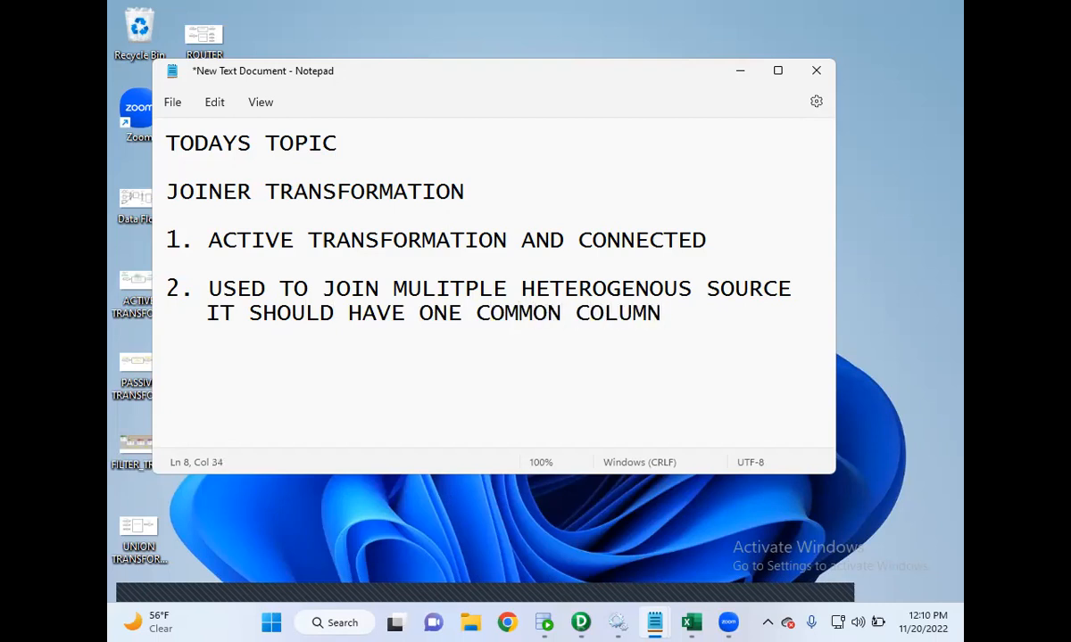
# - Remove the blank line between points 1 and 2 and extend point 2 with "INORDER TO PERFORM JOIN"
pyautogui.press('Up')
pyautogui.press('Up')
pyautogui.press('BackSpace')
pyautogui.click(677, 287)
pyautogui.write('O')
pyautogui.press('BackSpace')
pyautogui.write('INORDER TO')
pyautogui.press('Return')
pyautogui.press('Tab')
pyautogui.write('PERFORM JOIN ')
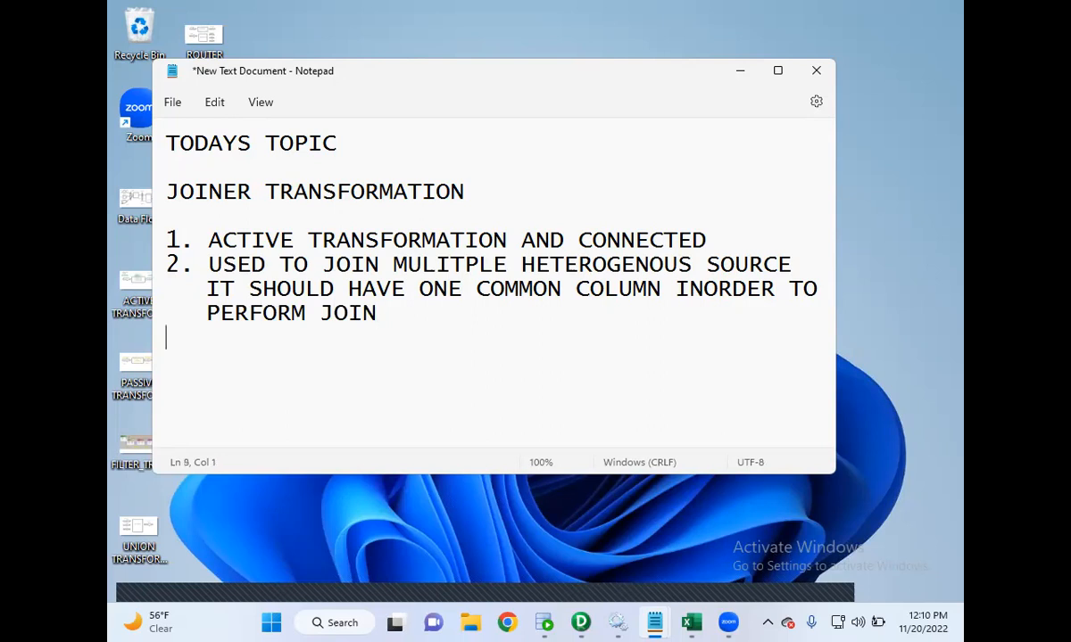
pyautogui.write('3.')
# - Add numbered point "3. TYPES OF JOINS" followed by a blank line
pyautogui.write('TYPES ')
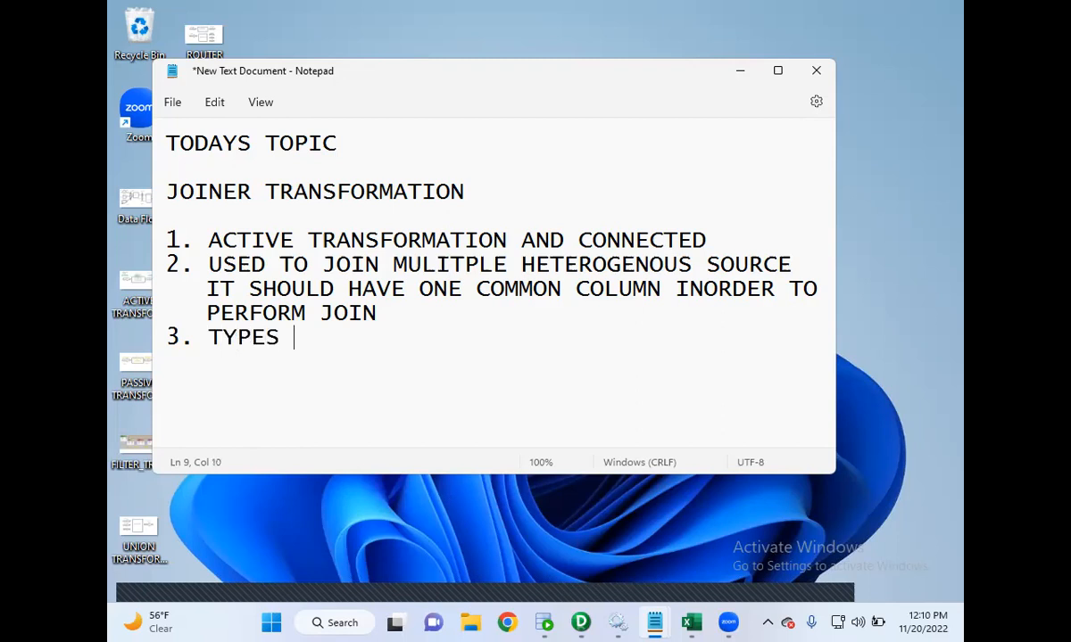
pyautogui.write('OF JOINS')
pyautogui.press('Return')
pyautogui.press('Return')
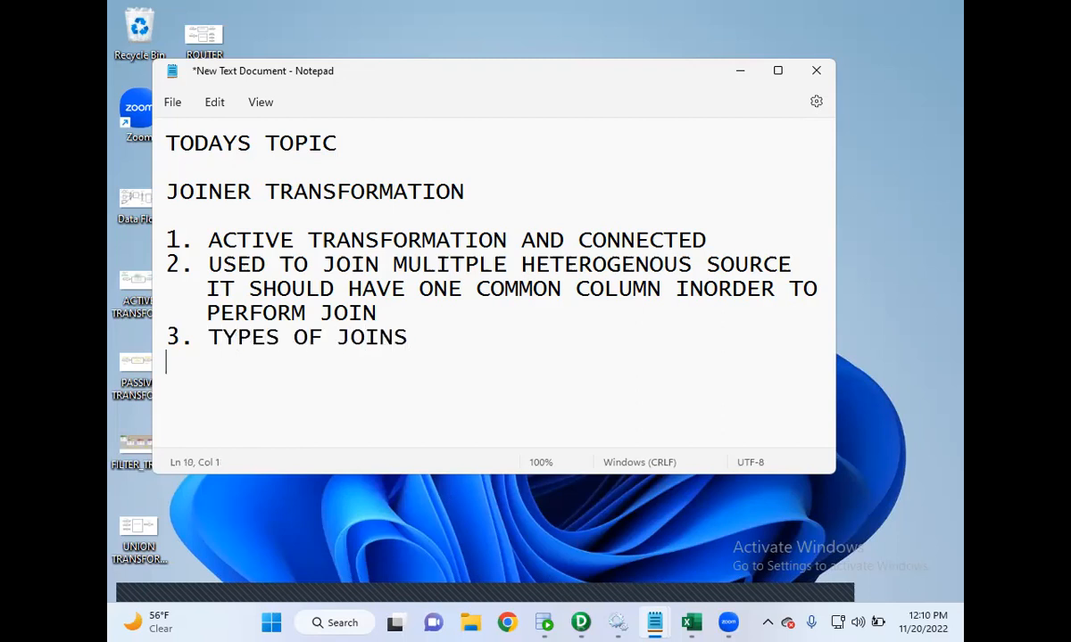
# - List indented sub-items "A. NORMAL JOIN" and "B. MASTER OUTER JOIN" under point 3
pyautogui.write('A. NORMAL JOIN')
pyautogui.press('Return')
pyautogui.write('`')
pyautogui.press('BackSpace')
pyautogui.press('Tab')
pyautogui.write('B. MASTER OUTER')
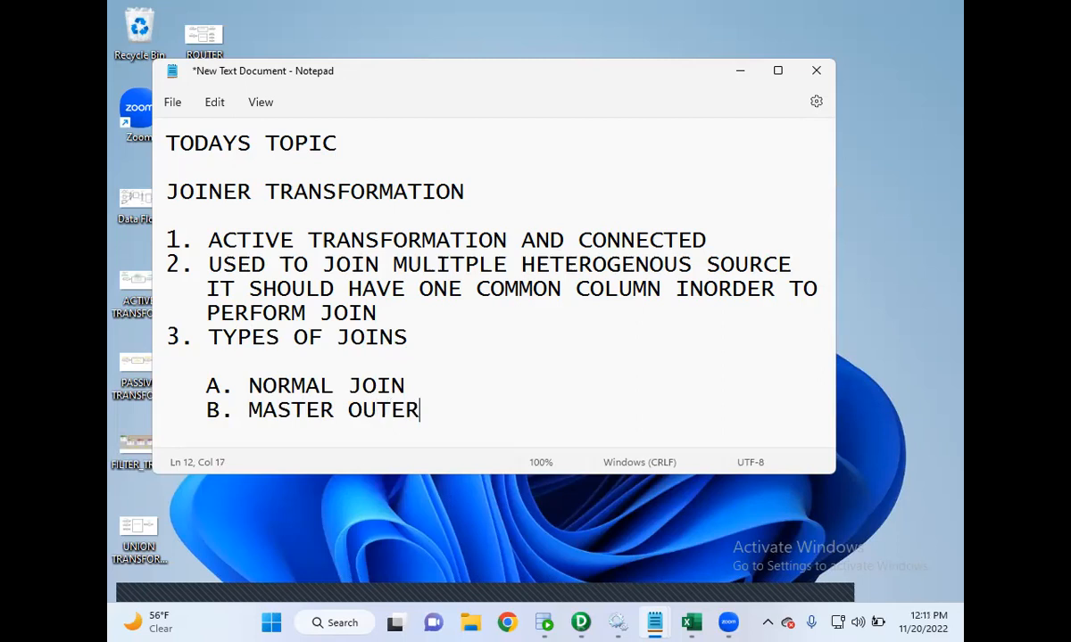
pyautogui.write(' JOIN')
pyautogui.press('Return')
# - Add indented sub-items "C. DETAIL OUTER JOIN" and "D. FULL OUTER JOIN" to the list
pyautogui.press('Tab')
pyautogui.write('C. ')
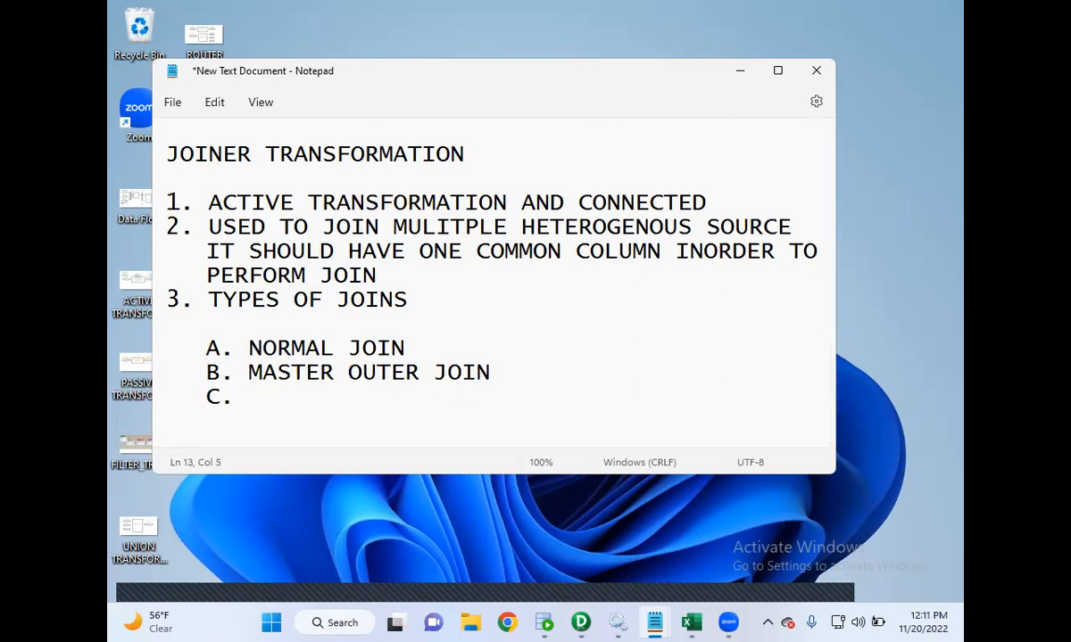
pyautogui.write('DETAIL OUTER JOIN')
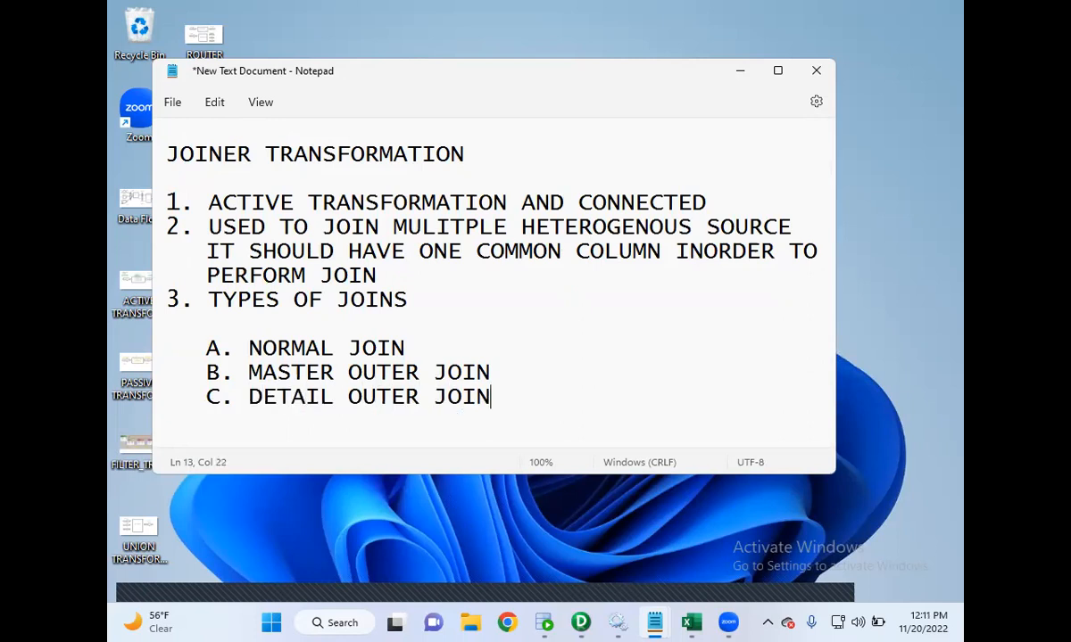
pyautogui.press('Return')
pyautogui.press('Tab')
pyautogui.write('D. FULL OUT')
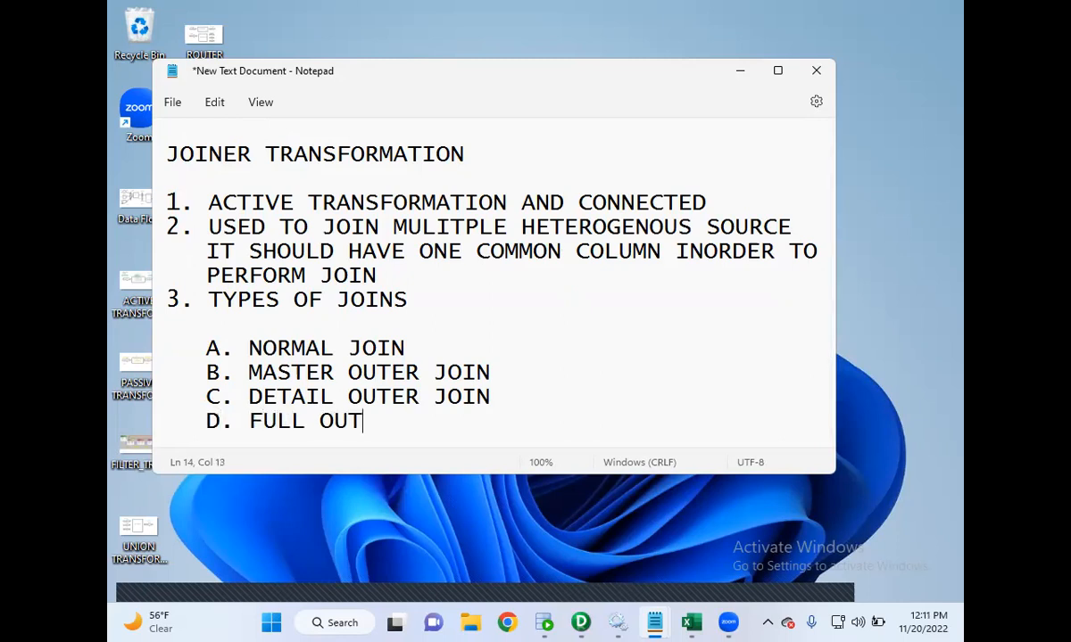
pyautogui.write('ER JOIN')
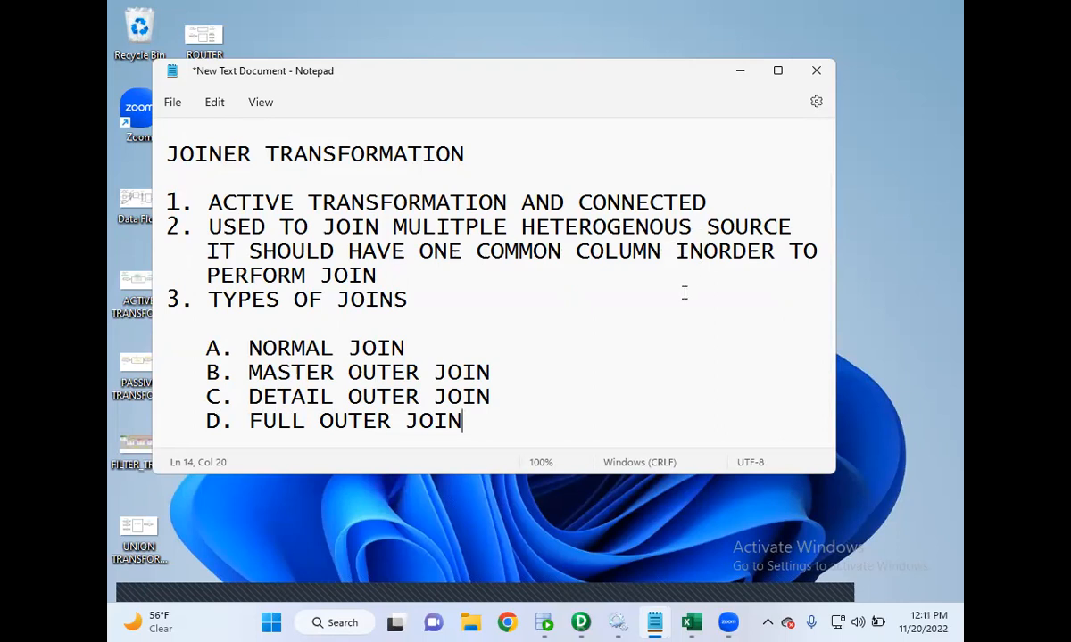
# - Append "(DEFAULT)" to the NORMAL JOIN sub-item
pyautogui.click(443, 349)
pyautogui.write('()')
pyautogui.press('Left')
pyautogui.write('DEFAULT')
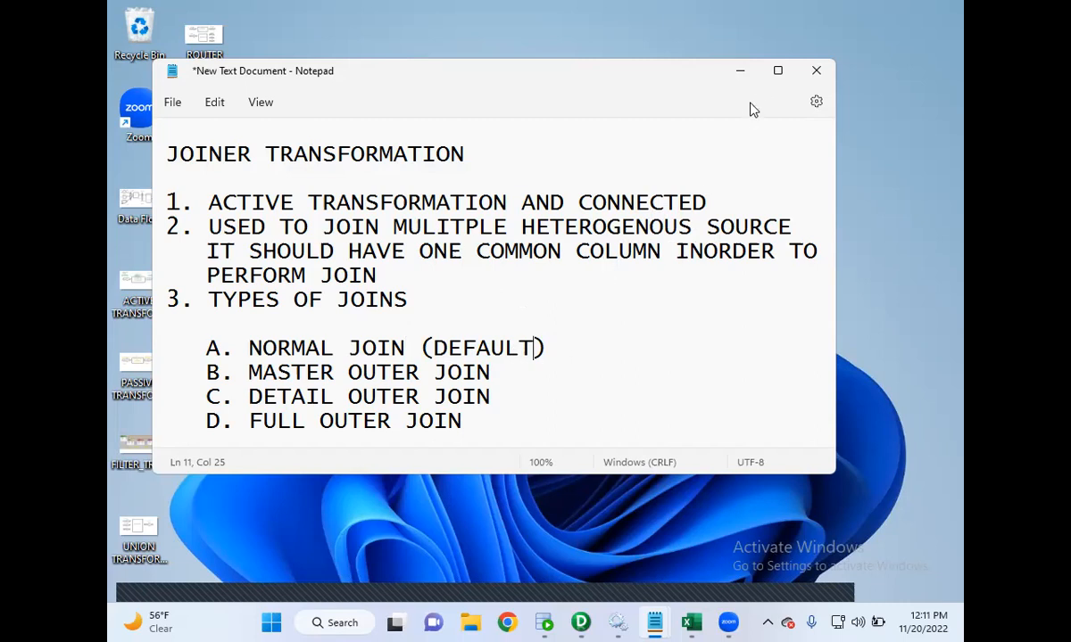
# - Maximize the window and write "NORMAL JOIN: MATCHED RECORDS FROM BOTHE TABLE" on a new line below the list
pyautogui.click(777, 71)
pyautogui.click(494, 430)
pyautogui.press('Return')
pyautogui.press('Return')
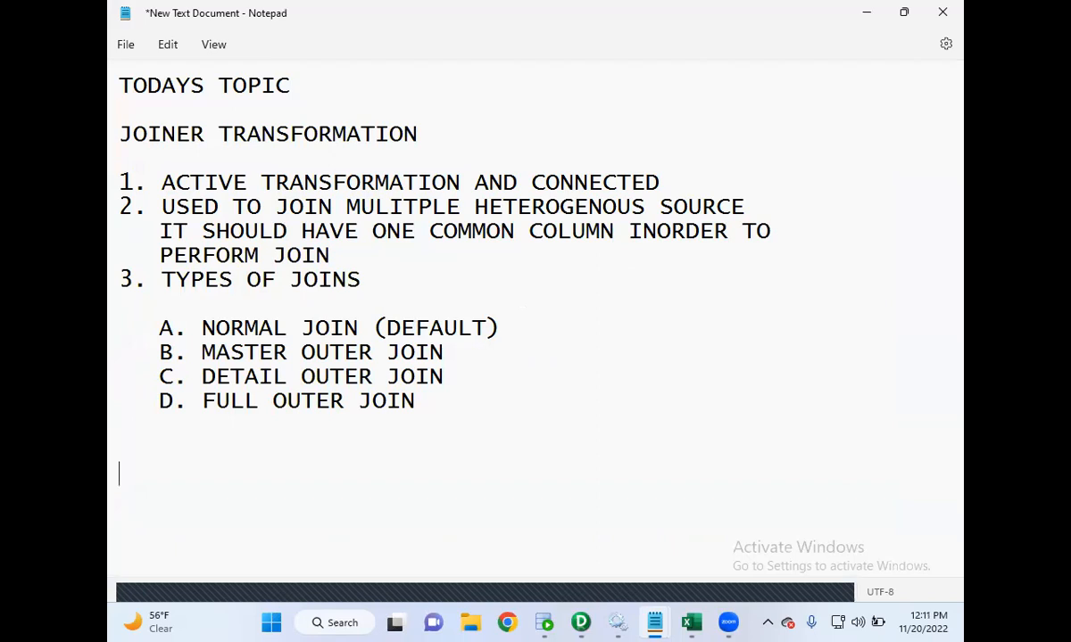
pyautogui.write('NORMAL ')
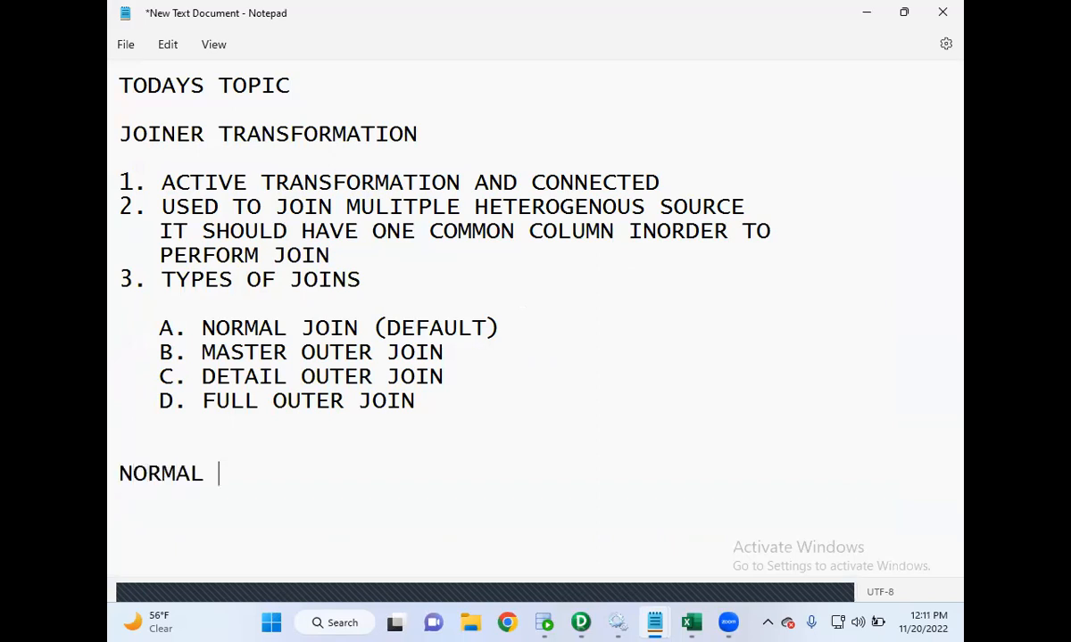
pyautogui.write('JOIN ')
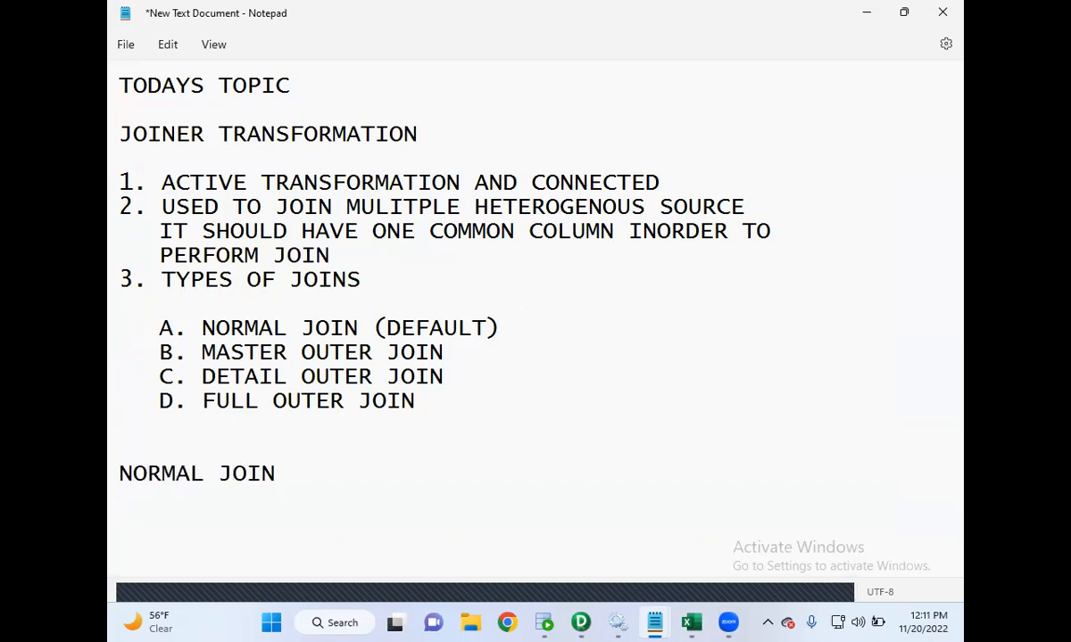
pyautogui.write(': MATCHED ')
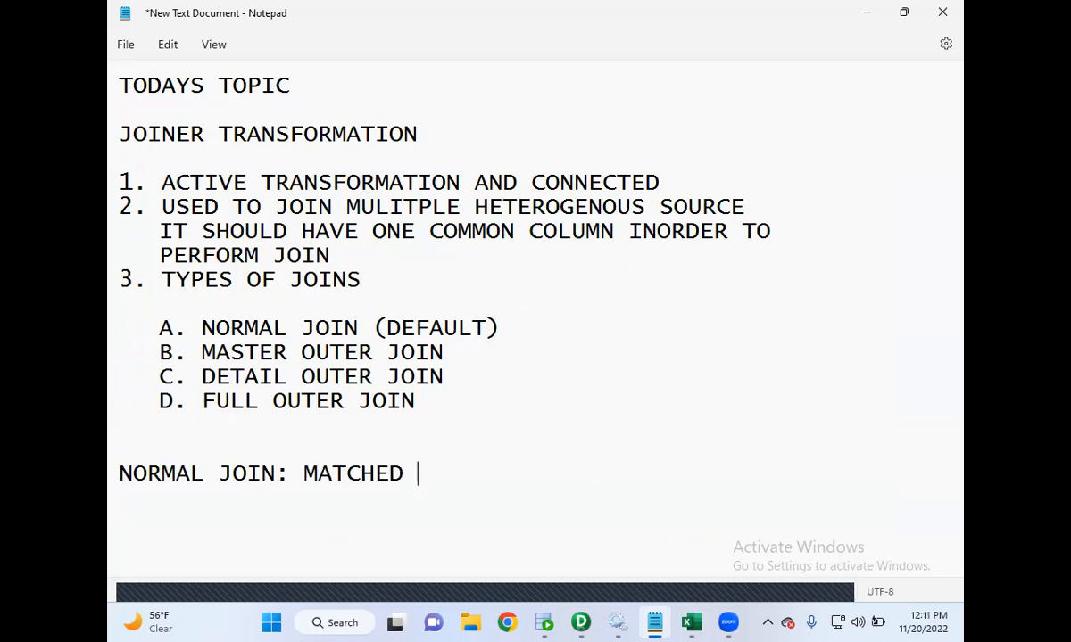
pyautogui.write('RECORDS FRO')
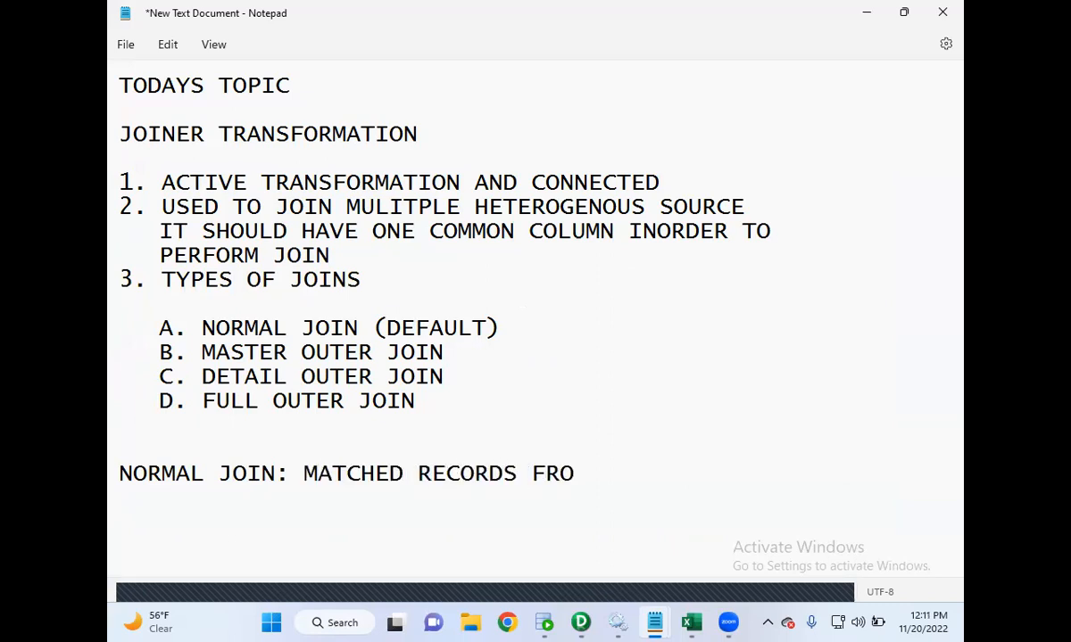
pyautogui.write('M BOTHE TABLES')
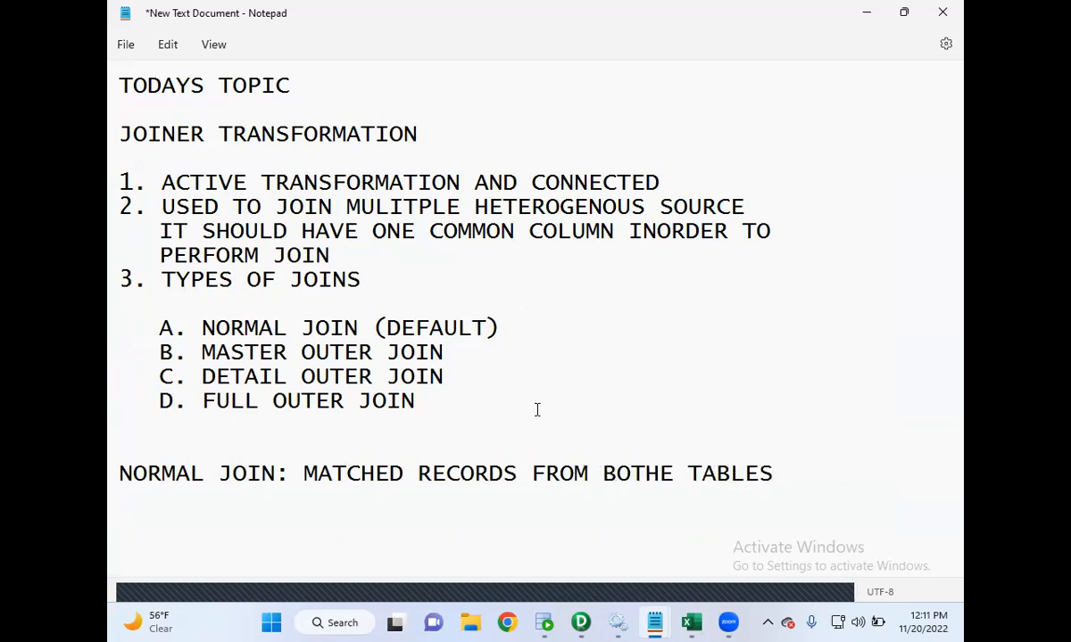
pyautogui.press('BackSpace')
# - Correct the normal join line to read "MATCHED RECORDS FROM BOTH THE TABLES"
pyautogui.press('Left')
pyautogui.press('Left')
pyautogui.press('Left')
pyautogui.press('Left')
pyautogui.press('Left')
pyautogui.press('Left')
pyautogui.press('Left')
pyautogui.press('BackSpace')
pyautogui.write('THE')
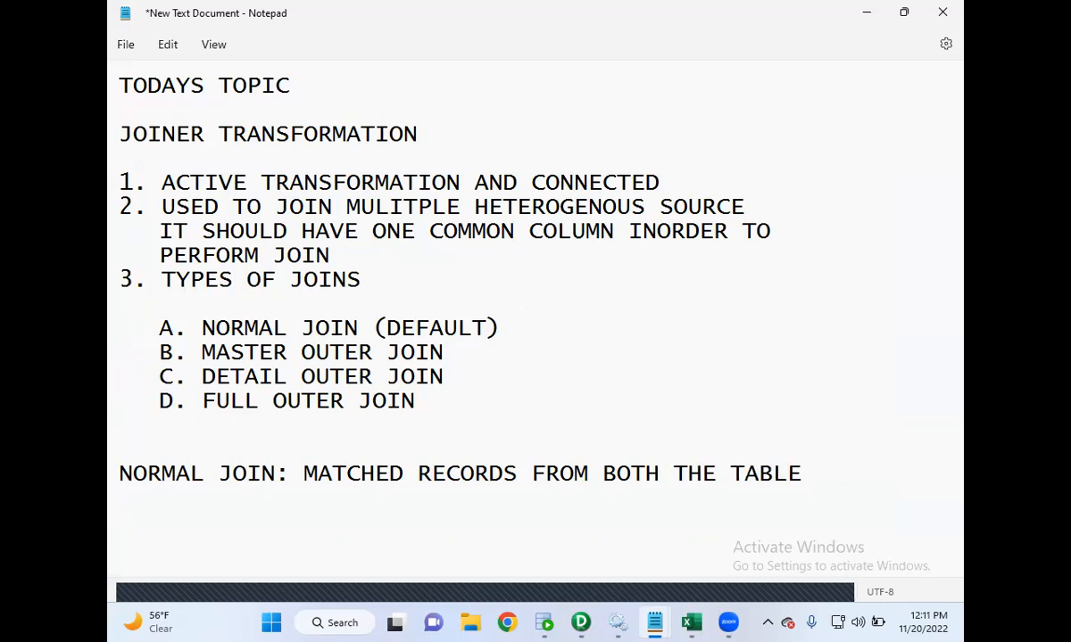
pyautogui.press('End')
pyautogui.write('S')
# - Start a new line "MASTER OUTER JOIN: MATCHED RECORDS FROM BOTH THE TABLES" below the normal join definition
pyautogui.press('Return')
pyautogui.write('MASTER OUTER JOIN:')
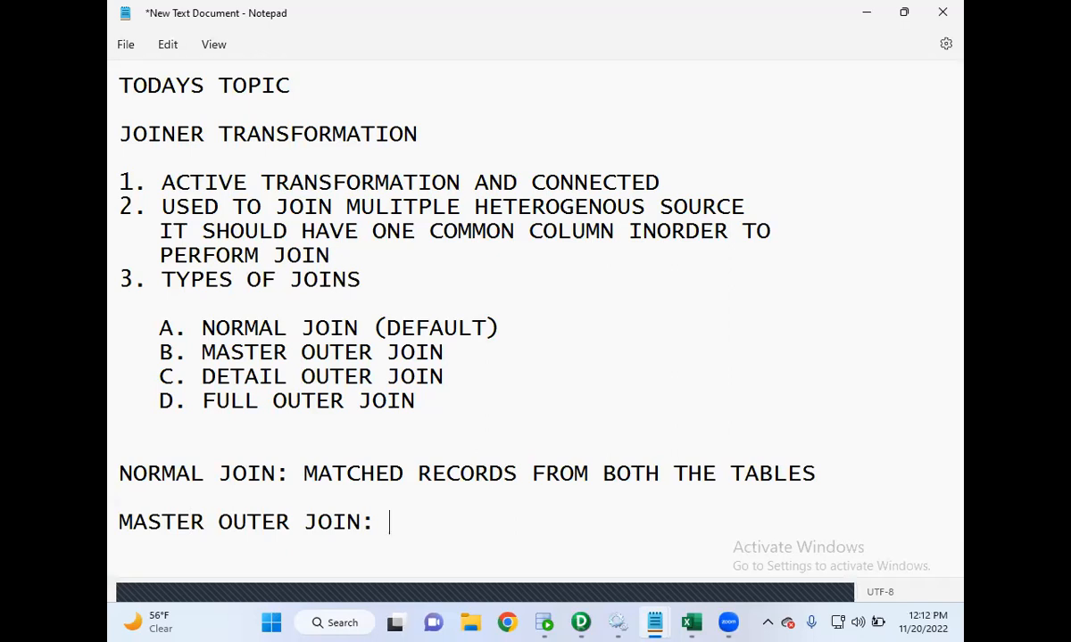
pyautogui.write('MATC')
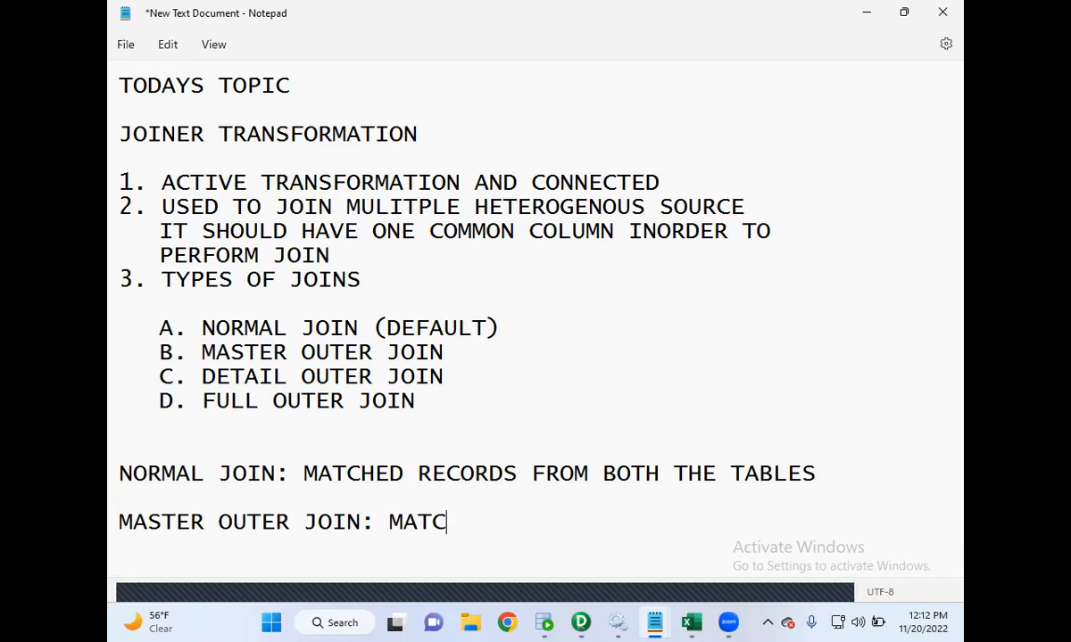
pyautogui.write('HED RECORDS')
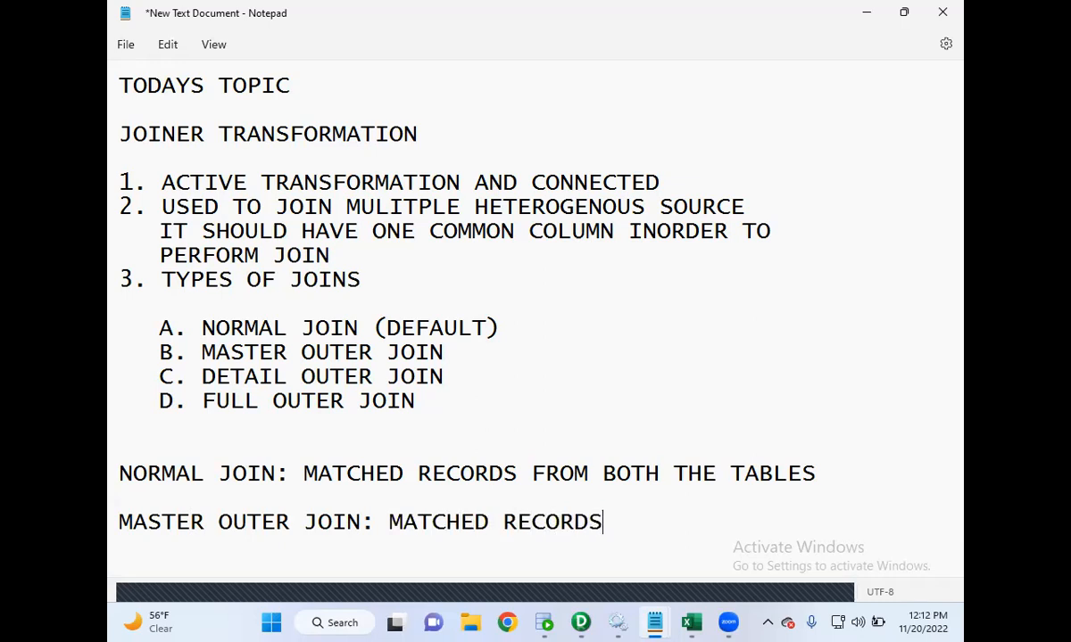
pyautogui.write(' FROM BOTH THE TABLES')
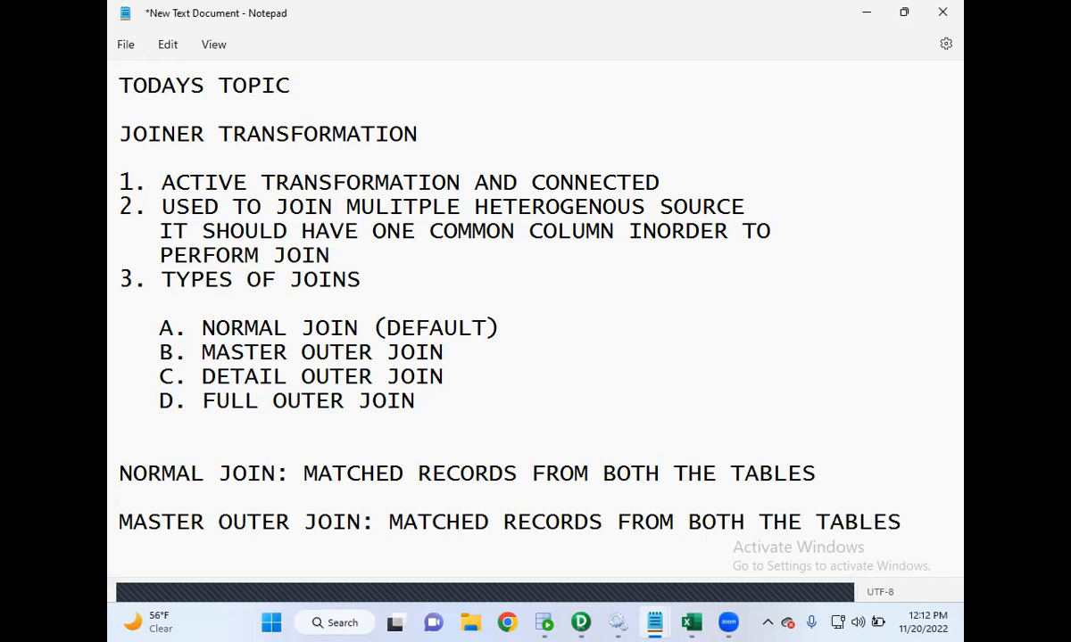
pyautogui.write('AS WELL')
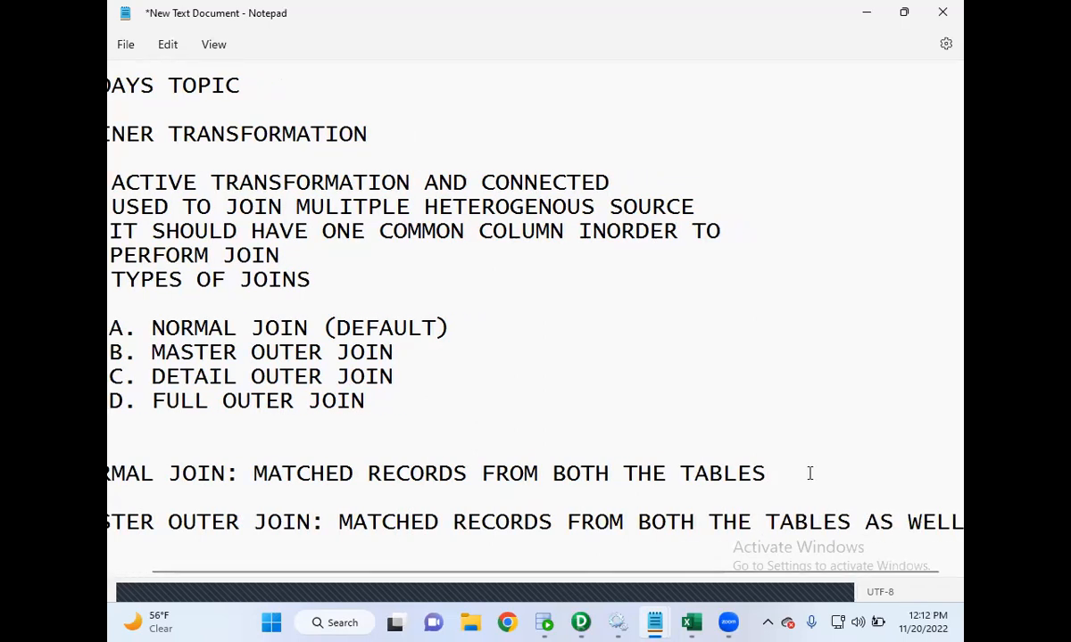
# - Continue the master join definition on an indented line with "AS WELL AS UNMATCHED RECORDS FROM DETAIL TABLE"
pyautogui.press('Return')
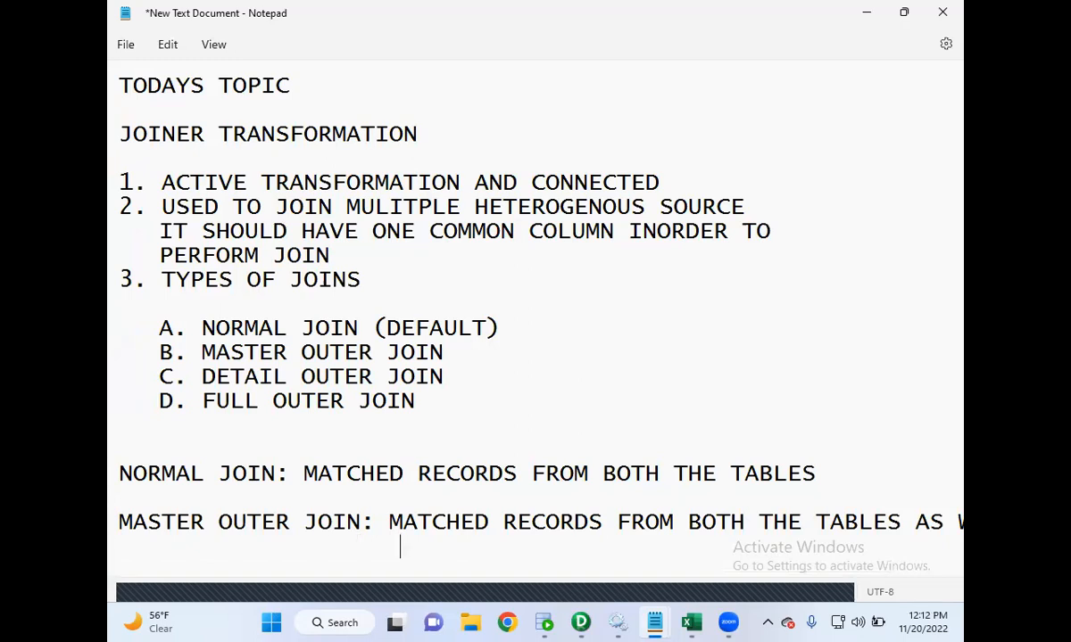
pyautogui.write('UM')
pyautogui.press('BackSpace')
pyautogui.press('BackSpace')
pyautogui.press('BackSpace')
pyautogui.press('BackSpace')
pyautogui.press('BackSpace')
pyautogui.press('BackSpace')
pyautogui.press('BackSpace')
pyautogui.press('BackSpace')
pyautogui.press('BackSpace')
pyautogui.press('BackSpace')
pyautogui.press('BackSpace')
pyautogui.press('BackSpace')
pyautogui.press('BackSpace')
pyautogui.press('BackSpace')
pyautogui.press('BackSpace')
pyautogui.press('BackSpace')
pyautogui.press('BackSpace')
pyautogui.press('BackSpace')
pyautogui.press('BackSpace')
pyautogui.press('BackSpace')
pyautogui.press('BackSpace')
pyautogui.press('BackSpace')
pyautogui.press('BackSpace')
pyautogui.press('BackSpace')
pyautogui.press('BackSpace')
pyautogui.write('AS WELL AS UNMATCHED RECORDS FROMV')
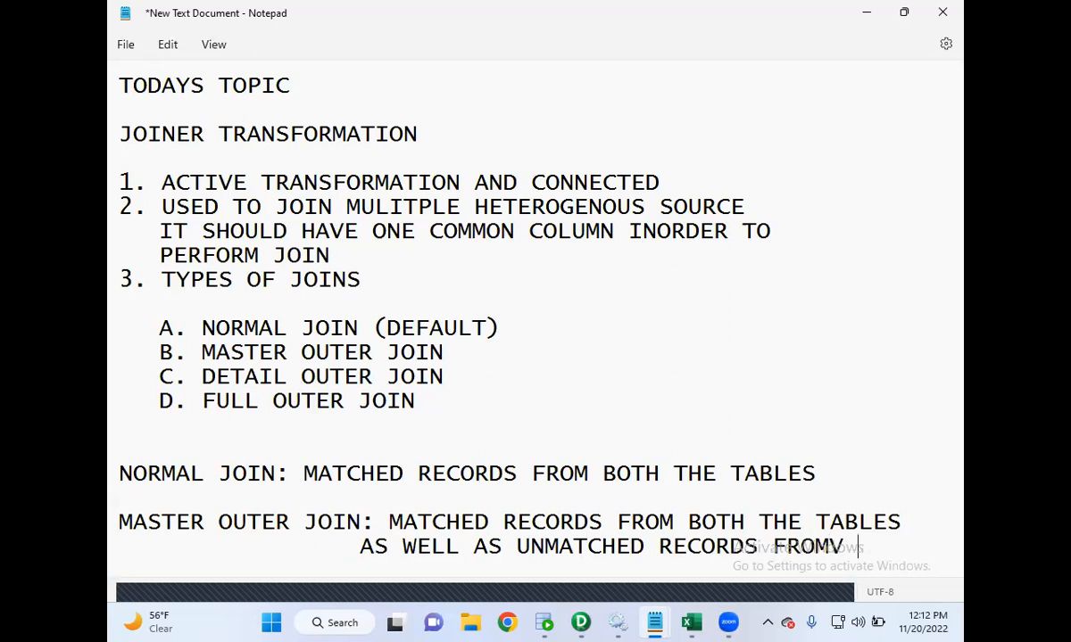
pyautogui.press('BackSpace')
pyautogui.write(' DETAIL TABLE')
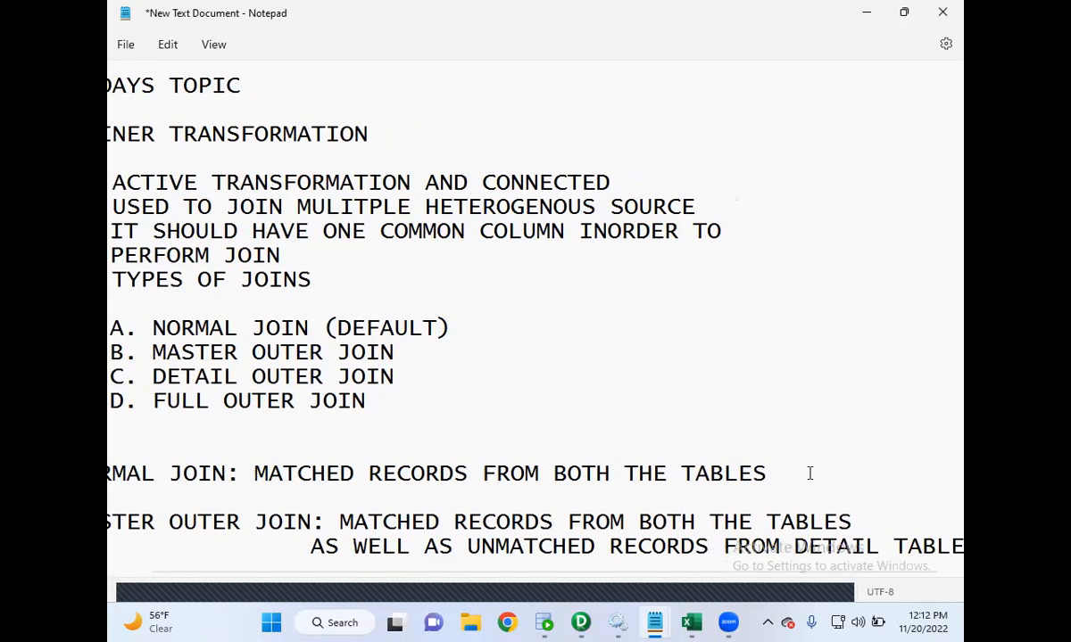
pyautogui.press('Return')
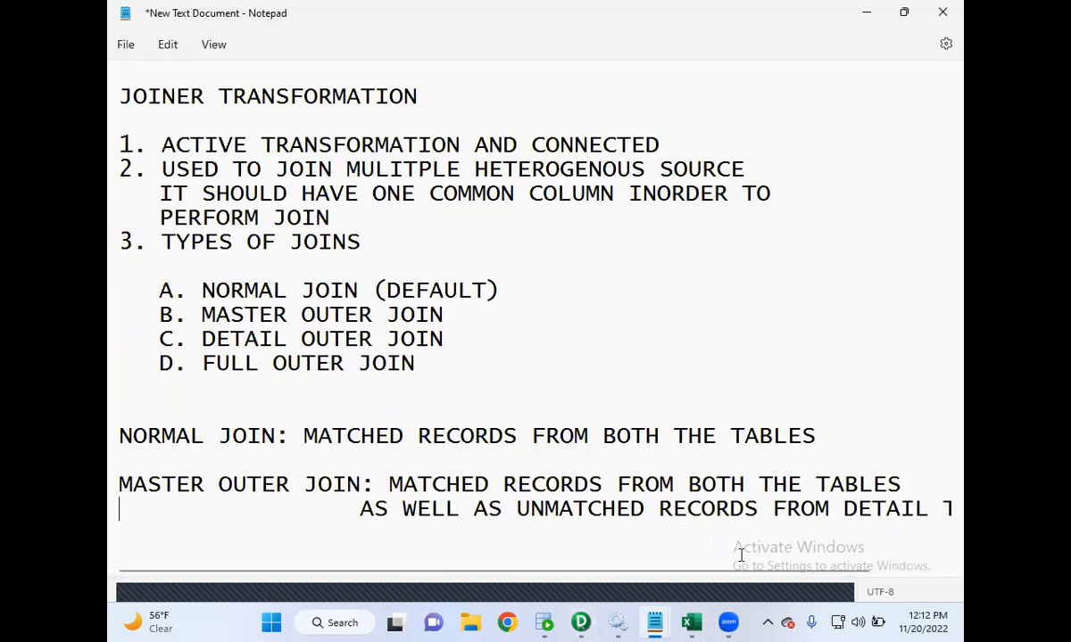
# - Shorten the label "MASTER OUTER JOIN:" to "MASTER JOIN:"
pyautogui.press('BackSpace')
pyautogui.press('BackSpace')
pyautogui.press('BackSpace')
pyautogui.press('BackSpace')
pyautogui.press('BackSpace')
pyautogui.press('BackSpace')
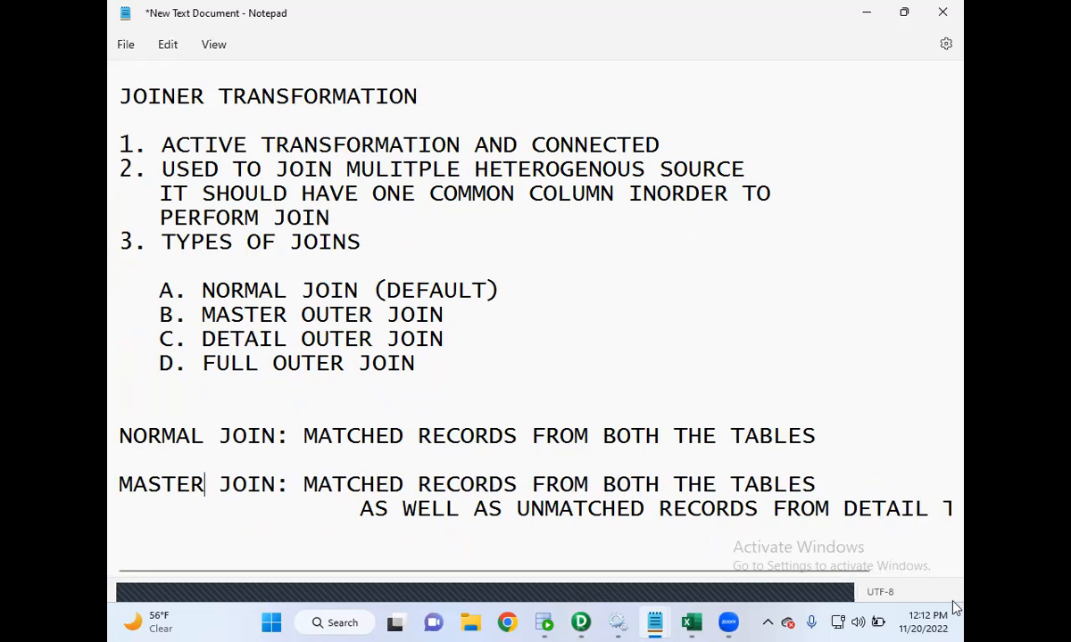
# - Reduce the indentation of the master join continuation line and end it with a period
pyautogui.moveTo(578, 623)
pyautogui.press('Down')
pyautogui.press('Right')
pyautogui.press('Right')
pyautogui.press('Right')
pyautogui.press('Right')
pyautogui.press('Right')
pyautogui.press('Right')
pyautogui.press('Right')
pyautogui.press('Right')
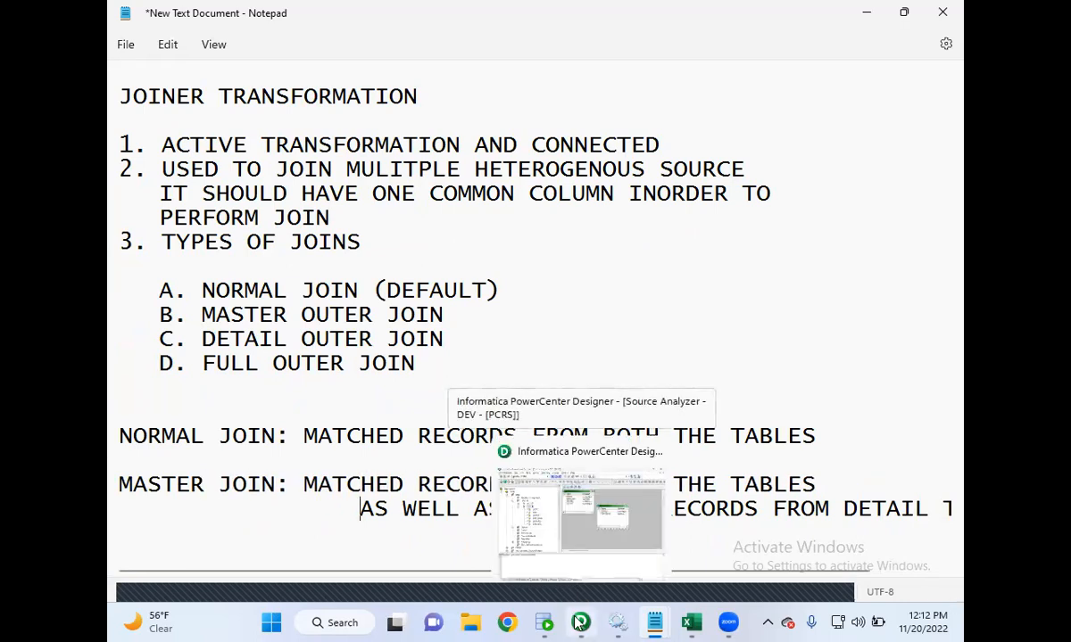
pyautogui.press('BackSpace')
pyautogui.press('BackSpace')
pyautogui.press('BackSpace')
pyautogui.press('BackSpace')
pyautogui.press('BackSpace')
pyautogui.press('BackSpace')
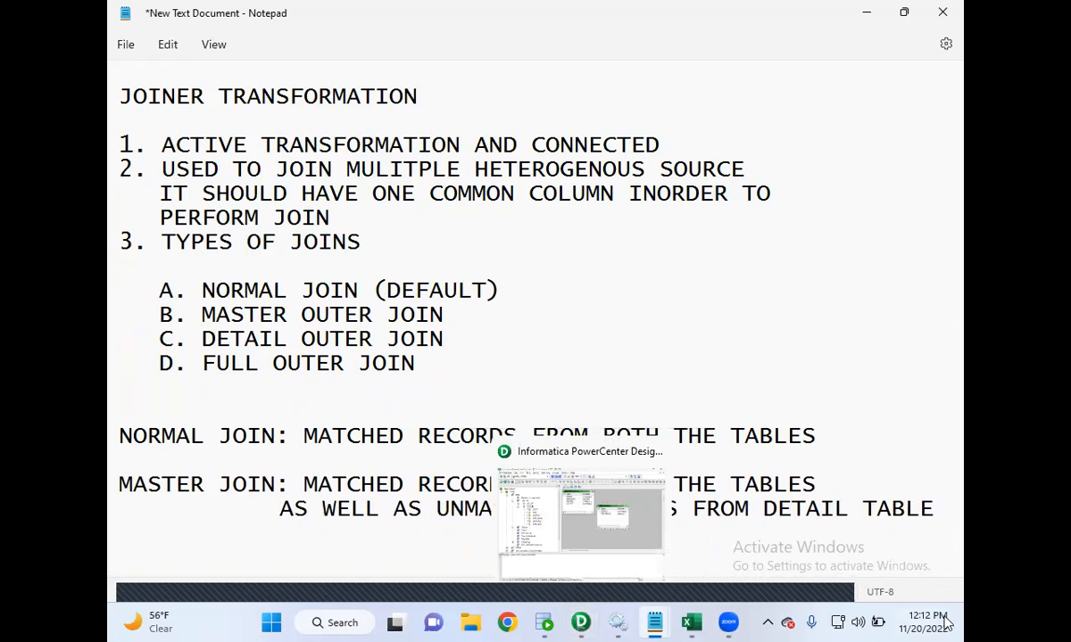
pyautogui.click(939, 508)
pyautogui.write(',')
pyautogui.press('BackSpace')
pyautogui.write('.')
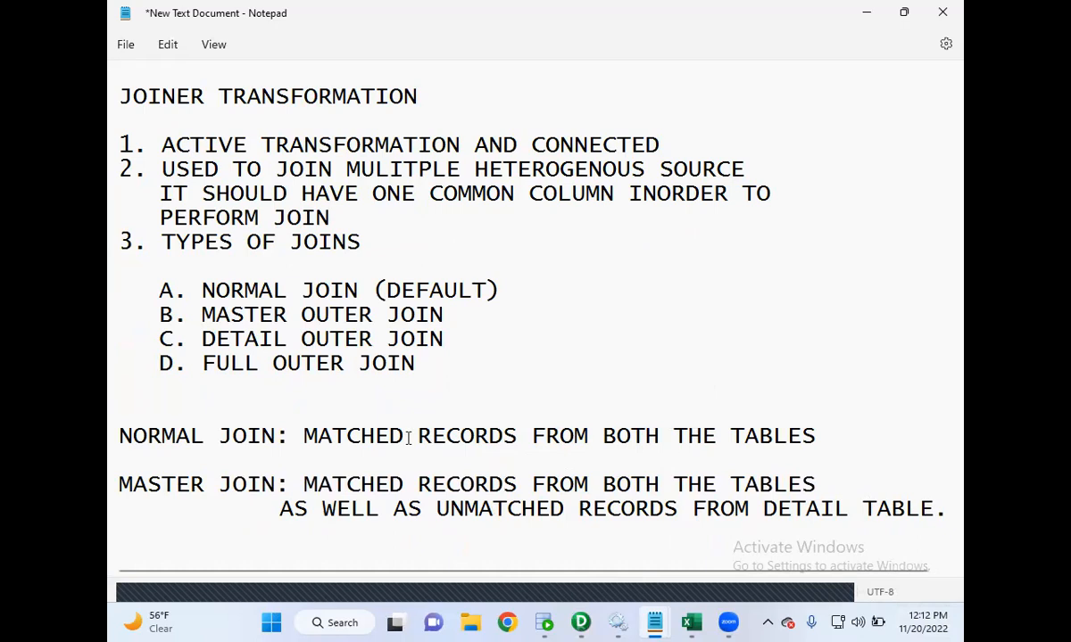
# - Below the master join definition, write "DETAIL JOIN: MATCHED RECORDS FROM BOTH THE TABLES AND"
pyautogui.moveTo(317, 438); pyautogui.dragTo(813, 439)
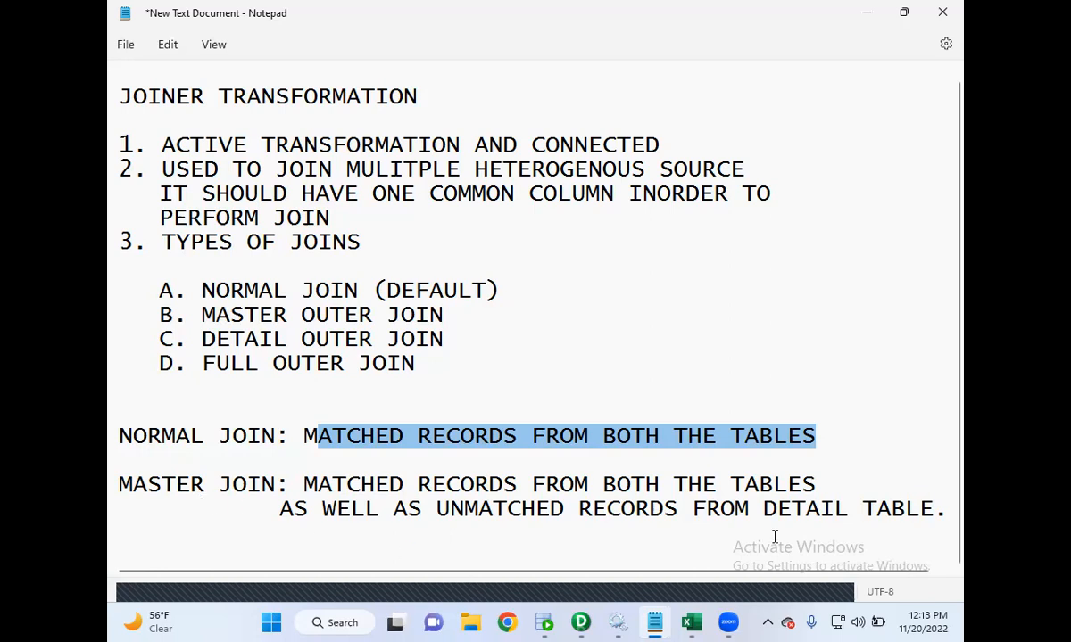
pyautogui.click(943, 505)
pyautogui.press('Return')
pyautogui.press('Return')
pyautogui.write('DETAIL JOIN:')
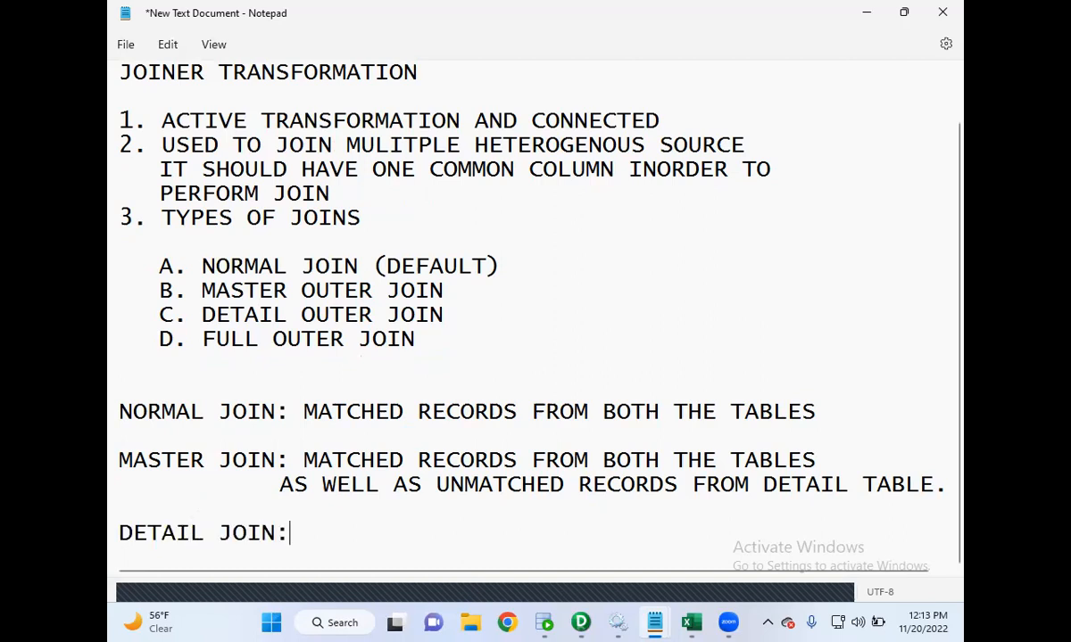
pyautogui.write(' MATCHE')
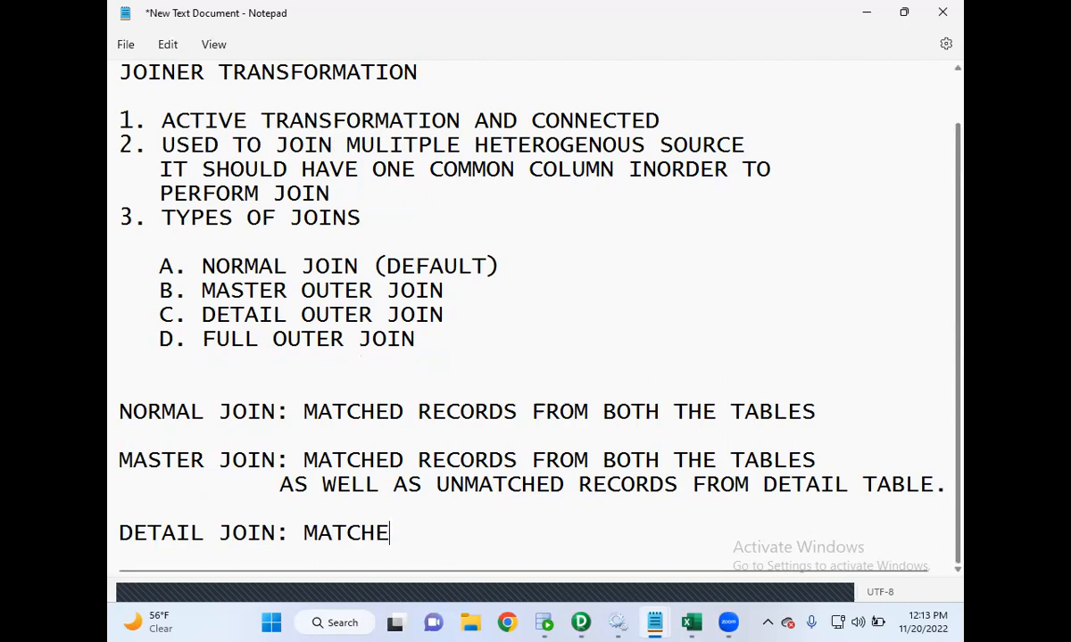
pyautogui.write('D REC')
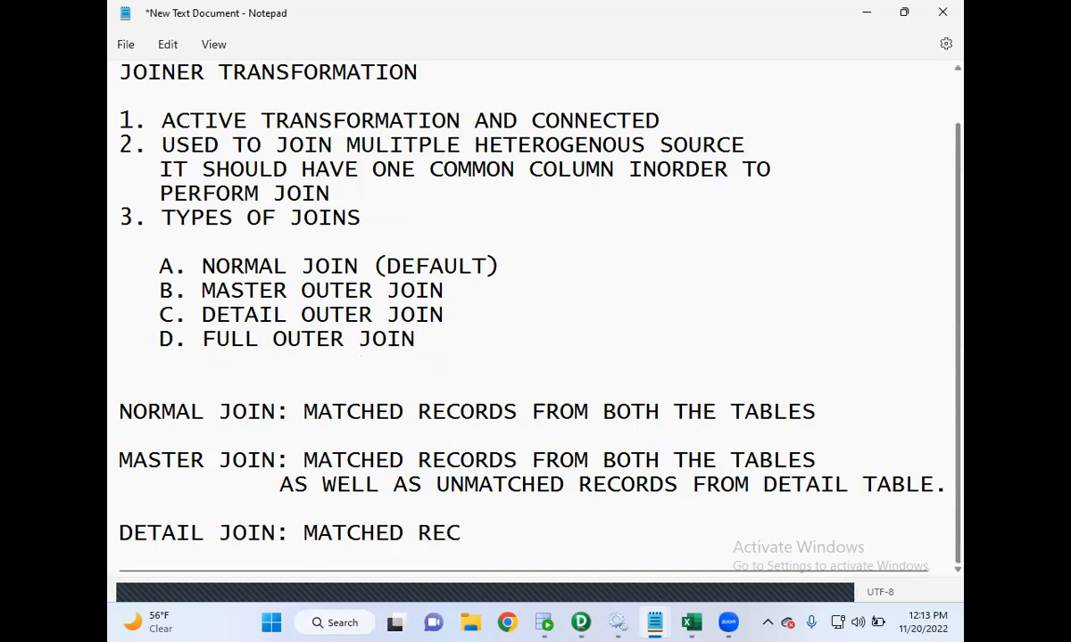
pyautogui.write('ORDS FROM NO')
pyautogui.press('BackSpace')
pyautogui.press('BackSpace')
pyautogui.write('BOTH ')
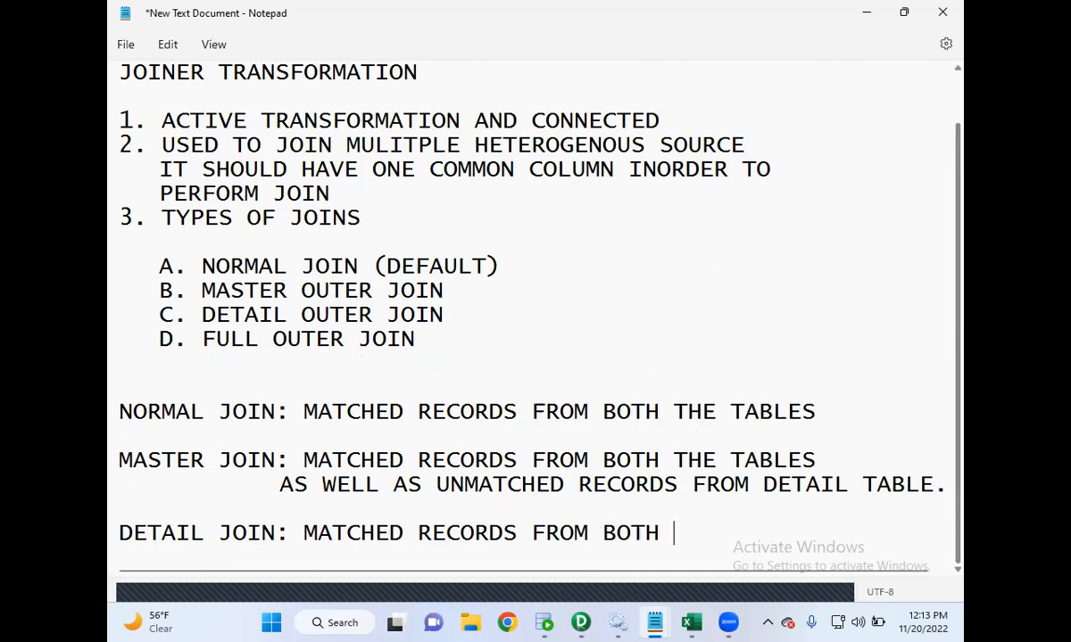
pyautogui.write('THE TABLES AND')
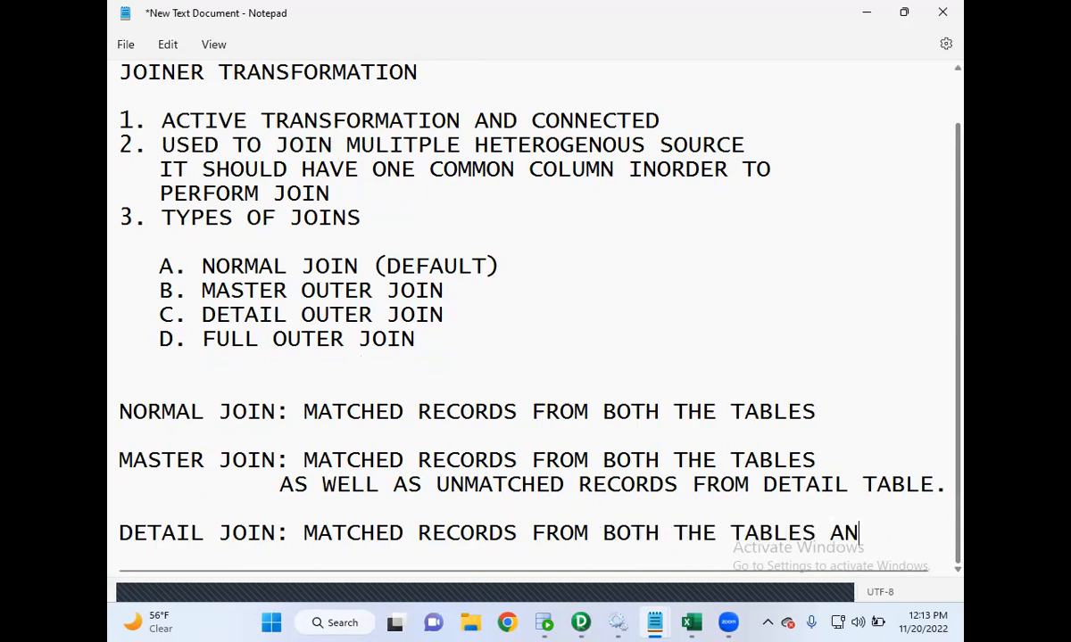
# - Continue the detail join definition on an indented line with "UNMATCHED RECORDS FROM THE MASTER TABLE"
pyautogui.press('Return')
pyautogui.write('UNMNATCHE')
pyautogui.press('BackSpace')
pyautogui.press('BackSpace')
pyautogui.press('BackSpace')
pyautogui.press('BackSpace')
pyautogui.press('BackSpace')
pyautogui.press('BackSpace')
pyautogui.press('BackSpace')
pyautogui.write('MATCHED RECORDS FROM THE MA')
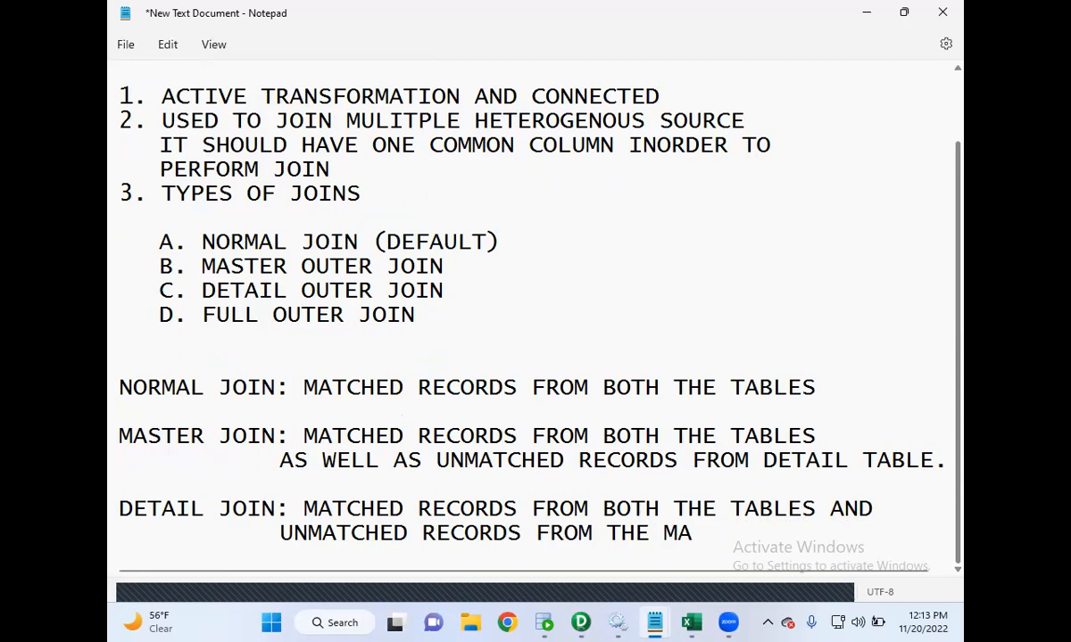
pyautogui.write('STER TABLE')
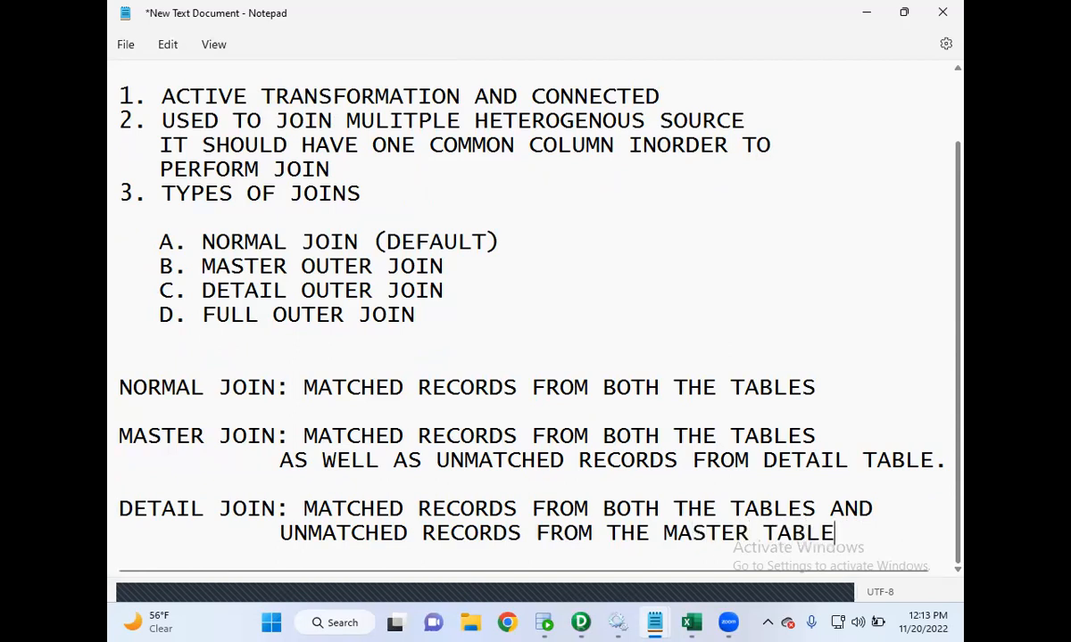
pyautogui.press('Return')
pyautogui.press('Return')
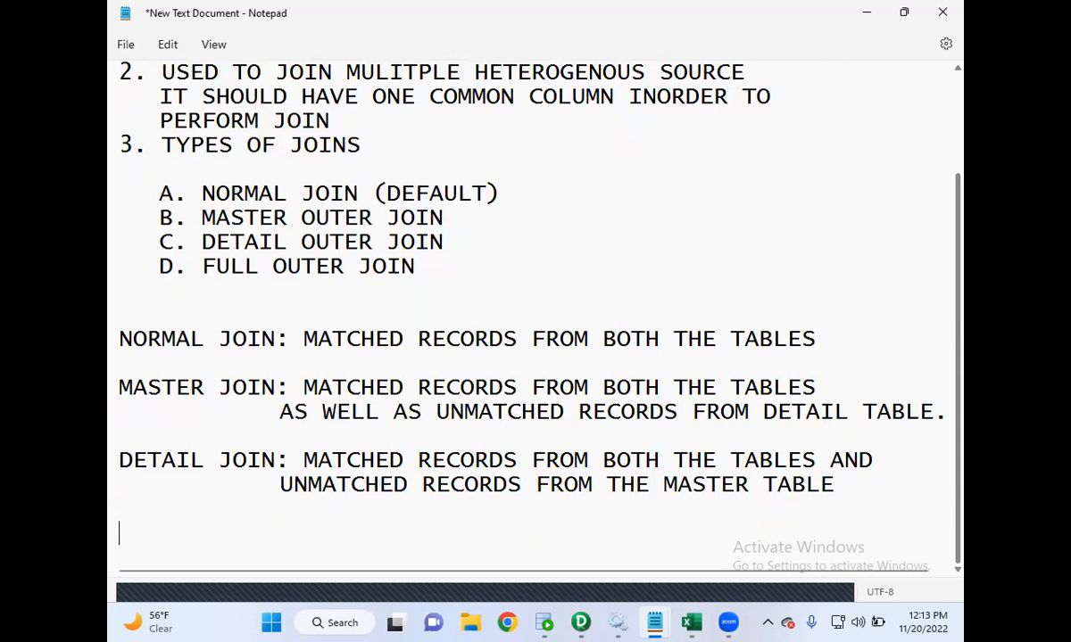
# - Write "FULL JOIN: MATCHED RECORDS AS WELL AS UNMATCHED RECORDS FROM" on a new line
pyautogui.write('FULL')
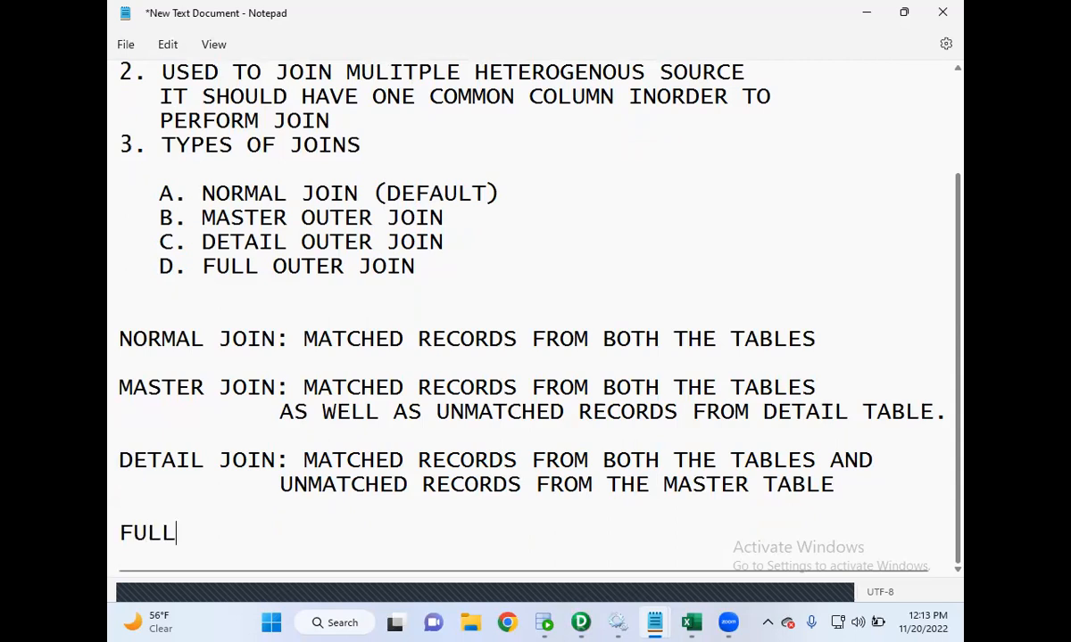
pyautogui.write(' JOIN: MATCHE ')
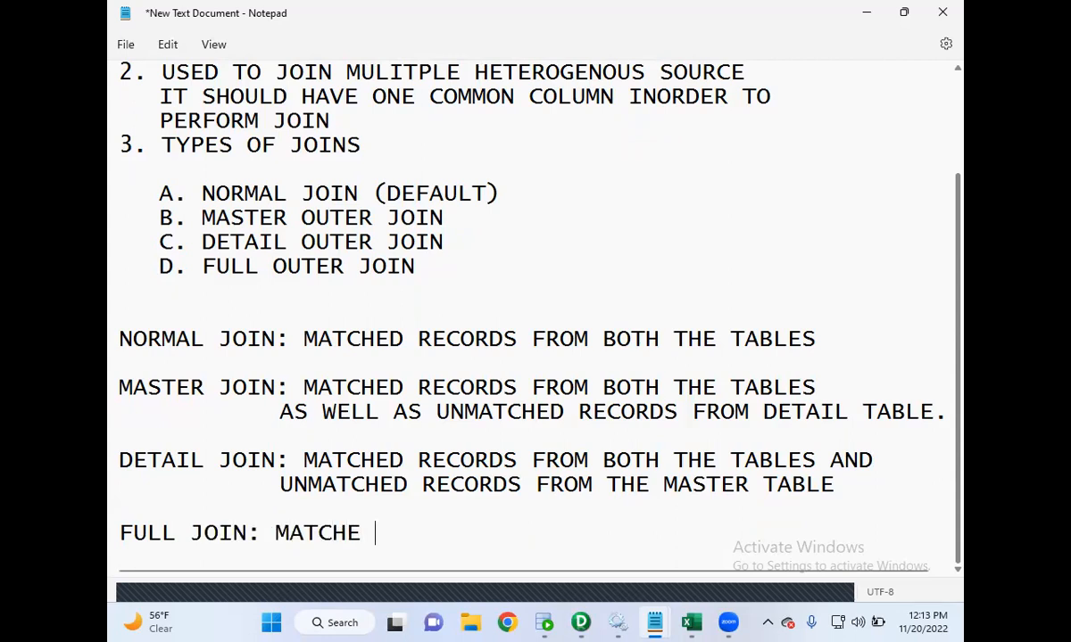
pyautogui.write('D RECO')
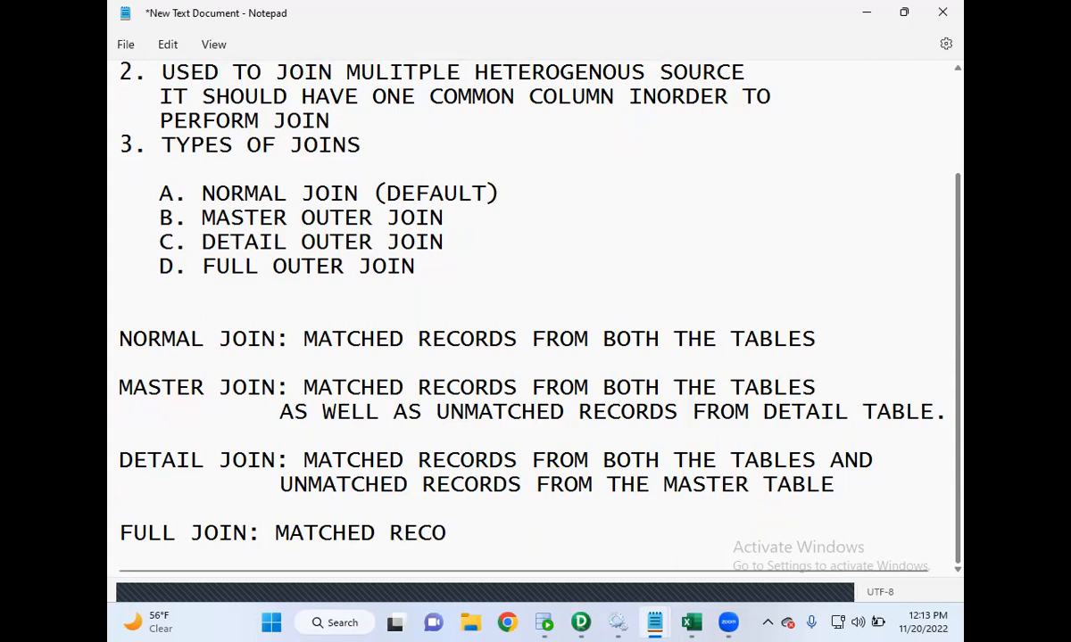
pyautogui.write('RDS AS WELL AS')
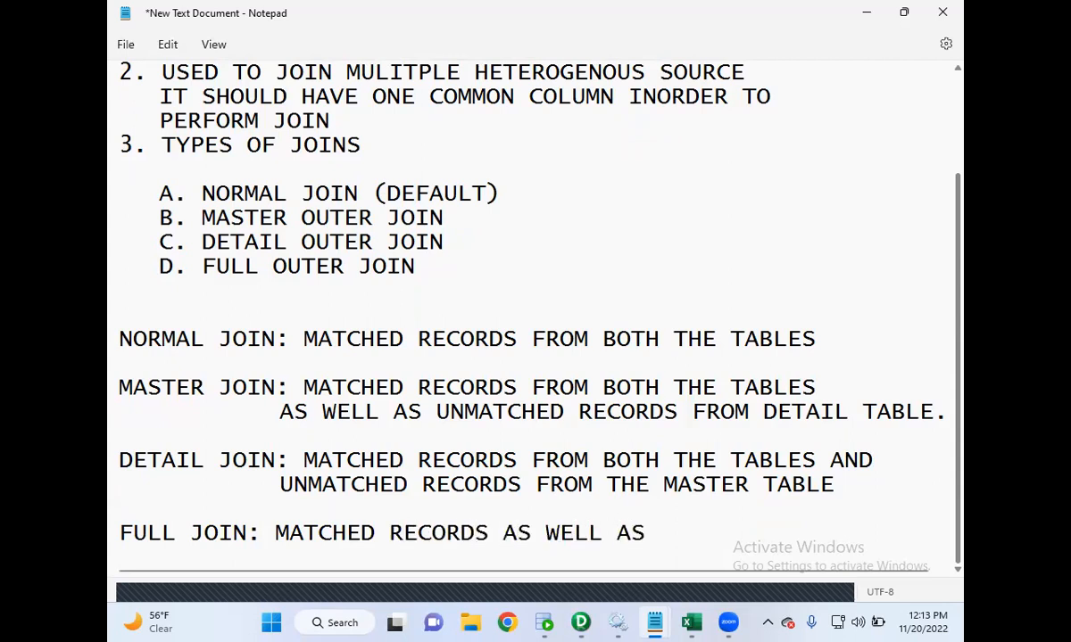
pyautogui.write(' UNMATCHED ')
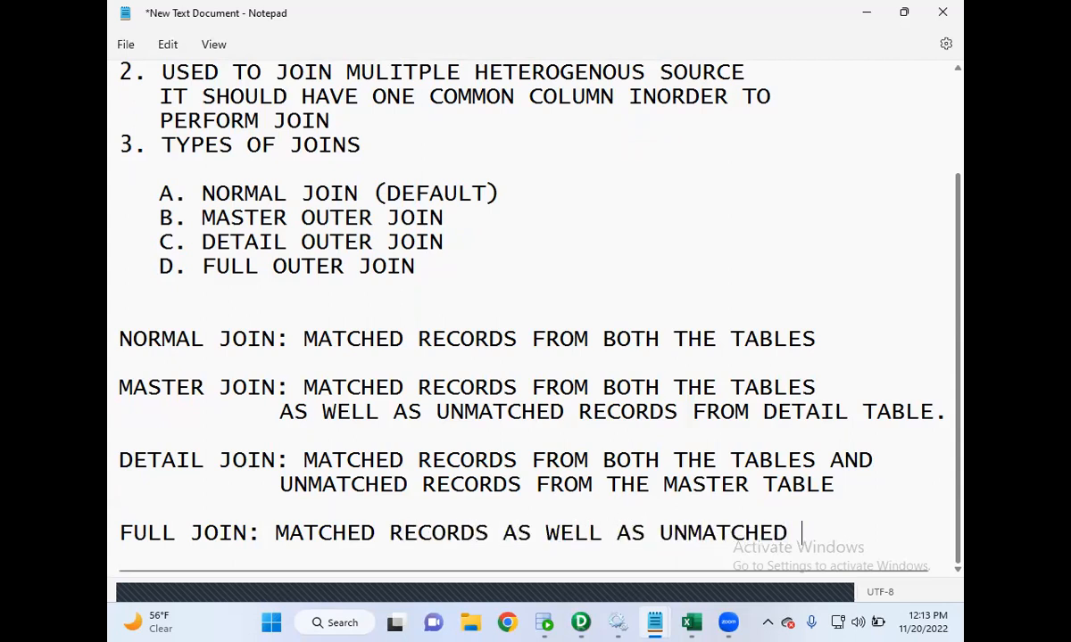
pyautogui.write('RECORDS FROM')
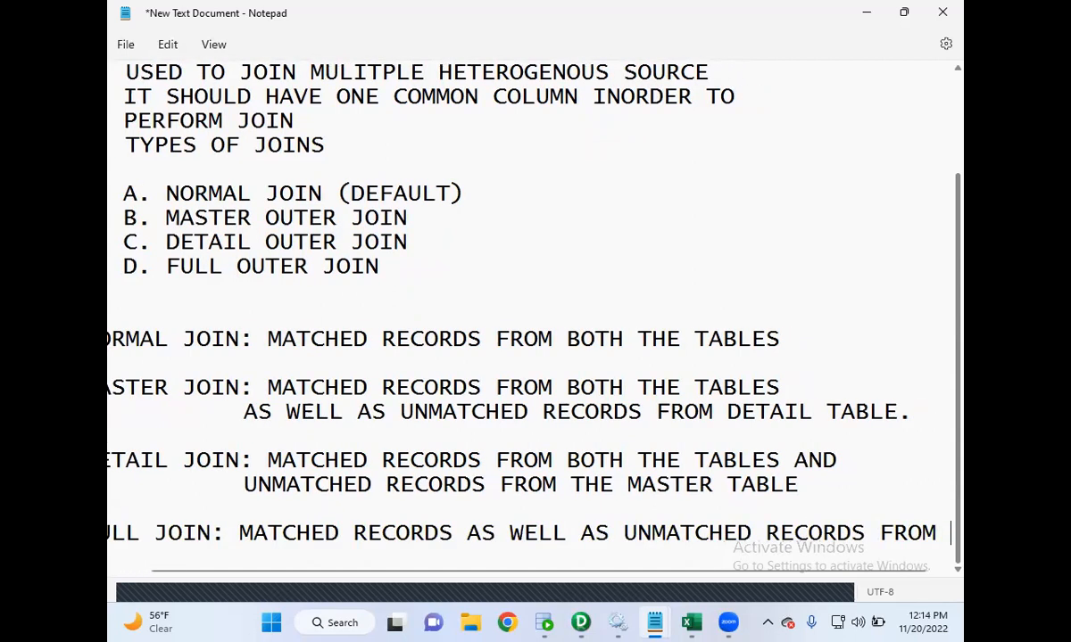
# - Finish the full join definition with "BOTH THE TABLES." on an indented continuation line
pyautogui.press('Return')
pyautogui.press('Tab')
pyautogui.write('BIOT')
pyautogui.press('BackSpace')
pyautogui.press('BackSpace')
pyautogui.press('BackSpace')
pyautogui.write('OTH THE TABELS')
pyautogui.press('BackSpace')
pyautogui.press('BackSpace')
pyautogui.press('BackSpace')
pyautogui.write('LES.')
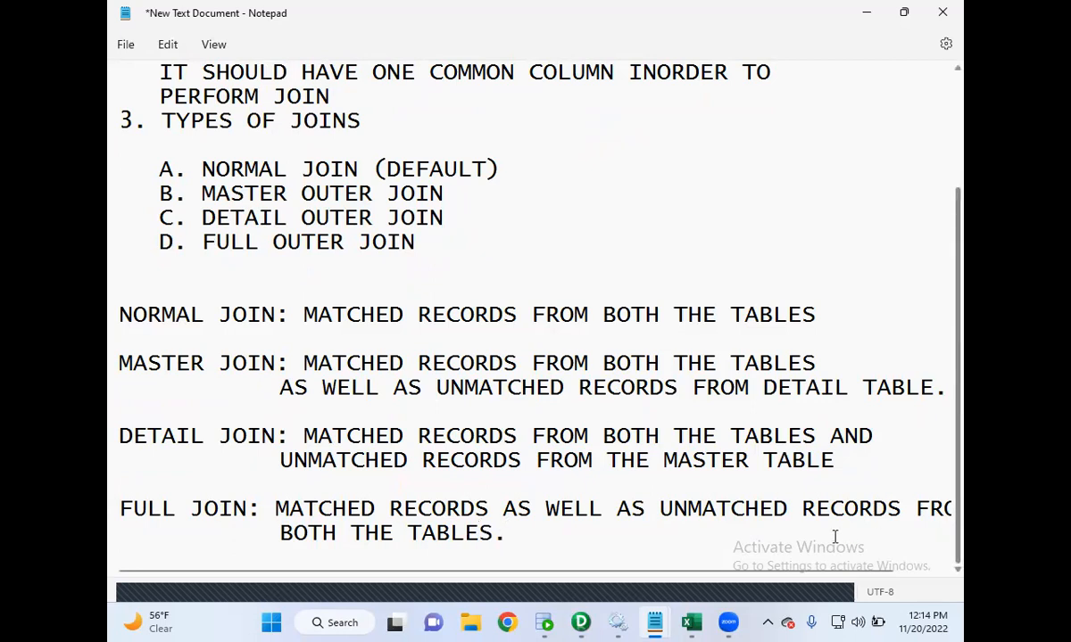
# - Switch to Excel and label the EMP table "DETAIL TABLE" in cell B2 above it
pyautogui.click(689, 622)
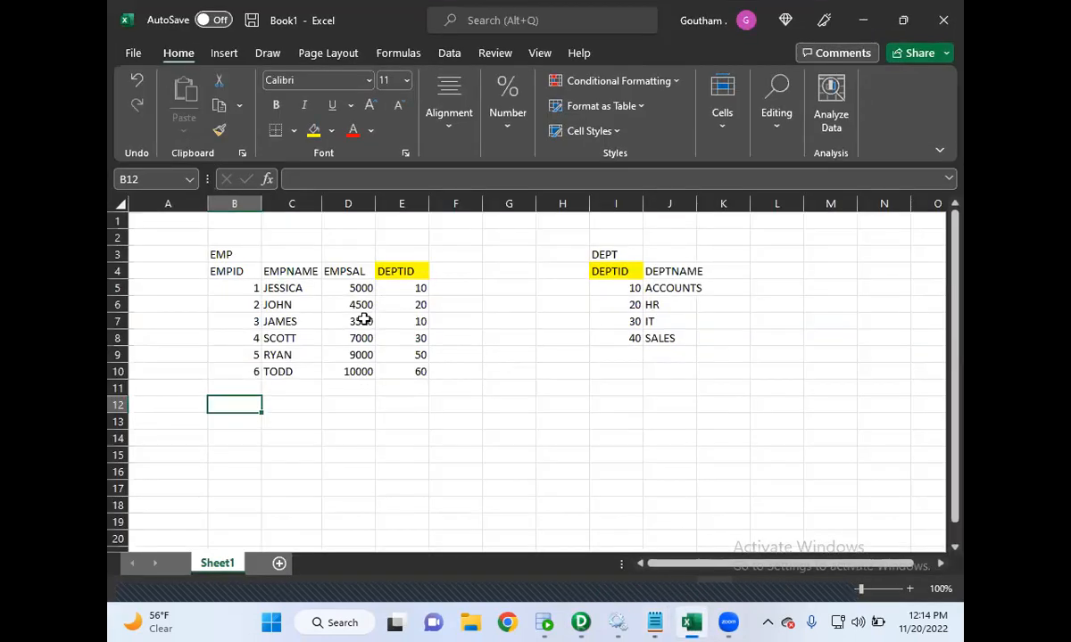
pyautogui.click(233, 239)
pyautogui.write('D')
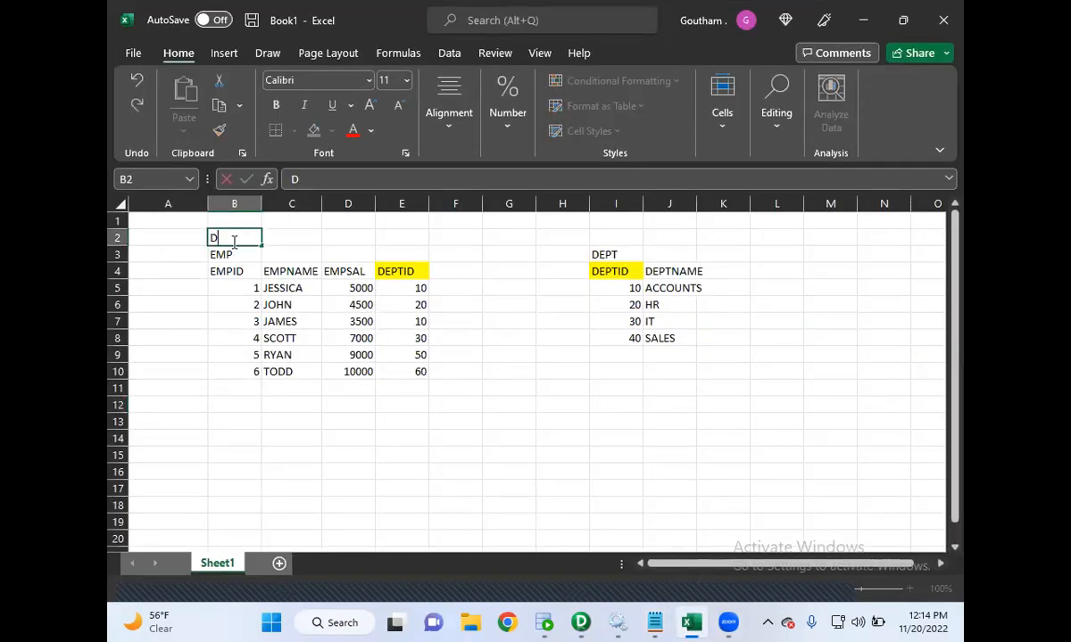
pyautogui.write('ETAIL TABLE')
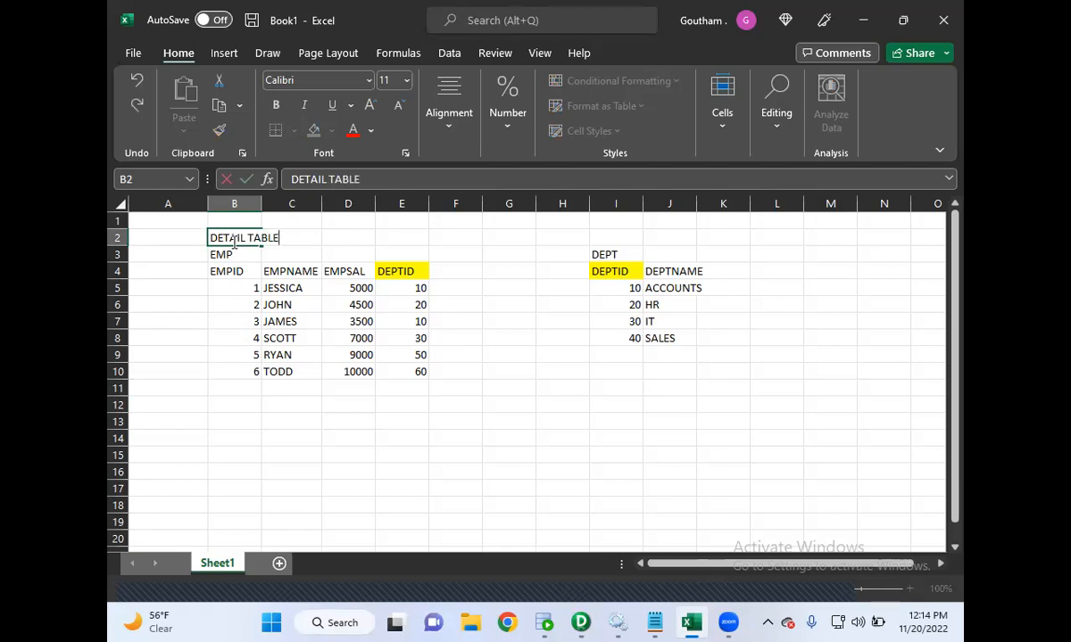
# - Label the DEPT table "MASTER TABLE" in cell I2 above it
pyautogui.click(617, 239)
pyautogui.write('MA')
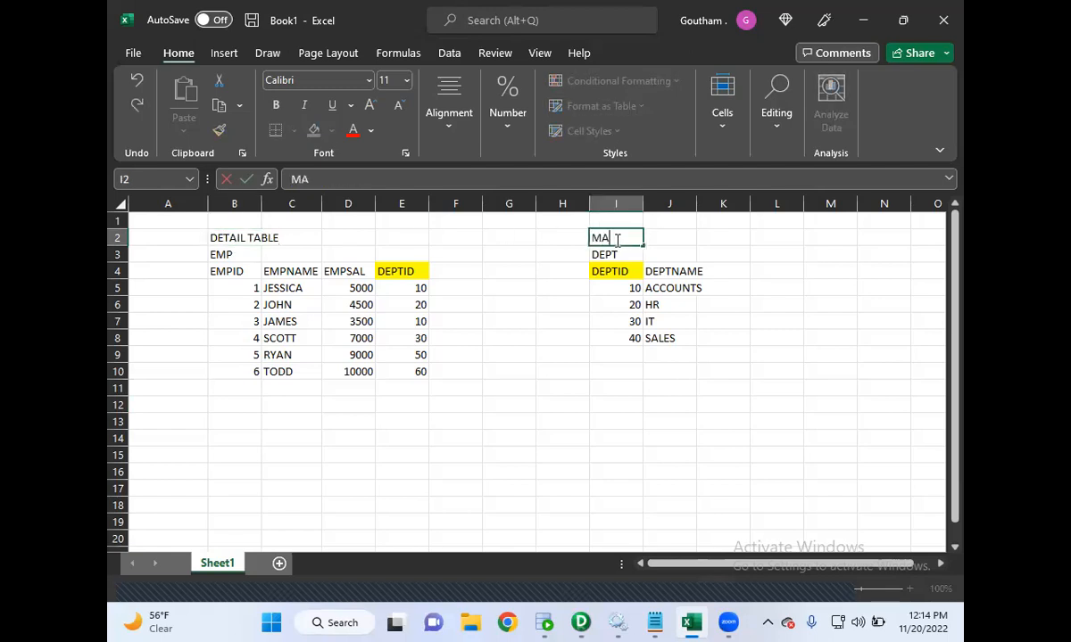
pyautogui.write('STER TABLE')
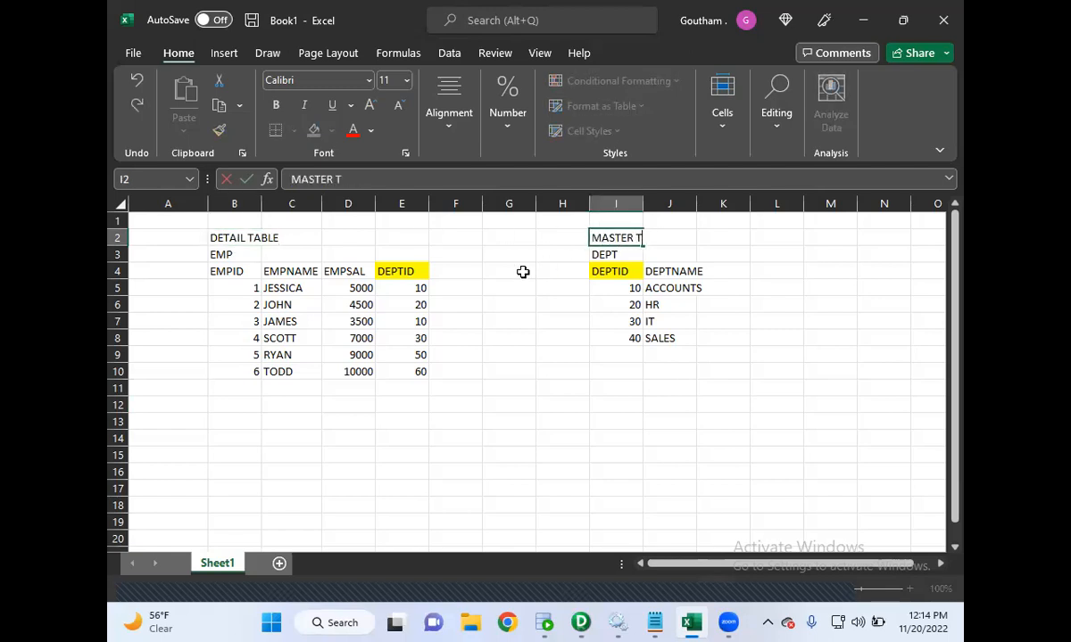
# - Select the EMP and DEPT table labels and their data rows to compare the two tables
pyautogui.click(217, 257)
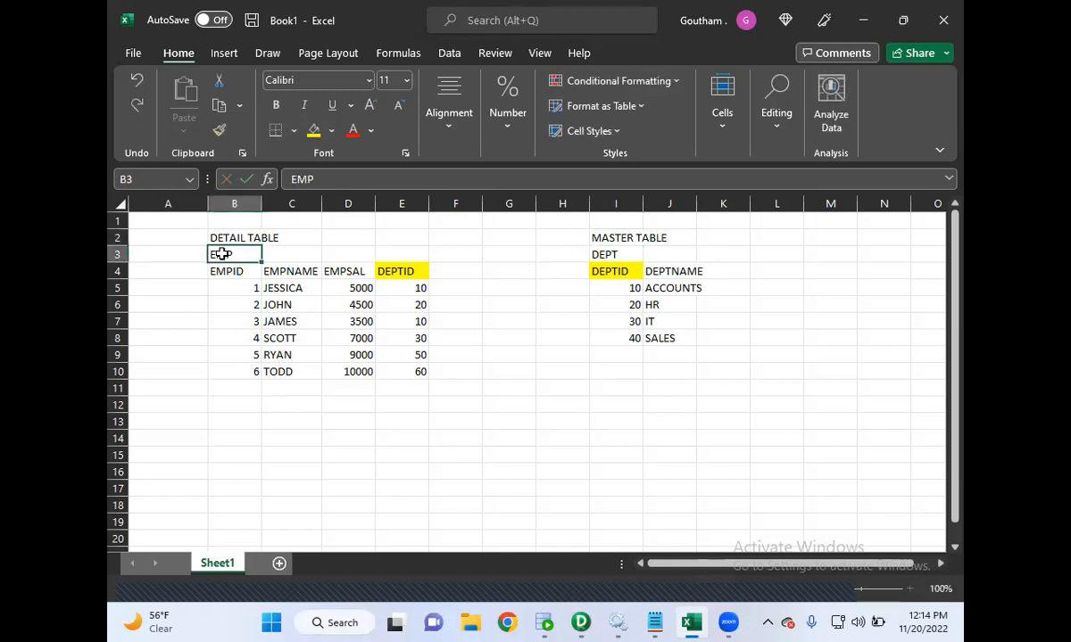
pyautogui.click(607, 256)
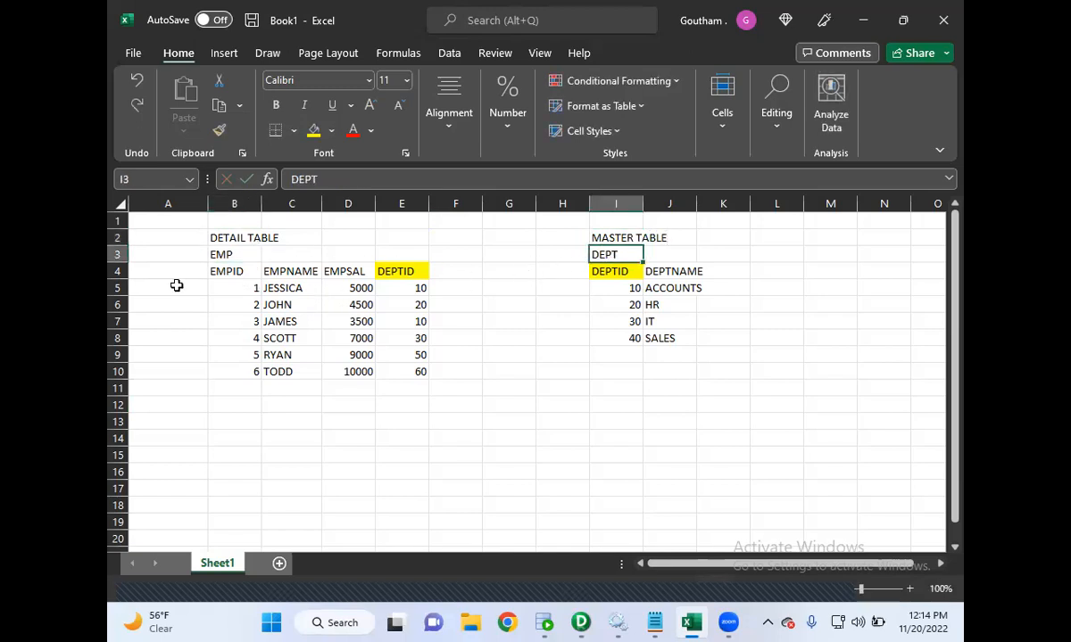
pyautogui.click(245, 286)
pyautogui.moveTo(245, 287); pyautogui.dragTo(387, 373)
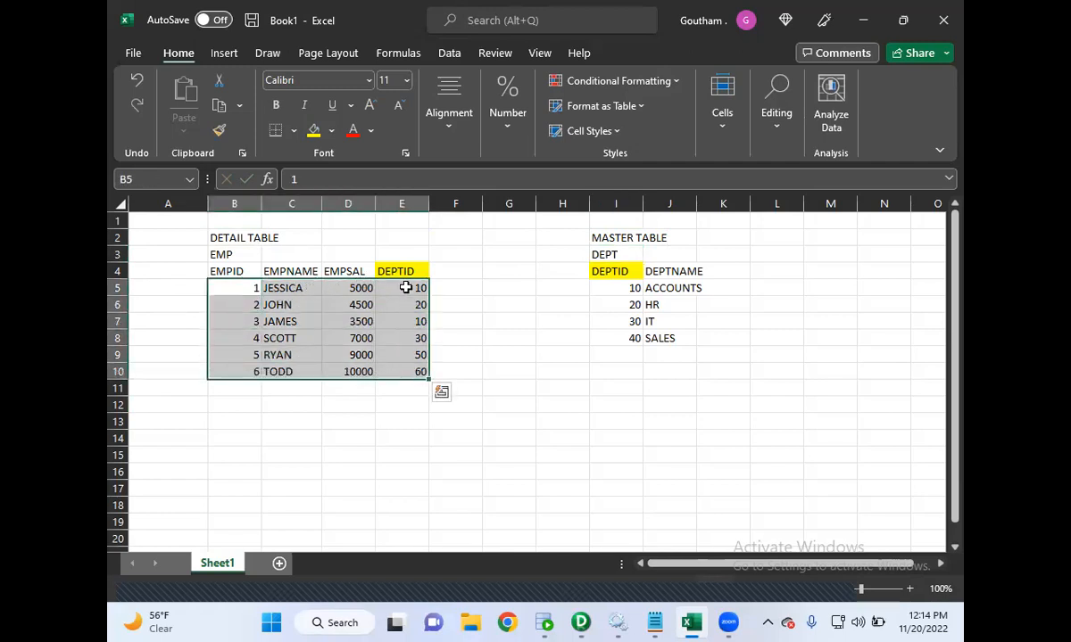
pyautogui.moveTo(616, 287); pyautogui.dragTo(676, 343)
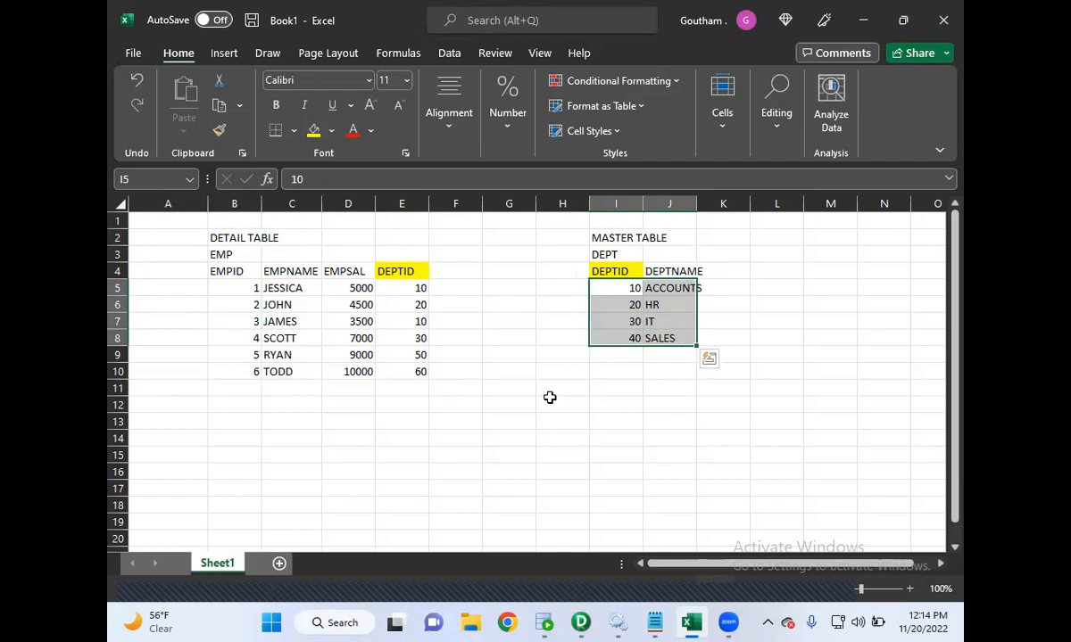
# - Switch to the Notepad notes and highlight the line about needing one common column
pyautogui.click(654, 623)
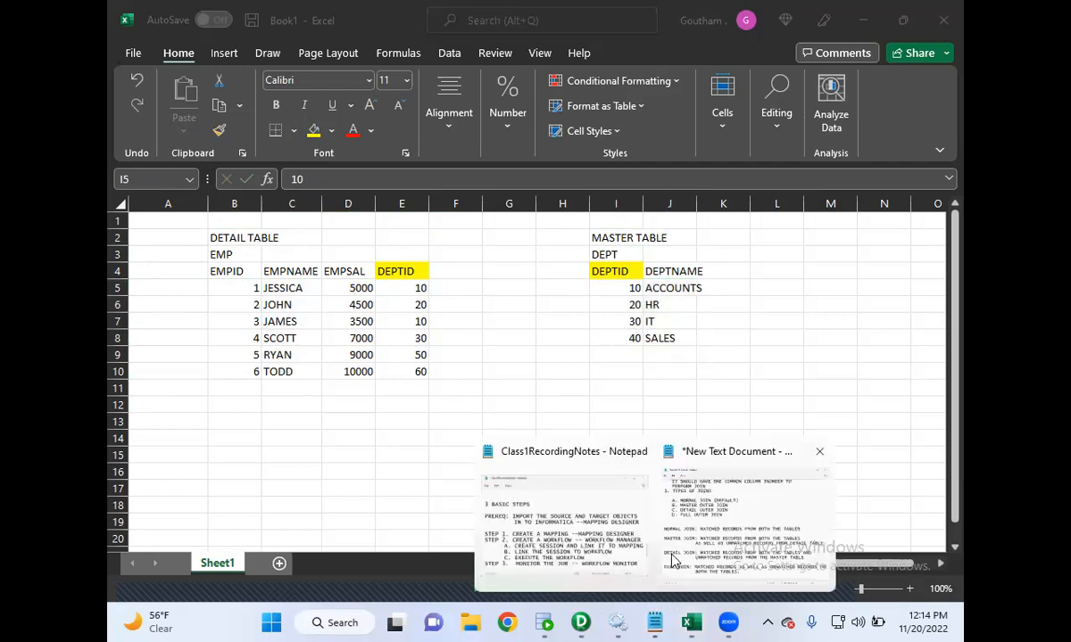
pyautogui.click(674, 560)
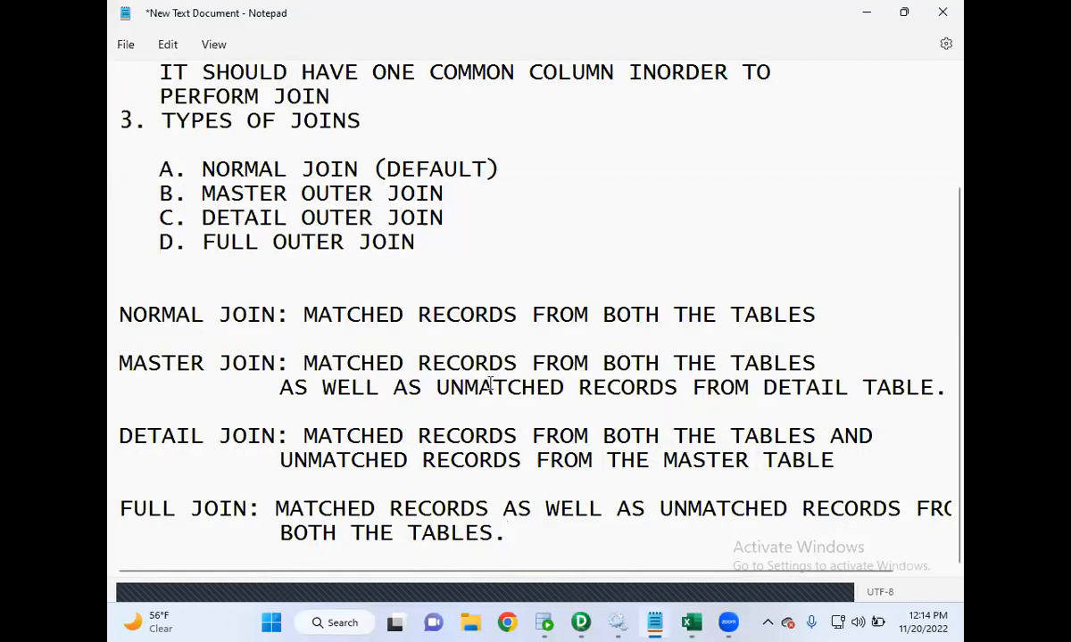
pyautogui.scroll(3, 490, 386)
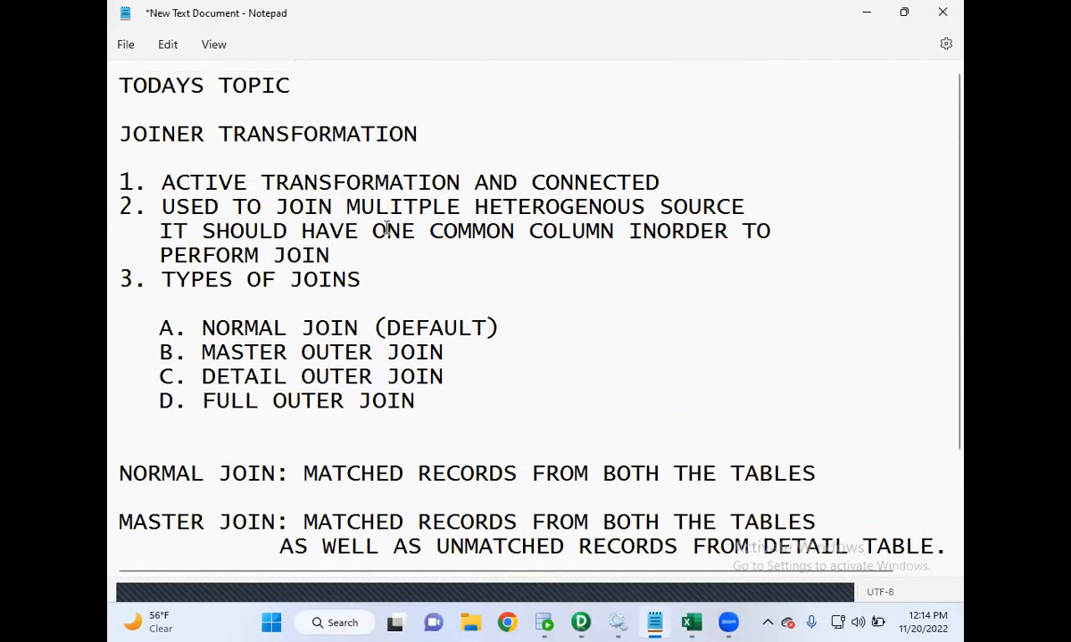
pyautogui.moveTo(159, 232); pyautogui.dragTo(518, 231)
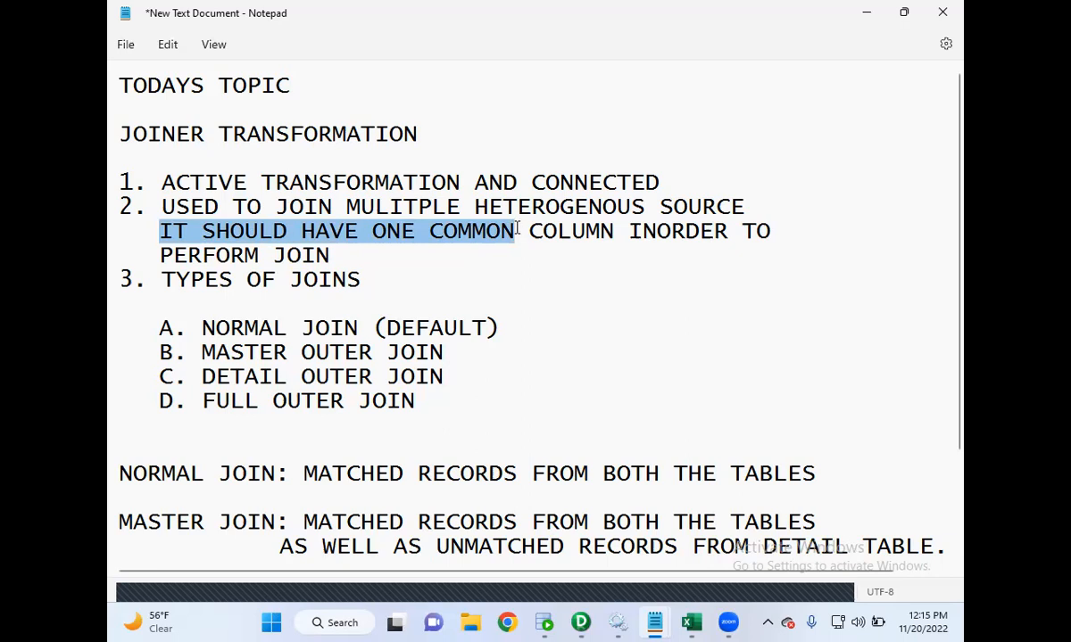
# - Return to Excel and compare the DEPTID columns of the EMP and DEPT tables
pyautogui.click(691, 623)
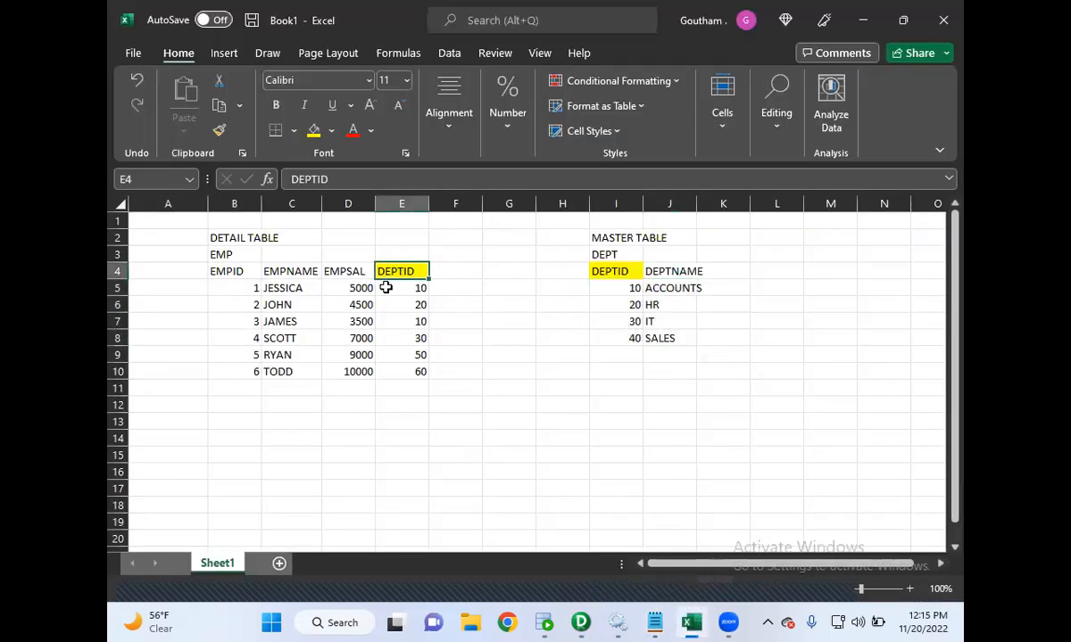
pyautogui.click(621, 272)
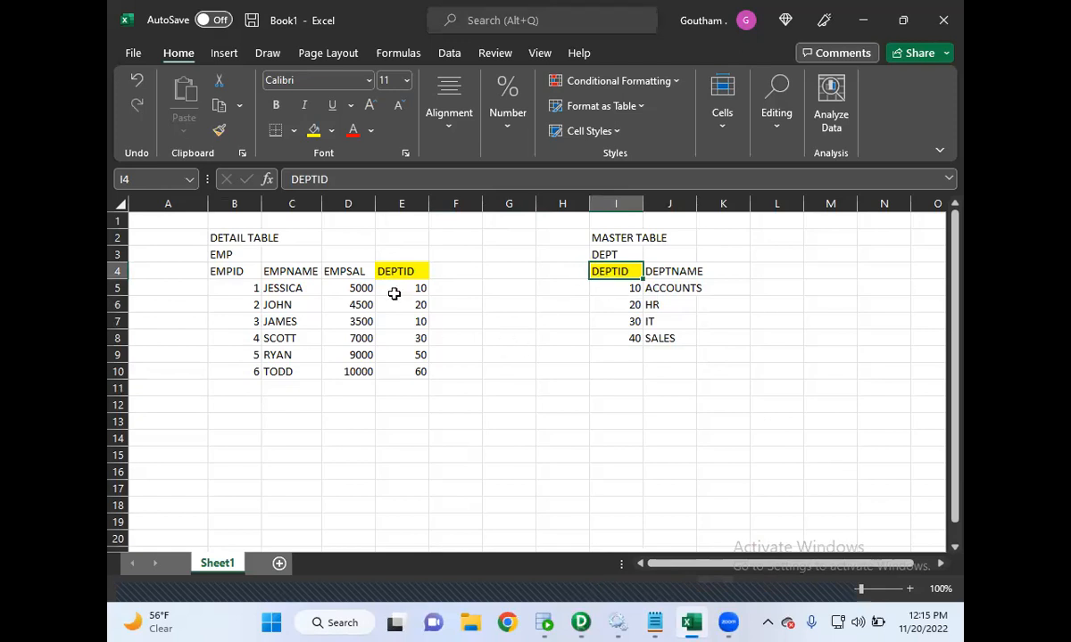
pyautogui.click(413, 269)
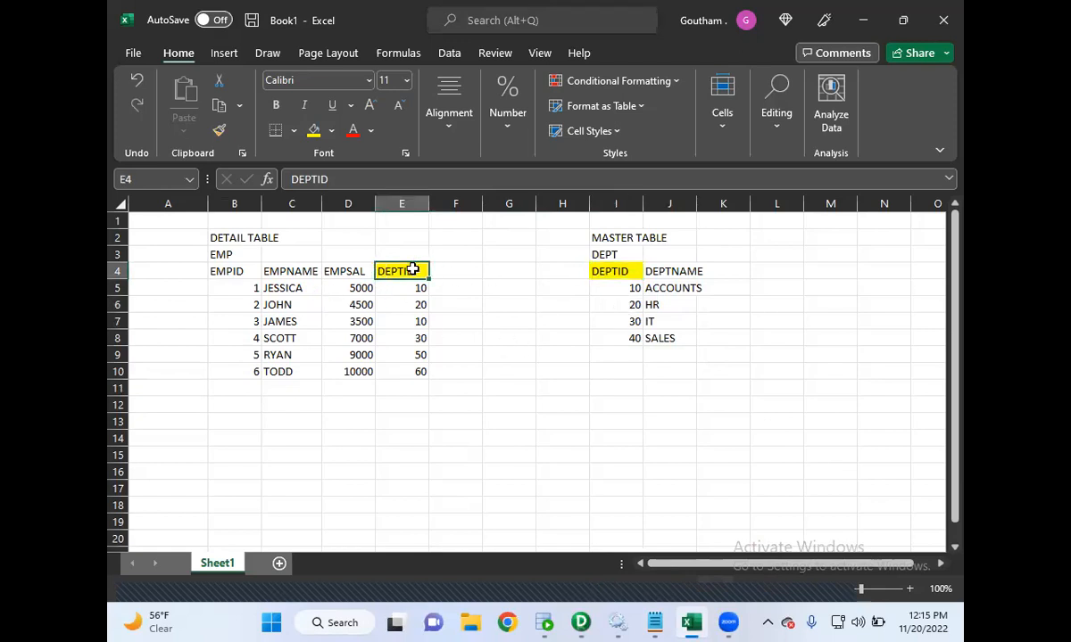
pyautogui.click(612, 273)
pyautogui.click(386, 272)
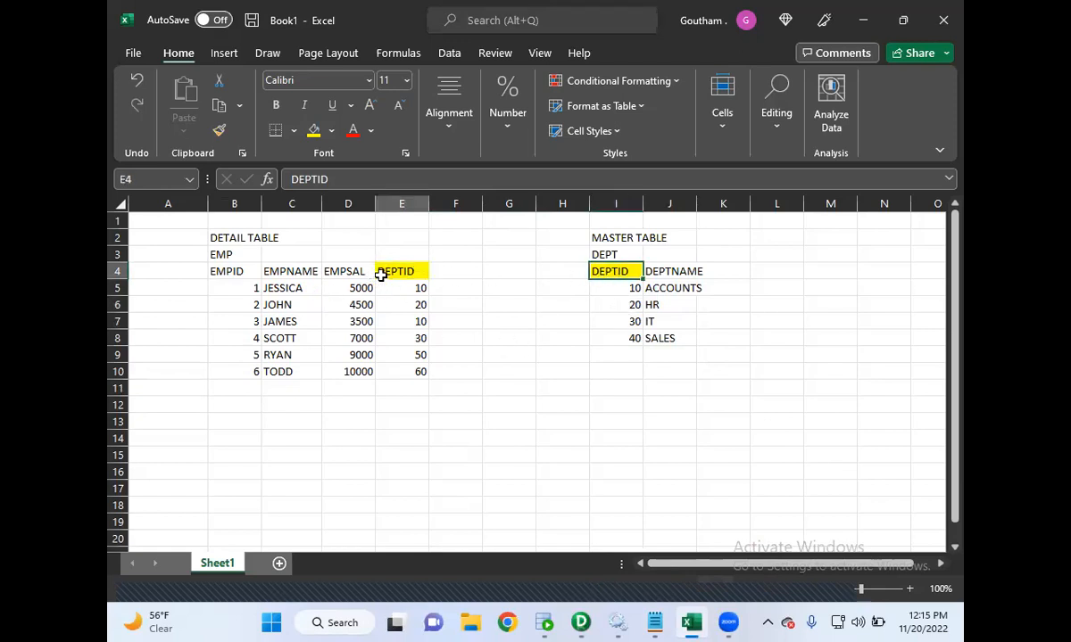
# - Label the result area "NORMAL JOIN" in cell A12
pyautogui.click(173, 409)
pyautogui.write('NORMAL JOIN')
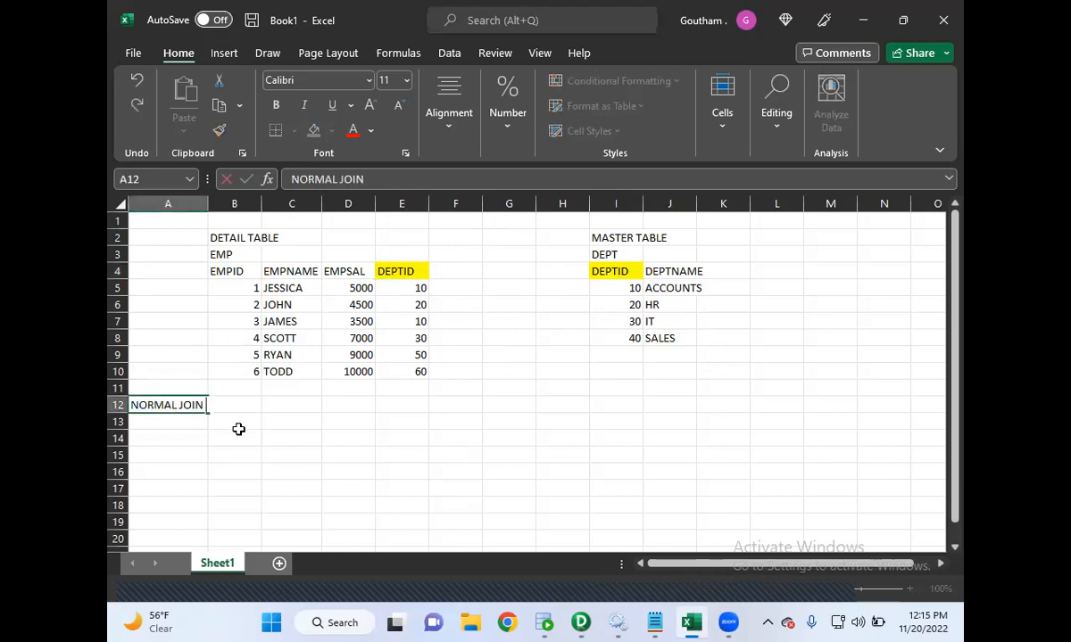
pyautogui.moveTo(239, 432); pyautogui.dragTo(267, 427)
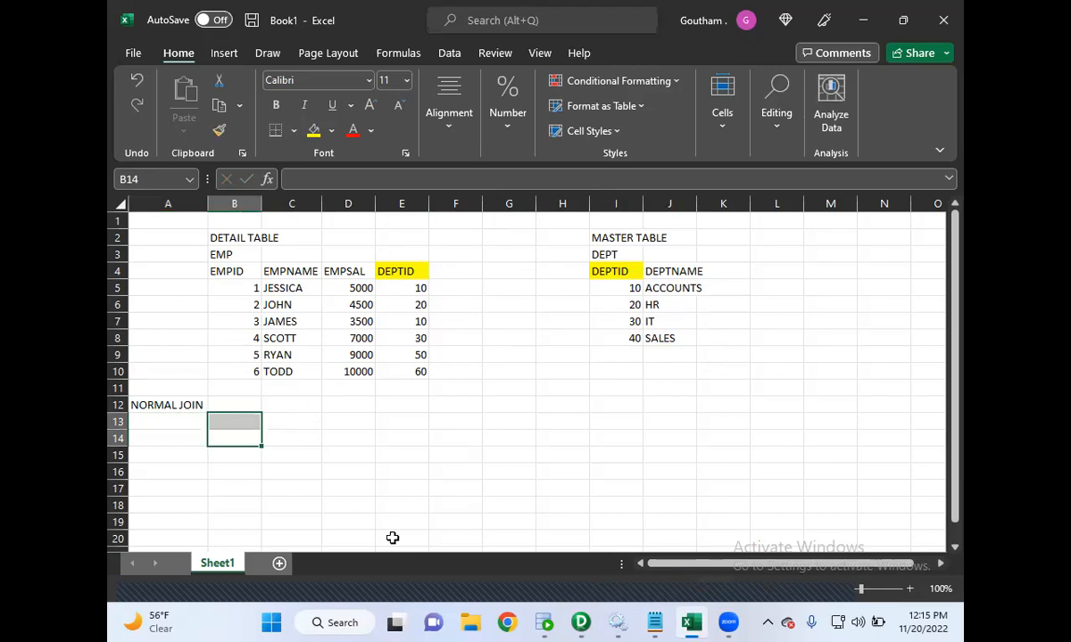
# - Switch to the Notepad notes to highlight the normal join definition, then minimize Notepad
pyautogui.moveTo(607, 622)
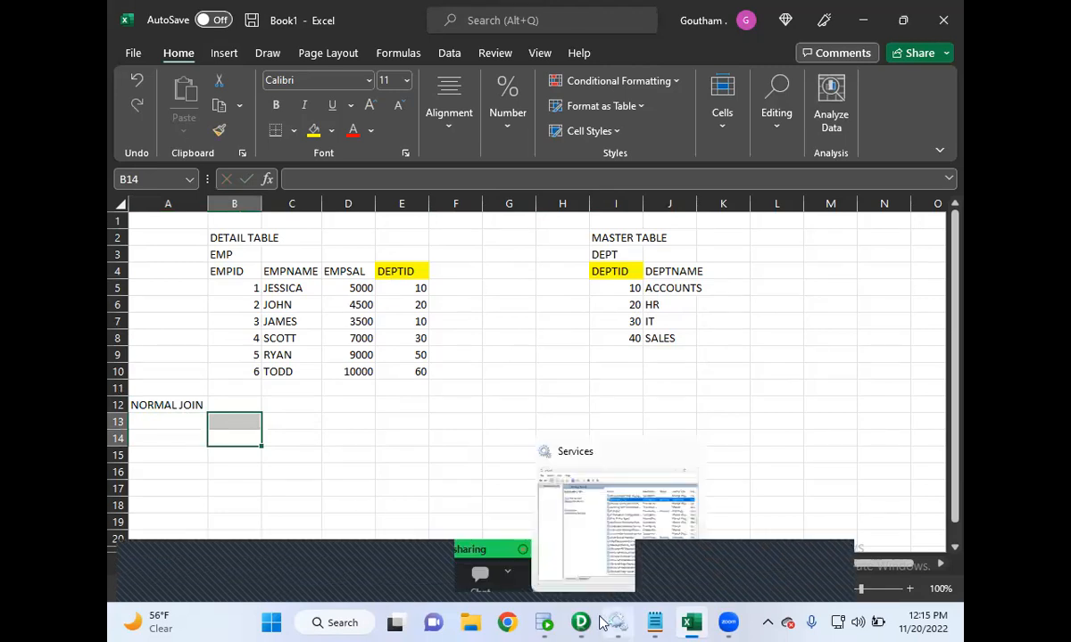
pyautogui.moveTo(654, 623)
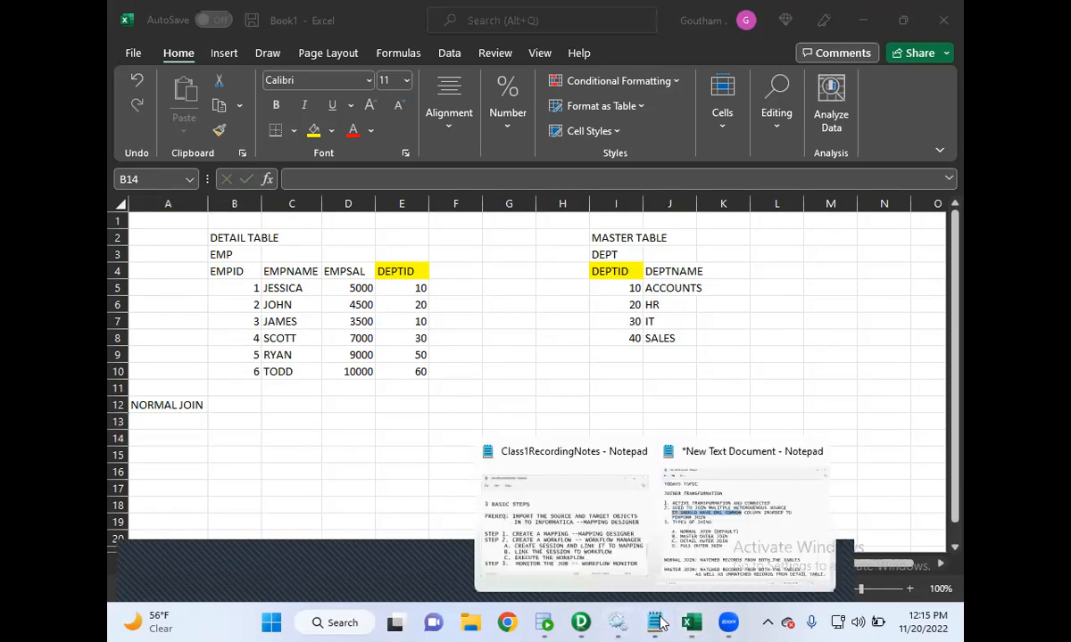
pyautogui.click(692, 551)
pyautogui.scroll(-2, 430, 353)
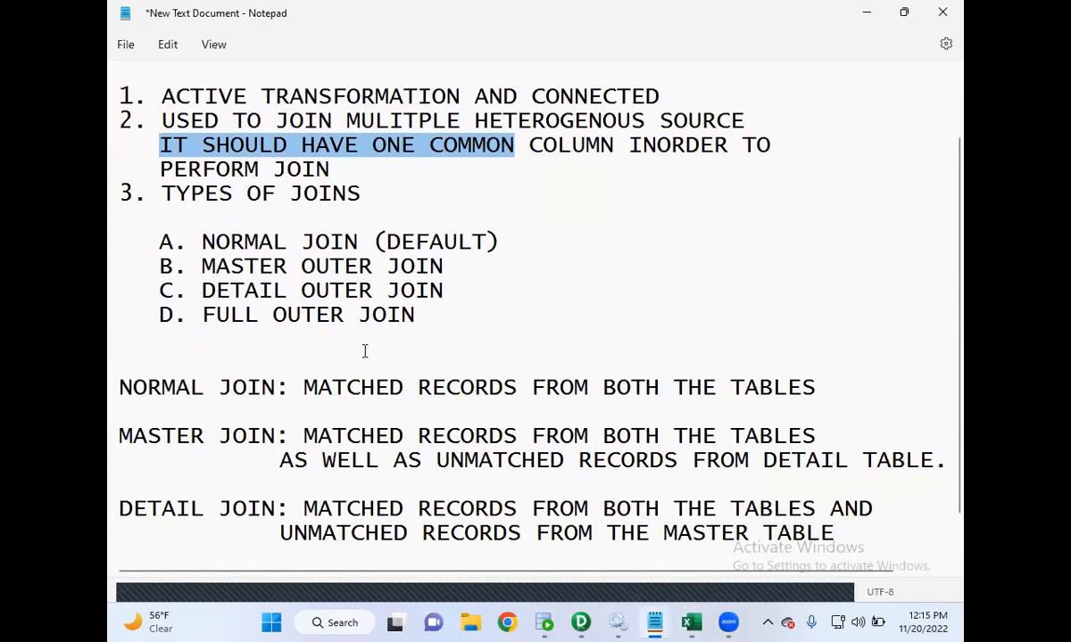
pyautogui.moveTo(306, 386); pyautogui.dragTo(780, 372)
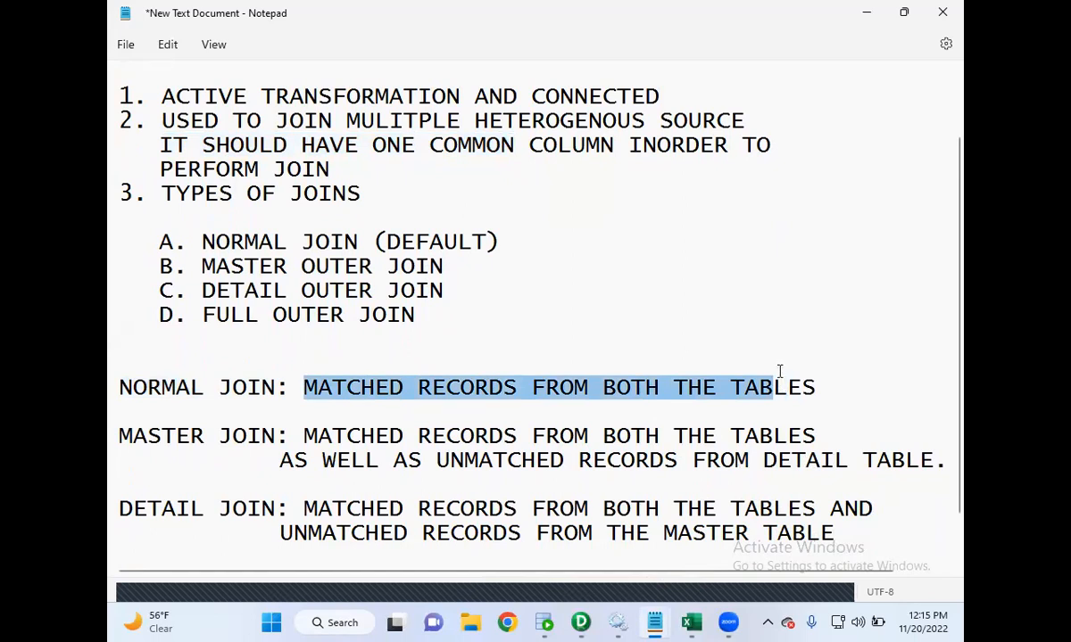
pyautogui.click(866, 11)
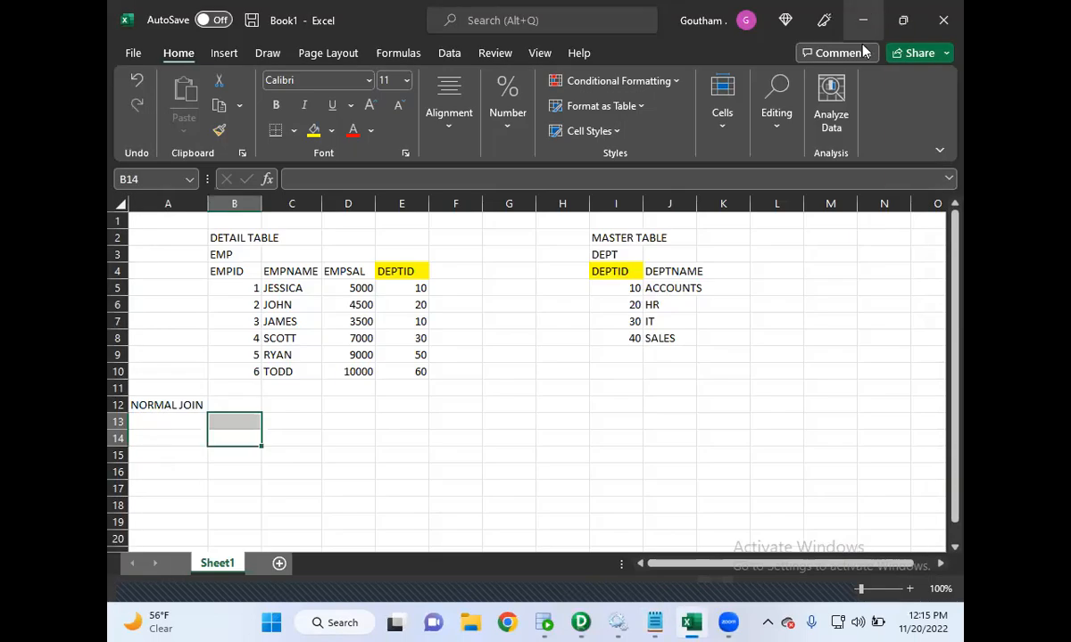
# - Build the first normal join row by copying employee 1's row to C13 and department 10's row to G13
pyautogui.moveTo(238, 287); pyautogui.dragTo(405, 292)
pyautogui.hotkey('ctrl', 'c')
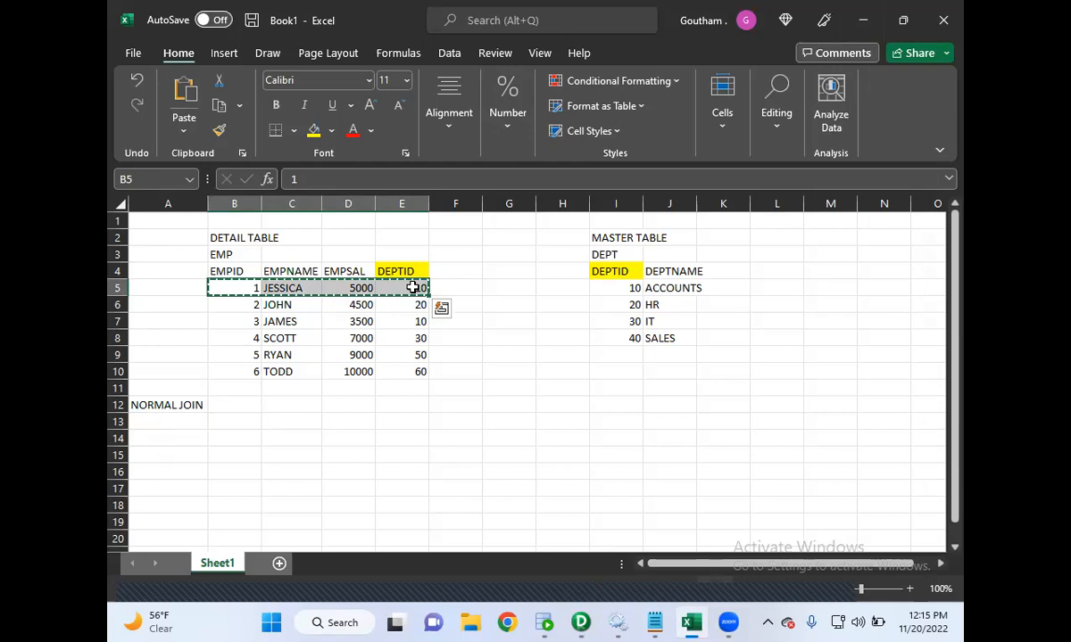
pyautogui.click(629, 290)
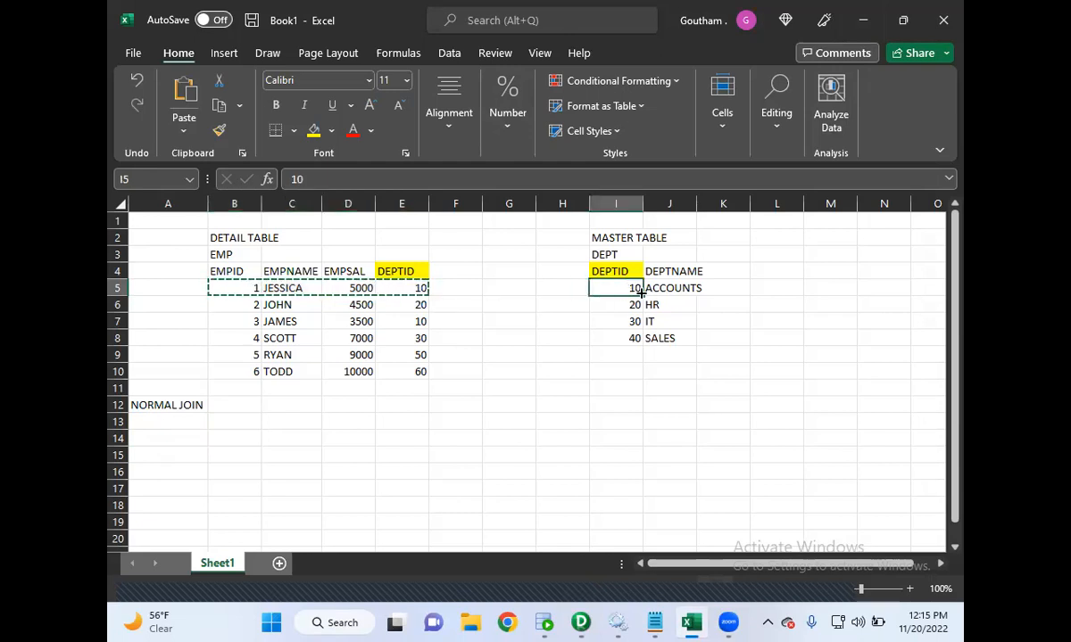
pyautogui.moveTo(253, 286); pyautogui.dragTo(402, 292)
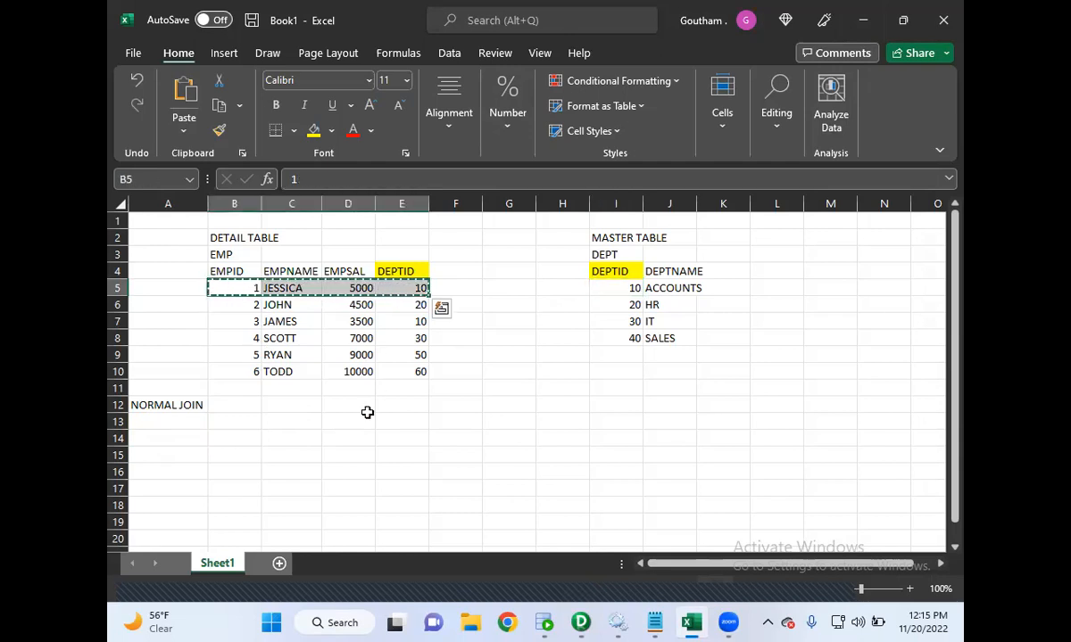
pyautogui.click(294, 424)
pyautogui.hotkey('ctrl', 'v')
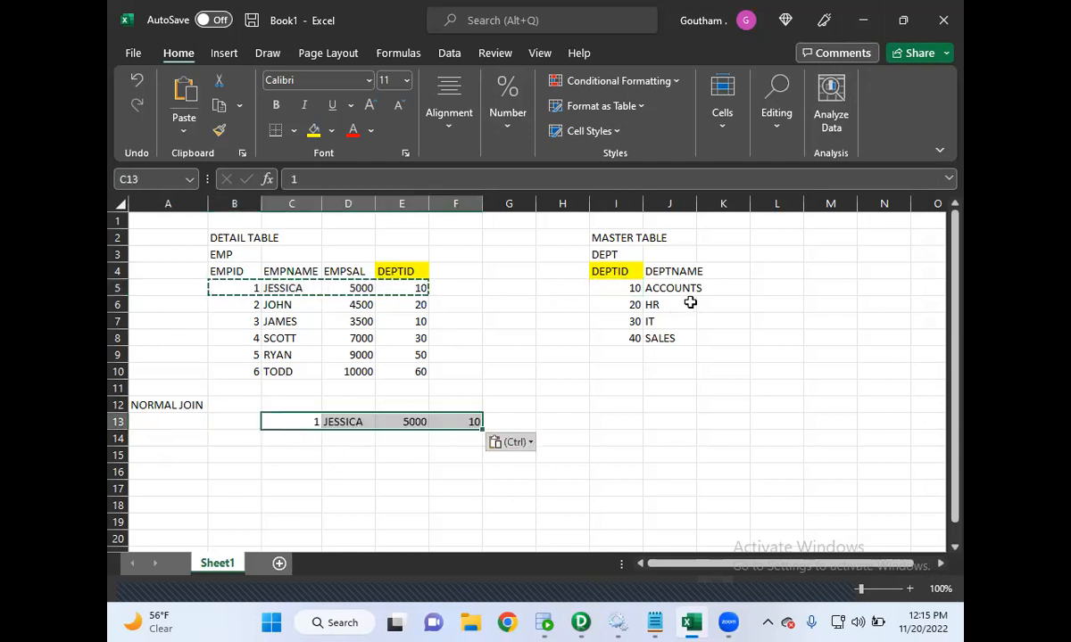
pyautogui.moveTo(638, 282); pyautogui.dragTo(656, 294)
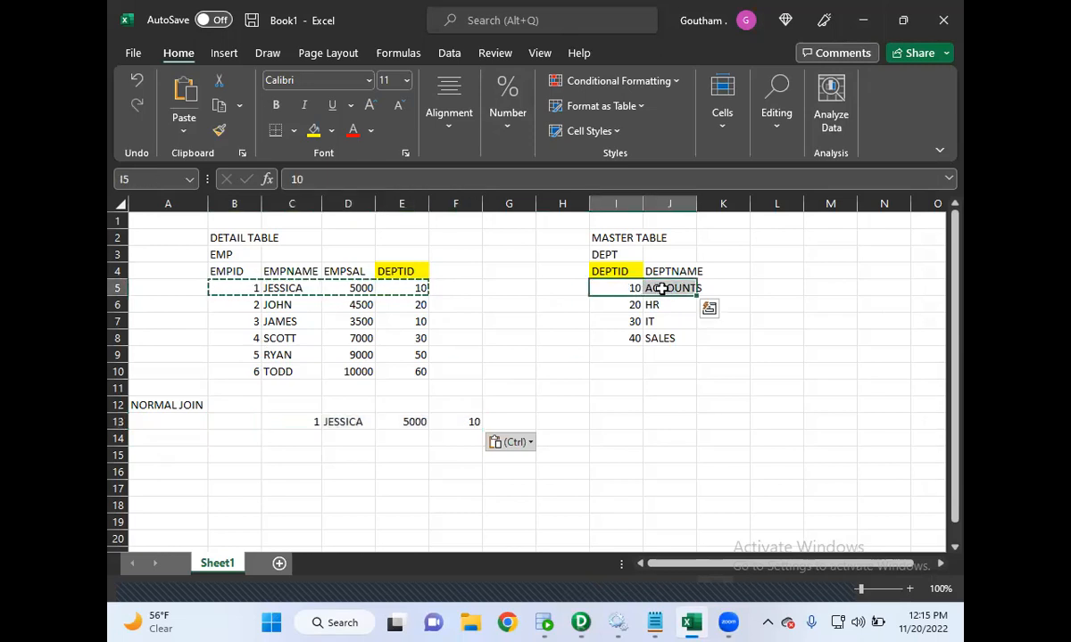
pyautogui.hotkey('ctrl', 'c')
pyautogui.click(515, 423)
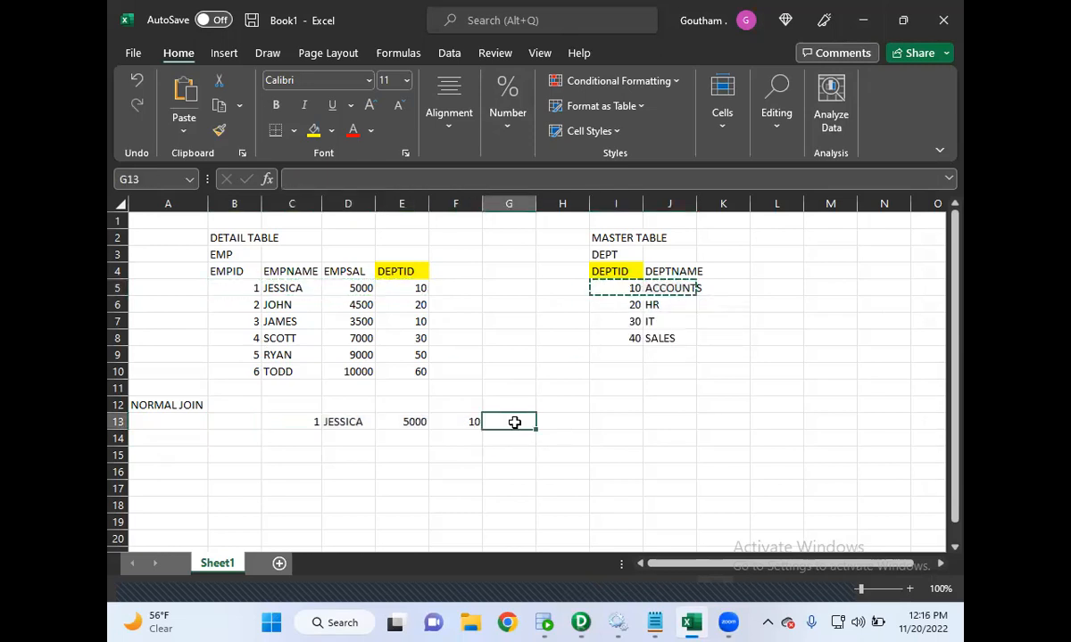
pyautogui.hotkey('ctrl', 'v')
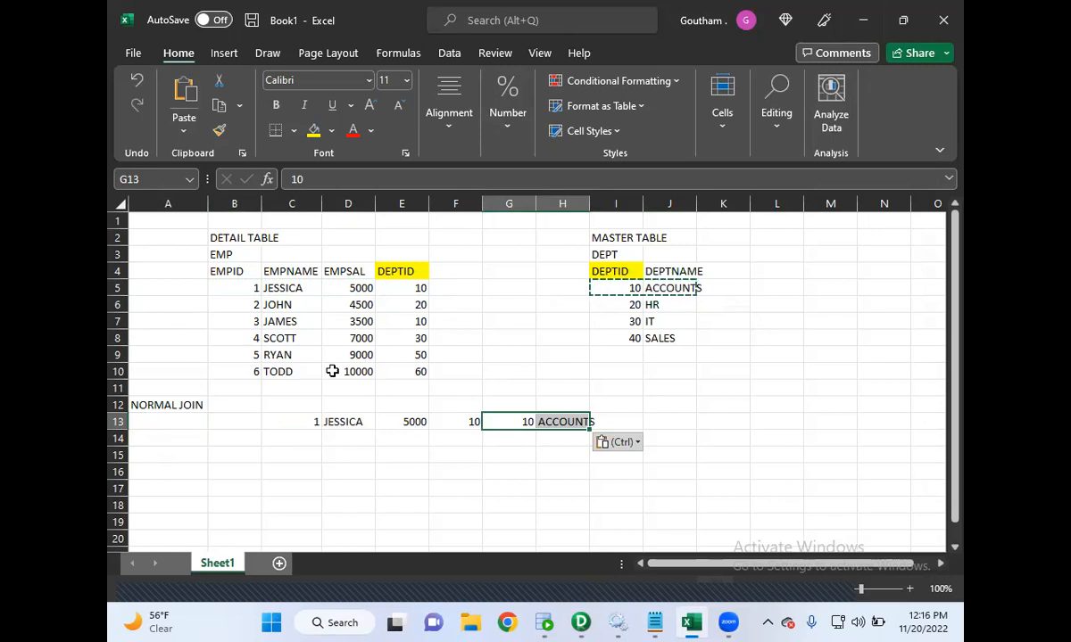
# - Build the second normal join row by copying employee 2's row to C14 and department 20's row to G14
pyautogui.moveTo(257, 306); pyautogui.dragTo(399, 307)
pyautogui.hotkey('ctrl', 'c')
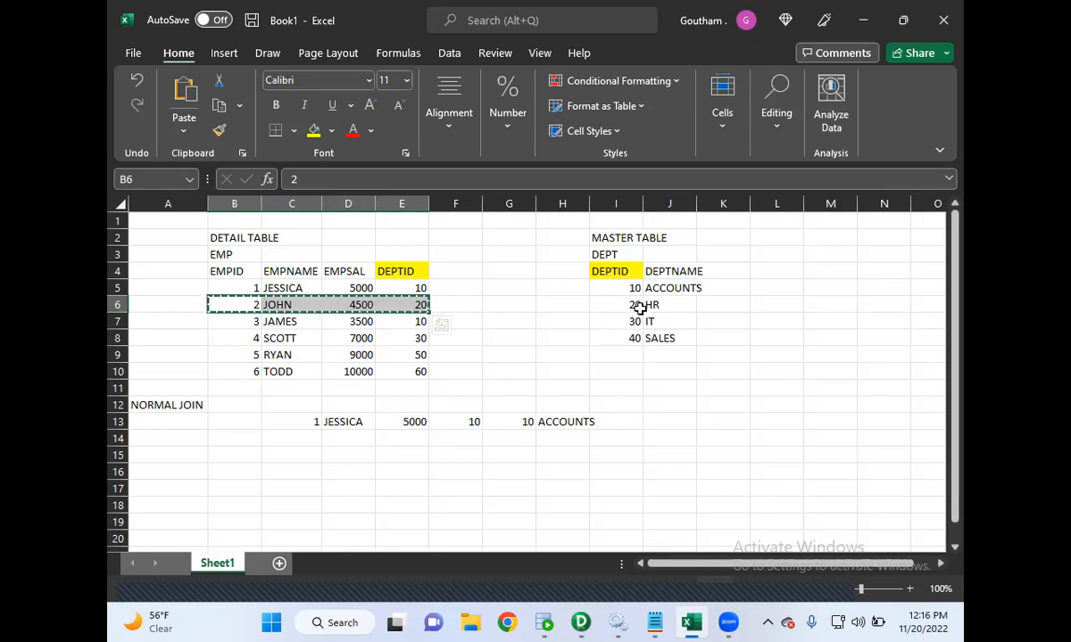
pyautogui.moveTo(623, 305); pyautogui.dragTo(660, 304)
pyautogui.moveTo(244, 310); pyautogui.dragTo(385, 307)
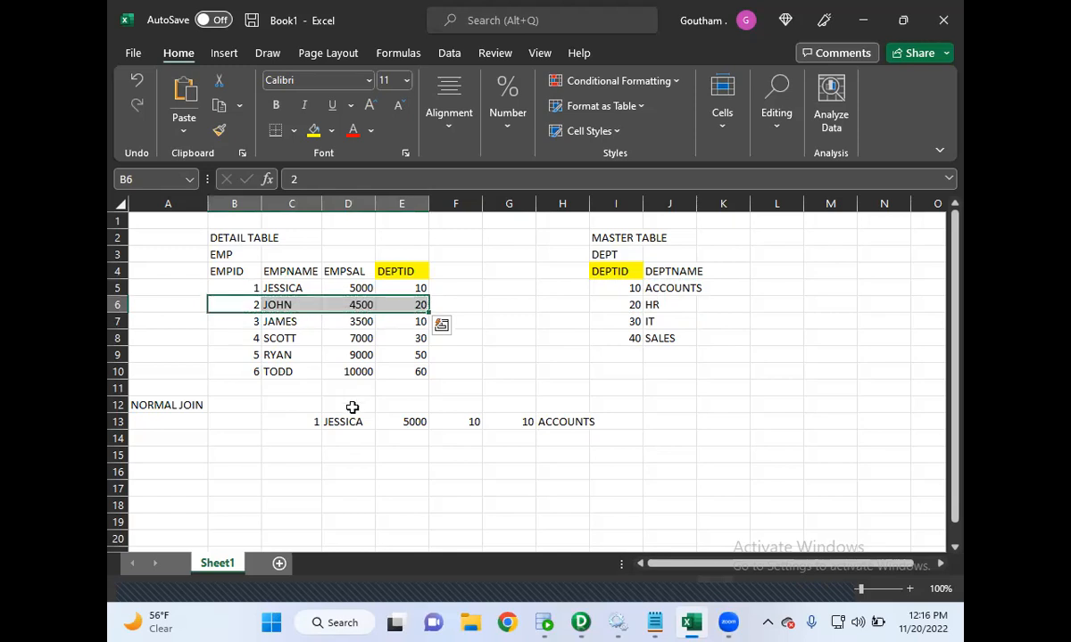
pyautogui.click(317, 438)
pyautogui.hotkey('ctrl', 'v')
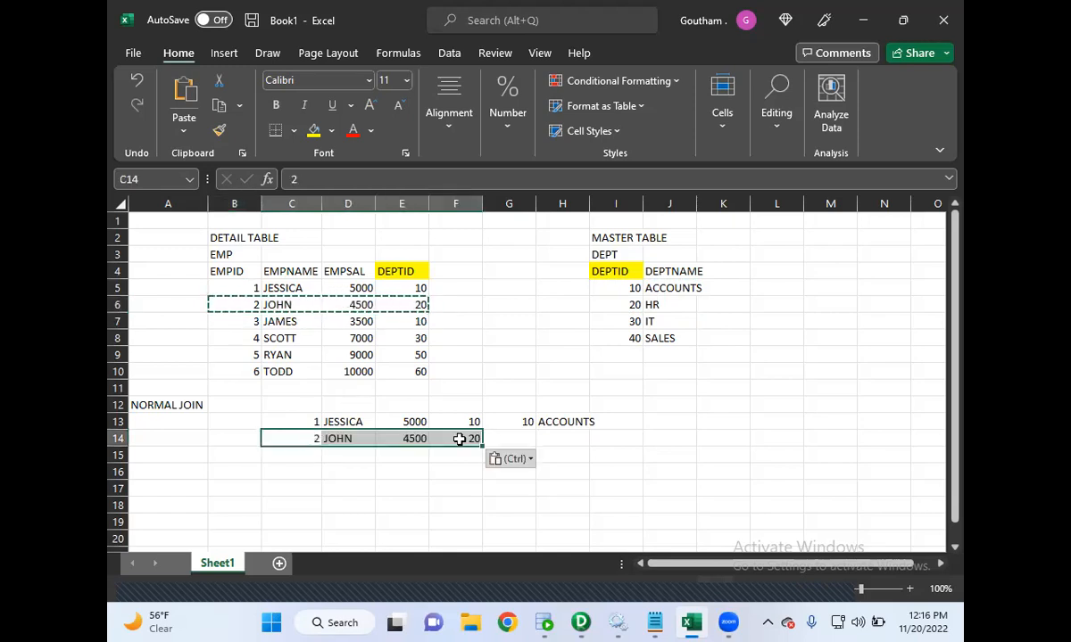
pyautogui.moveTo(627, 304); pyautogui.dragTo(645, 304)
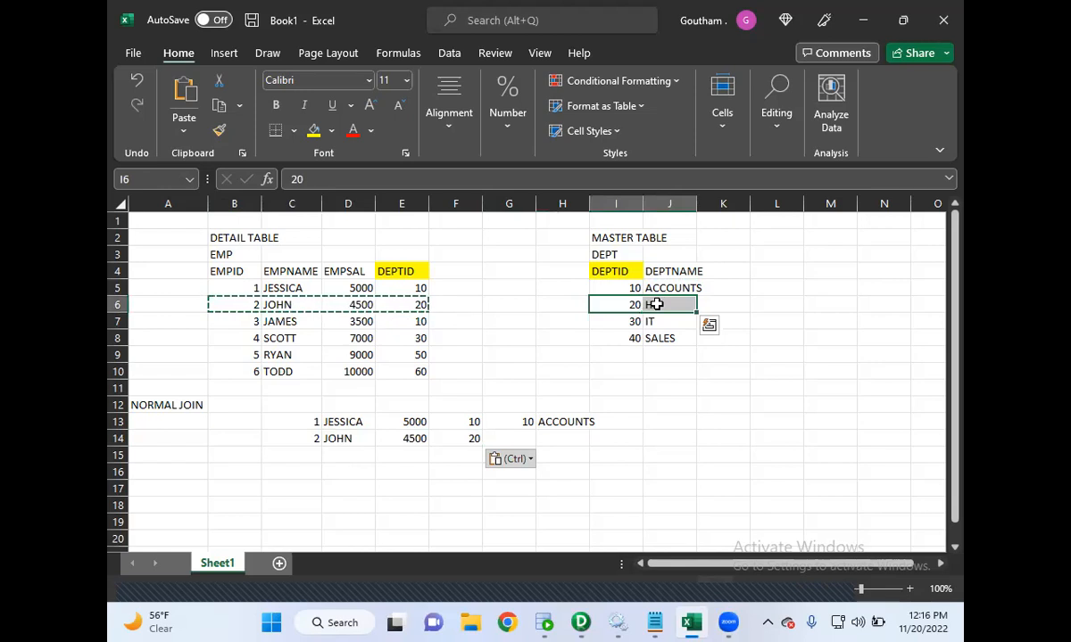
pyautogui.hotkey('ctrl', 'c')
pyautogui.click(514, 439)
pyautogui.hotkey('ctrl', 'v')
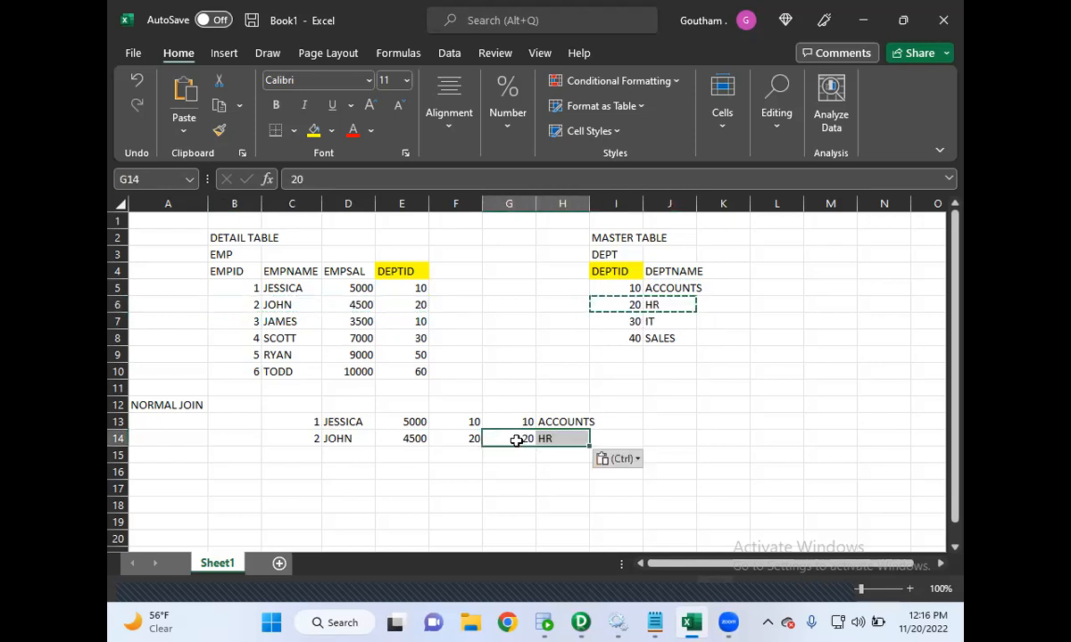
# - Build the third normal join row by copying employee 3's row to C15 and department 30's row to G15
pyautogui.moveTo(257, 324); pyautogui.dragTo(397, 319)
pyautogui.hotkey('ctrl', 'c')
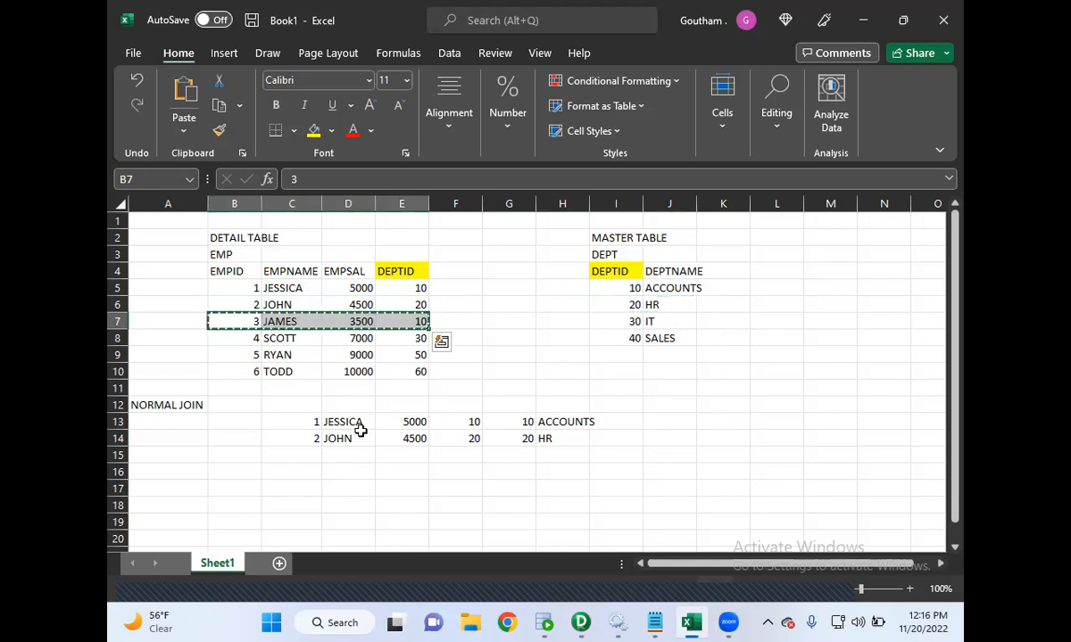
pyautogui.click(306, 454)
pyautogui.hotkey('ctrl', 'v')
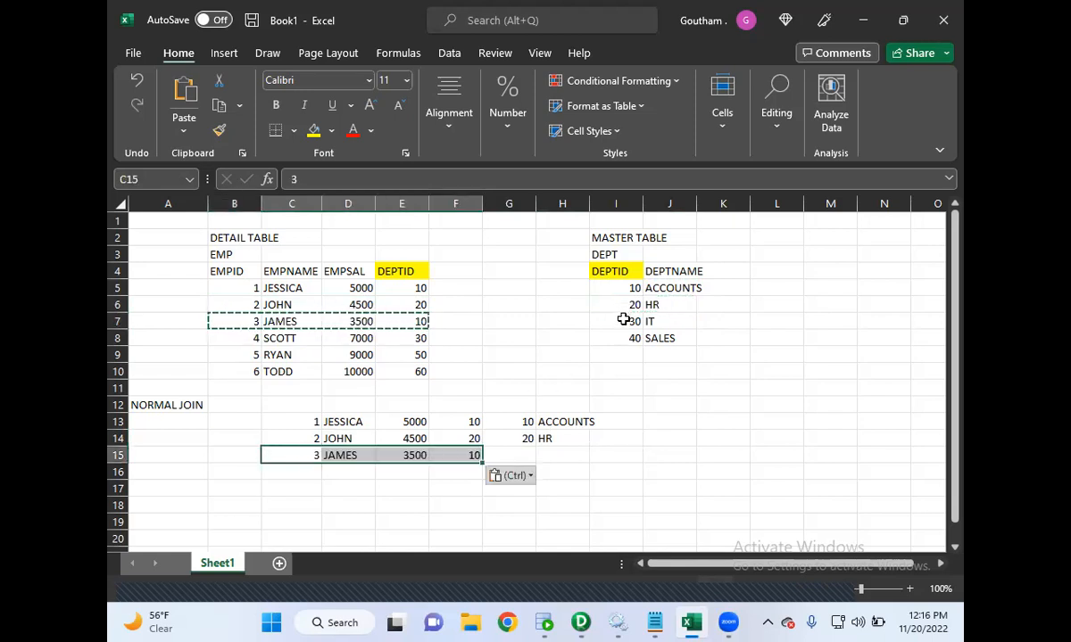
pyautogui.moveTo(623, 320); pyautogui.dragTo(650, 321)
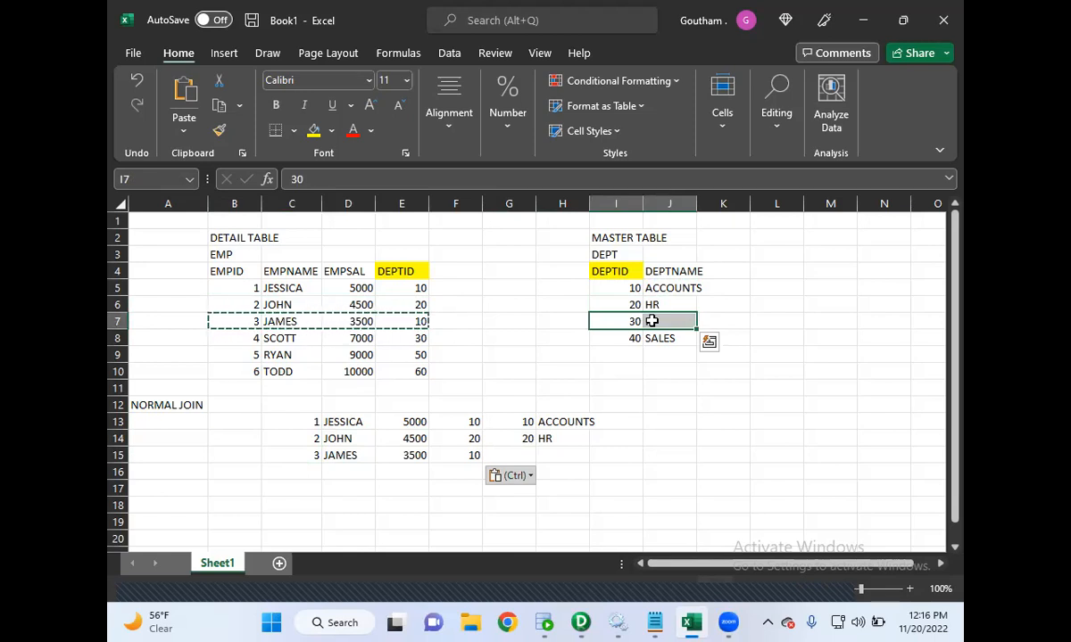
pyautogui.hotkey('ctrl', 'c')
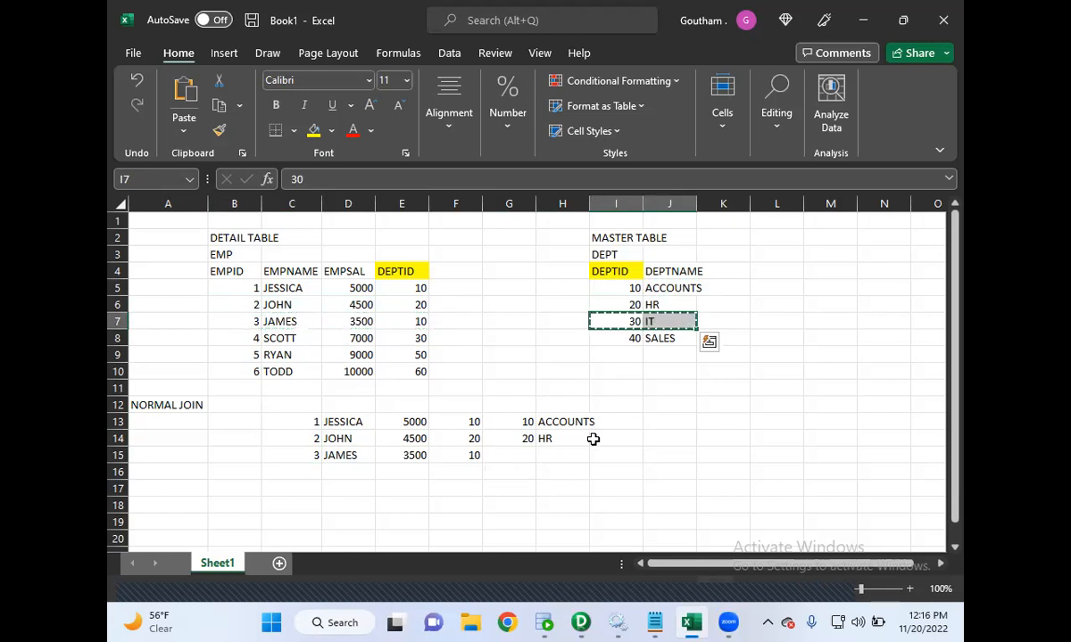
pyautogui.click(513, 455)
pyautogui.hotkey('ctrl', 'v')
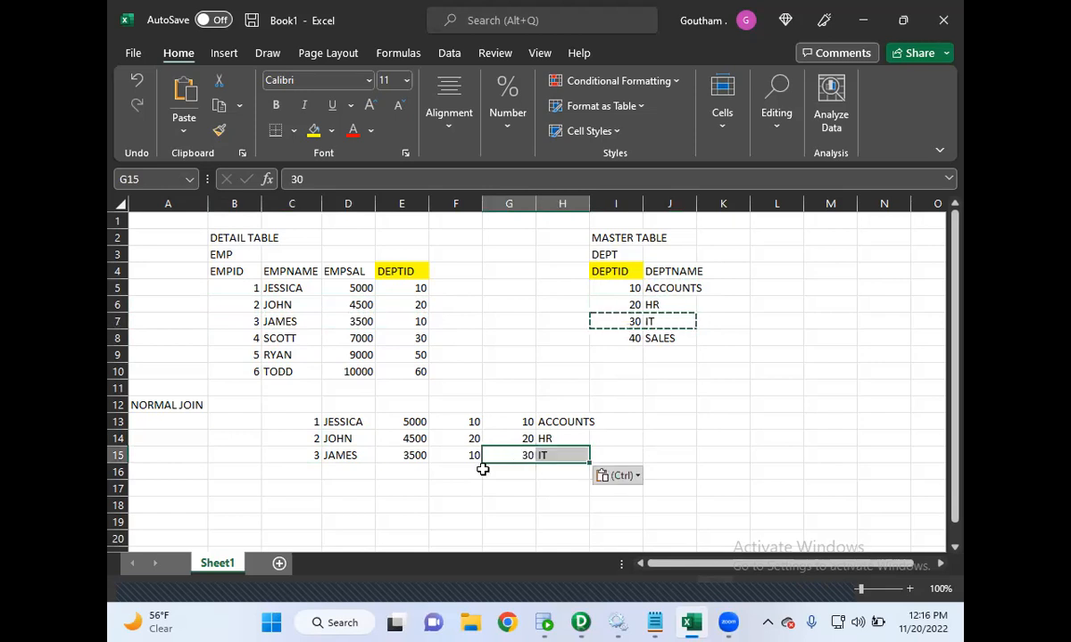
# - Correct the third normal join row by copying department 10's row into G15
pyautogui.click(251, 338)
pyautogui.moveTo(250, 338); pyautogui.dragTo(394, 339)
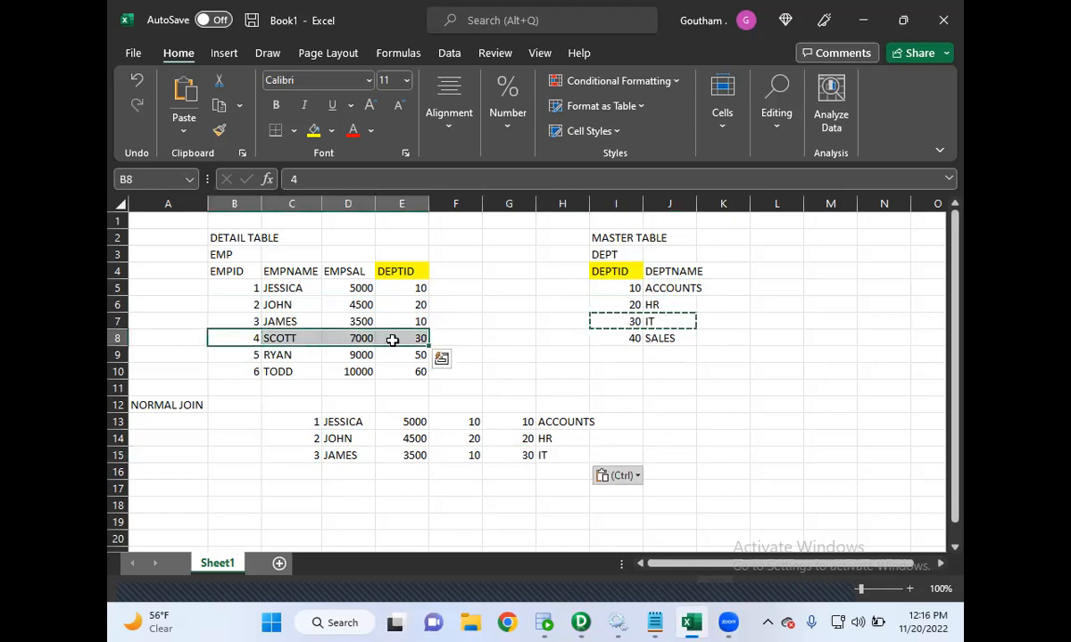
pyautogui.moveTo(614, 290); pyautogui.dragTo(665, 293)
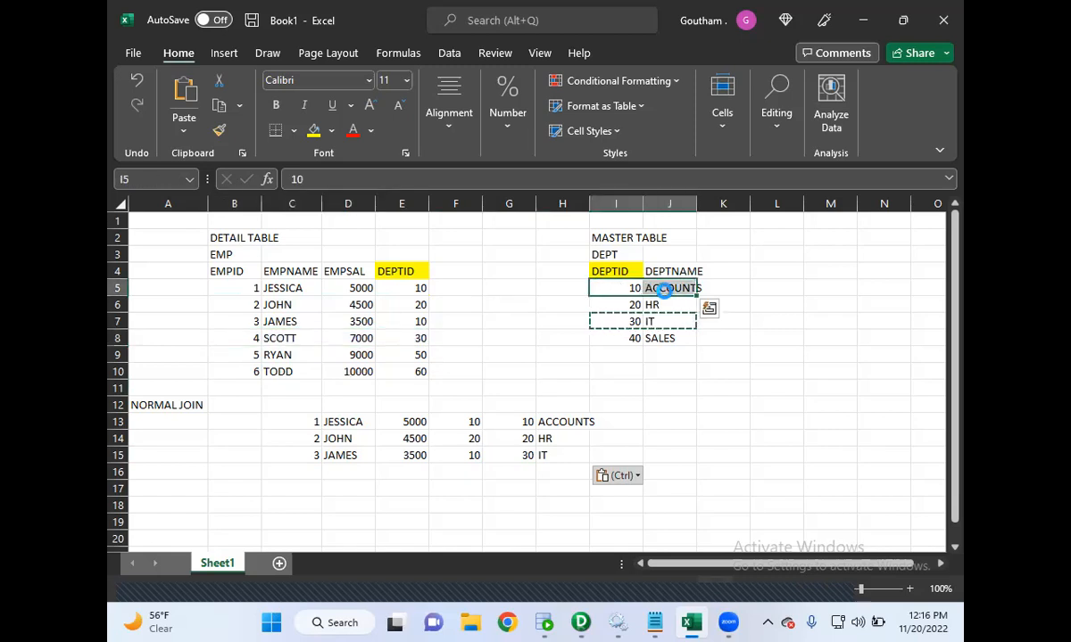
pyautogui.hotkey('ctrl', 'c')
pyautogui.press('super')
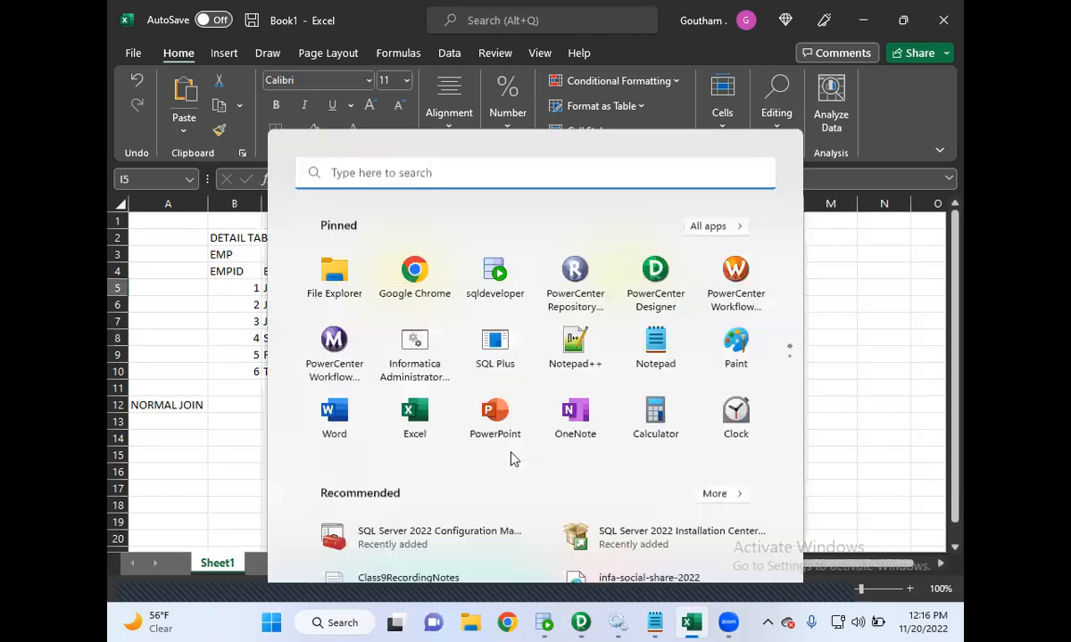
pyautogui.press('Escape')
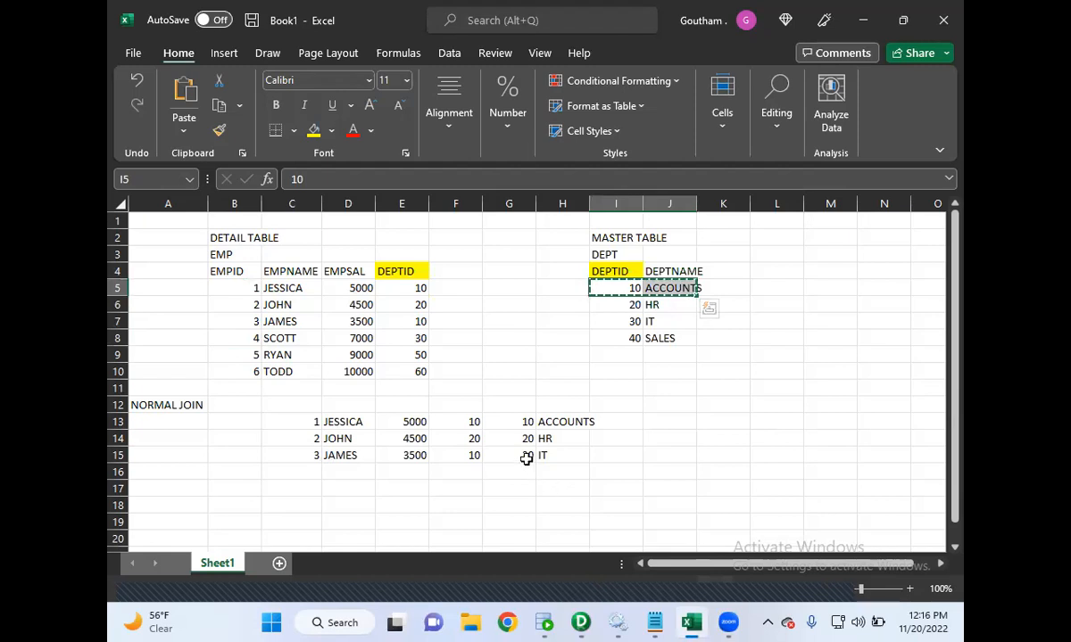
pyautogui.click(525, 457)
pyautogui.hotkey('ctrl', 'v')
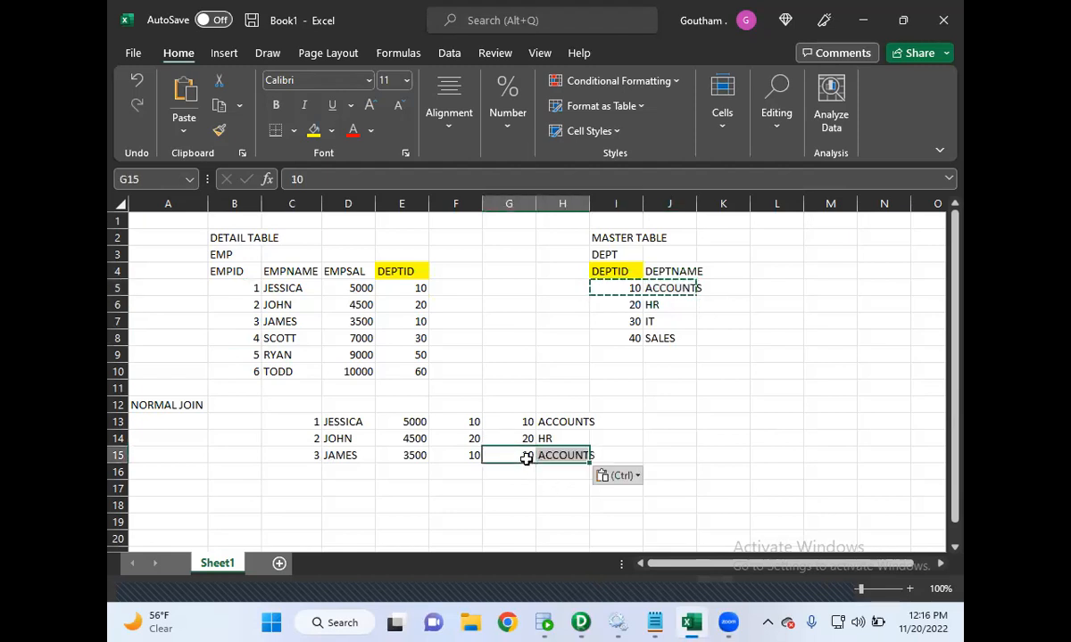
# - Build the fourth normal join row by copying employee 4's row to C16 and department 30's row to G16
pyautogui.click(473, 456)
pyautogui.moveTo(251, 337); pyautogui.dragTo(402, 336)
pyautogui.hotkey('ctrl', 'c')
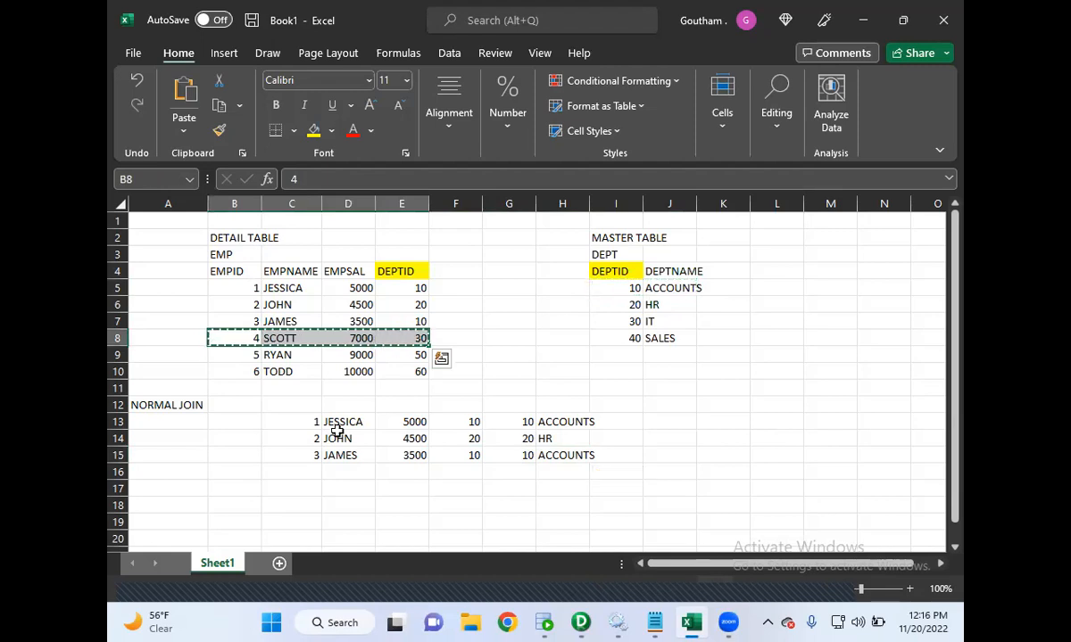
pyautogui.click(309, 470)
pyautogui.hotkey('ctrl', 'v')
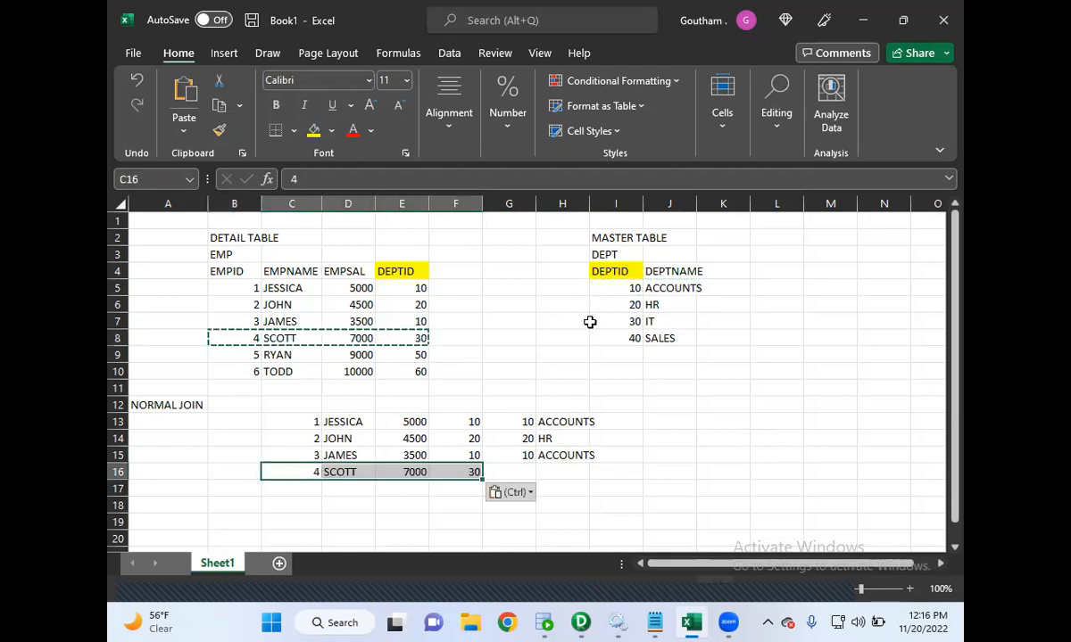
pyautogui.click(638, 319)
pyautogui.moveTo(638, 319); pyautogui.dragTo(651, 320)
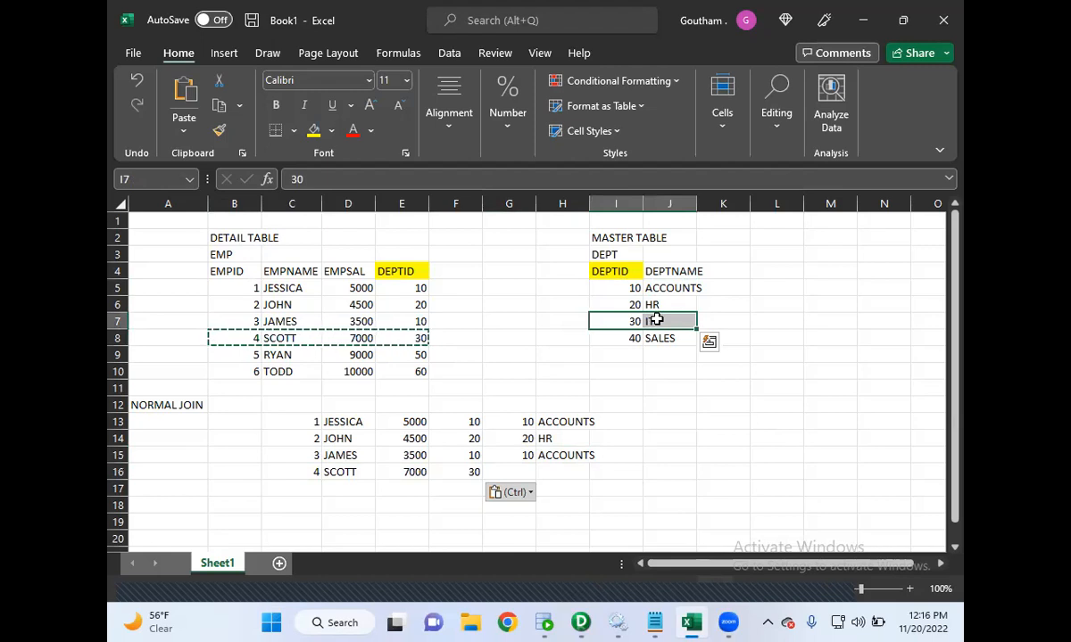
pyautogui.hotkey('ctrl', 'c')
pyautogui.click(528, 470)
pyautogui.hotkey('ctrl', 'v')
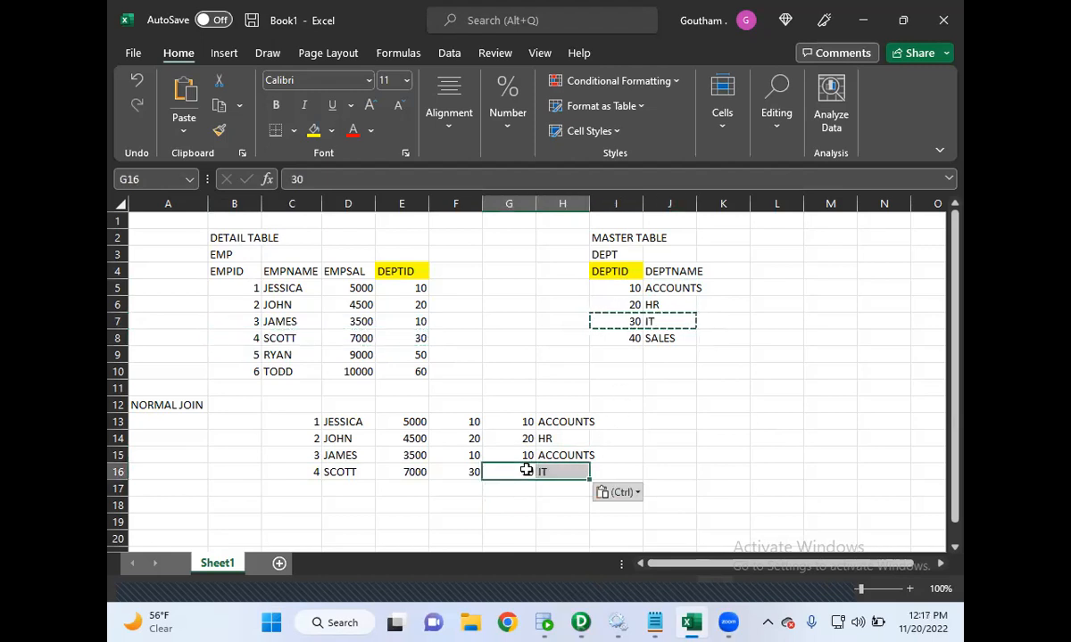
# - Examine the unmatched employee rows 5 and 6 and compare the joined department columns with the master table
pyautogui.moveTo(247, 353); pyautogui.dragTo(415, 355)
pyautogui.click(628, 359)
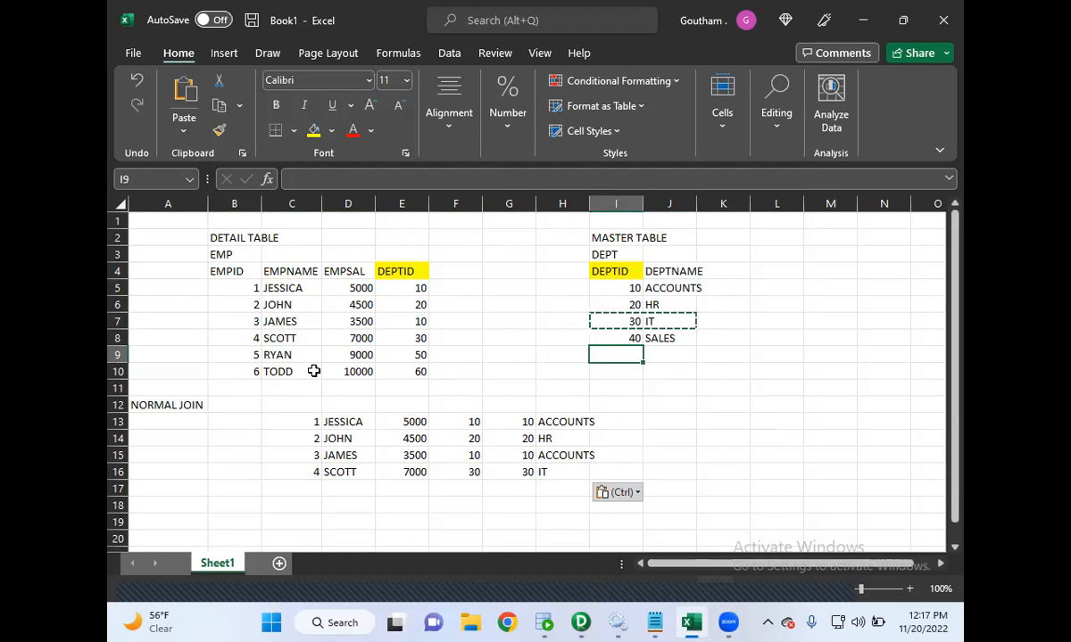
pyautogui.moveTo(254, 372); pyautogui.dragTo(398, 375)
pyautogui.moveTo(626, 355); pyautogui.dragTo(675, 356)
pyautogui.scroll(-1, 673, 354)
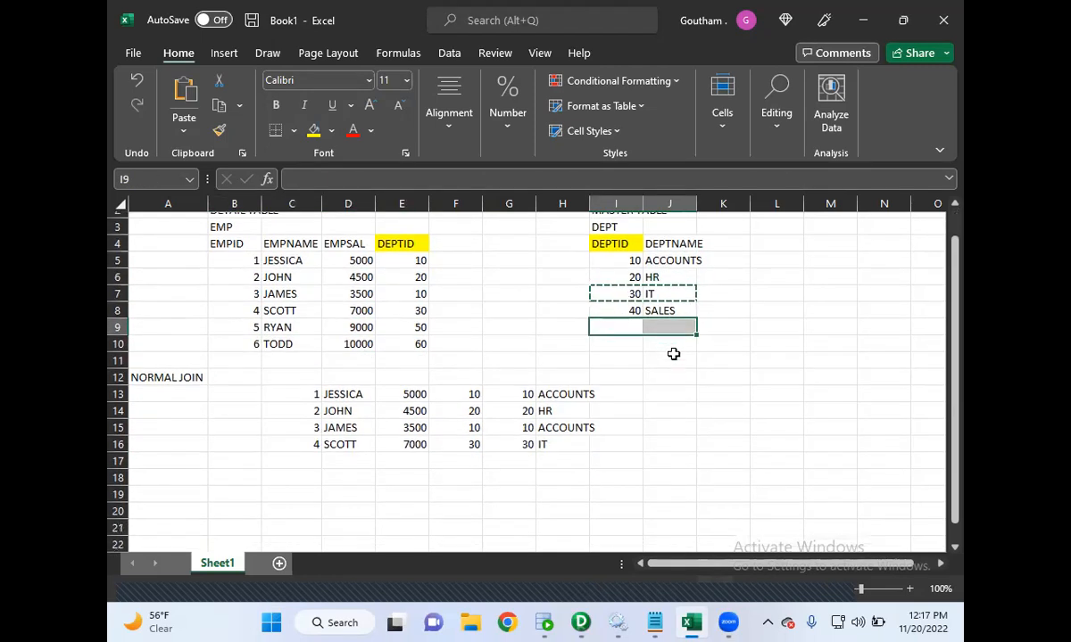
pyautogui.moveTo(251, 306); pyautogui.dragTo(413, 318)
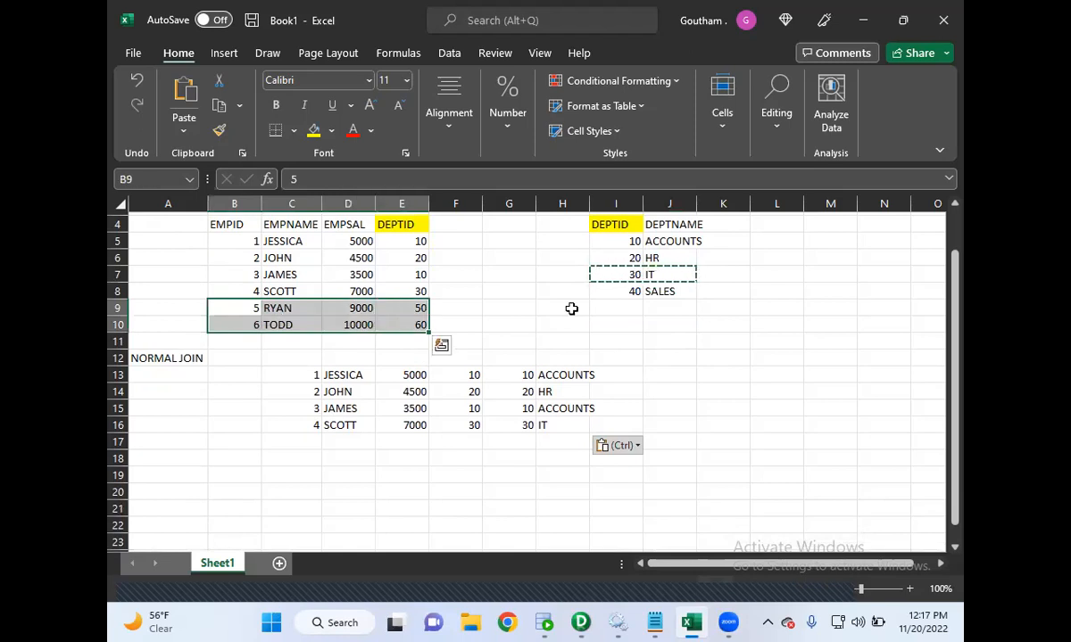
pyautogui.moveTo(614, 305); pyautogui.dragTo(652, 318)
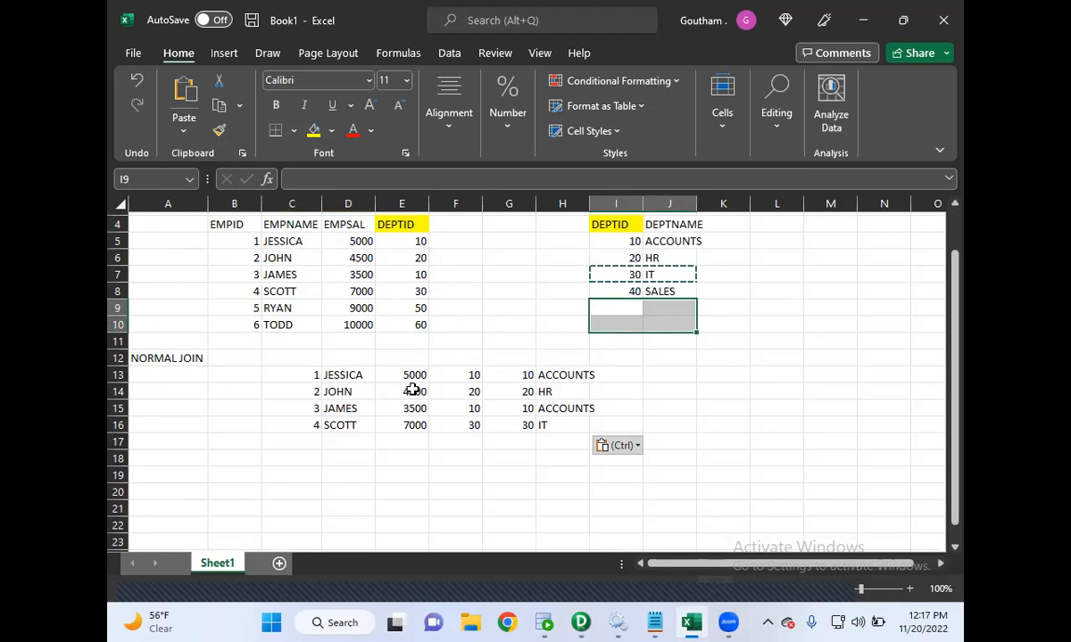
pyautogui.scroll(1, 412, 391)
pyautogui.scroll(1, 413, 391)
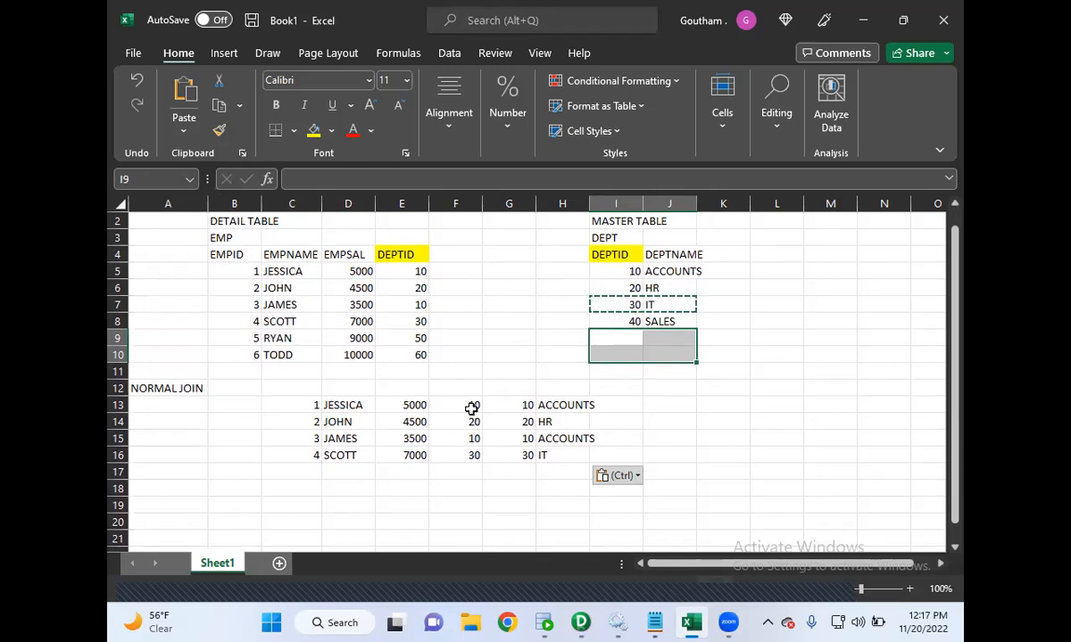
pyautogui.moveTo(466, 407); pyautogui.dragTo(553, 465)
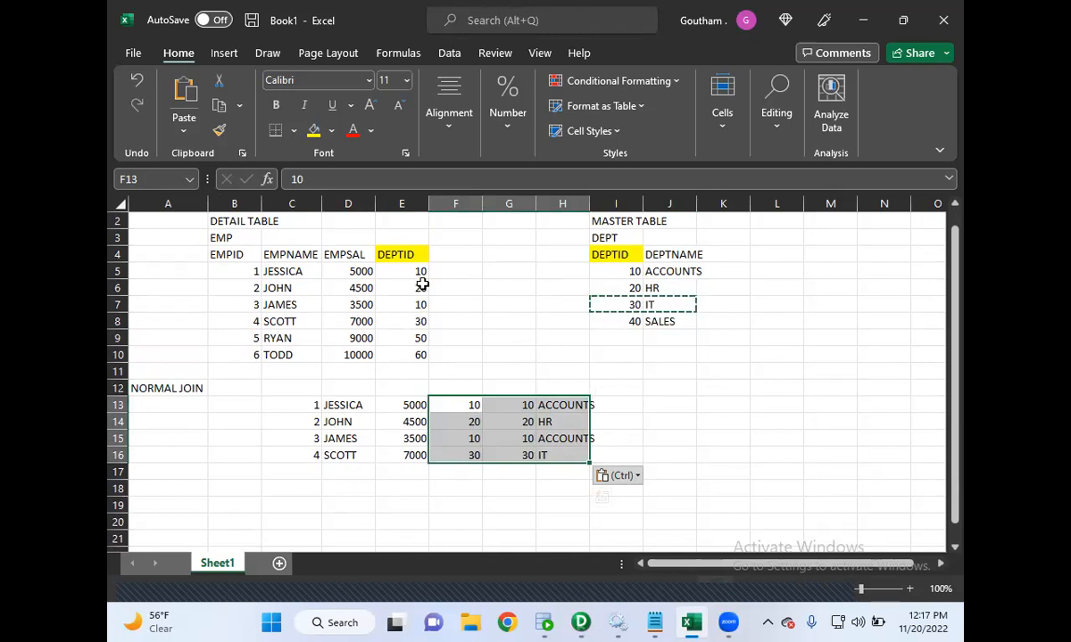
pyautogui.moveTo(627, 272); pyautogui.dragTo(657, 319)
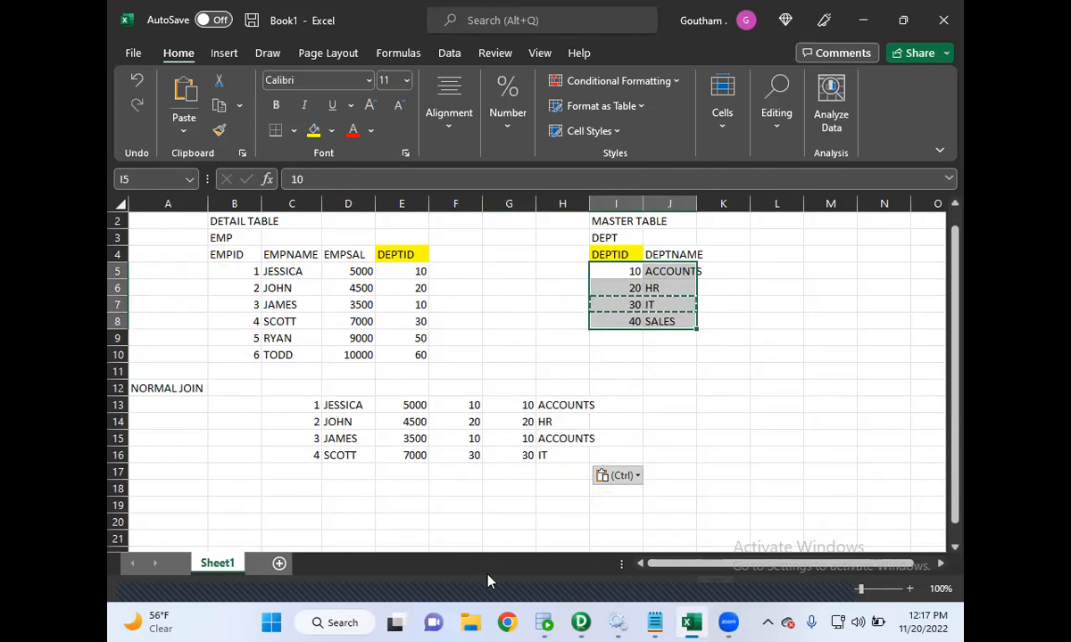
# - Switch to the Notepad notes to highlight the master join definition, then minimize Notepad
pyautogui.click(654, 623)
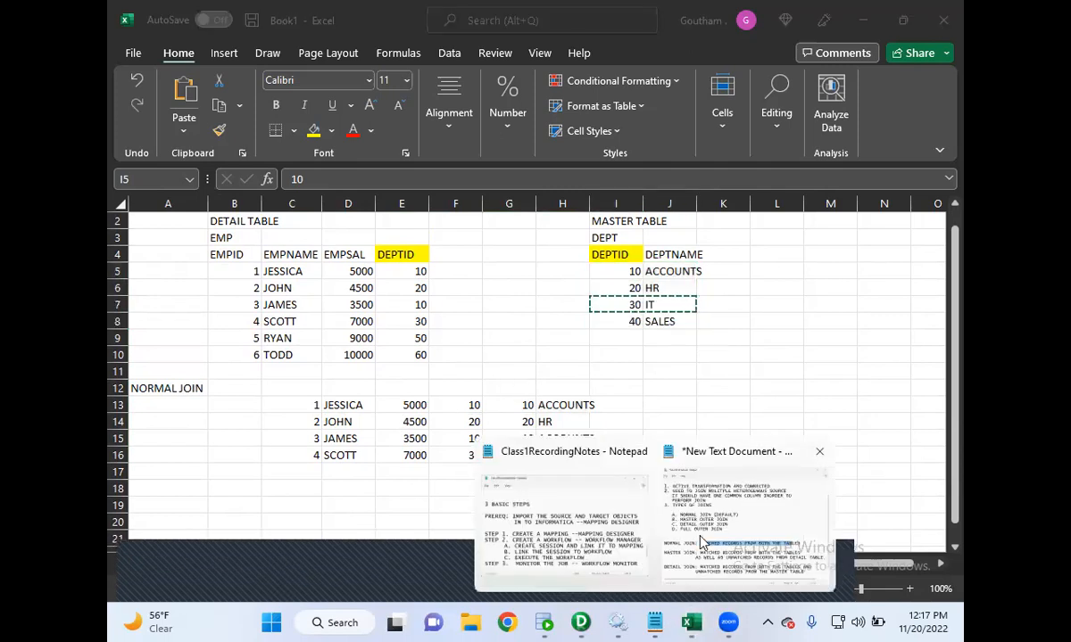
pyautogui.click(572, 413)
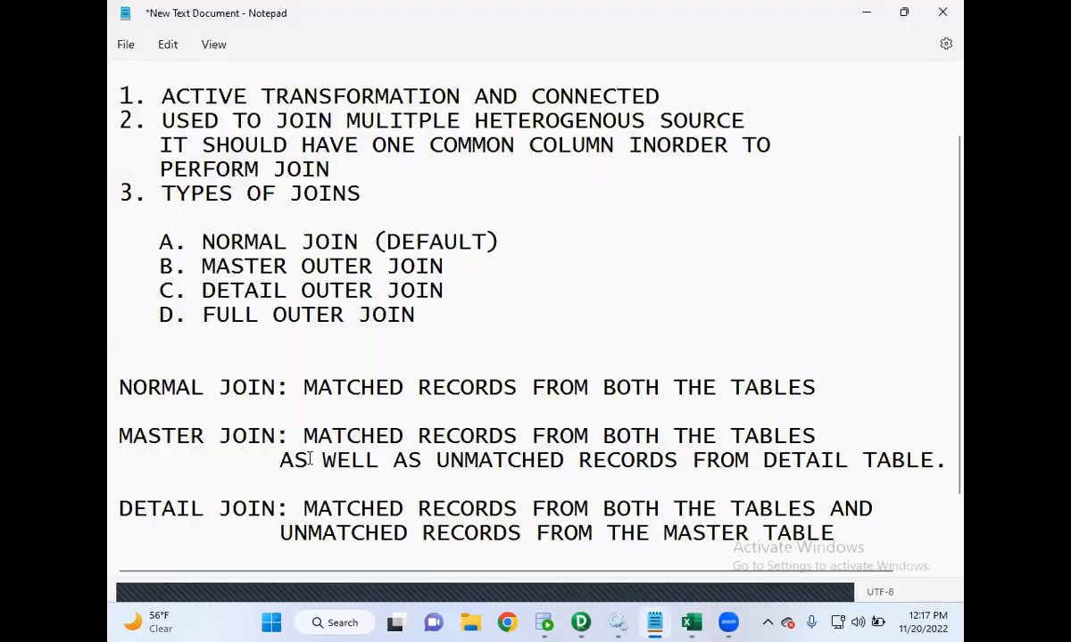
pyautogui.moveTo(305, 436); pyautogui.dragTo(578, 473)
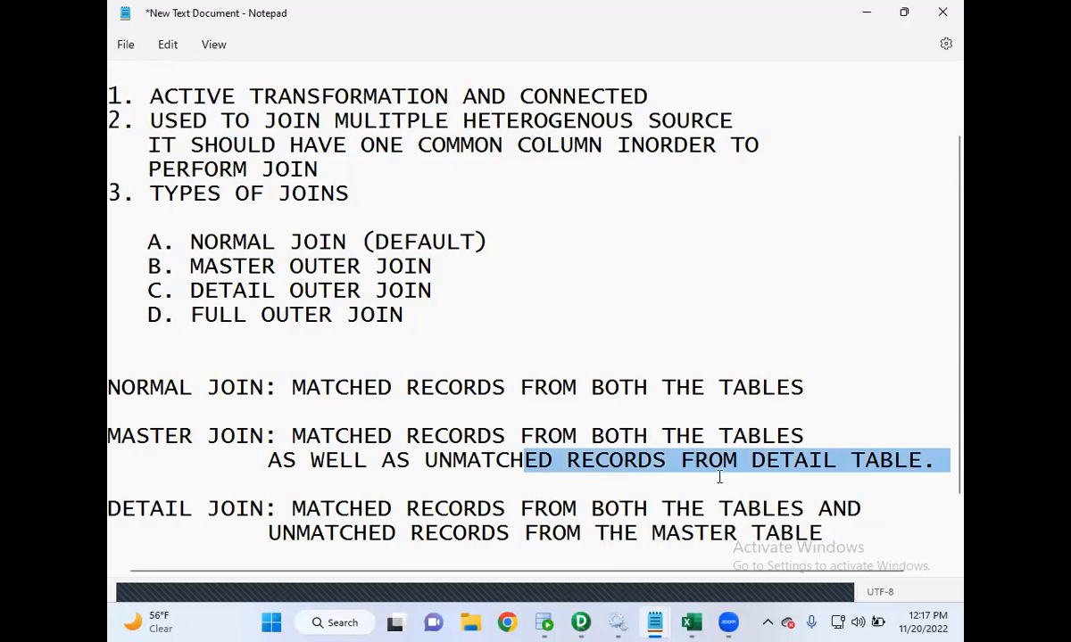
pyautogui.click(867, 18)
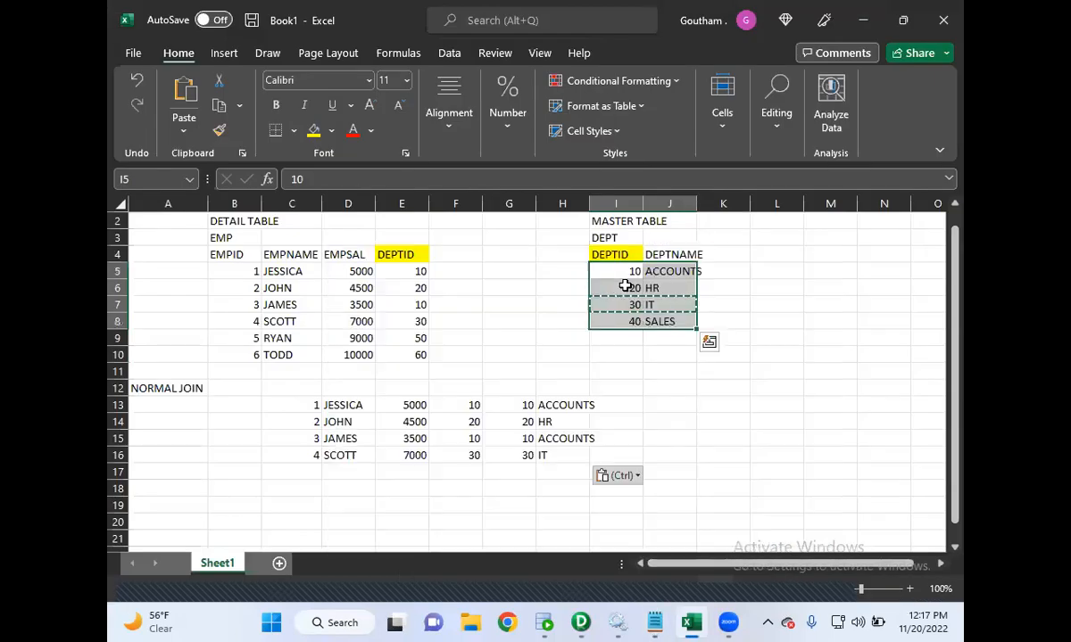
# - Label cell A18 as MASTER OUTER JOIN
pyautogui.click(228, 238)
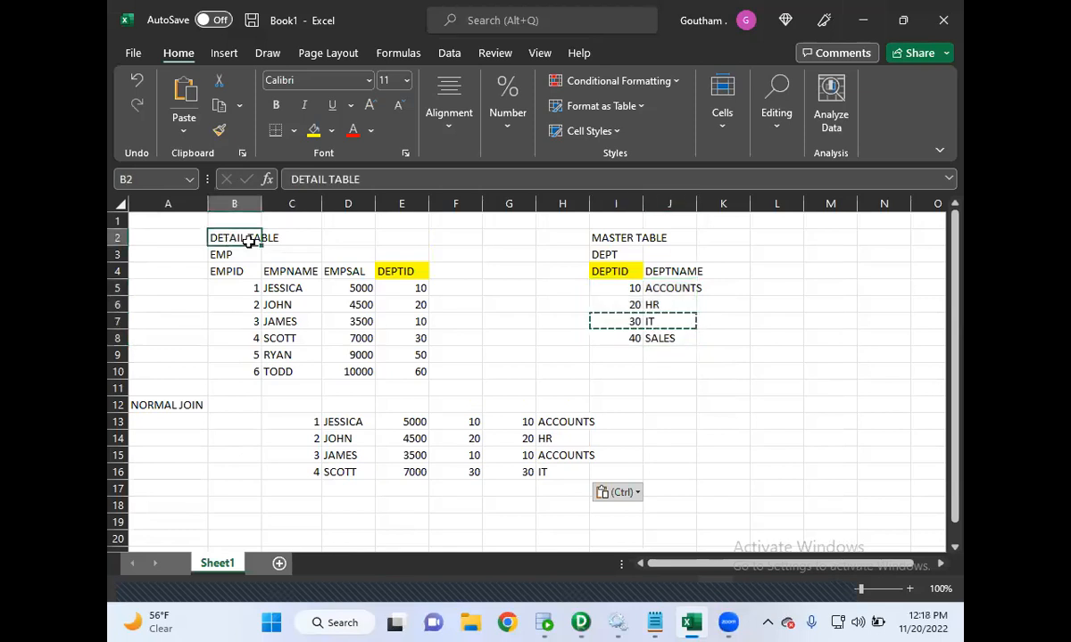
pyautogui.click(173, 505)
pyautogui.write('DETAI')
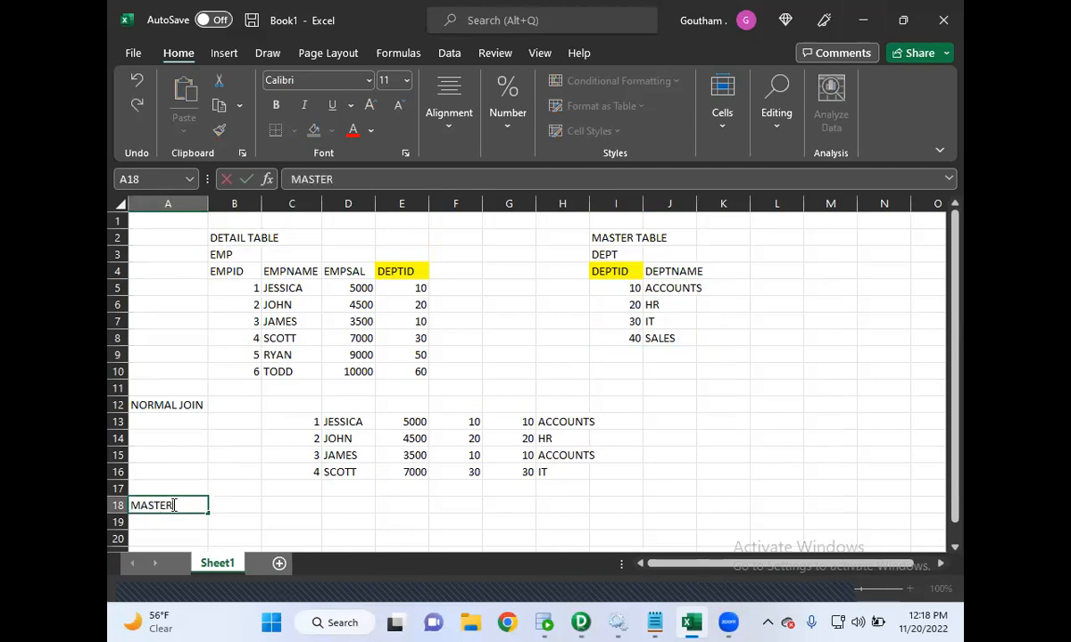
pyautogui.write('MASTER OUTER')
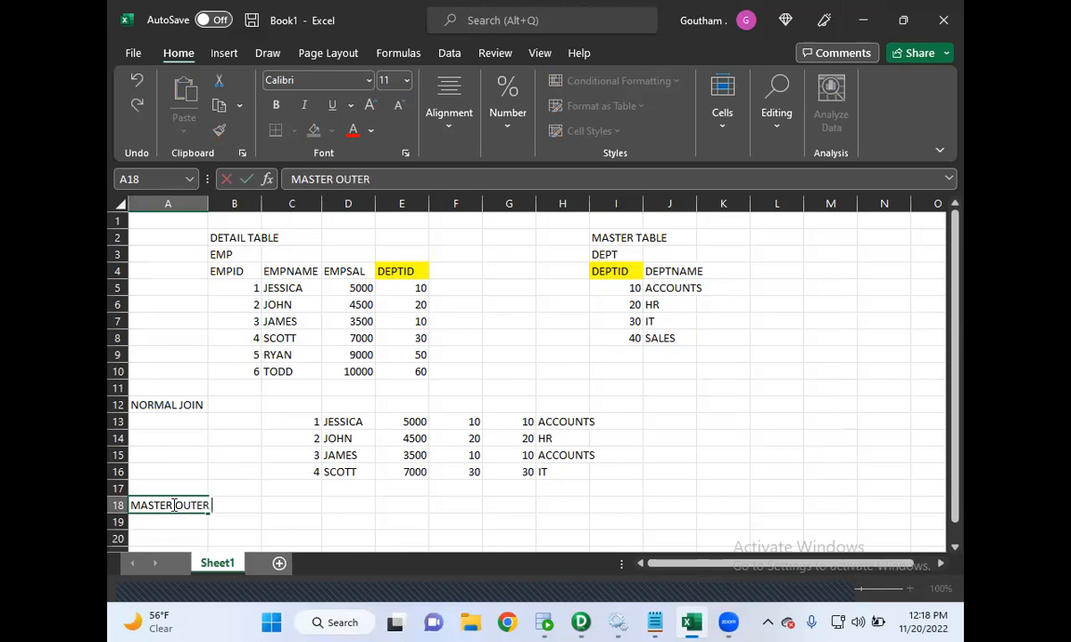
pyautogui.write(' JOIN')
pyautogui.click(289, 507)
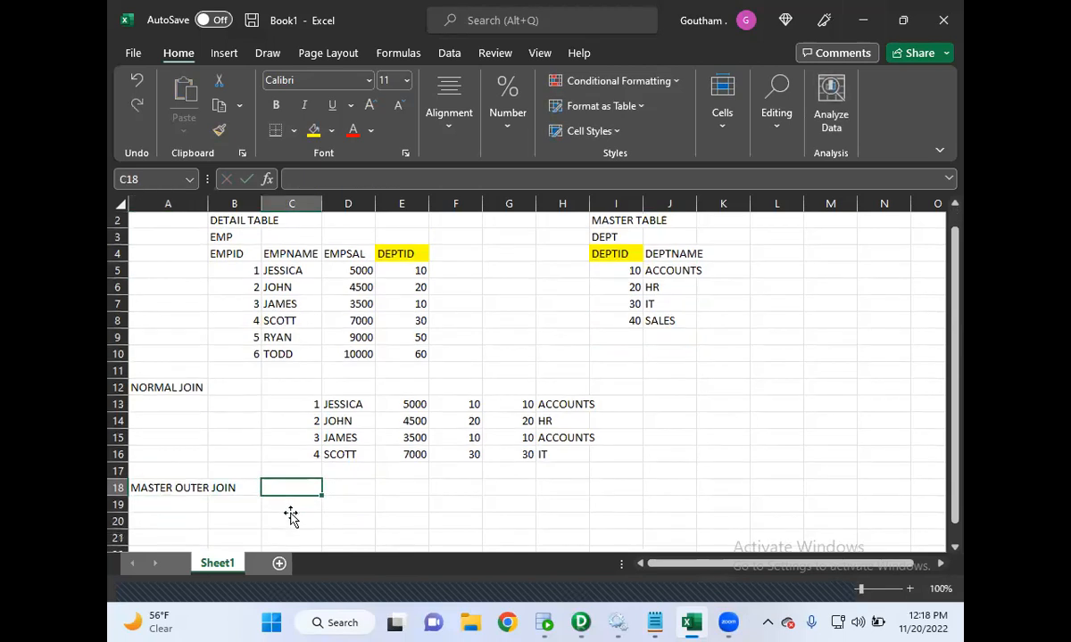
pyautogui.scroll(-1, 289, 512)
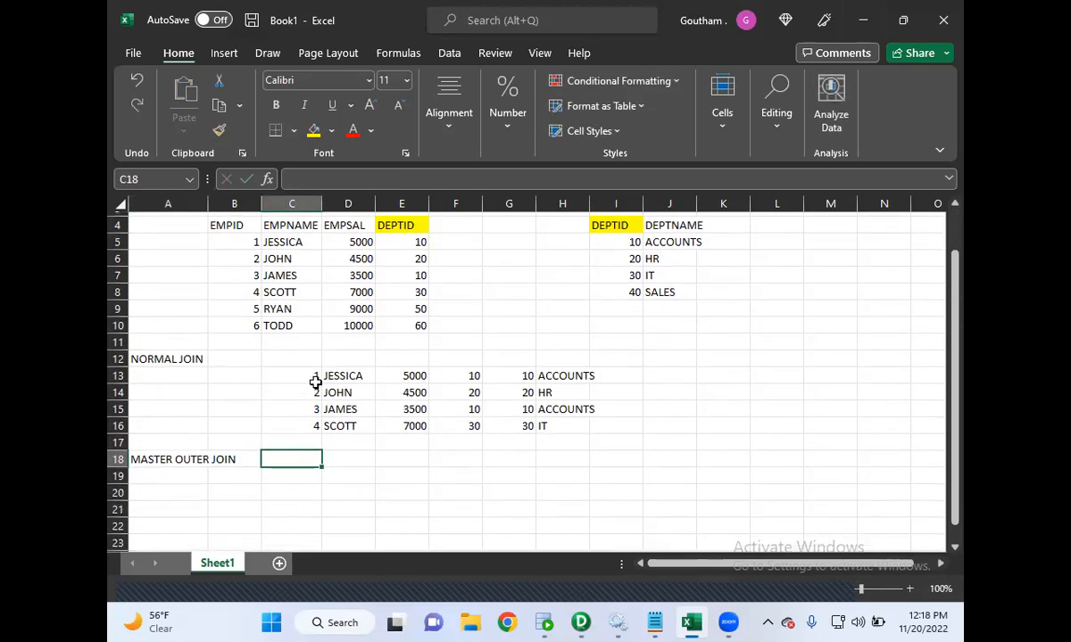
pyautogui.scroll(1, 316, 382)
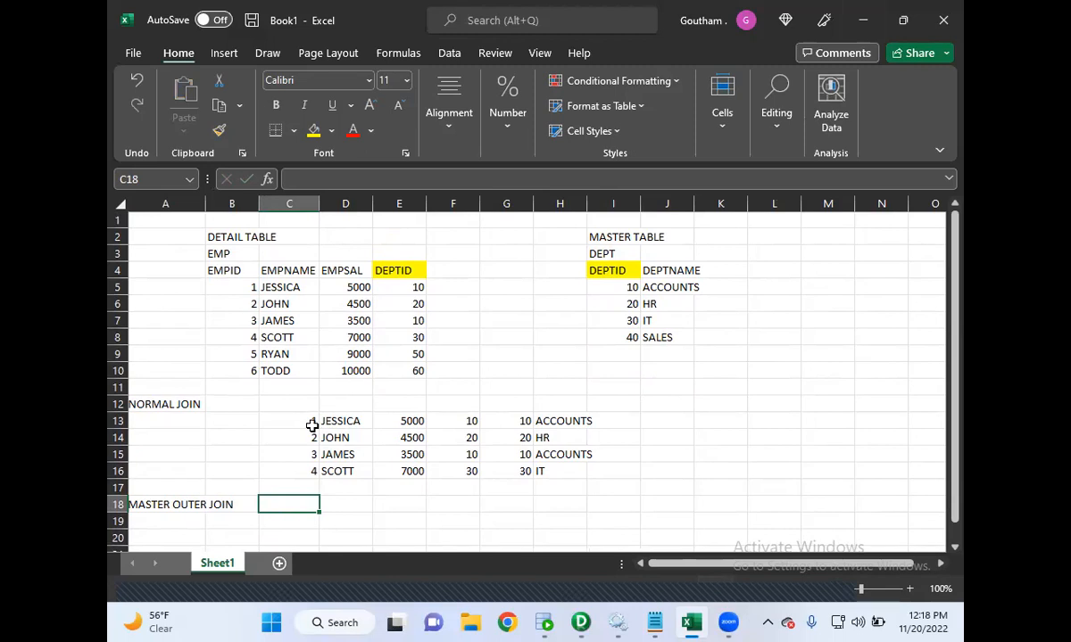
# - Copy the four normal join result rows into C19 under the master outer join label
pyautogui.moveTo(306, 422); pyautogui.dragTo(545, 474)
pyautogui.hotkey('ctrl', 'c')
pyautogui.scroll(-1, 541, 472)
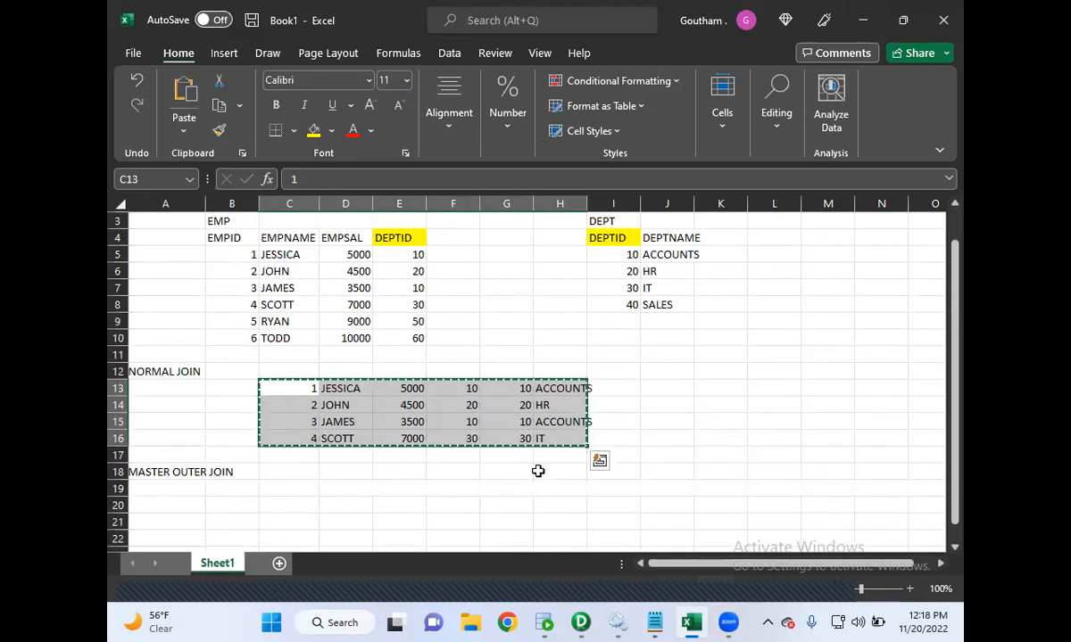
pyautogui.click(296, 474)
pyautogui.hotkey('ctrl', 'v')
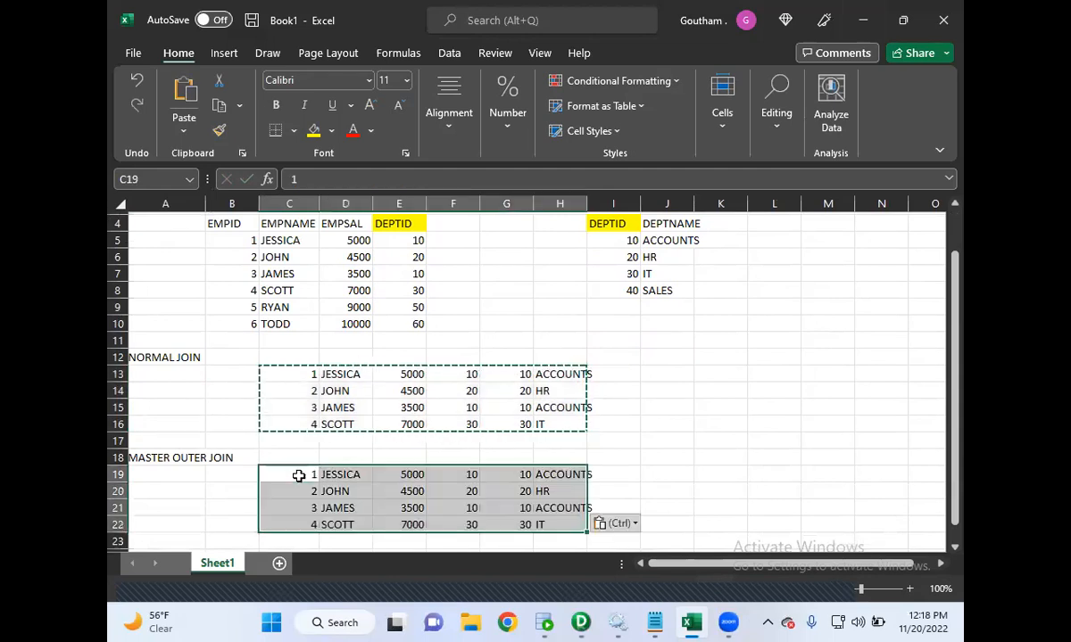
# - Copy employee rows 5 and 6 from the detail table into C23
pyautogui.scroll(1, 401, 335)
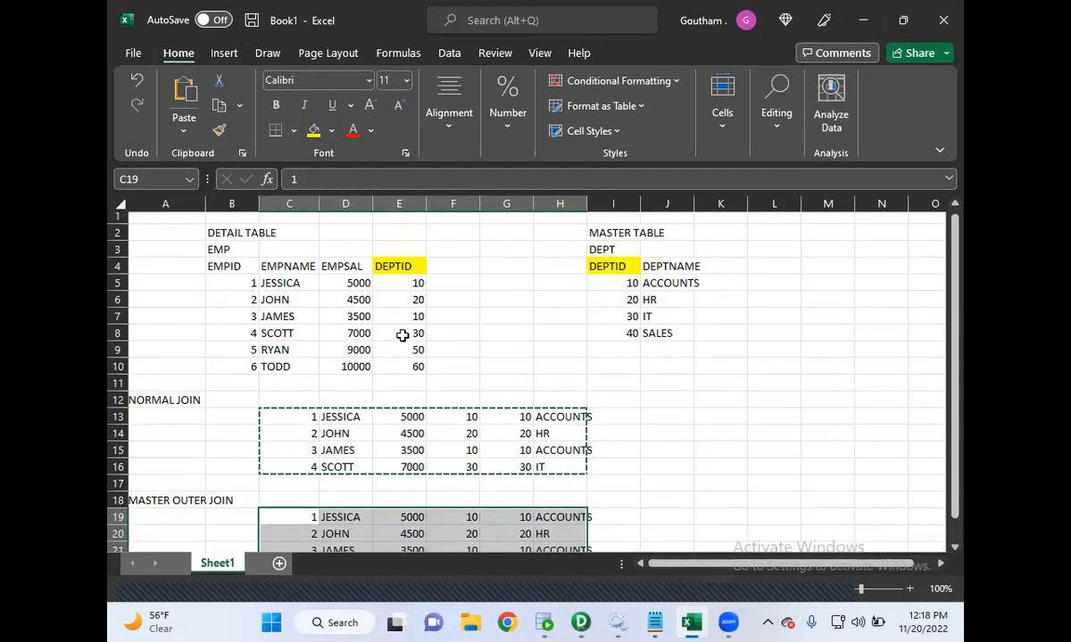
pyautogui.click(223, 239)
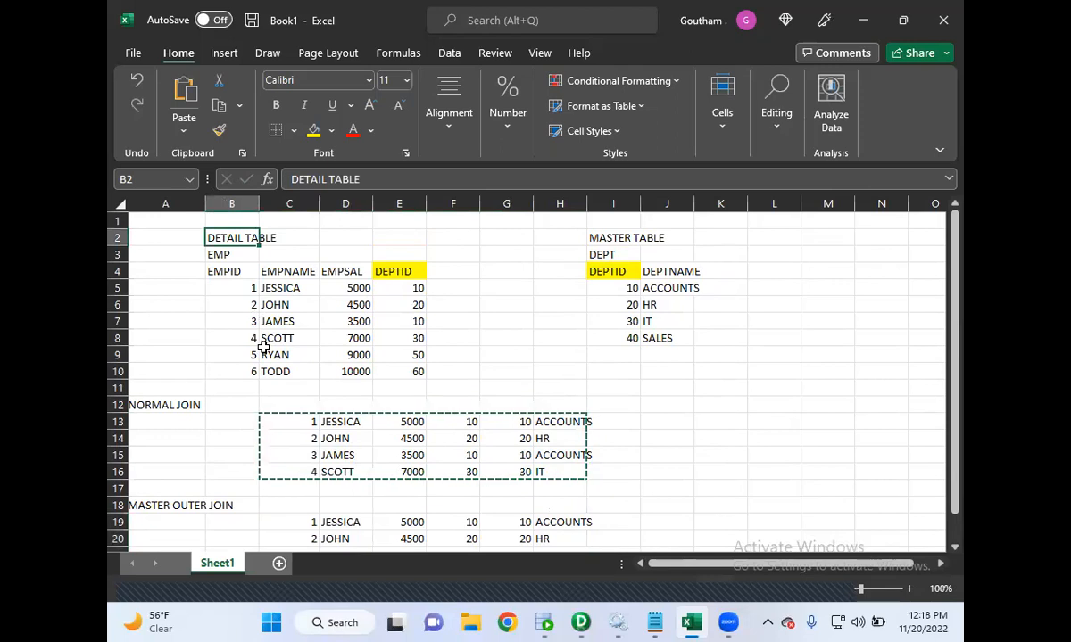
pyautogui.moveTo(247, 353); pyautogui.dragTo(412, 371)
pyautogui.hotkey('ctrl', 'c')
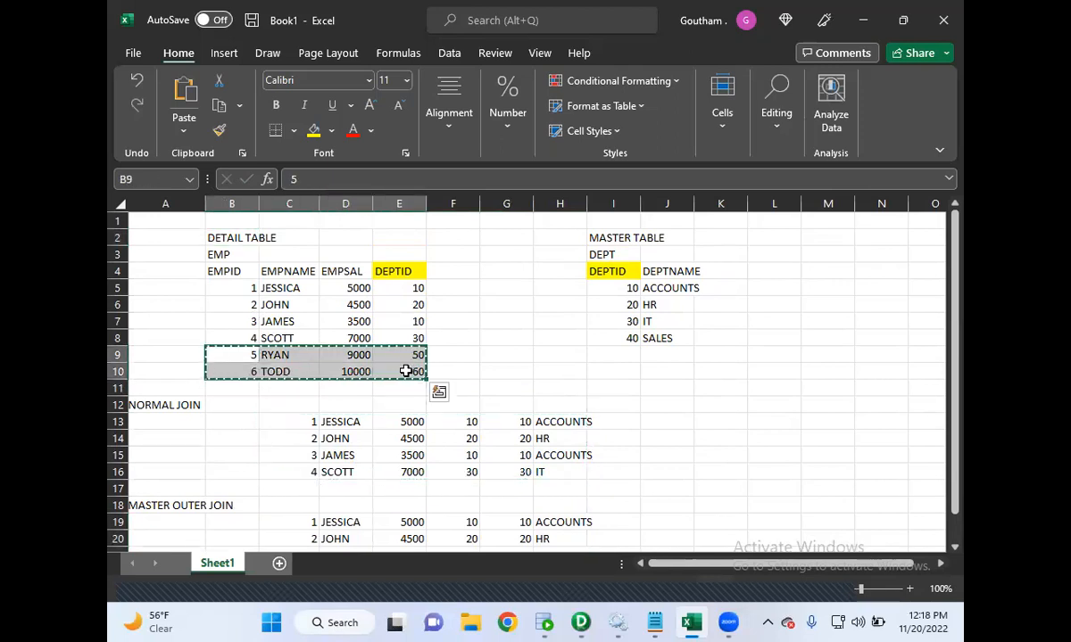
pyautogui.scroll(-2, 459, 382)
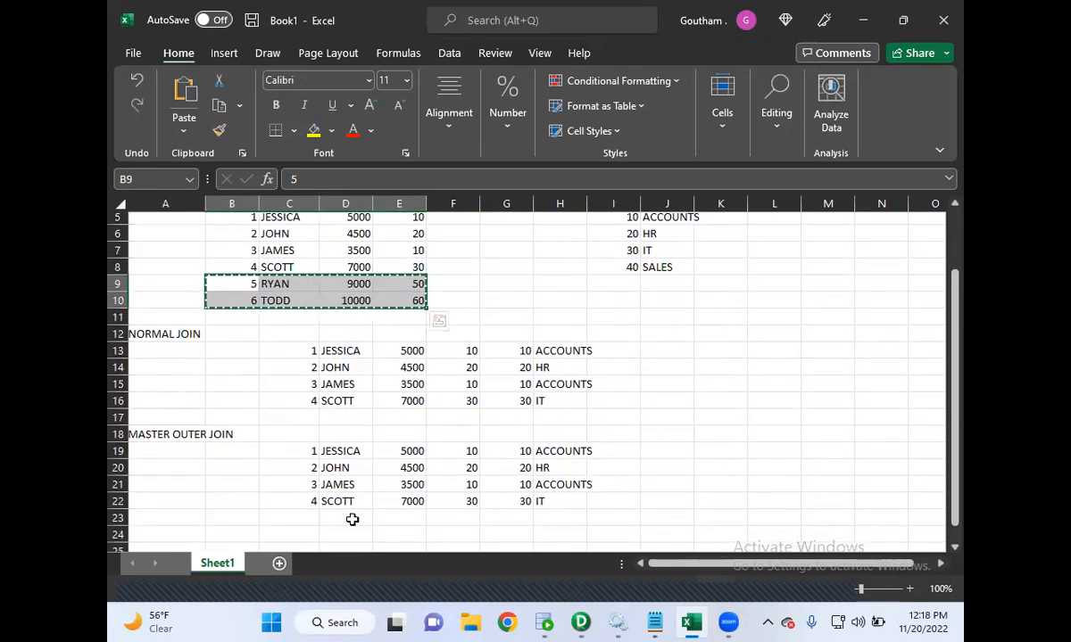
pyautogui.click(311, 516)
pyautogui.hotkey('ctrl', 'v')
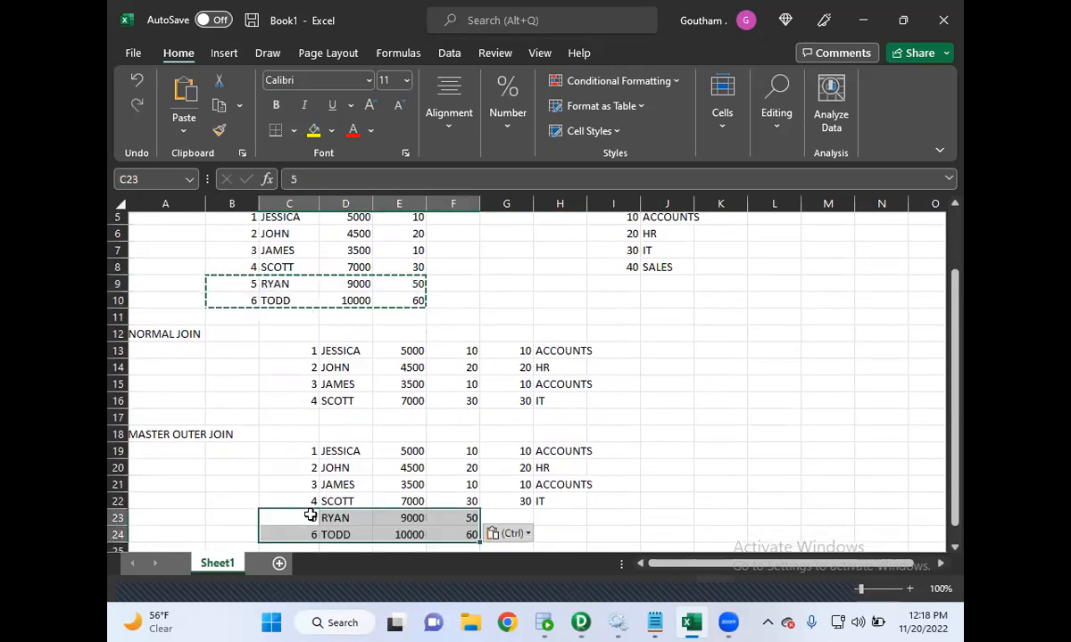
# - Enter NULL in the G and H department cells for employees 5 and 6 in the master outer join result
pyautogui.click(504, 517)
pyautogui.write('NULL')
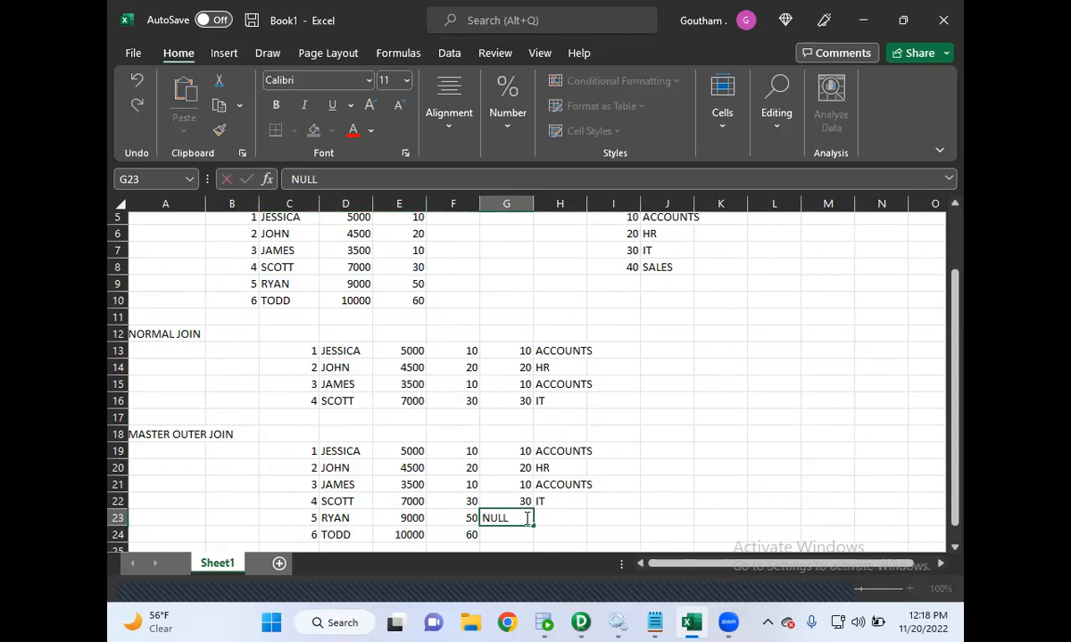
pyautogui.click(559, 519)
pyautogui.write('NULL')
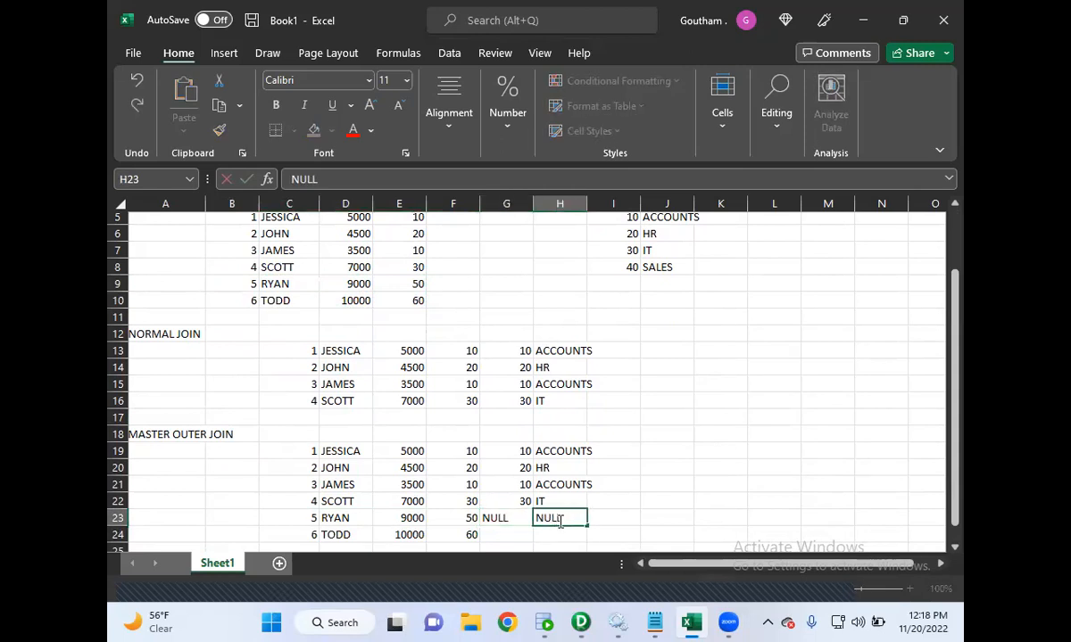
pyautogui.click(523, 532)
pyautogui.write('NULL')
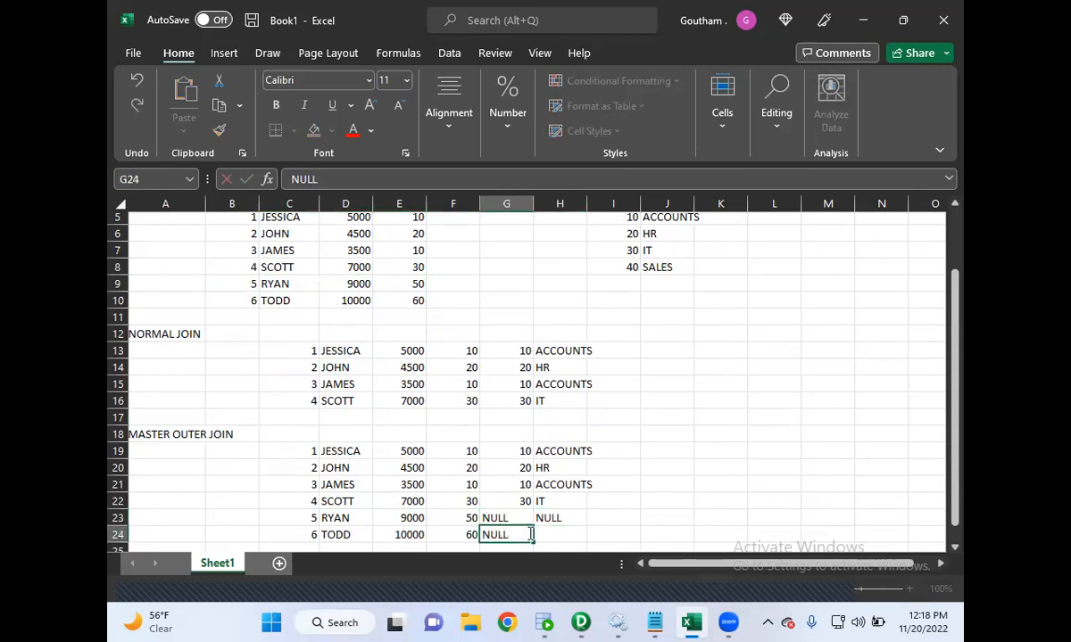
pyautogui.click(564, 534)
pyautogui.write('NULL')
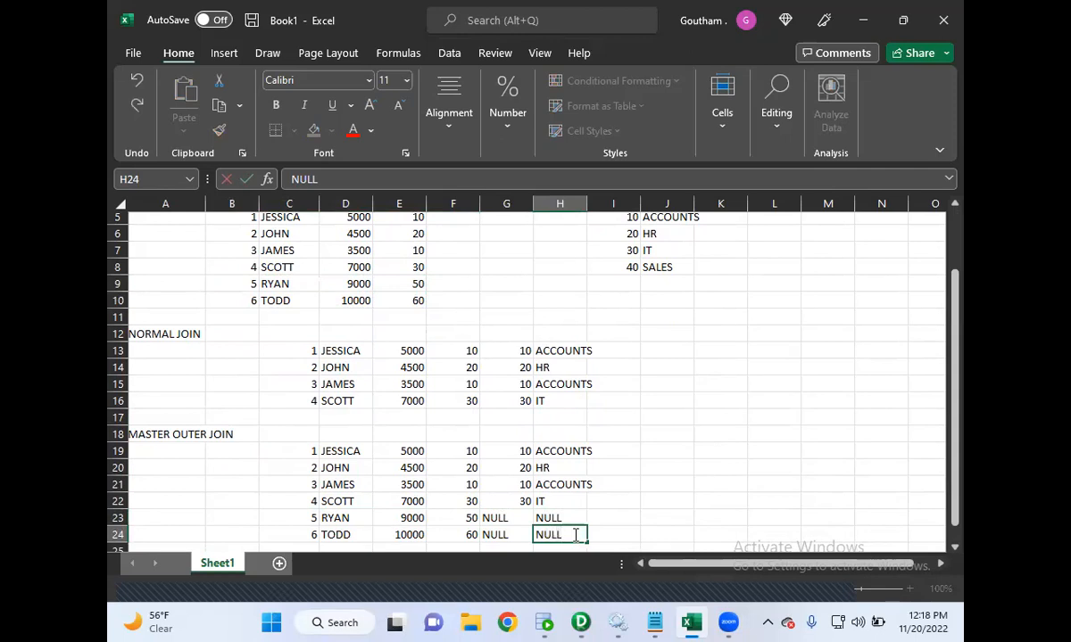
# - Label cell A26 as DETAIL OUTER JOIN
pyautogui.scroll(-2, 631, 505)
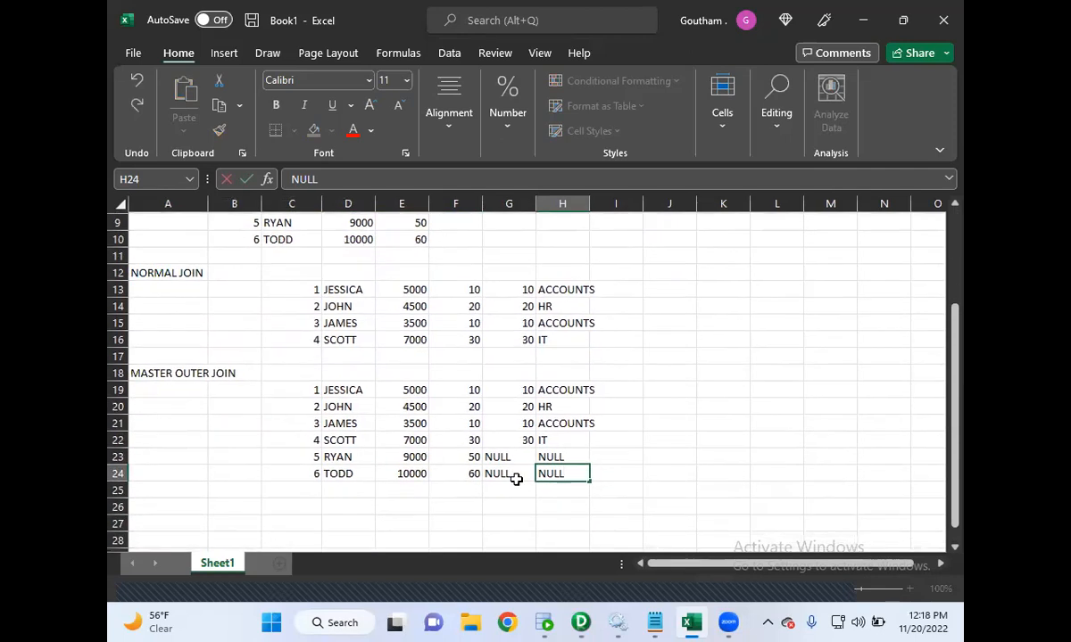
pyautogui.click(348, 496)
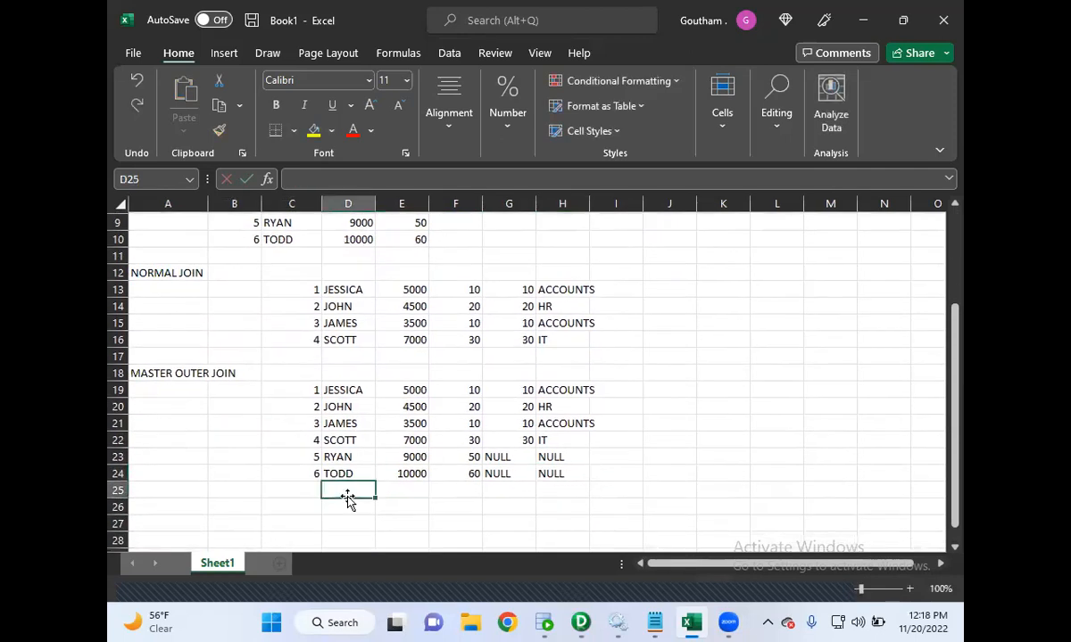
pyautogui.click(175, 507)
pyautogui.write('DETAIL OUTER JOIN')
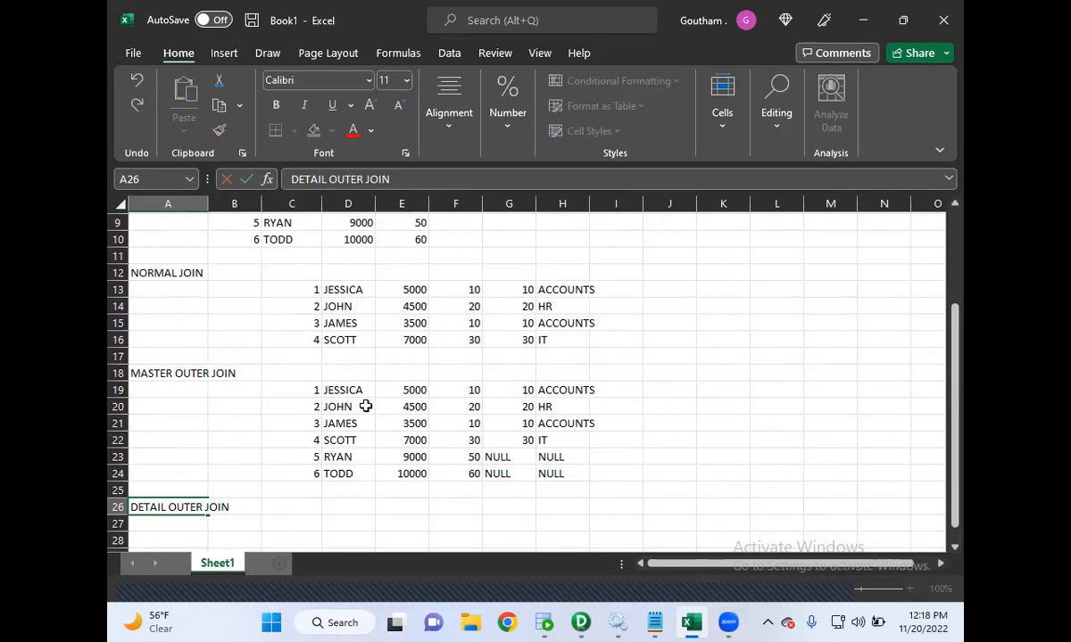
pyautogui.scroll(-2, 365, 406)
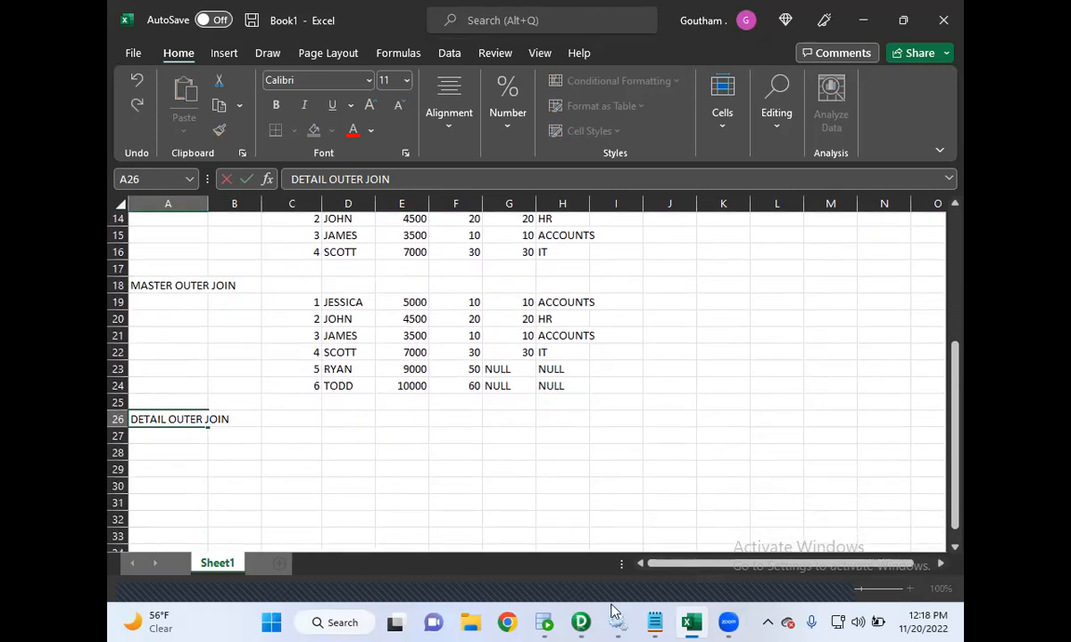
# - Switch to the Notepad notes to highlight the detail join definition, then minimize Notepad
pyautogui.moveTo(654, 622)
pyautogui.click(702, 567)
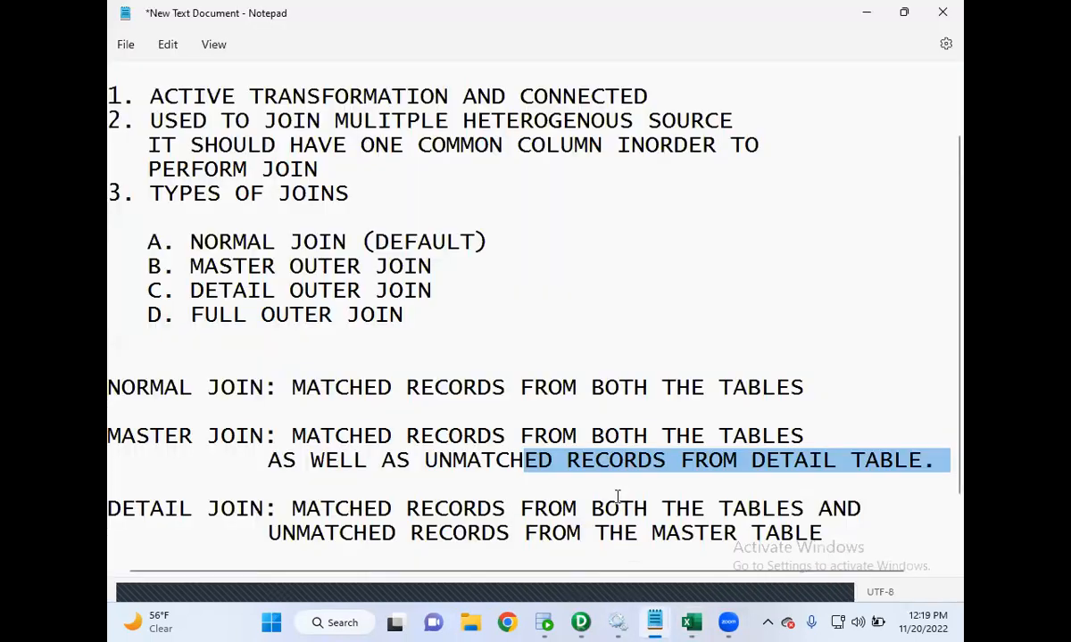
pyautogui.click(667, 483)
pyautogui.scroll(-1, 666, 466)
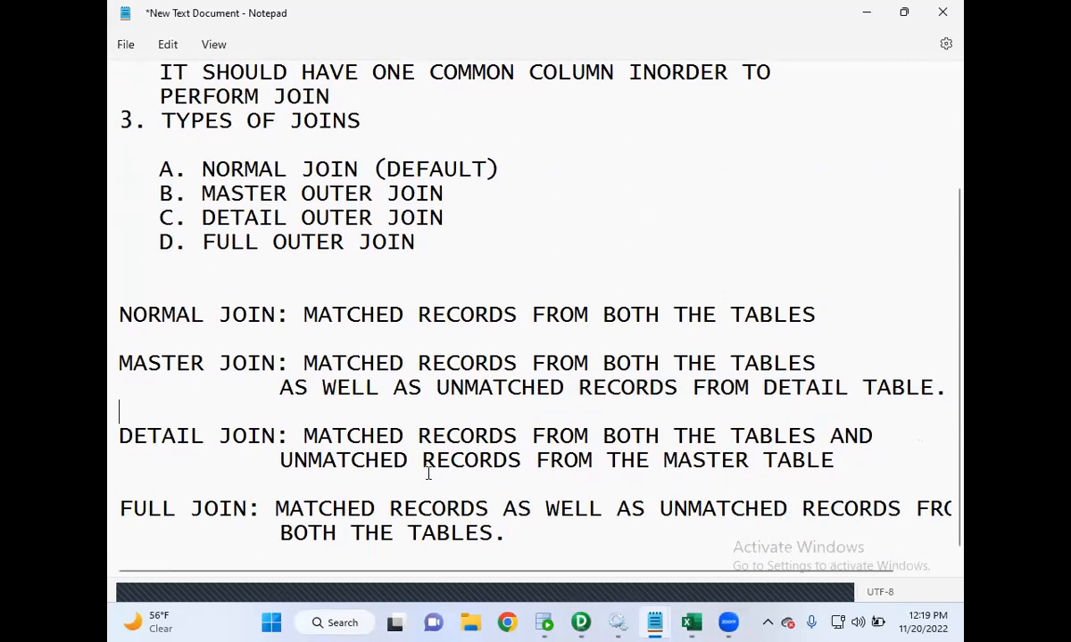
pyautogui.moveTo(303, 435); pyautogui.dragTo(850, 435)
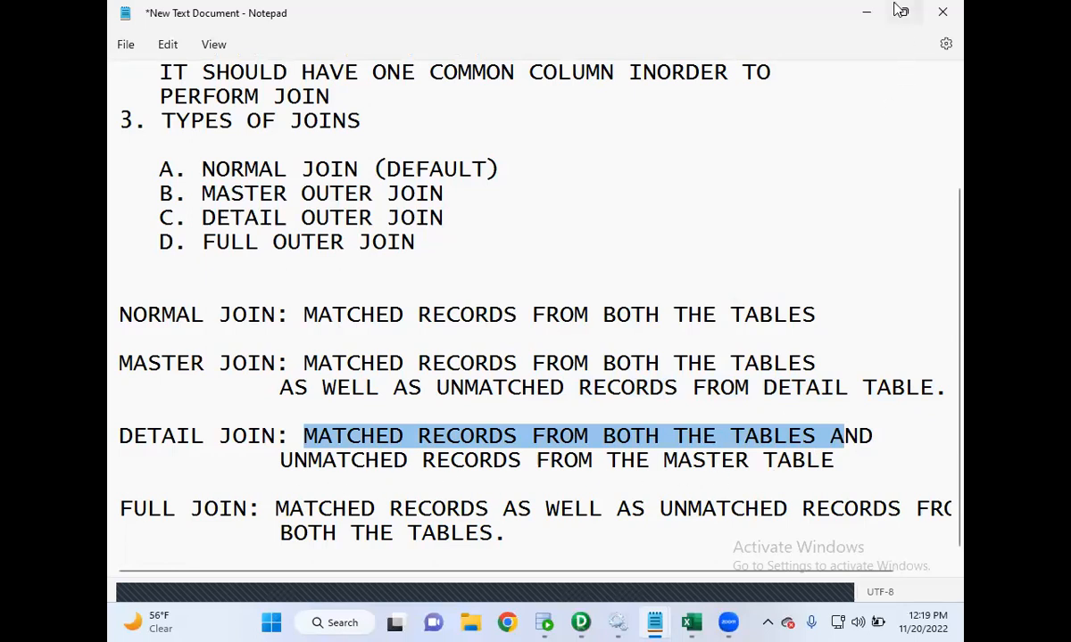
pyautogui.click(866, 13)
# - Copy the four normal join result rows into C27 under the detail outer join label
pyautogui.scroll(5, 770, 232)
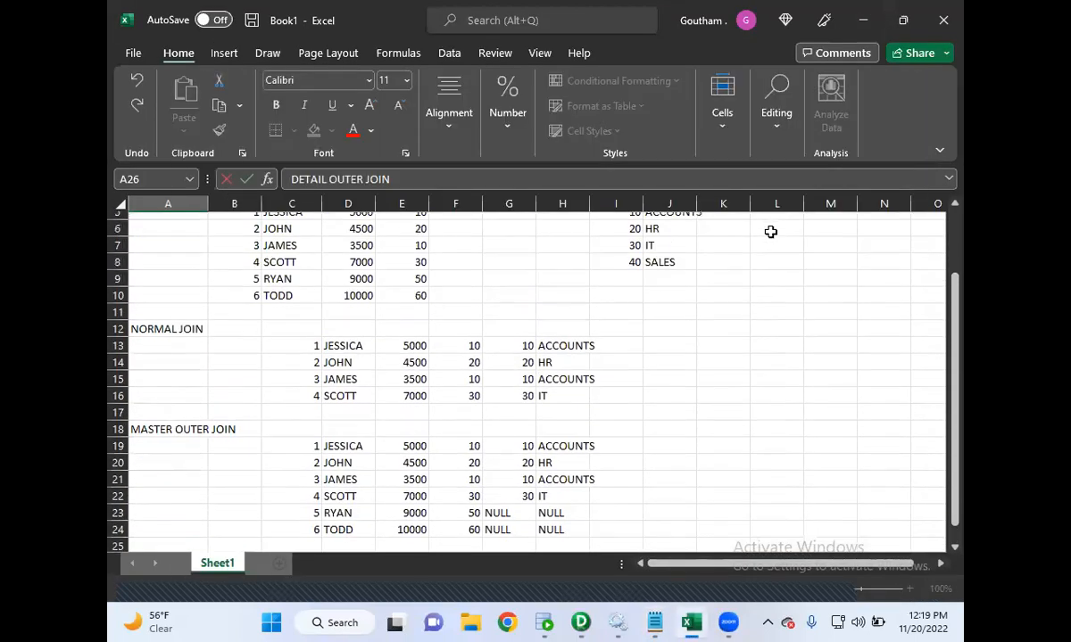
pyautogui.scroll(-4, 654, 340)
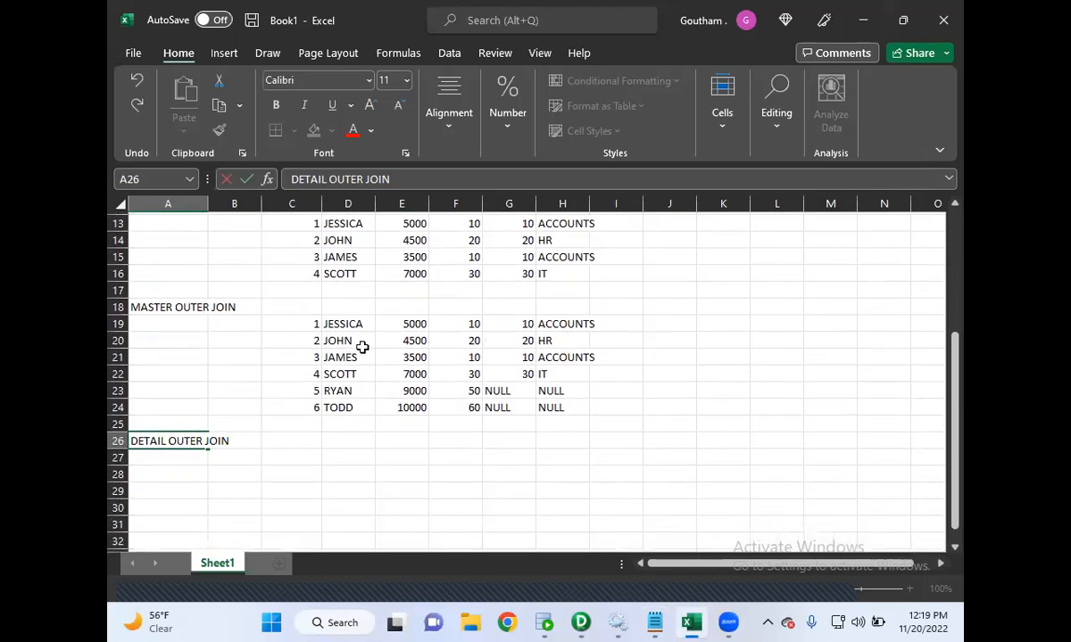
pyautogui.click(308, 323)
pyautogui.scroll(1, 307, 324)
pyautogui.moveTo(294, 260); pyautogui.dragTo(545, 310)
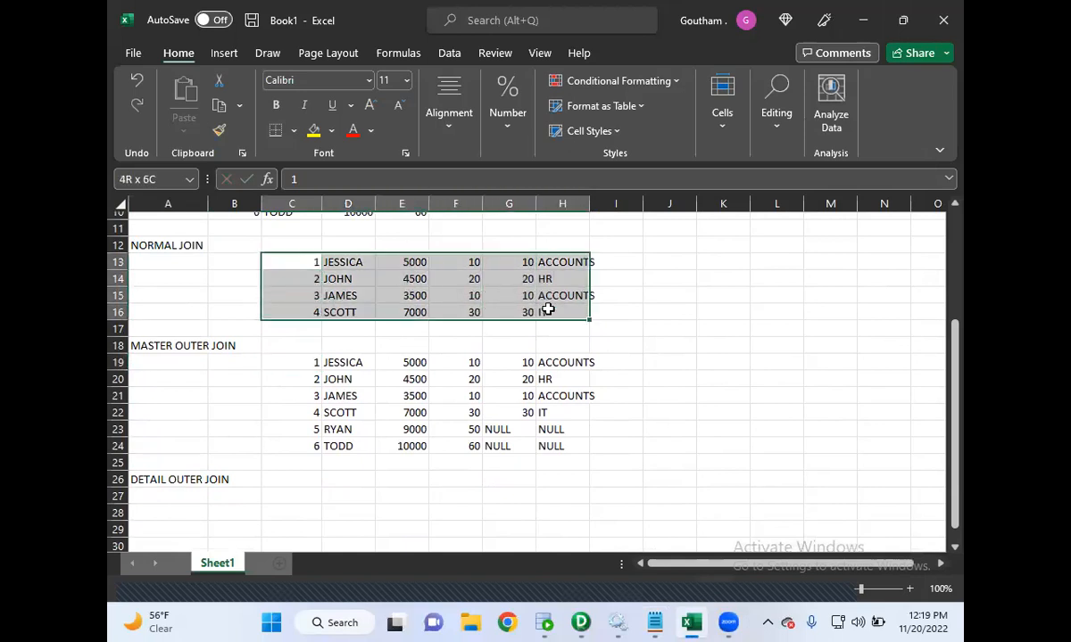
pyautogui.hotkey('ctrl', 'c')
pyautogui.click(295, 503)
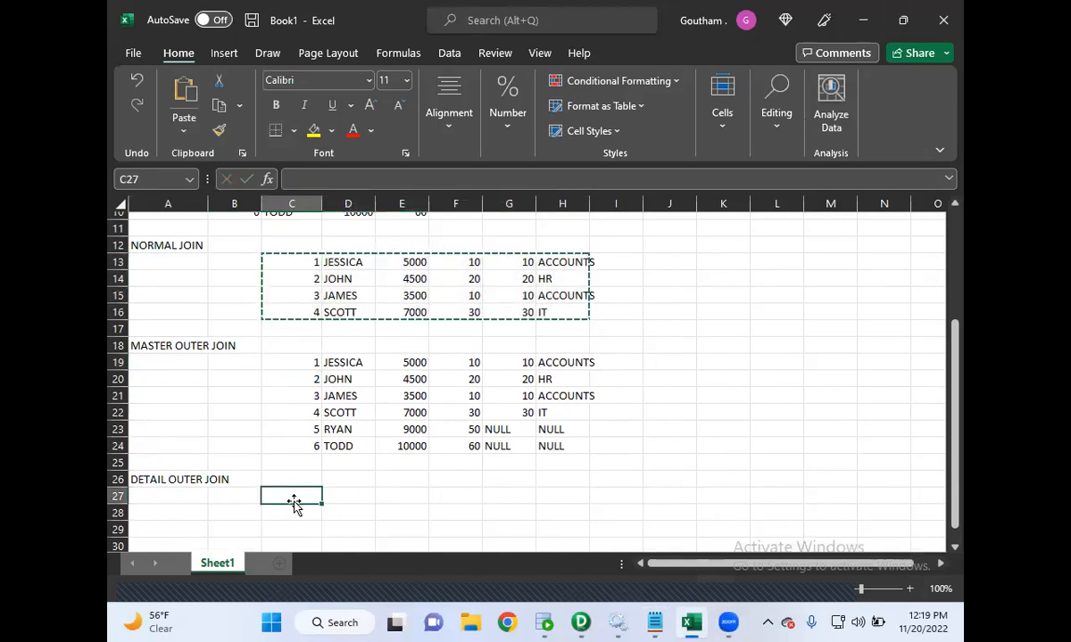
pyautogui.hotkey('ctrl', 'v')
# - Copy the master table's SALES department row (40, SALES) into G31
pyautogui.scroll(-1, 533, 463)
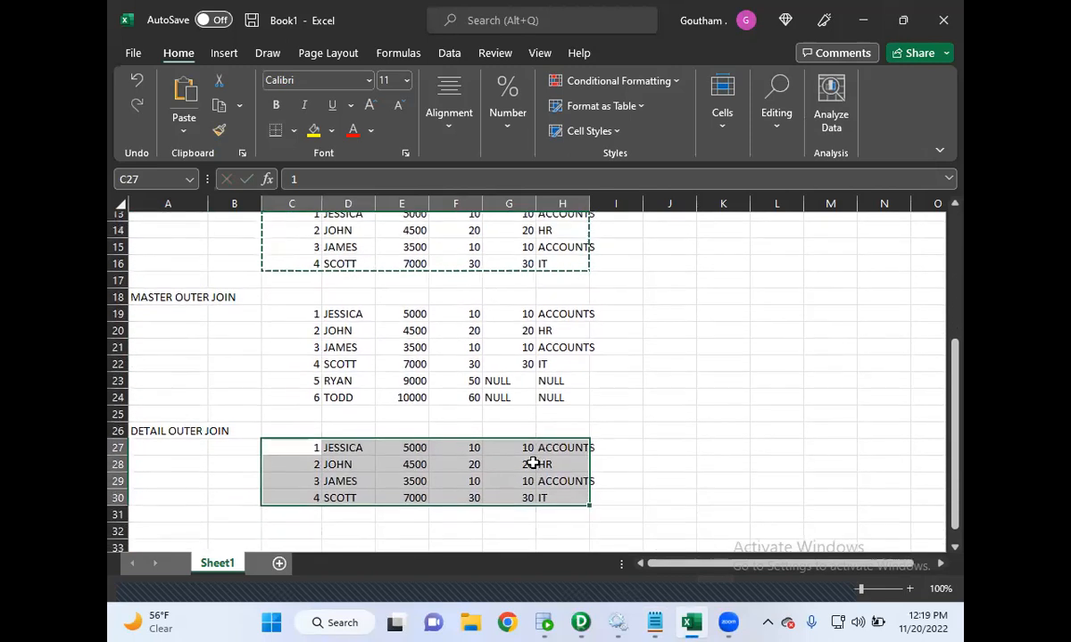
pyautogui.scroll(4, 533, 463)
pyautogui.moveTo(629, 319); pyautogui.dragTo(674, 319)
pyautogui.hotkey('ctrl', 'c')
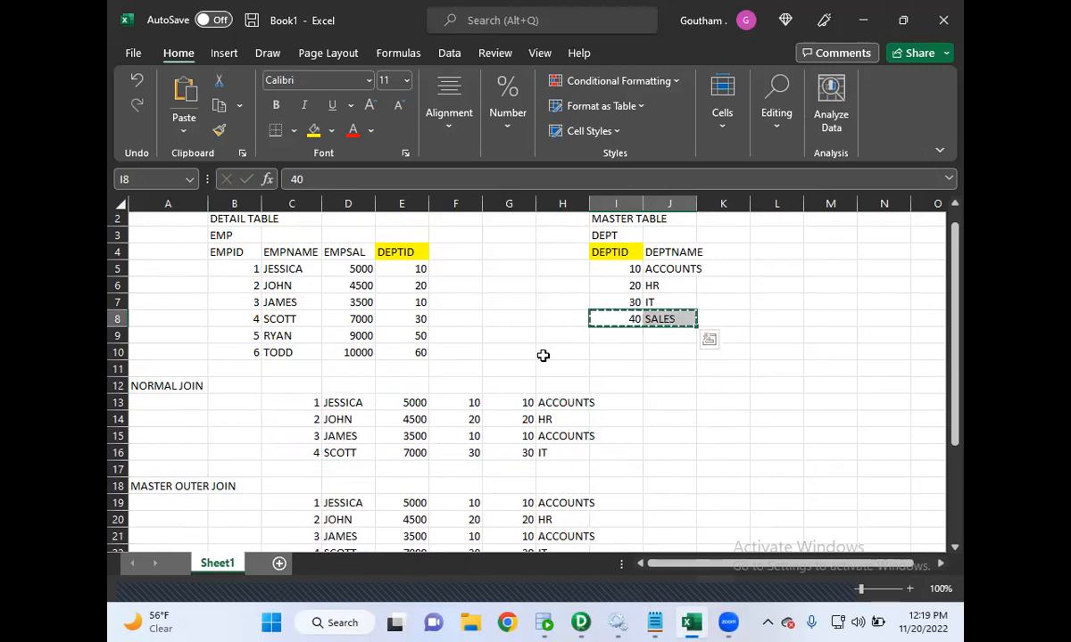
pyautogui.scroll(-4, 542, 356)
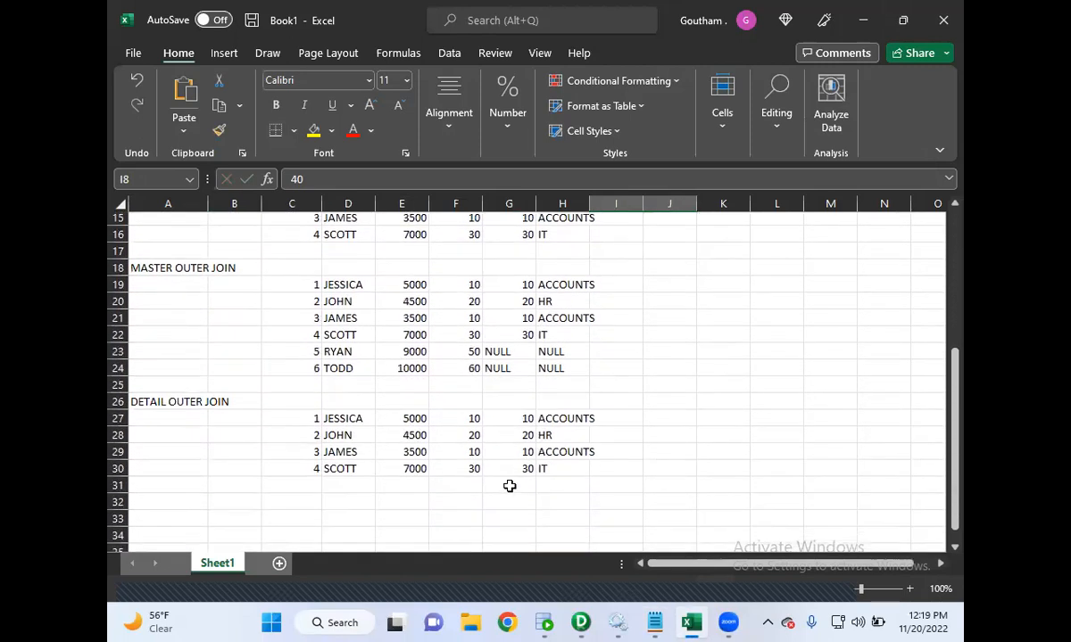
pyautogui.click(509, 485)
pyautogui.hotkey('ctrl', 'v')
# - Enter NULL in C31 through F31 for the employee columns of the unmatched SALES row
pyautogui.click(307, 489)
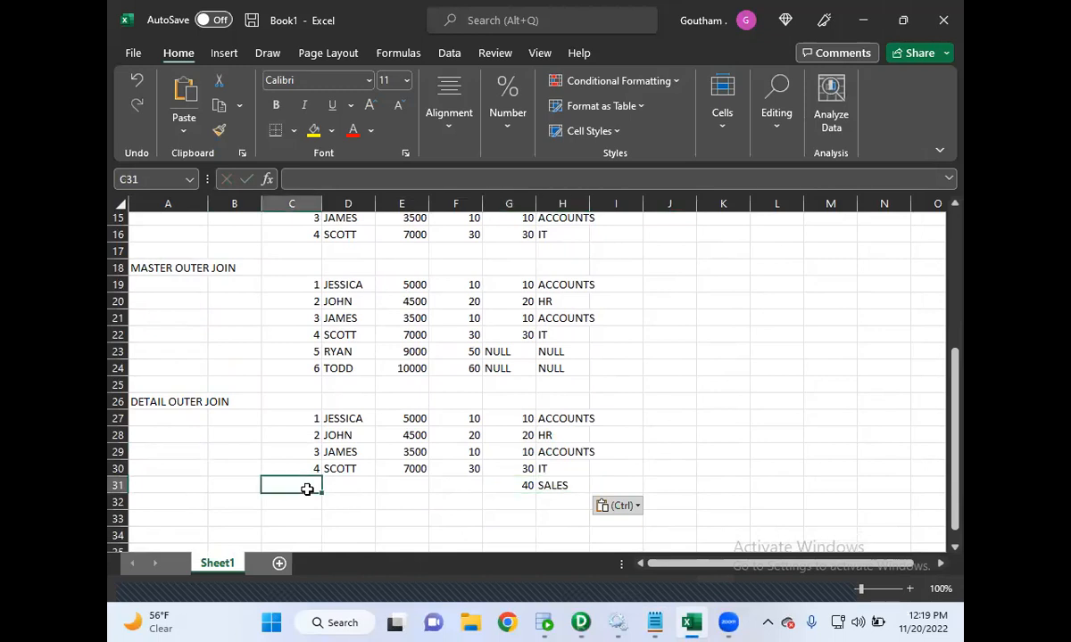
pyautogui.write('NULL')
pyautogui.click(342, 491)
pyautogui.write('NULL')
pyautogui.click(402, 485)
pyautogui.write('NULL')
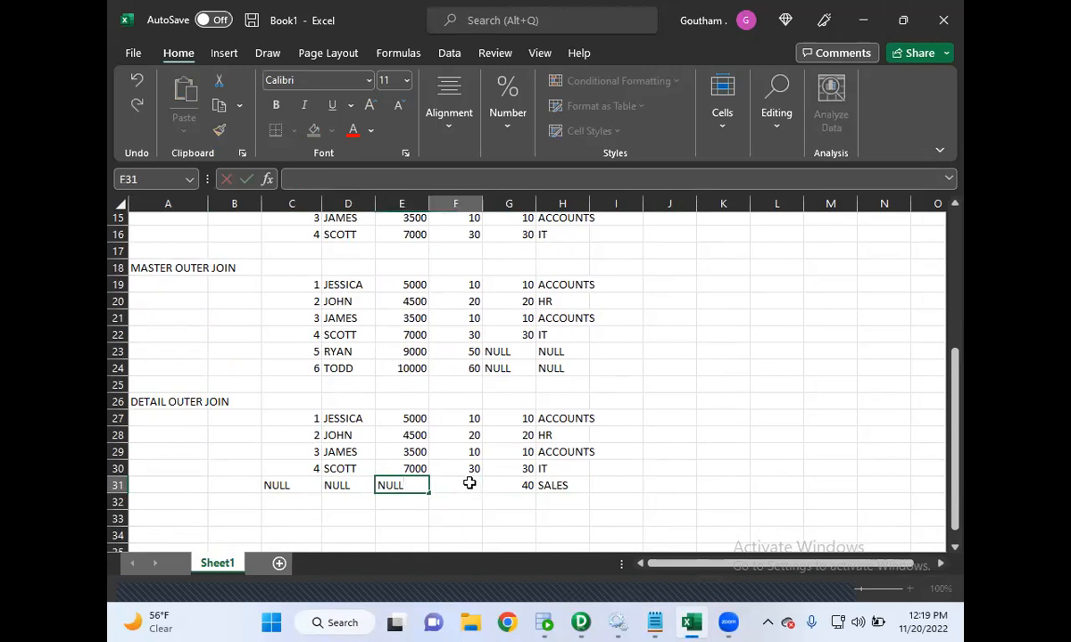
pyautogui.click(469, 484)
pyautogui.write('NULL')
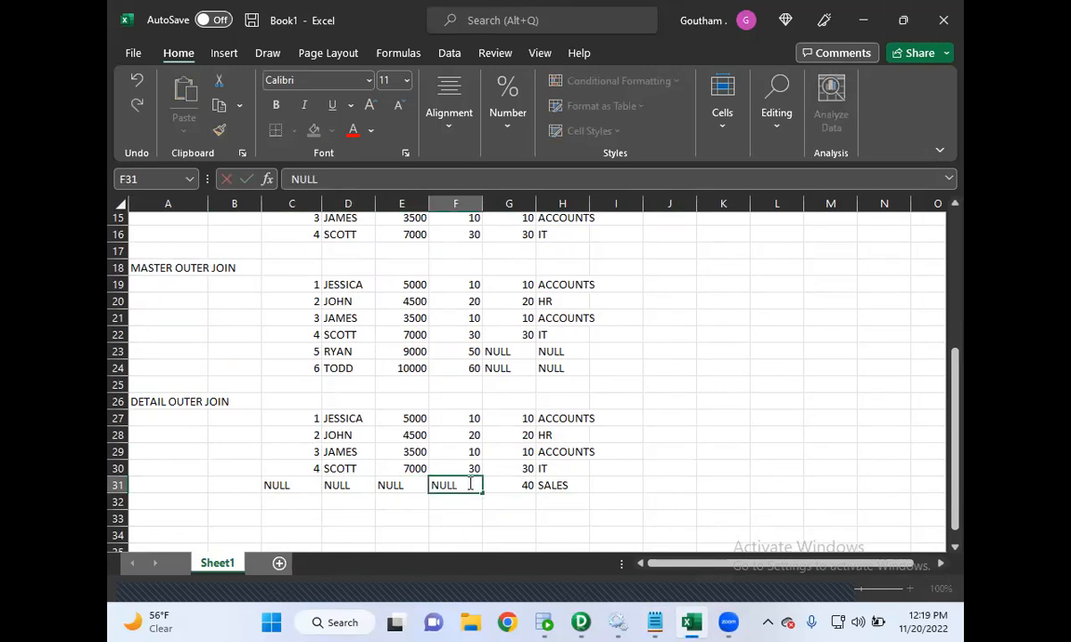
pyautogui.scroll(-1, 470, 433)
pyautogui.press('Return')
# - Label cell A33 as FULL OUTER JOIN
pyautogui.click(170, 447)
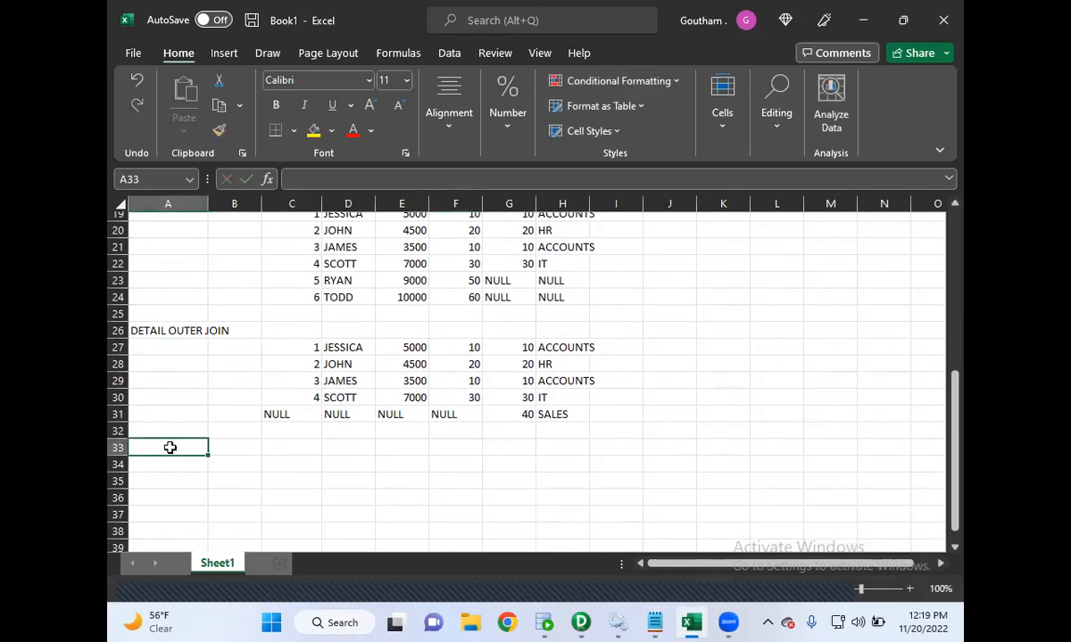
pyautogui.write('FULL OUTER')
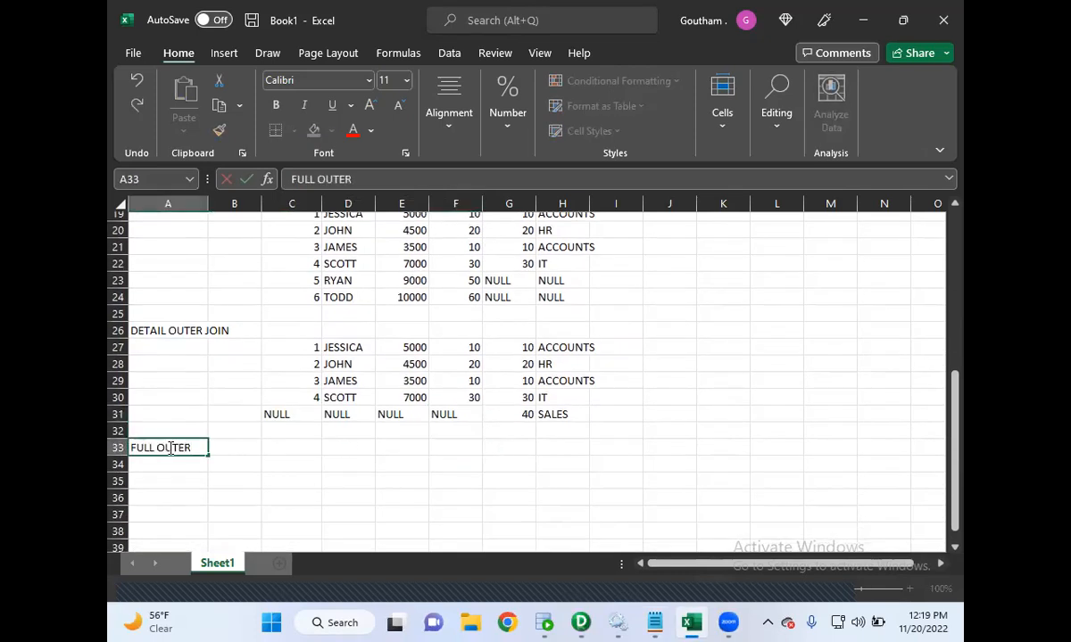
pyautogui.write(' JOIN')
pyautogui.scroll(6, 445, 424)
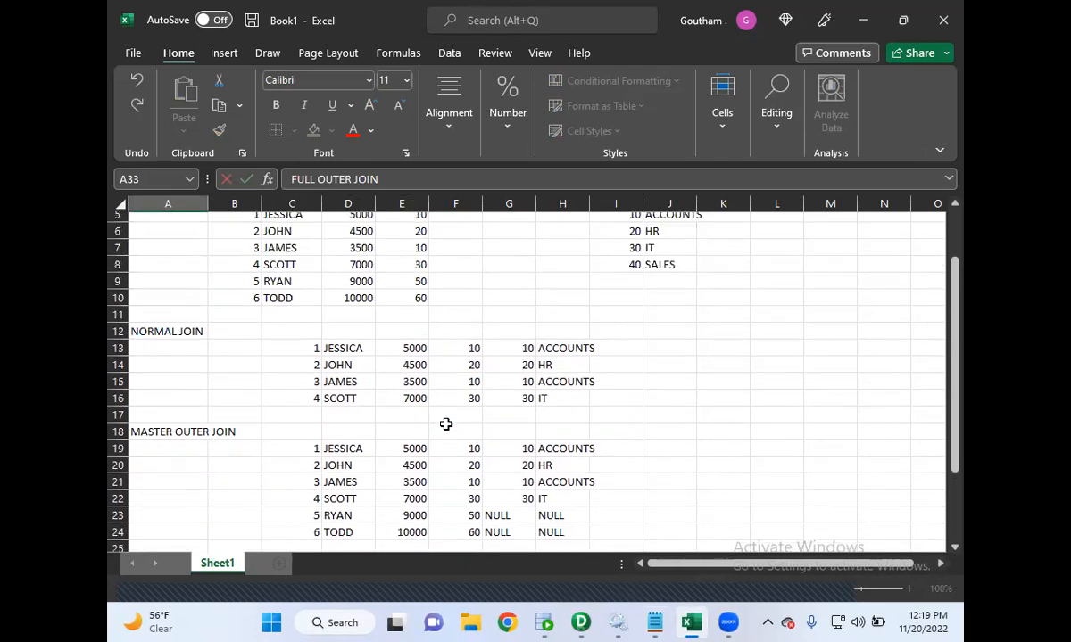
# - Switch to the Notepad notes to review the full join definition, then minimize Notepad
pyautogui.moveTo(654, 622)
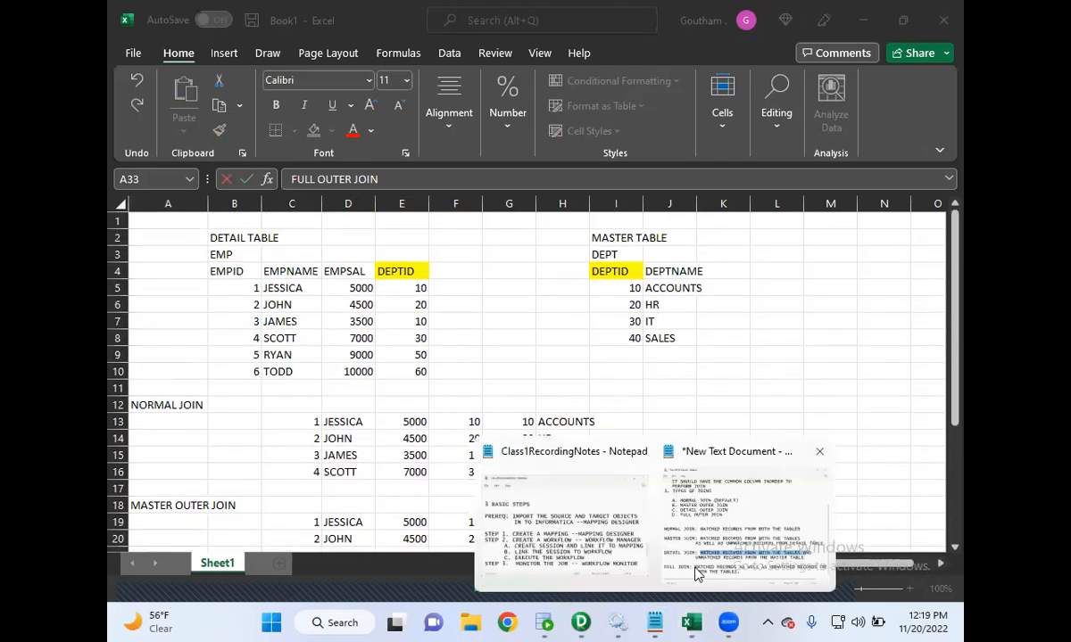
pyautogui.click(600, 505)
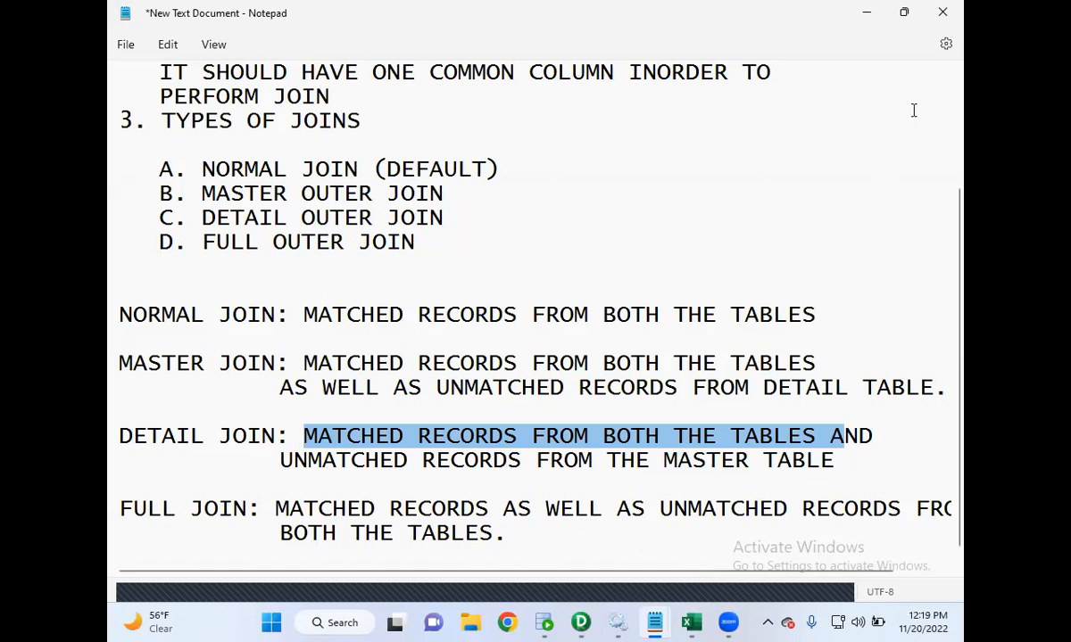
pyautogui.click(865, 17)
# - Copy the four normal join result rows into C34 under the full outer join label
pyautogui.scroll(-1, 637, 287)
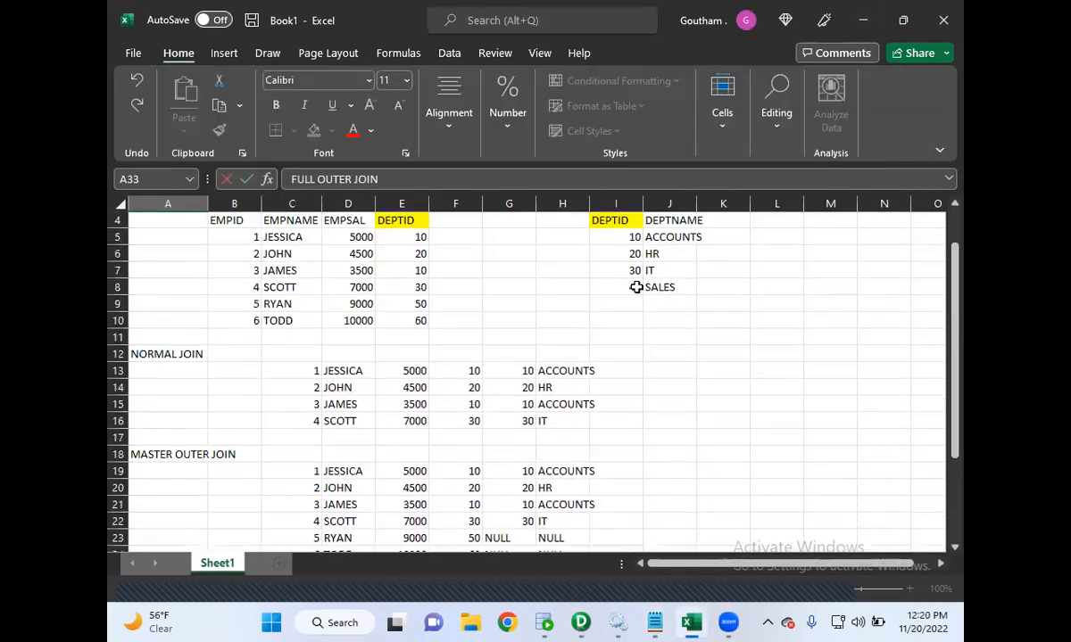
pyautogui.moveTo(303, 373); pyautogui.dragTo(566, 416)
pyautogui.hotkey('ctrl', 'c')
pyautogui.scroll(-6, 566, 417)
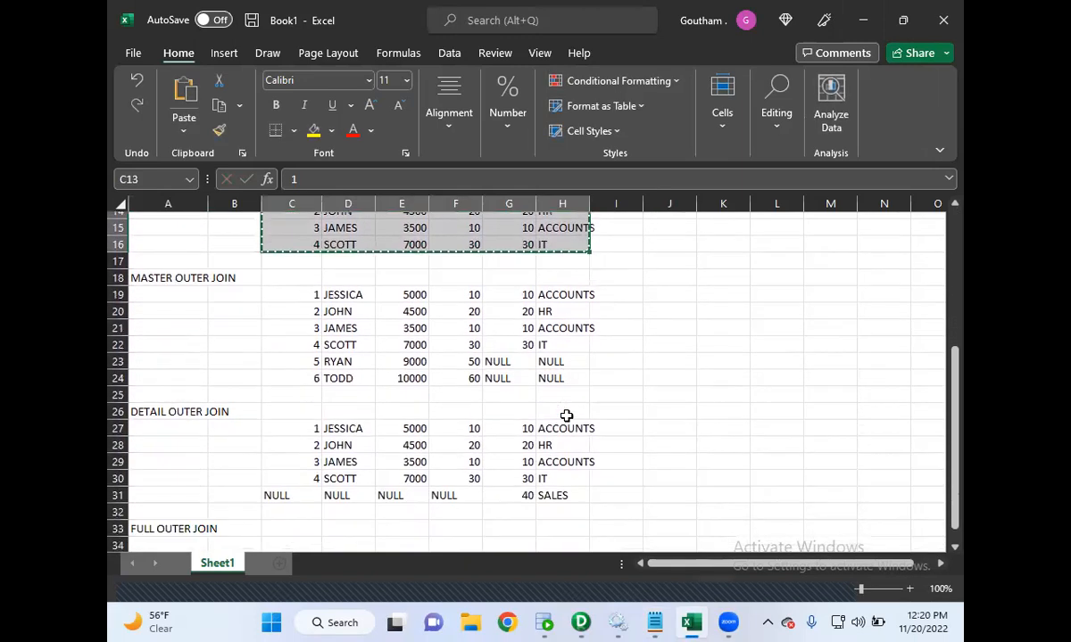
pyautogui.click(312, 421)
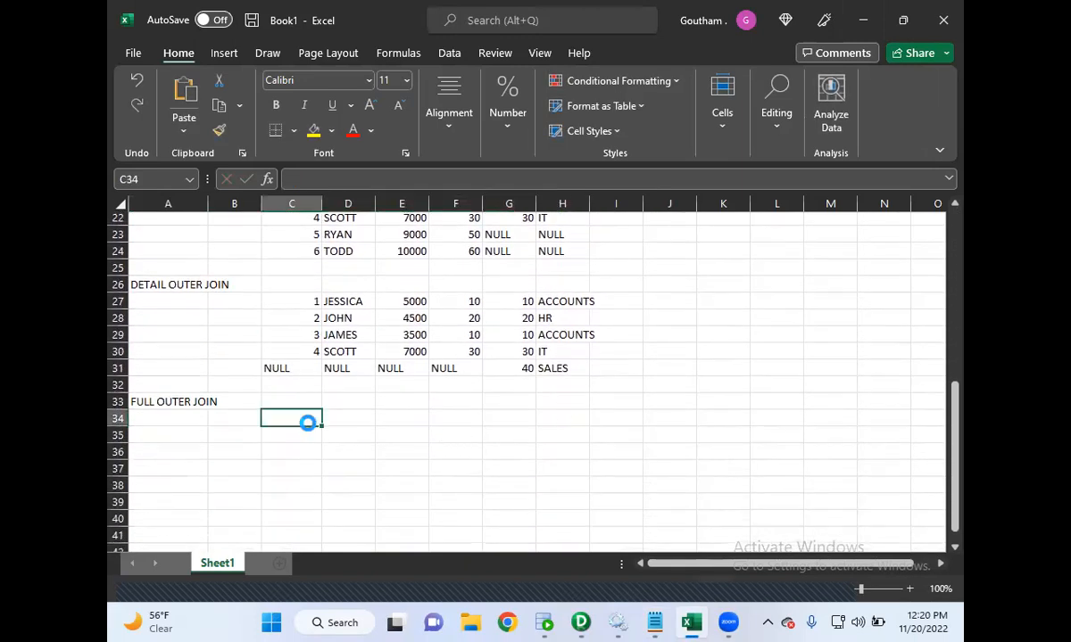
pyautogui.hotkey('ctrl', 'v')
# - Copy the master outer join rows for employees 5 and 6 into C38
pyautogui.moveTo(306, 235); pyautogui.dragTo(564, 251)
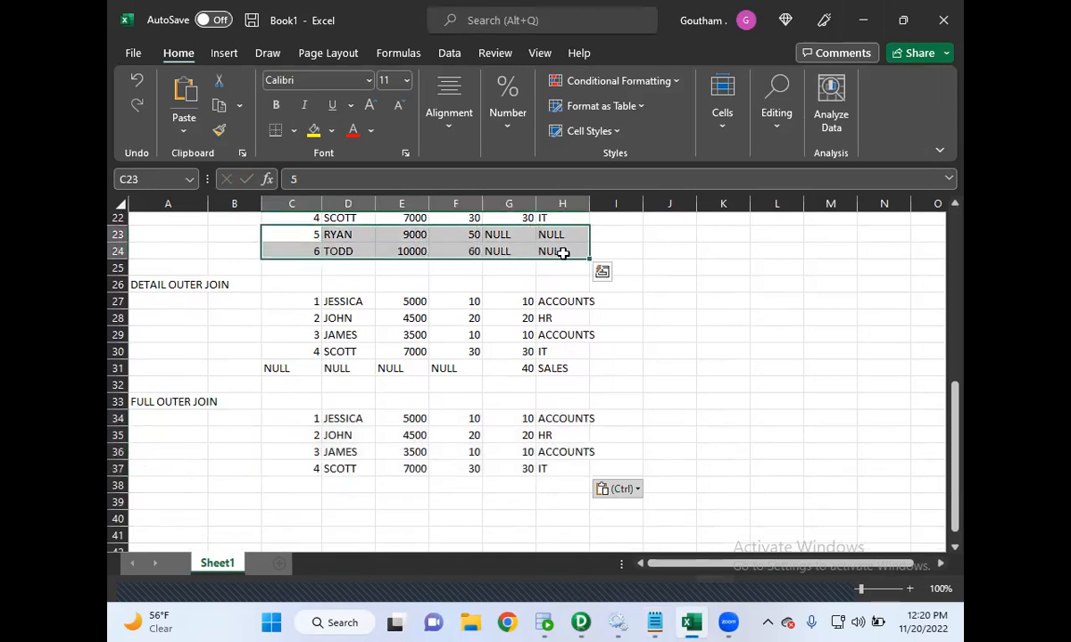
pyautogui.hotkey('ctrl', 'c')
pyautogui.click(304, 485)
pyautogui.hotkey('ctrl', 'v')
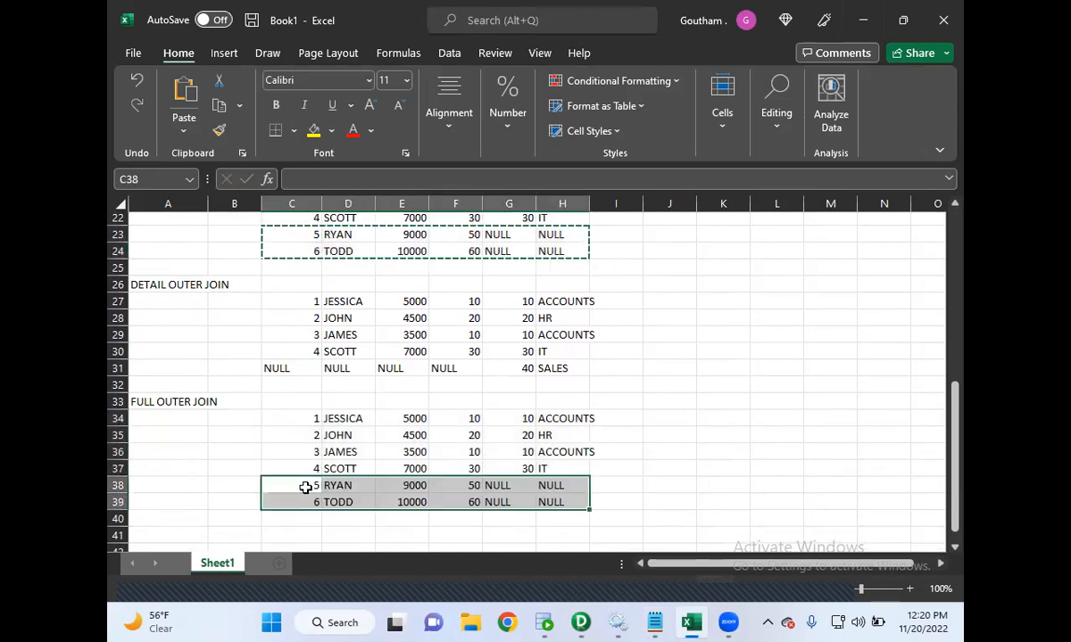
# - Copy the detail outer join SALES row with its NULLs into C40
pyautogui.moveTo(290, 371); pyautogui.dragTo(545, 366)
pyautogui.hotkey('ctrl', 'c')
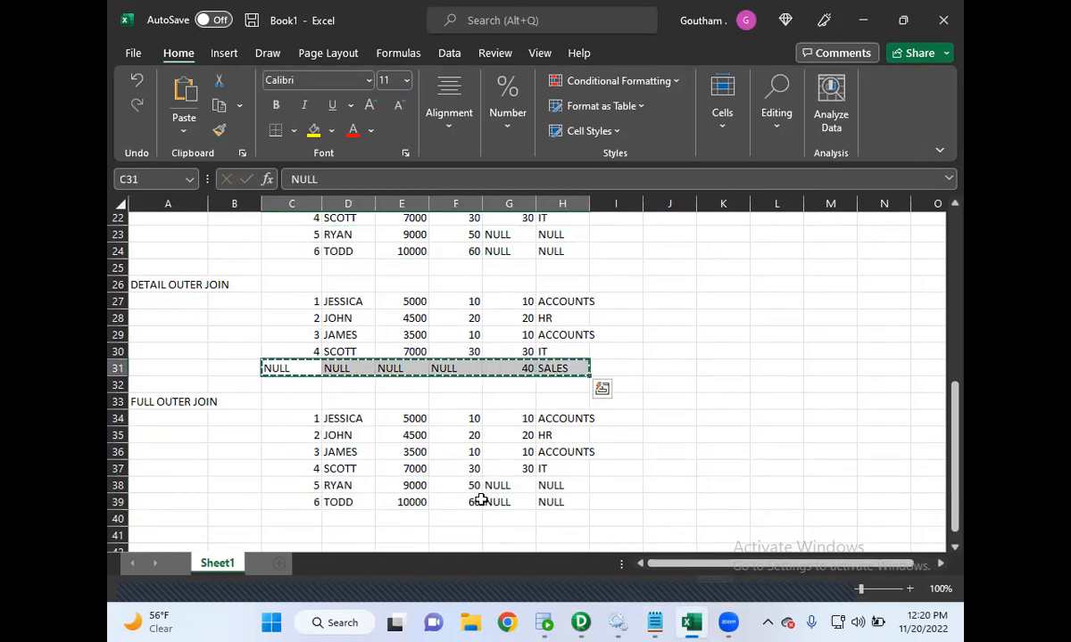
pyautogui.click(306, 518)
pyautogui.hotkey('ctrl', 'v')
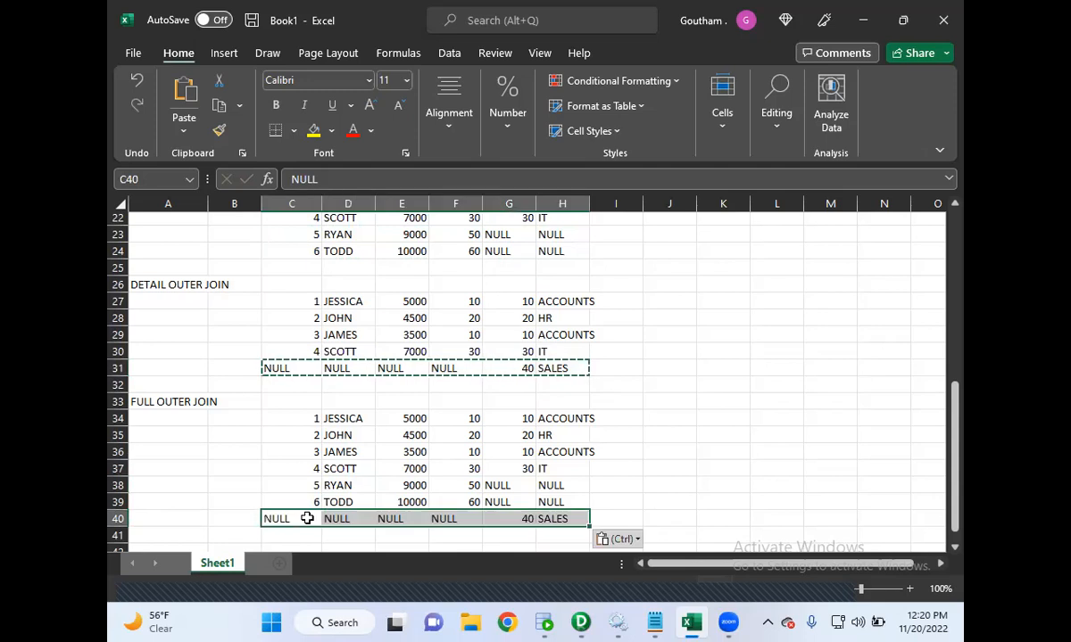
pyautogui.click(496, 485)
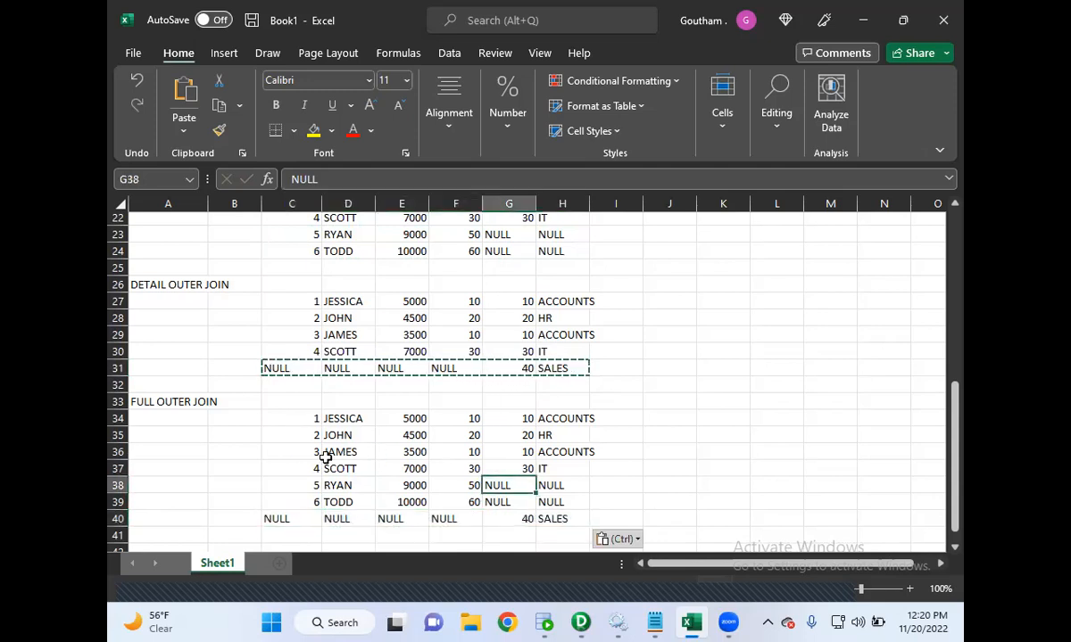
pyautogui.click(163, 400)
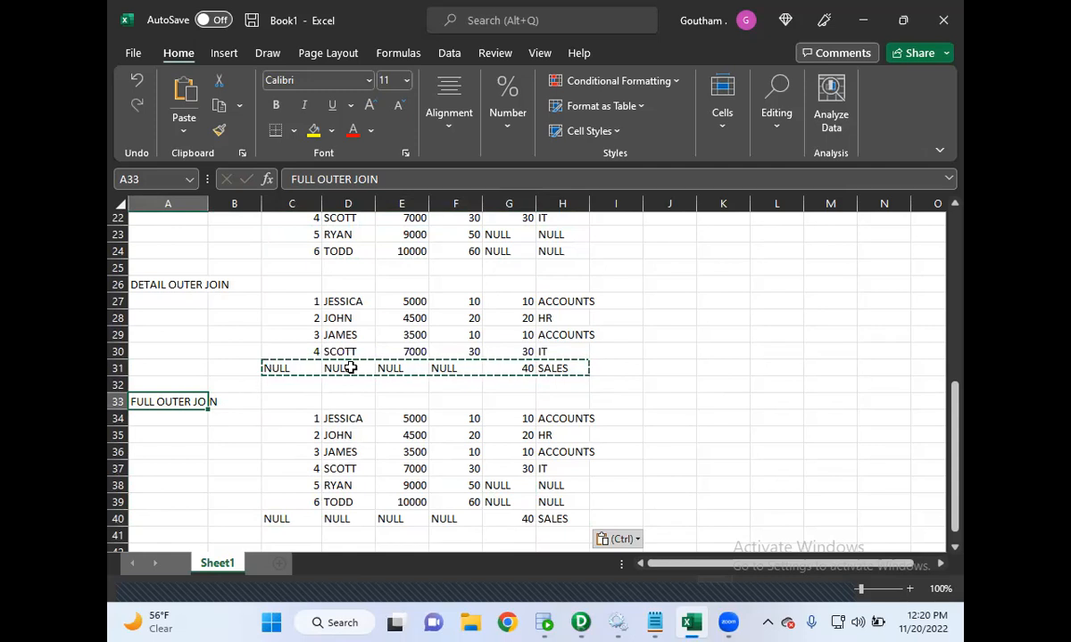
# - Review the normal join and master outer join sections of the spreadsheet example
pyautogui.scroll(3, 351, 368)
pyautogui.scroll(2, 351, 369)
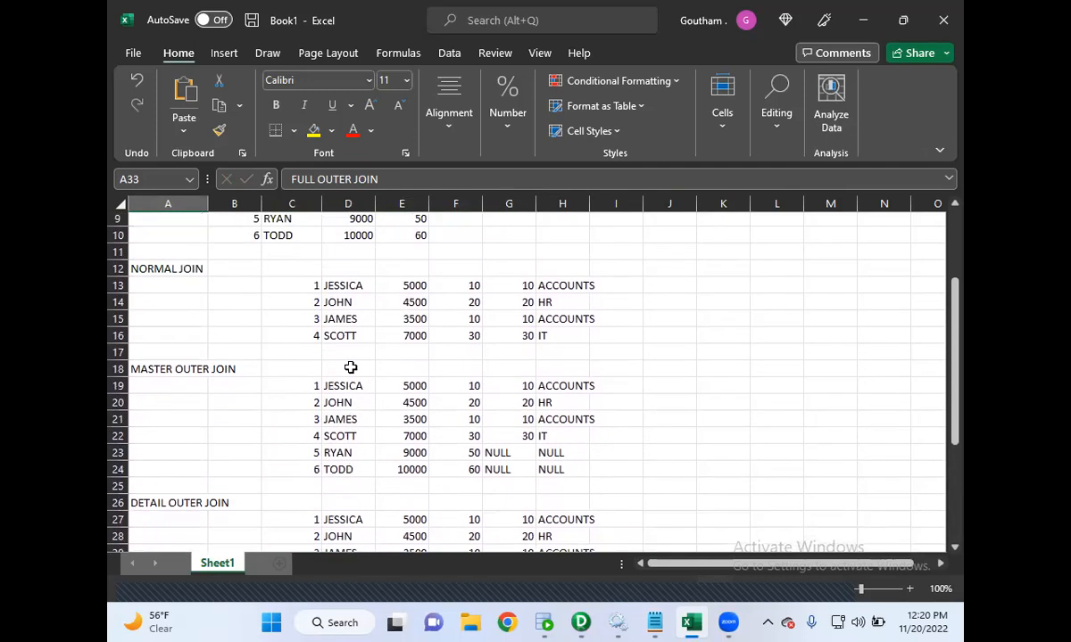
pyautogui.click(166, 266)
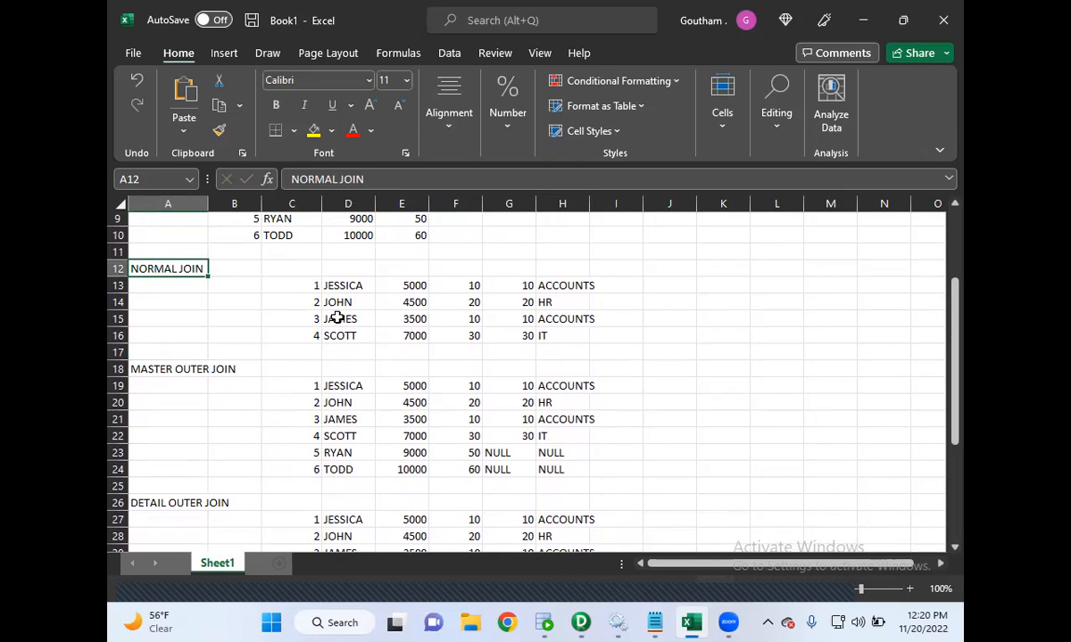
pyautogui.click(182, 367)
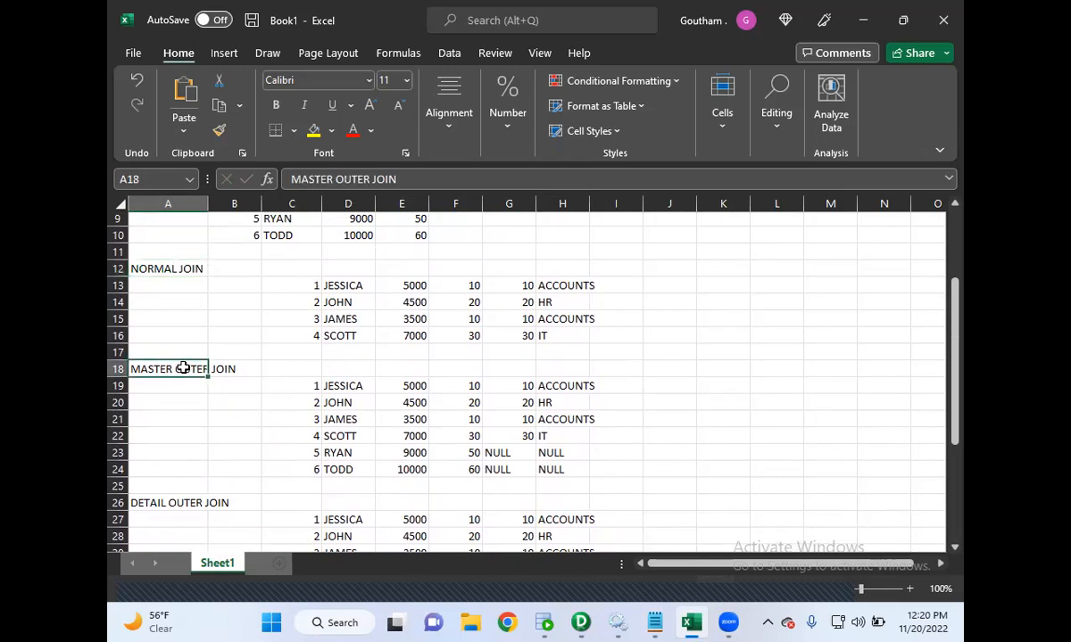
pyautogui.click(301, 369)
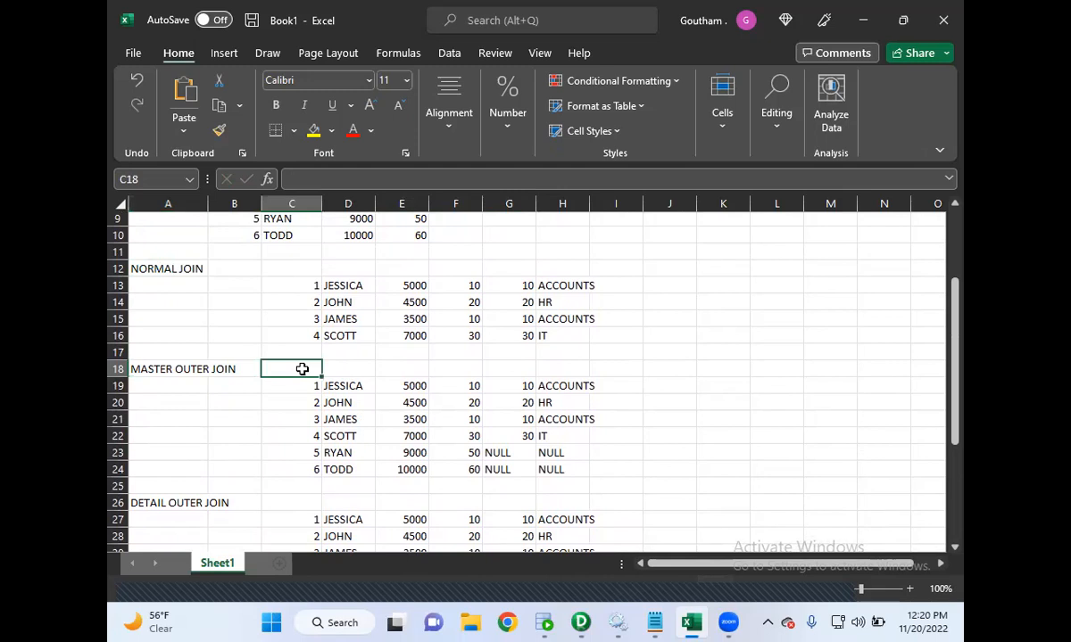
pyautogui.write('NORMA')
pyautogui.press('BackSpace')
pyautogui.press('BackSpace')
pyautogui.press('BackSpace')
pyautogui.press('BackSpace')
pyautogui.press('BackSpace')
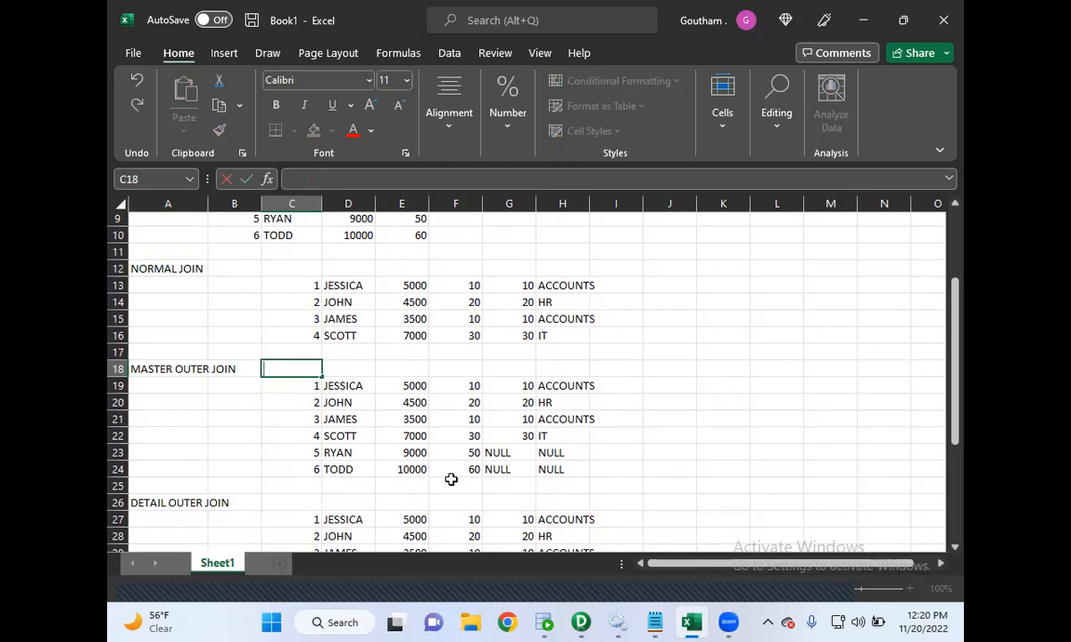
# - Switch to the Notepad notes and append (NORMAL JOIN) after the master join's matched-records phrase
pyautogui.moveTo(654, 622)
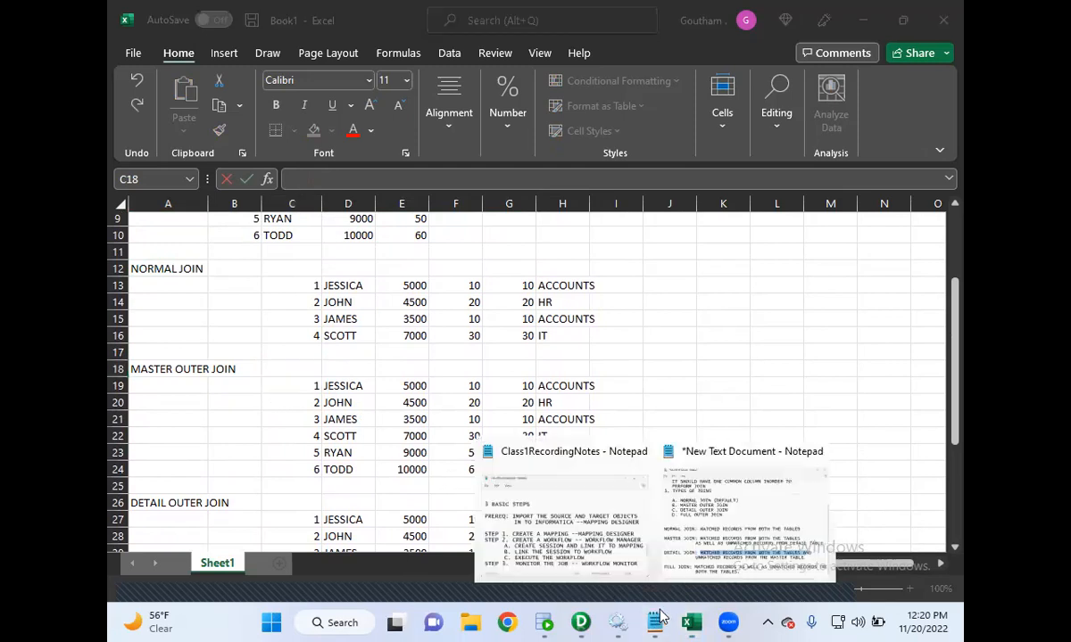
pyautogui.click(692, 562)
pyautogui.click(561, 436)
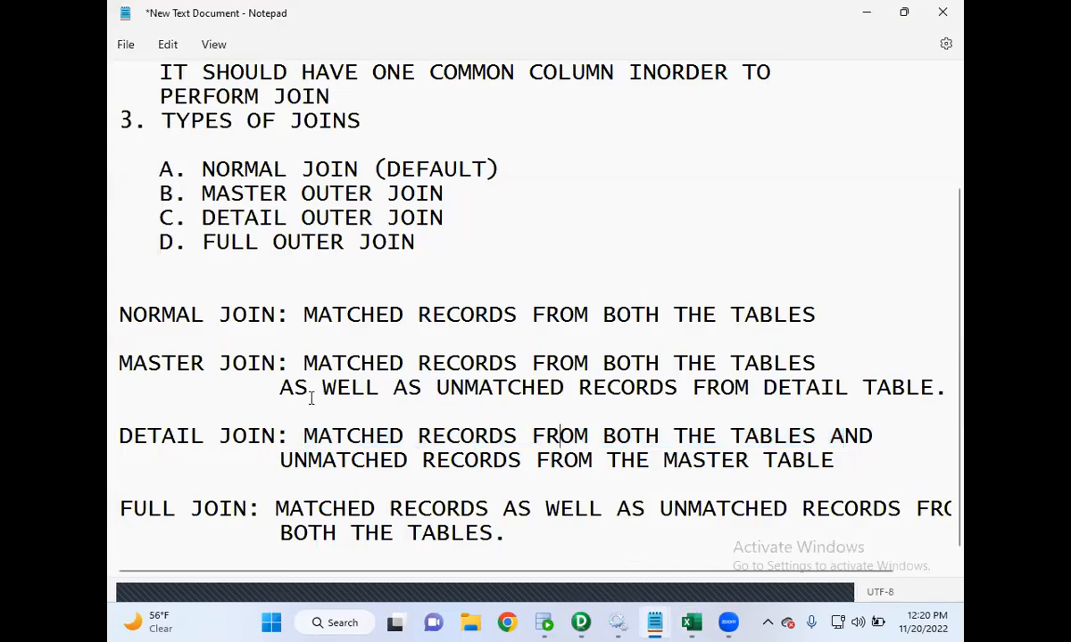
pyautogui.moveTo(302, 363); pyautogui.dragTo(719, 364)
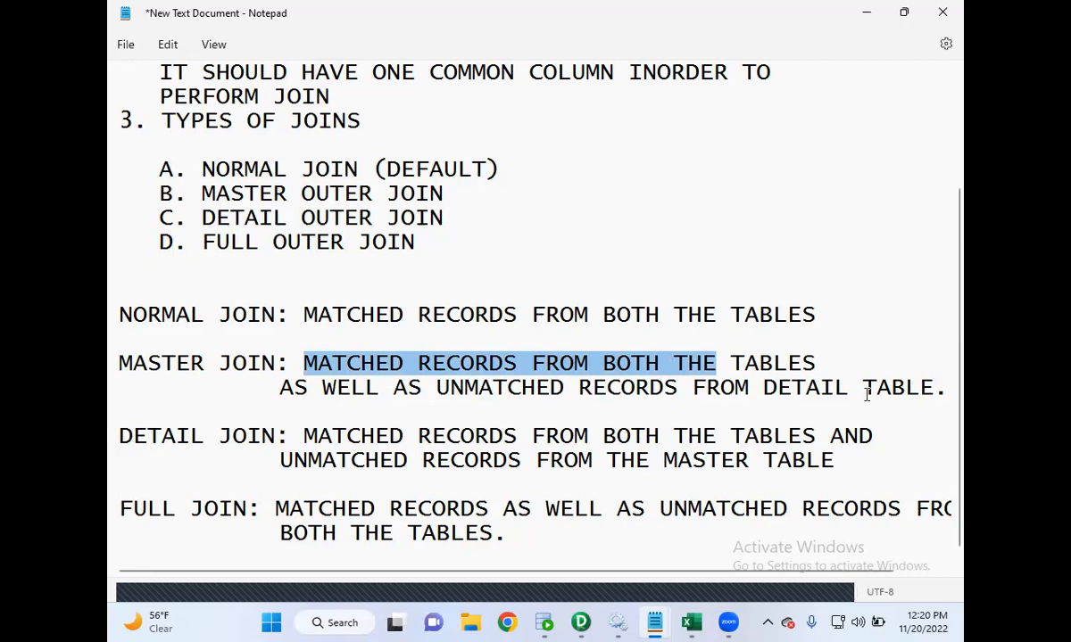
pyautogui.click(827, 360)
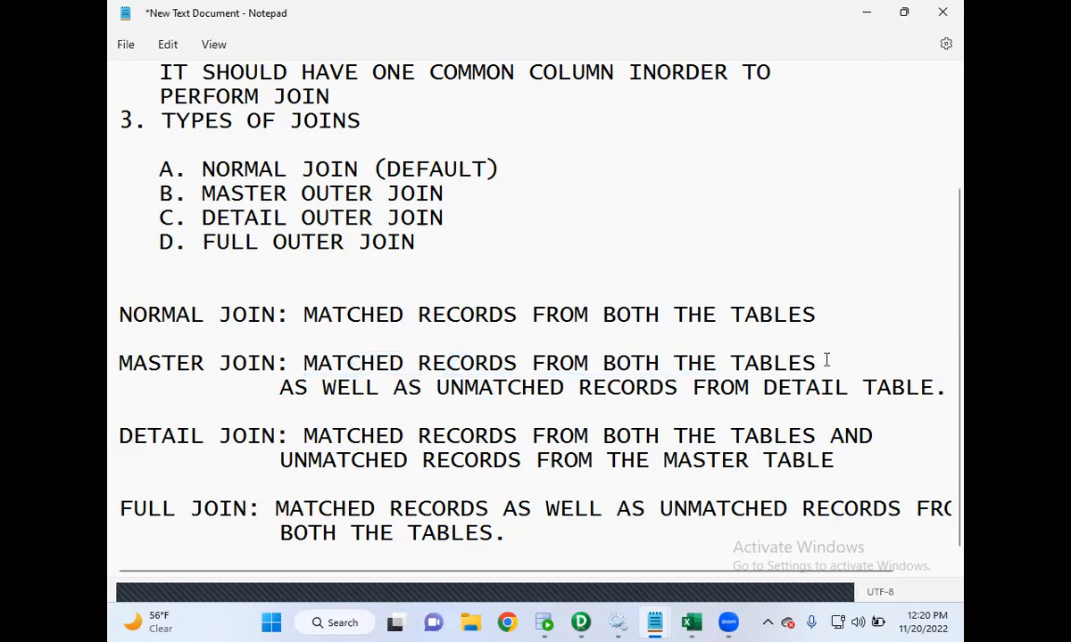
pyautogui.write('()NORMAL JOIN')
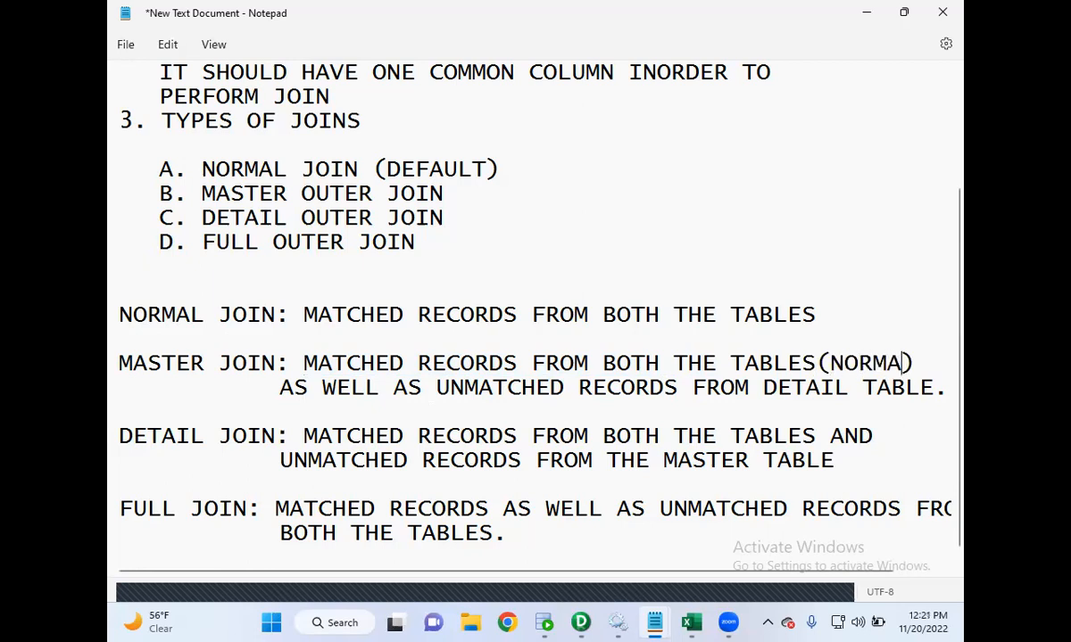
# - Remove the indentation before the second line of the master join definition
pyautogui.press('End')
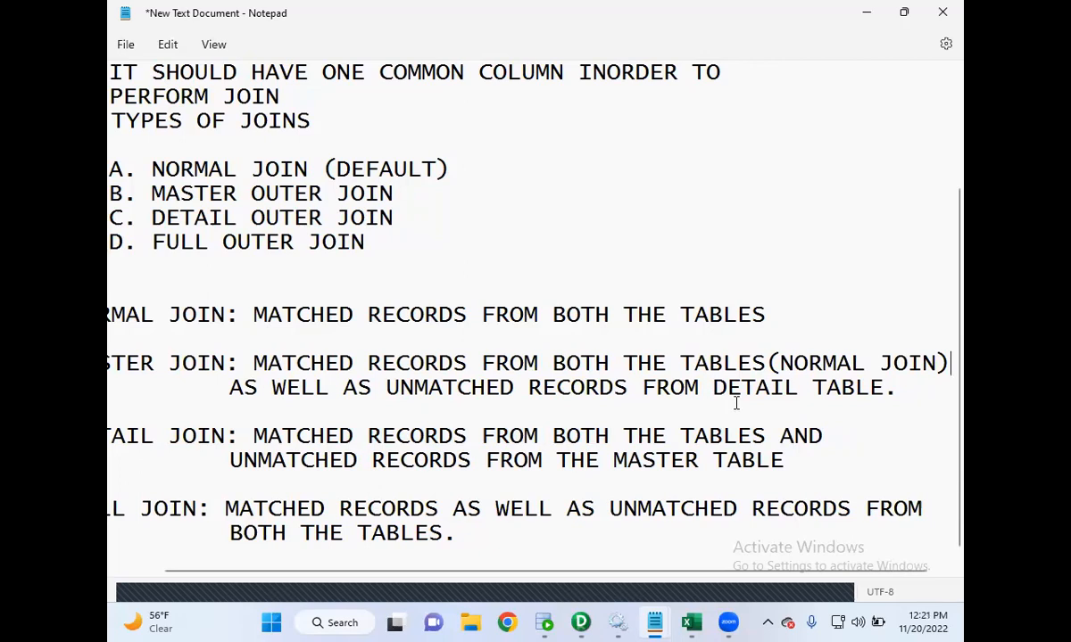
pyautogui.press('Home')
pyautogui.click(280, 389)
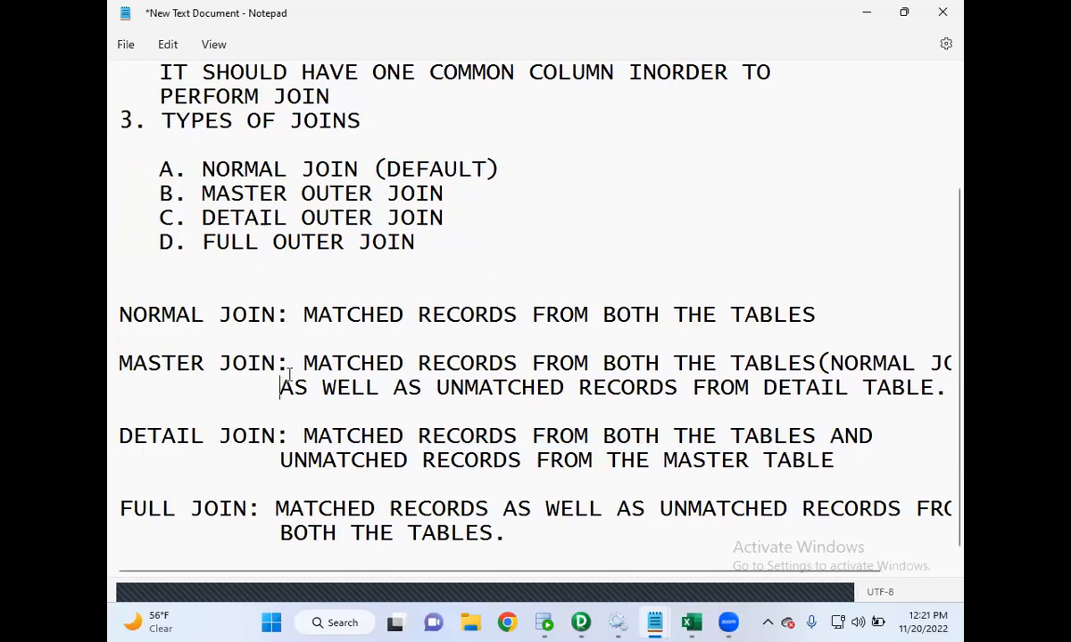
pyautogui.press('BackSpace')
pyautogui.press('BackSpace')
pyautogui.press('BackSpace')
pyautogui.press('BackSpace')
pyautogui.press('BackSpace')
pyautogui.press('BackSpace')
pyautogui.press('BackSpace')
pyautogui.press('BackSpace')
pyautogui.press('BackSpace')
pyautogui.press('BackSpace')
pyautogui.press('BackSpace')
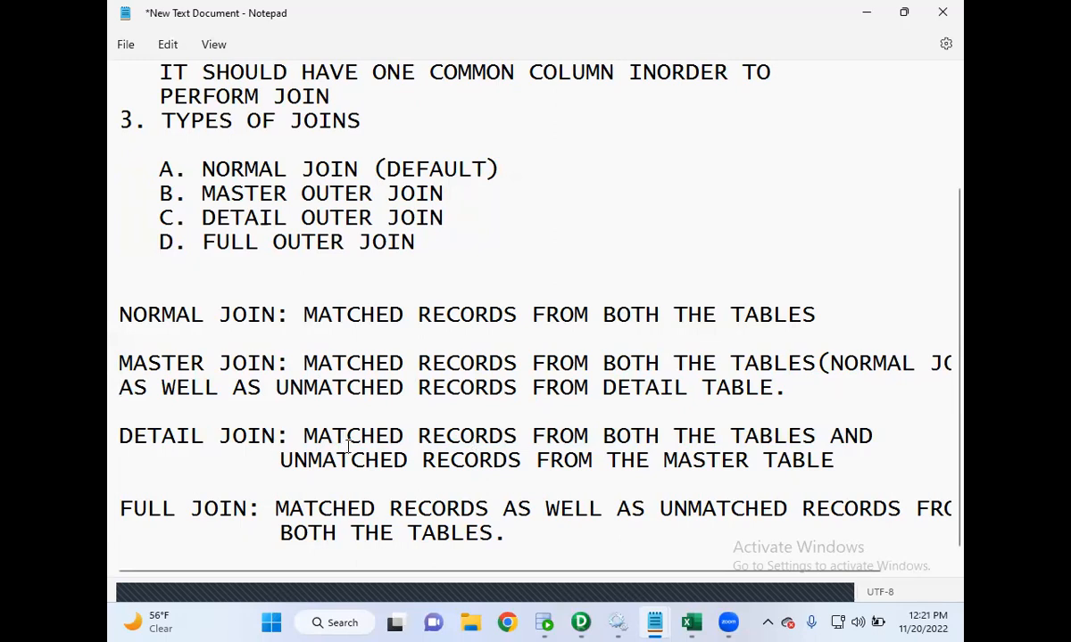
# - Insert (NORMAL JOIN) after 'FROM BOTH THE TABLES' in the detail join definition
pyautogui.moveTo(317, 437); pyautogui.dragTo(631, 436)
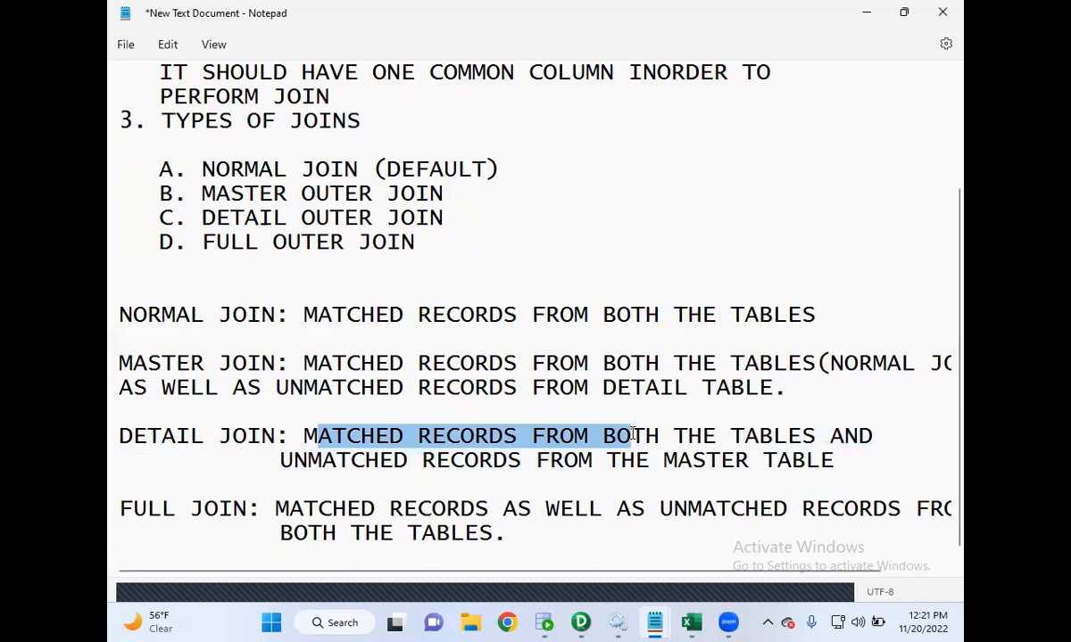
pyautogui.click(828, 435)
pyautogui.write('o()')
pyautogui.hotkey('shift', 'Left')
pyautogui.press('BackSpace')
pyautogui.press('BackSpace')
pyautogui.press('BackSpace')
pyautogui.press('BackSpace')
pyautogui.write('()NORMAL JOIN')
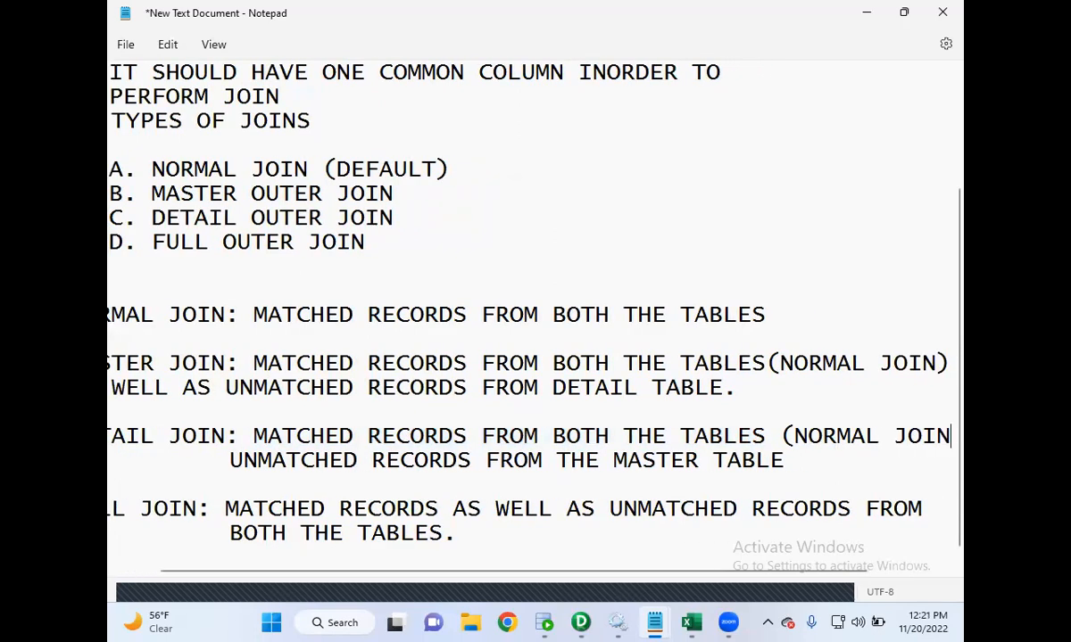
# - Move 'AND' onto the detail join's second line, joining it with the unmatched records text
pyautogui.press('Right')
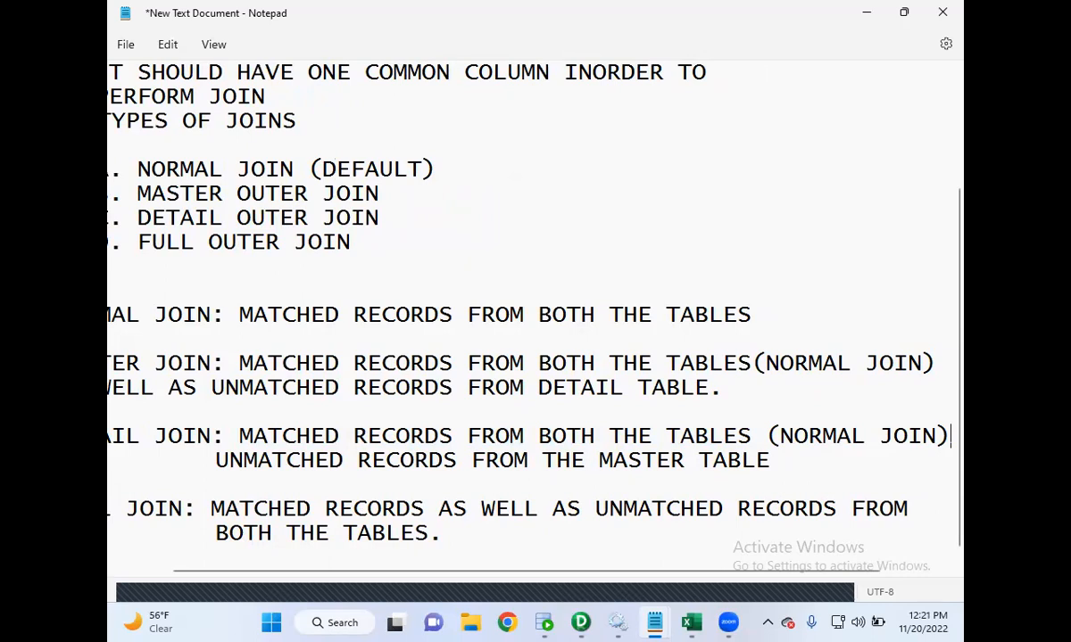
pyautogui.press('Right')
pyautogui.press('Return')
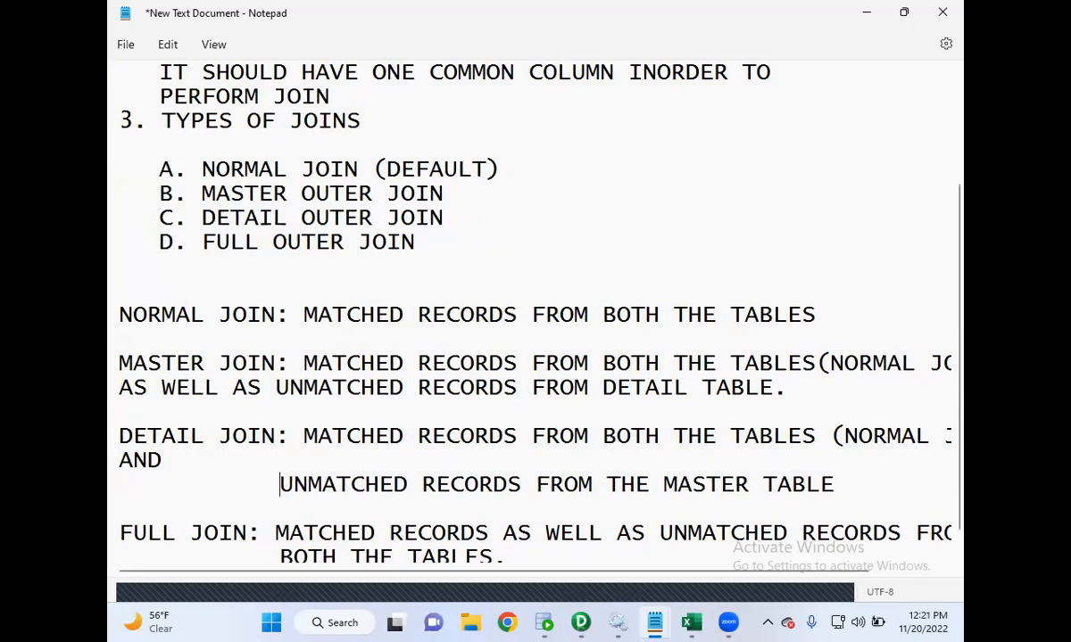
pyautogui.press('BackSpace')
pyautogui.press('BackSpace')
pyautogui.press('BackSpace')
pyautogui.press('BackSpace')
pyautogui.press('BackSpace')
pyautogui.press('BackSpace')
pyautogui.press('BackSpace')
pyautogui.press('BackSpace')
pyautogui.press('BackSpace')
pyautogui.press('BackSpace')
pyautogui.press('BackSpace')
pyautogui.press('BackSpace')
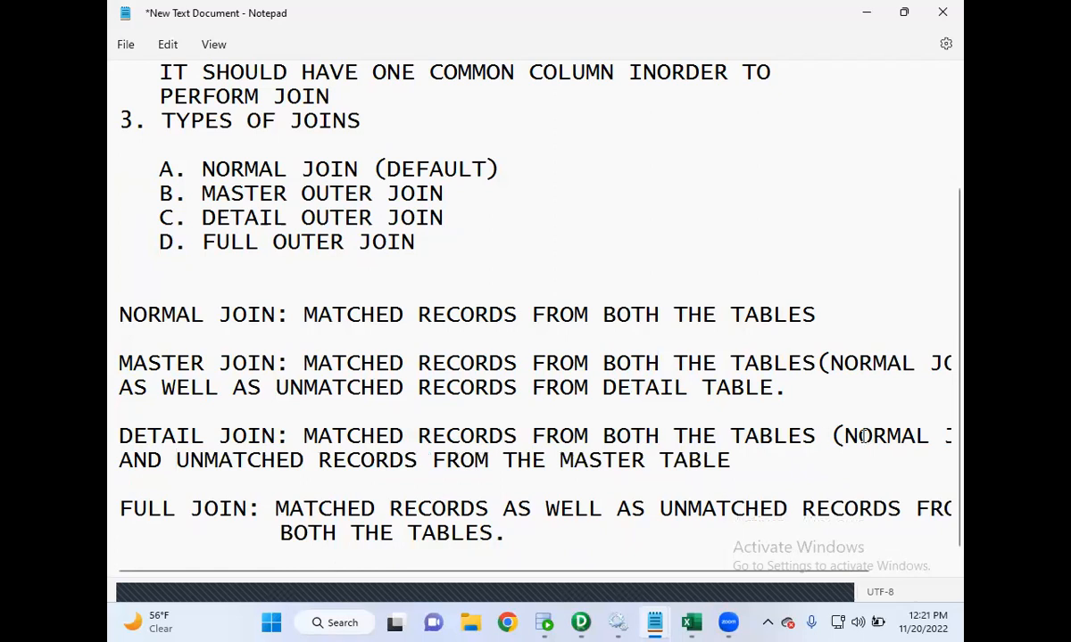
# - Highlight and compare the matched and unmatched record phrases across the join definitions
pyautogui.scroll(-1, 848, 434)
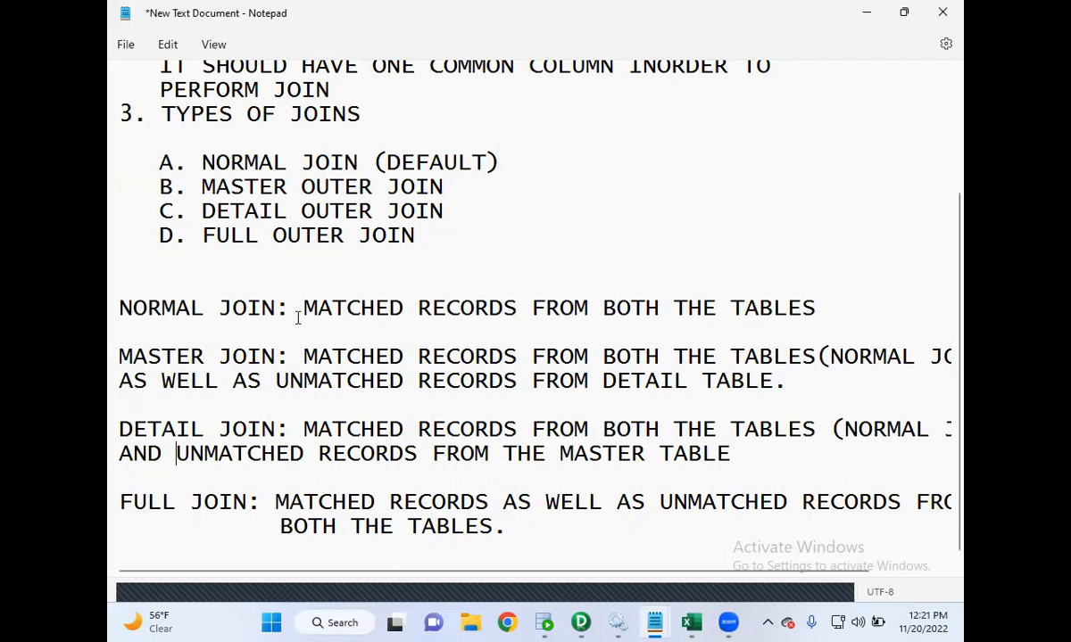
pyautogui.moveTo(314, 307); pyautogui.dragTo(681, 337)
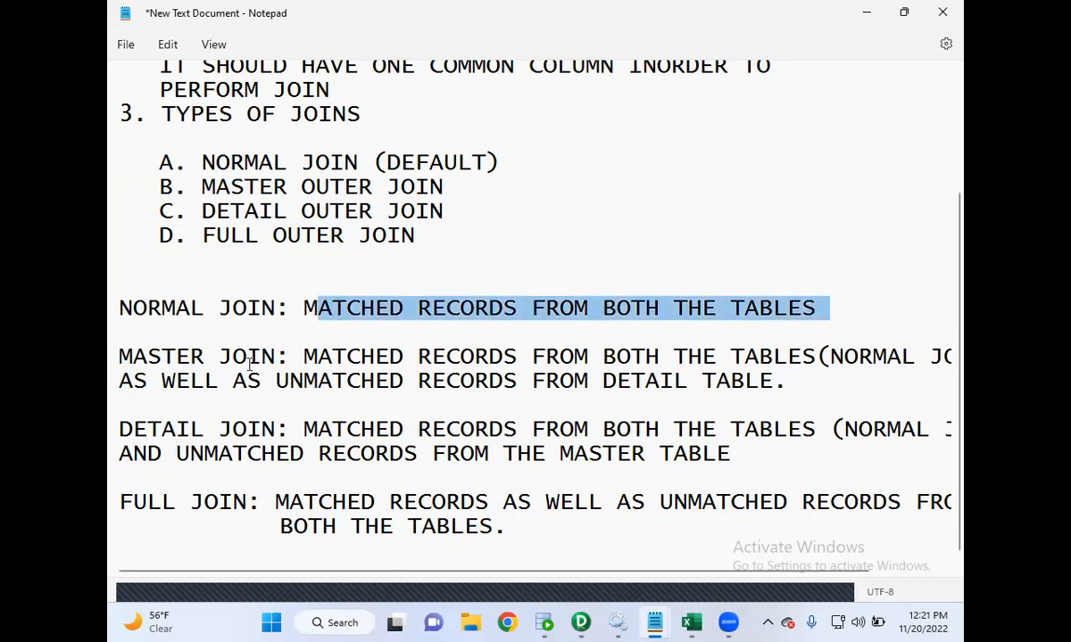
pyautogui.moveTo(303, 356); pyautogui.dragTo(632, 359)
pyautogui.moveTo(286, 381); pyautogui.dragTo(752, 401)
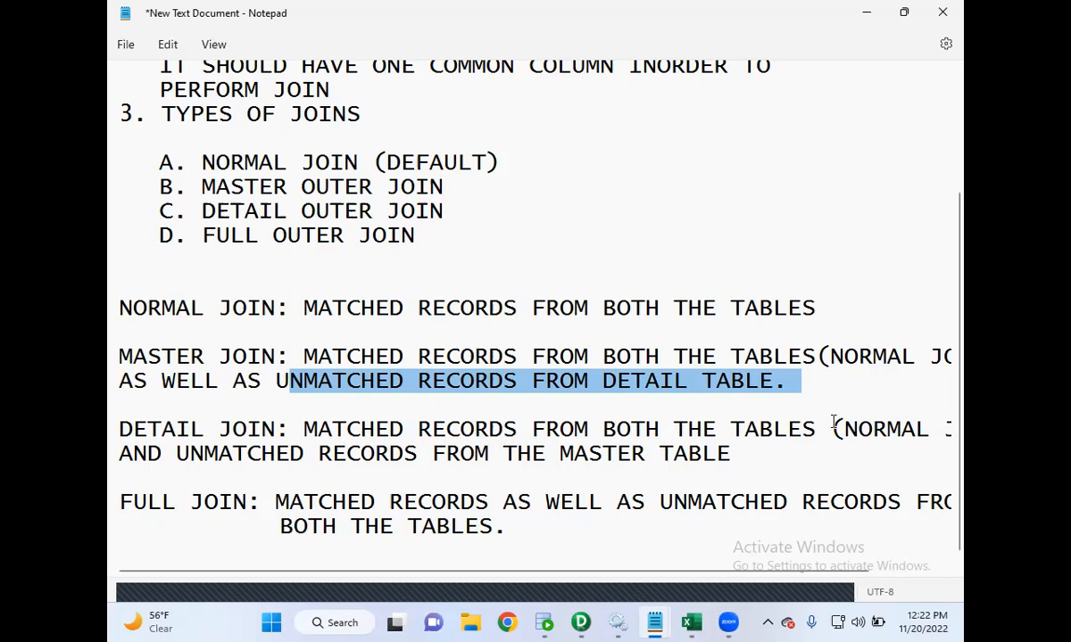
pyautogui.hscroll(3, 754, 429)
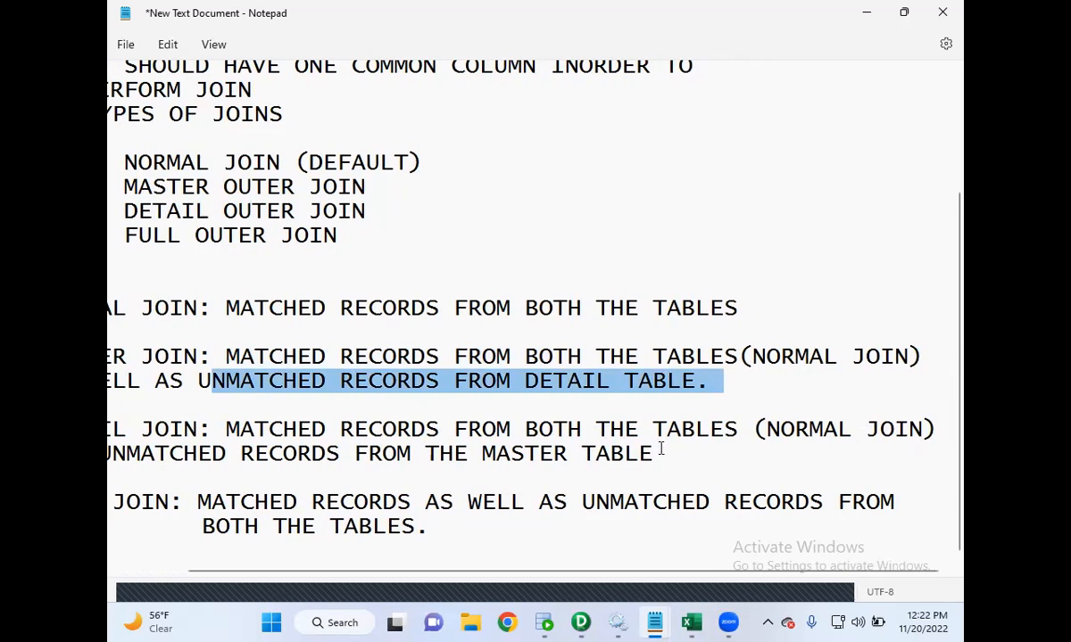
pyautogui.hscroll(-3, 659, 449)
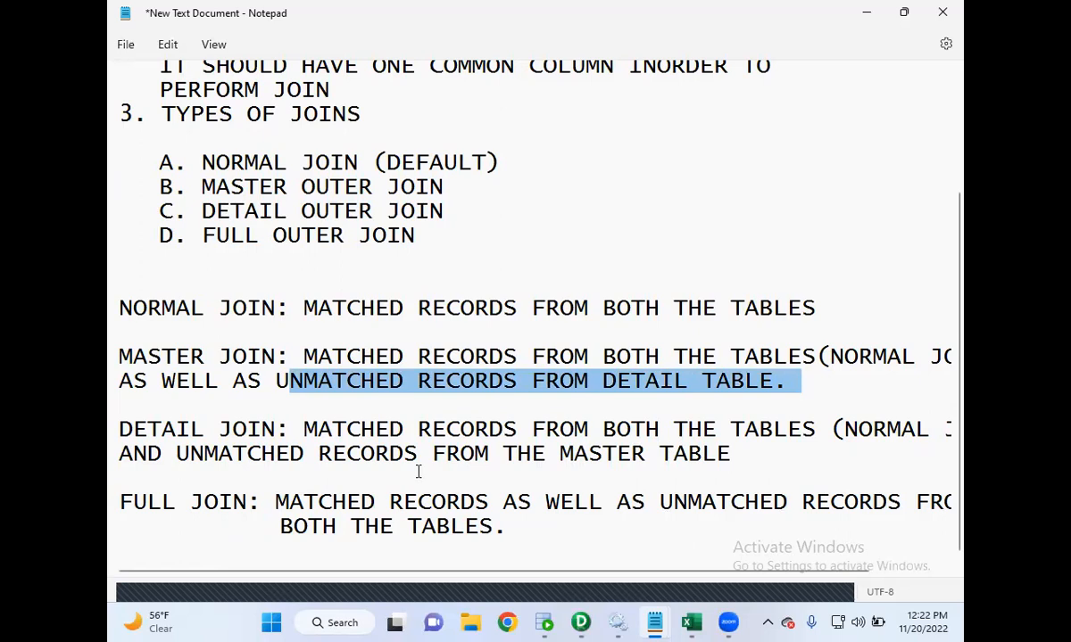
pyautogui.moveTo(836, 431); pyautogui.dragTo(944, 432)
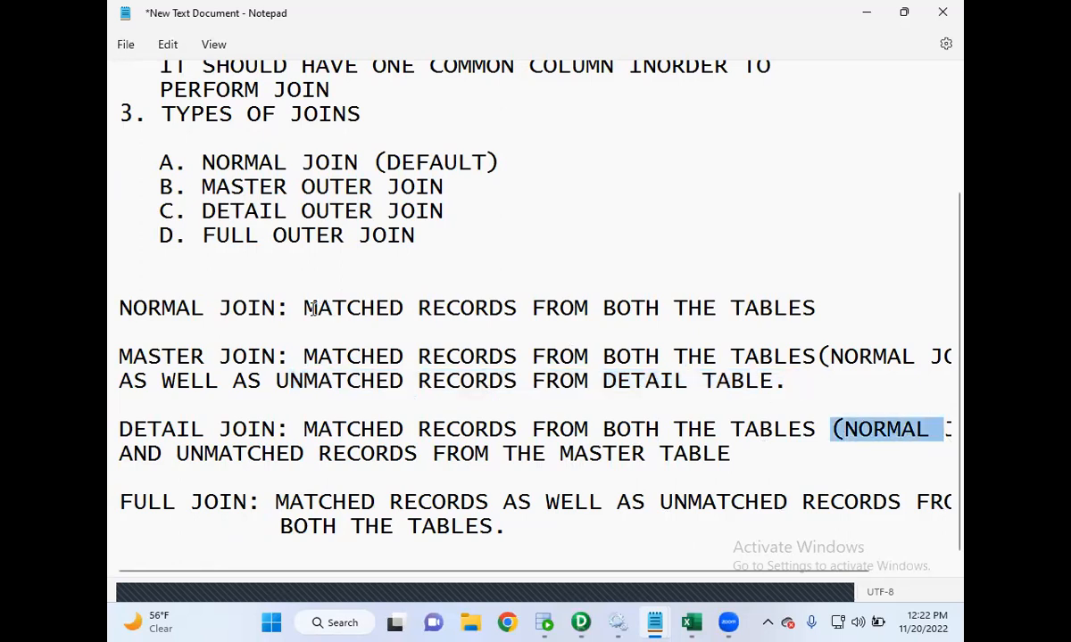
pyautogui.moveTo(308, 307); pyautogui.dragTo(891, 299)
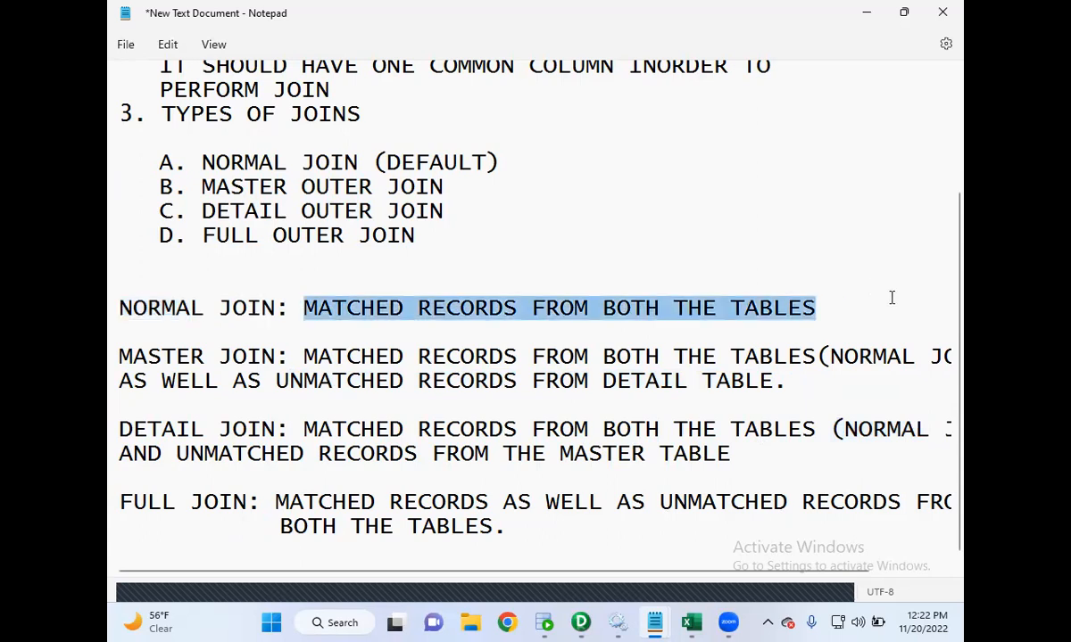
pyautogui.moveTo(306, 430); pyautogui.dragTo(661, 432)
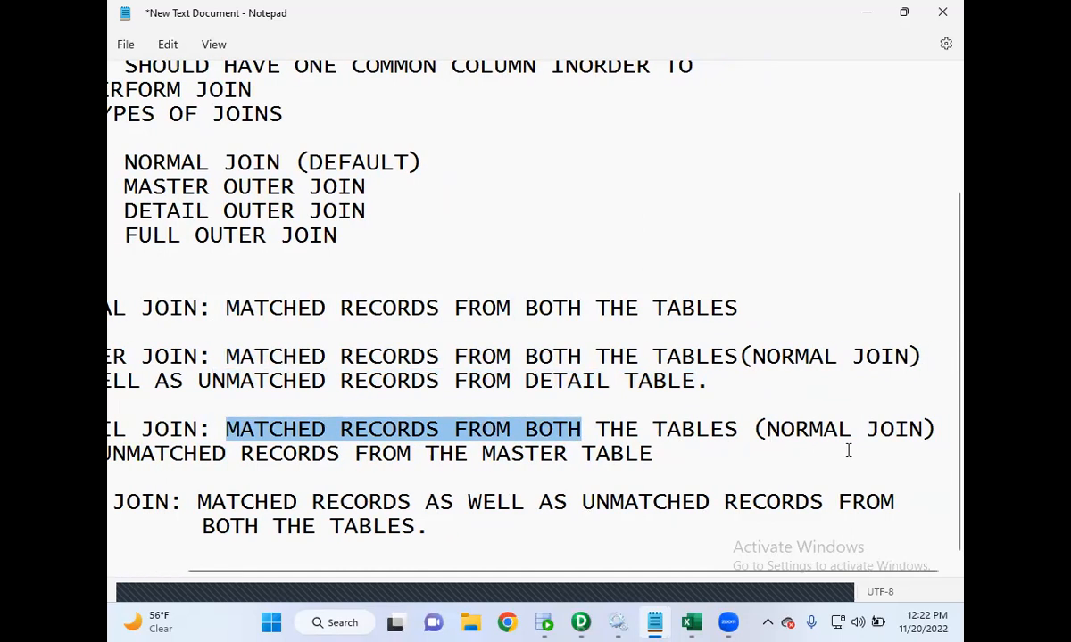
pyautogui.hscroll(-2, 709, 447)
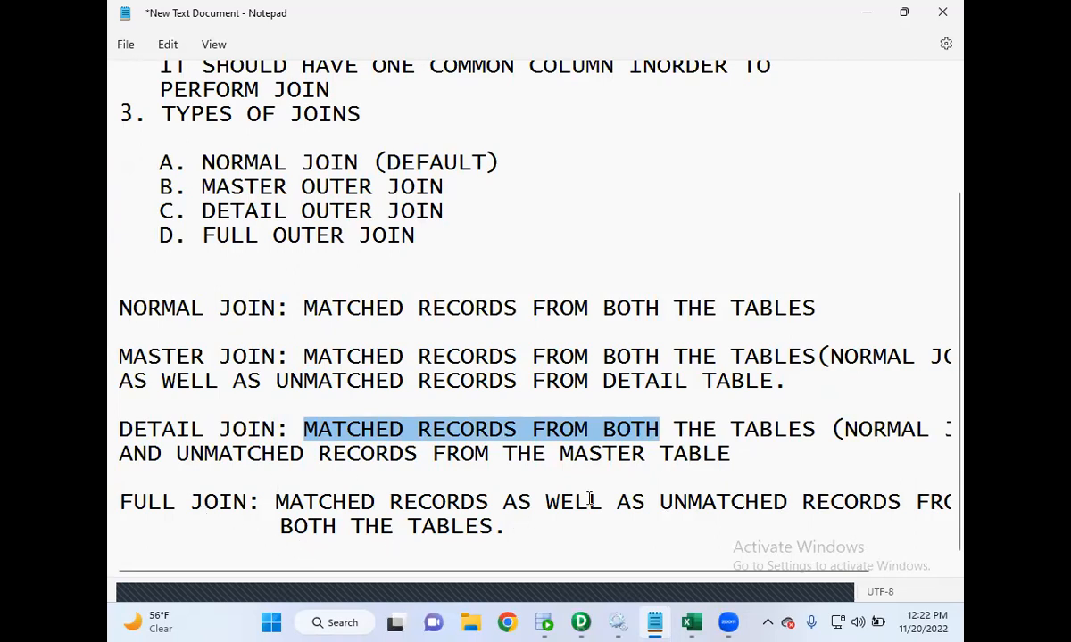
# - Remove the indentation before the second line of the full join definition
pyautogui.click(278, 526)
pyautogui.press('BackSpace')
pyautogui.press('BackSpace')
pyautogui.press('BackSpace')
pyautogui.press('BackSpace')
pyautogui.press('BackSpace')
pyautogui.press('BackSpace')
pyautogui.press('BackSpace')
pyautogui.press('BackSpace')
pyautogui.press('BackSpace')
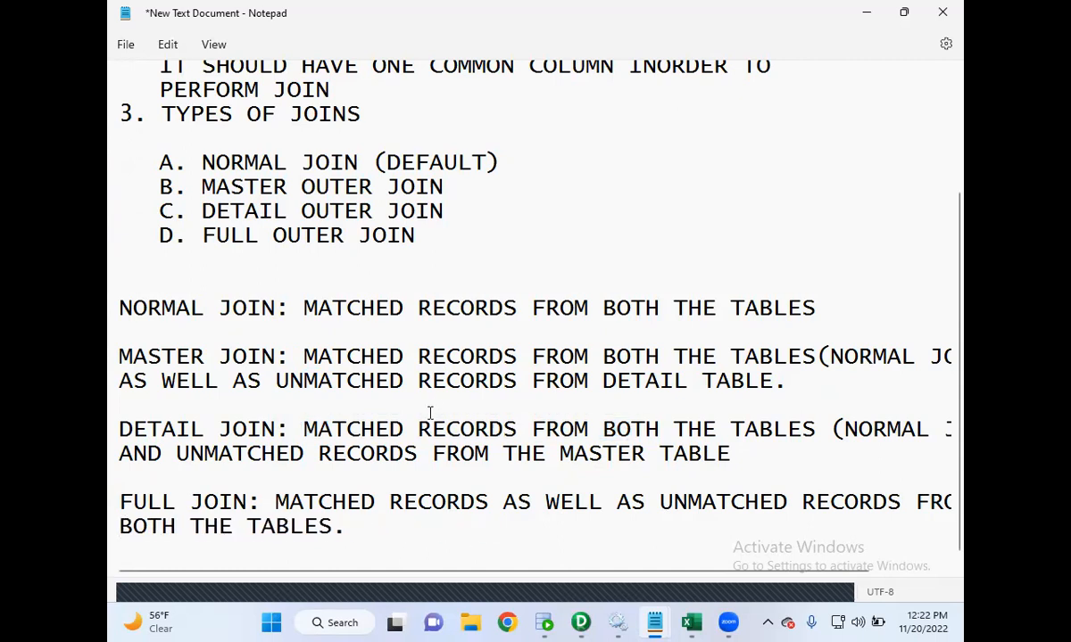
# - Open the Class1RecordingNotes window to review the prerequisite step, then minimize it
pyautogui.scroll(3, 436, 408)
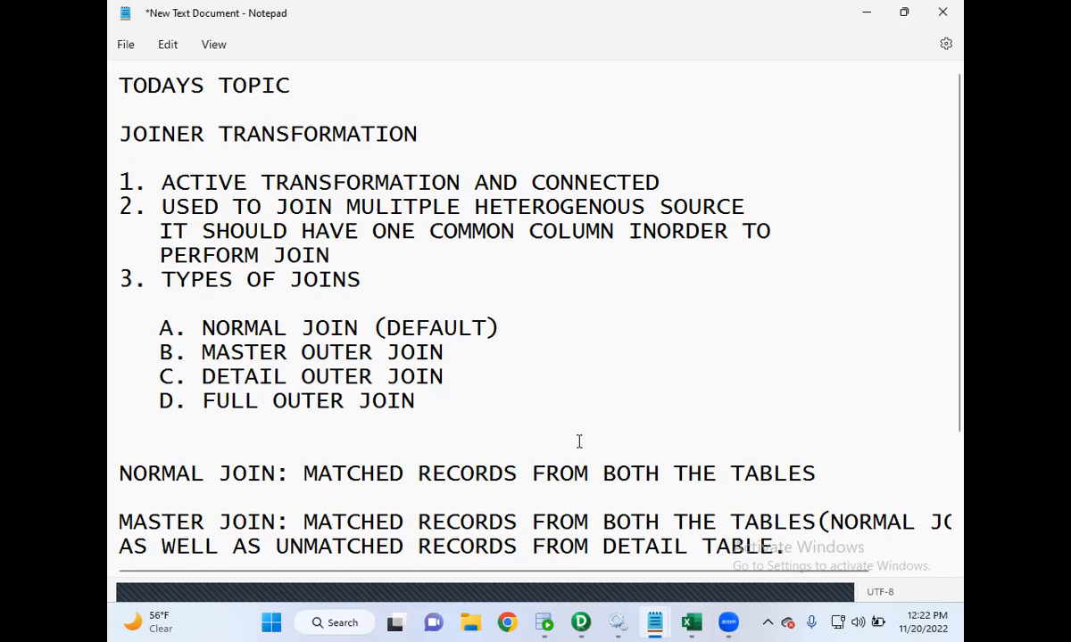
pyautogui.moveTo(653, 616)
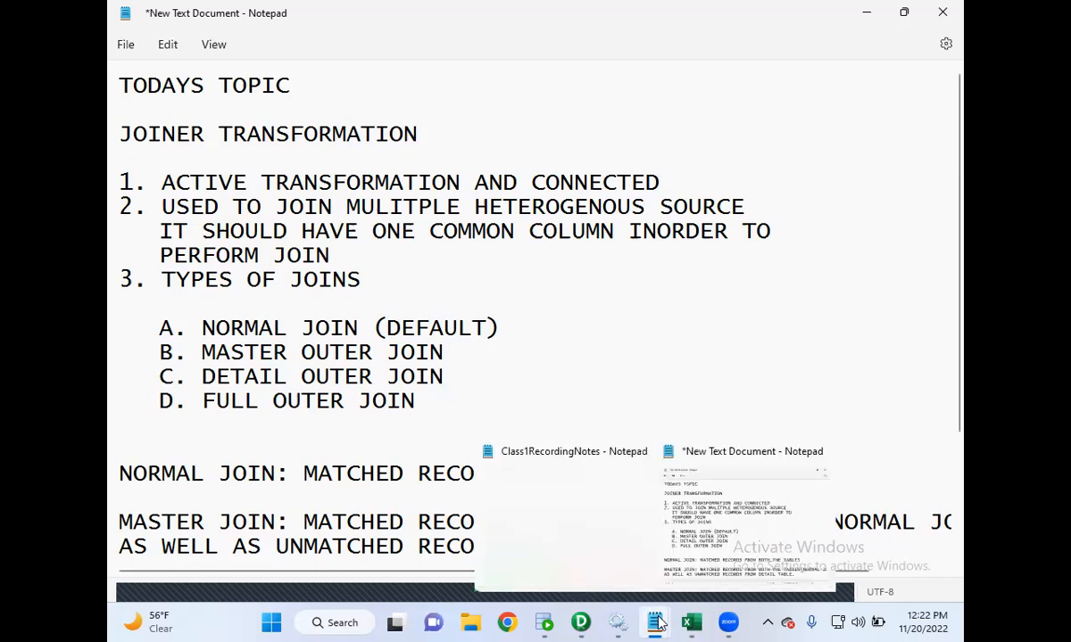
pyautogui.click(568, 515)
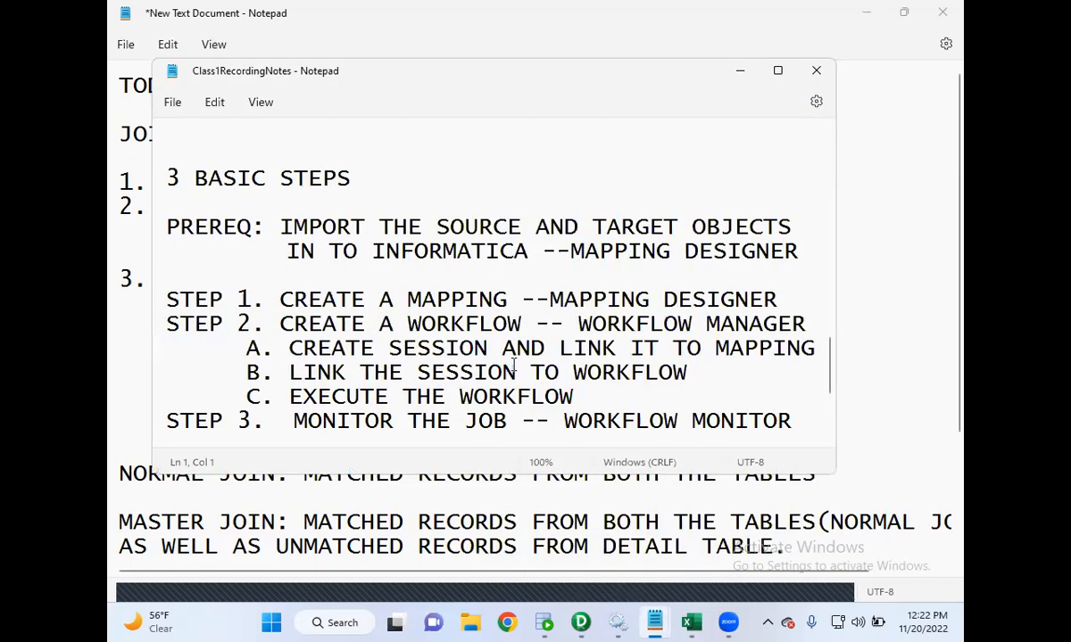
pyautogui.click(431, 252)
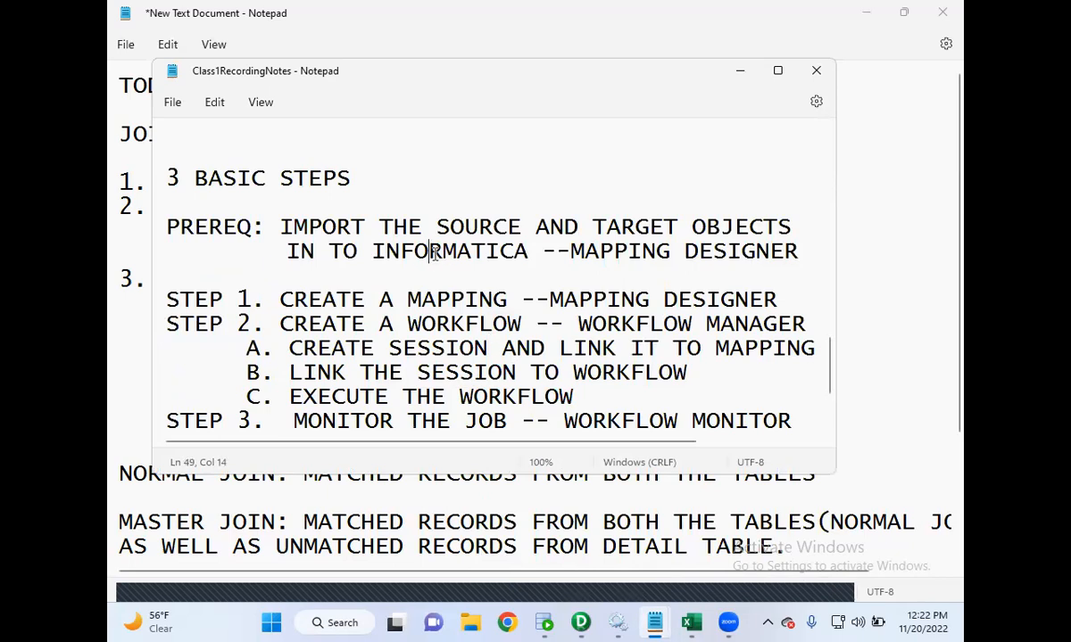
pyautogui.moveTo(251, 225); pyautogui.dragTo(464, 254)
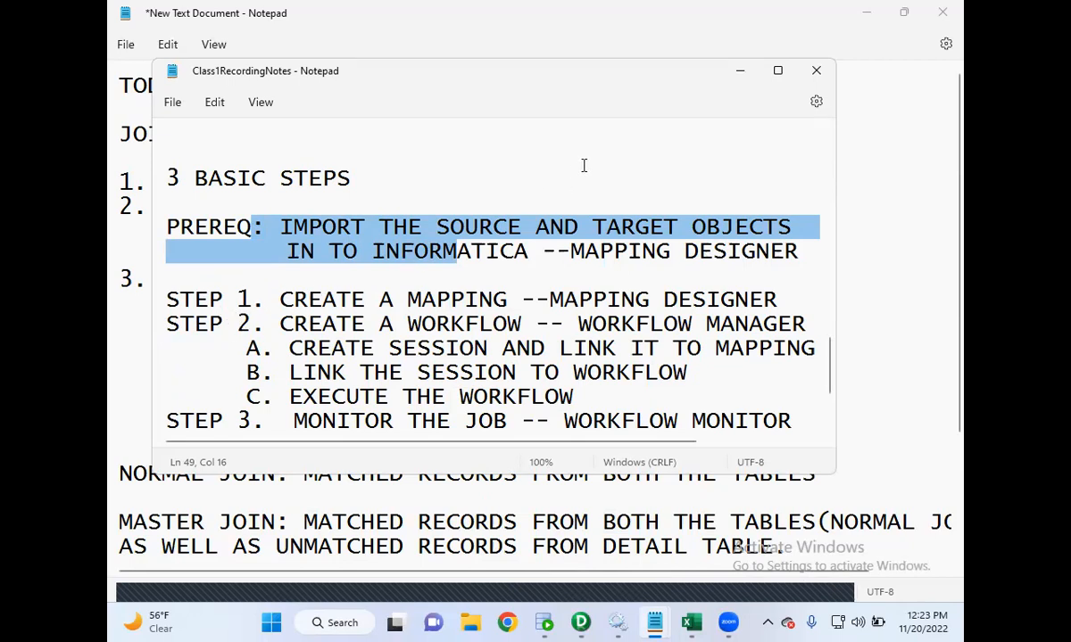
pyautogui.click(740, 72)
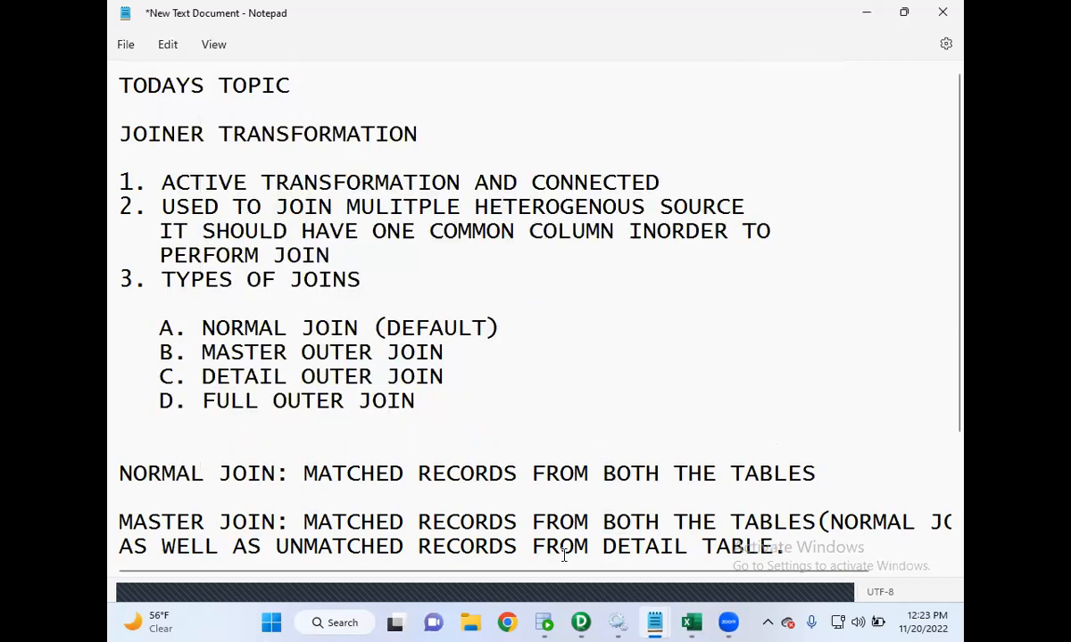
# - Switch to SQL Developer and add the query SELECT * FROM DEPT; below the EMPSRC query in the SRCDB worksheet
pyautogui.click(545, 622)
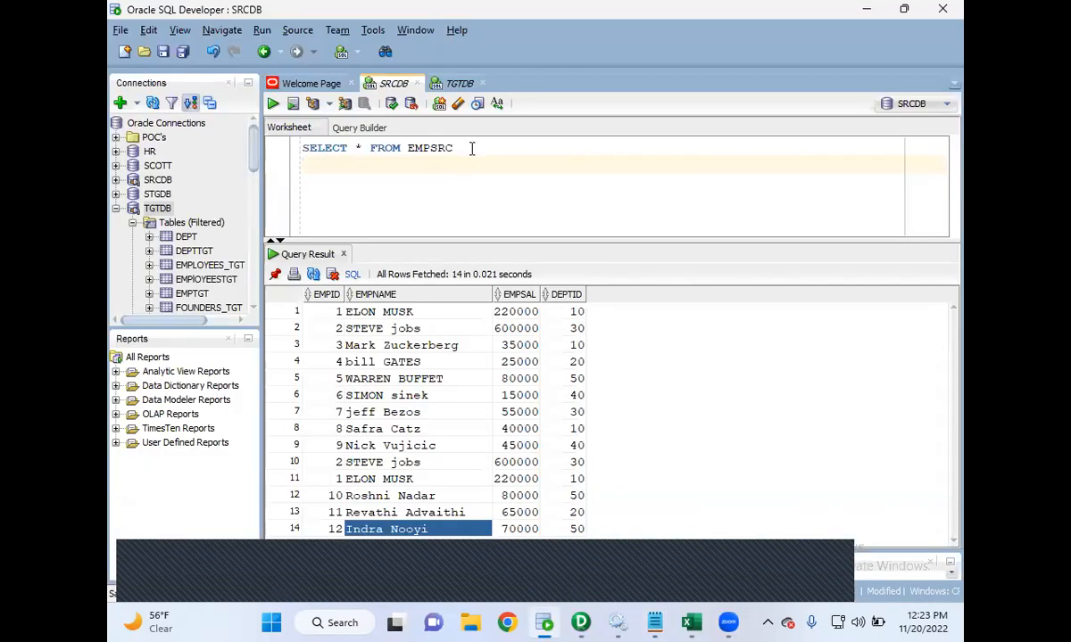
pyautogui.press('Return')
pyautogui.press('Return')
pyautogui.press('Return')
pyautogui.write('SEEL')
pyautogui.press('BackSpace')
pyautogui.write('ELECT')
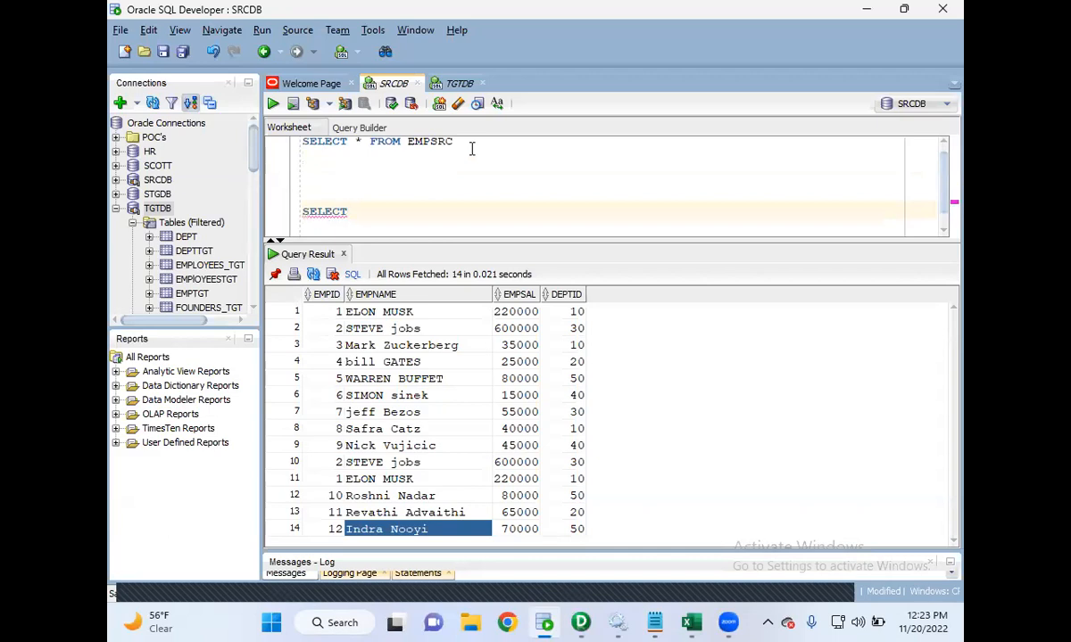
pyautogui.write(' * FROM DEPT;')
# - Add a semicolon to the end of the SELECT * FROM EMPSRC query
pyautogui.press('Return')
pyautogui.hotkey('ctrl', 'Home')
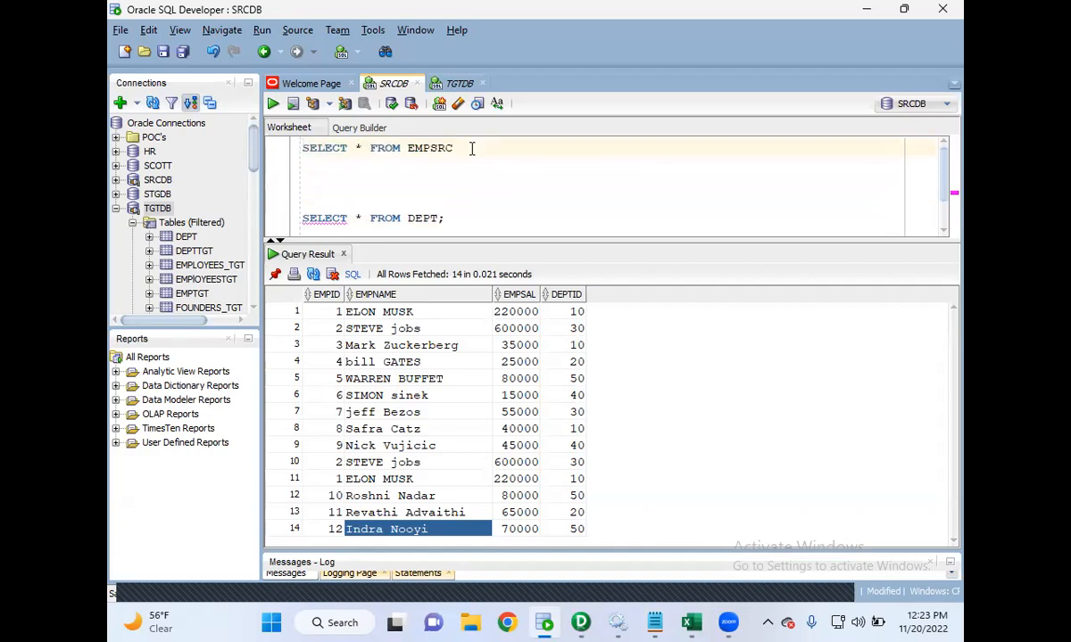
pyautogui.press('Right')
pyautogui.press('Right')
pyautogui.press('Right')
pyautogui.press('Right')
pyautogui.press('Right')
pyautogui.press('Right')
pyautogui.press('Right')
pyautogui.press('Right')
pyautogui.press('Right')
pyautogui.press('Right')
pyautogui.press('Right')
pyautogui.press('Right')
pyautogui.press('Right')
pyautogui.press('Right')
pyautogui.press('Right')
pyautogui.press('Right')
pyautogui.press('Right')
pyautogui.press('Right')
pyautogui.press('Right')
pyautogui.press('Right')
pyautogui.press('Left')
pyautogui.press('Left')
pyautogui.press('Left')
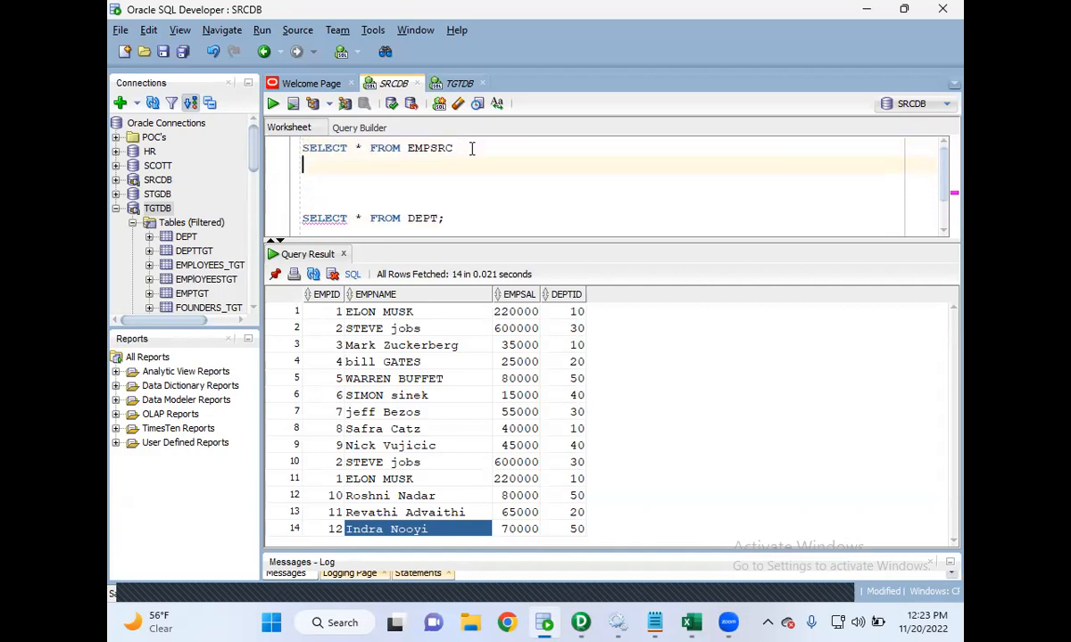
pyautogui.write(';')
# - Select and run the SELECT * FROM EMPSRC; query
pyautogui.tripleClick(472, 148)
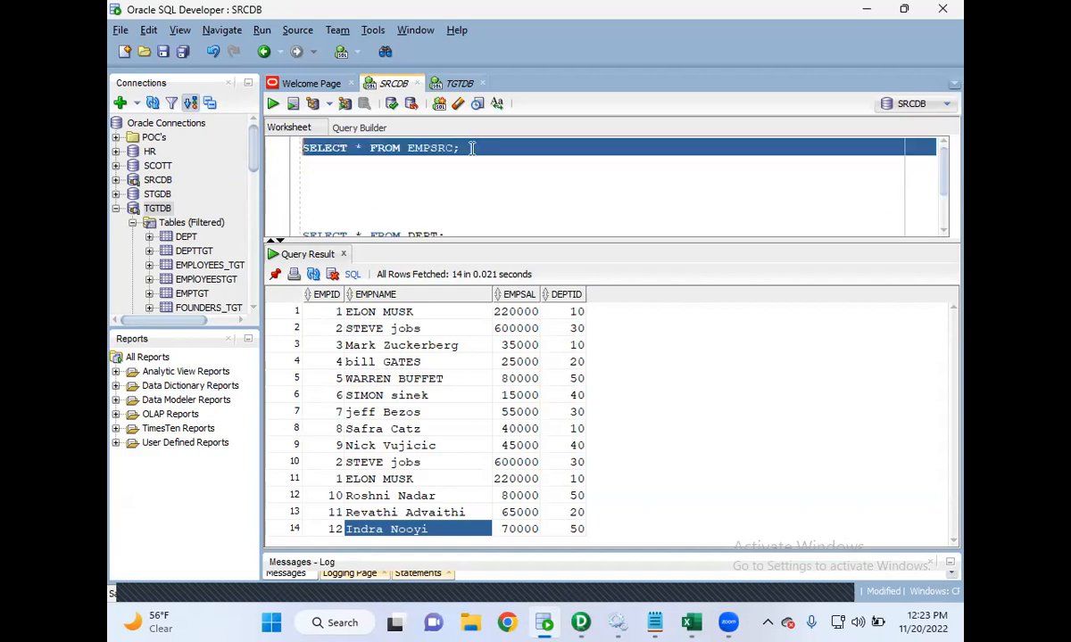
pyautogui.click(273, 104)
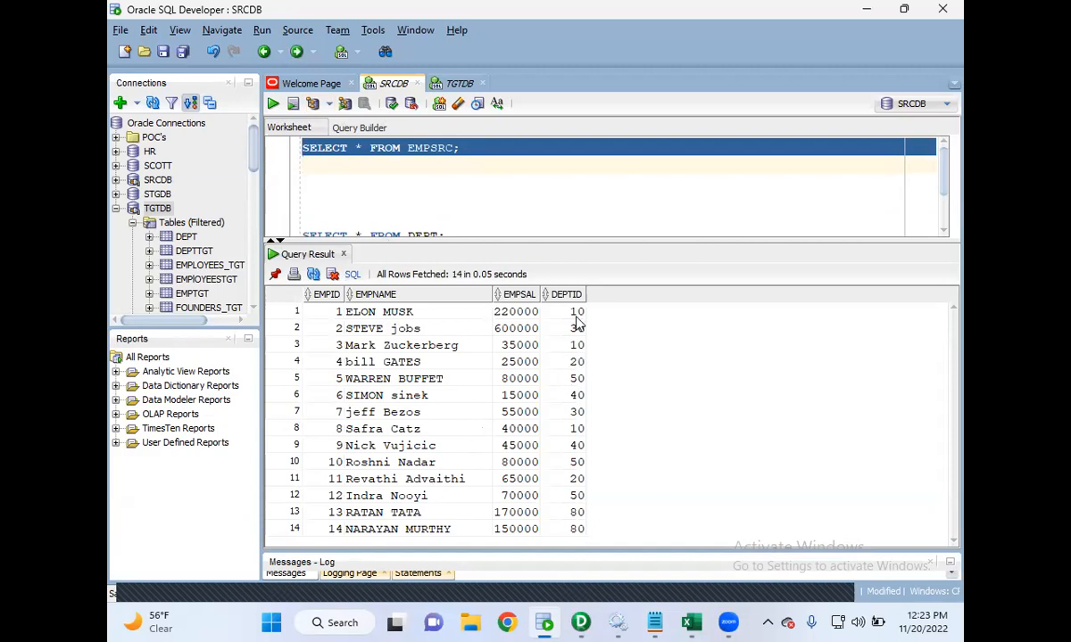
# - Remove the blank lines between the EMPSRC and DEPT queries
pyautogui.click(366, 204)
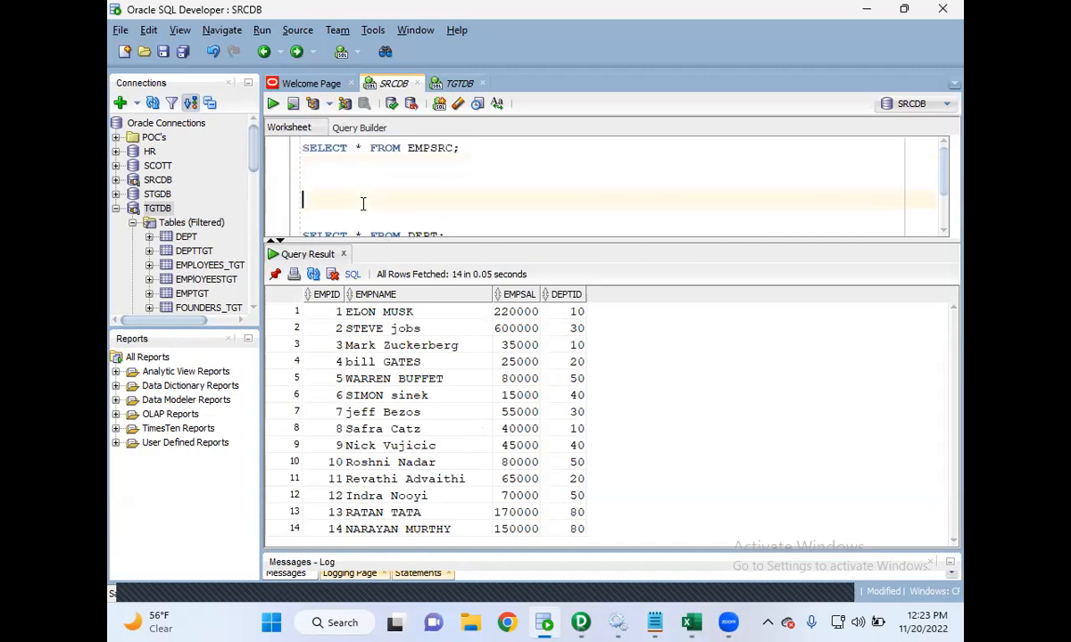
pyautogui.press('BackSpace')
pyautogui.press('BackSpace')
pyautogui.press('BackSpace')
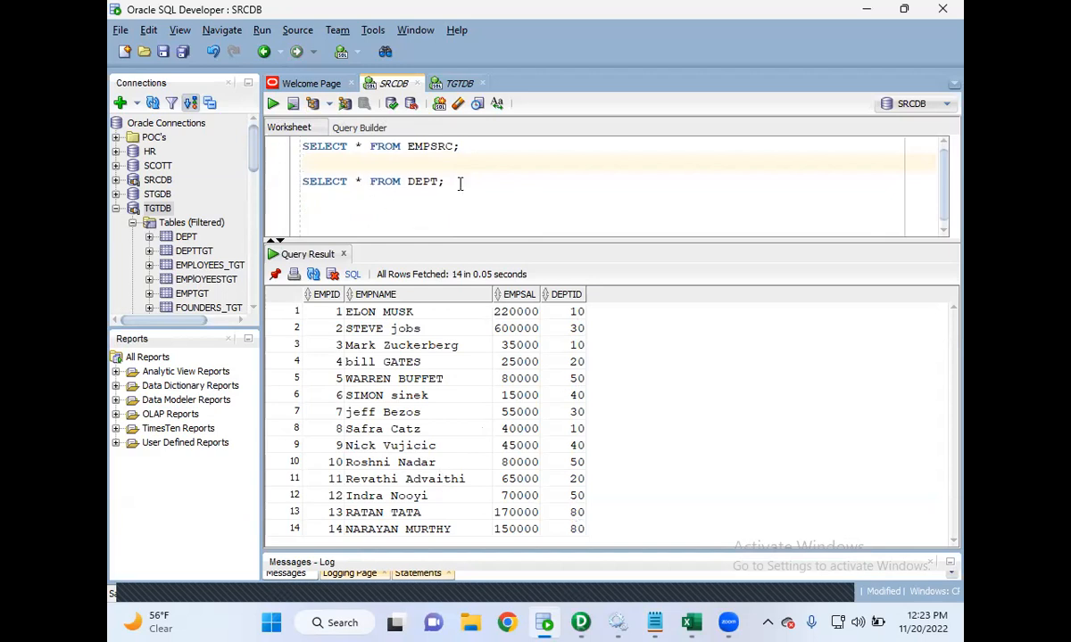
# - Select and run the SELECT * FROM DEPT; query
pyautogui.moveTo(439, 181); pyautogui.dragTo(253, 175)
pyautogui.hotkey('ctrl', 'Return')
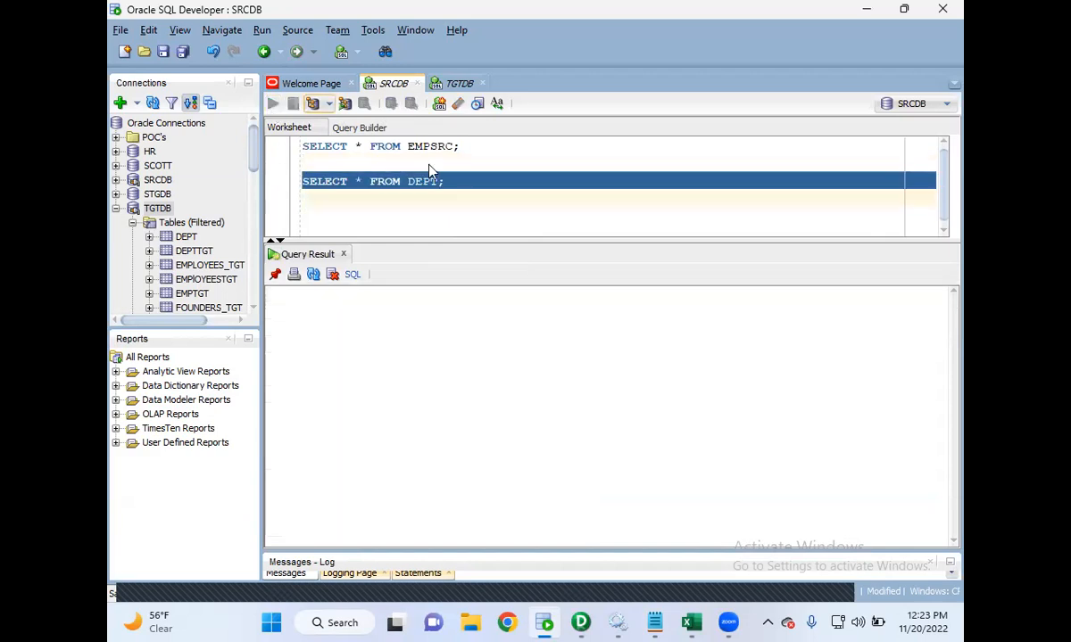
# - Write a requirement note below the queries: "REQUIREMENT:" and "LAOD THE EMPLOYEES DATA INTOP TARGET TABLE ALONG WITH THIER DEPTNAMES"
pyautogui.click(498, 189)
pyautogui.press('Return')
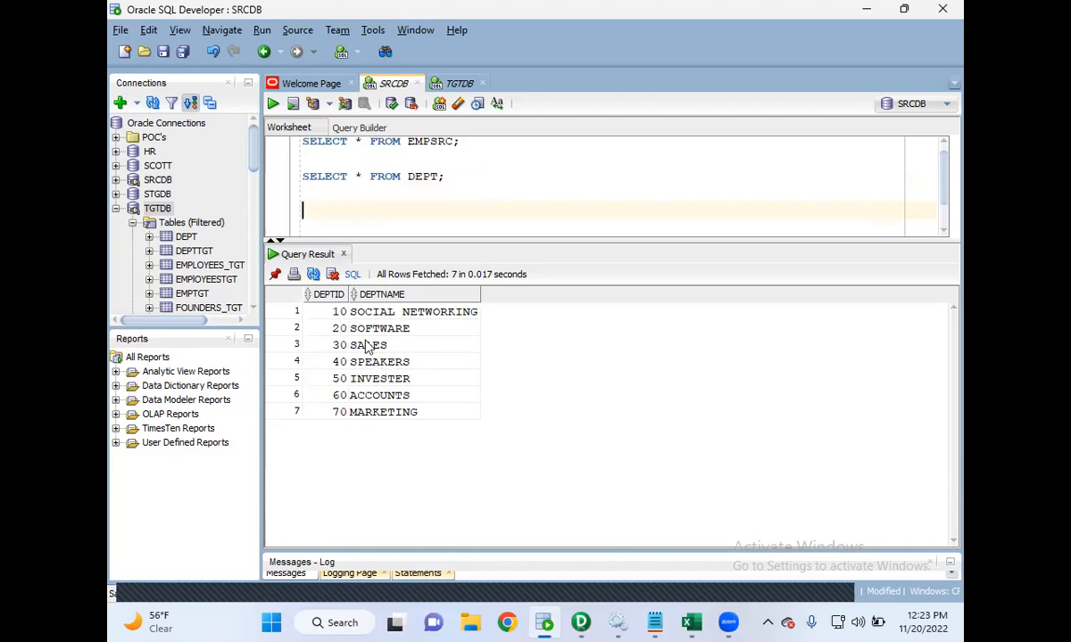
pyautogui.write('REQUIREMENT')
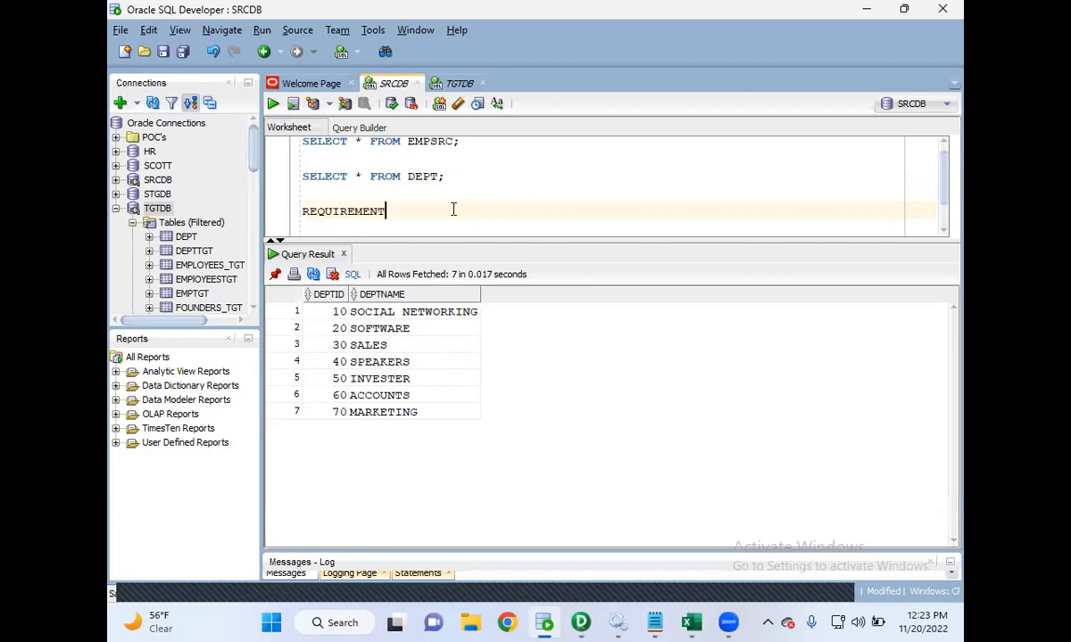
pyautogui.write(':')
pyautogui.press('Return')
pyautogui.press('Return')
pyautogui.write('LAO')
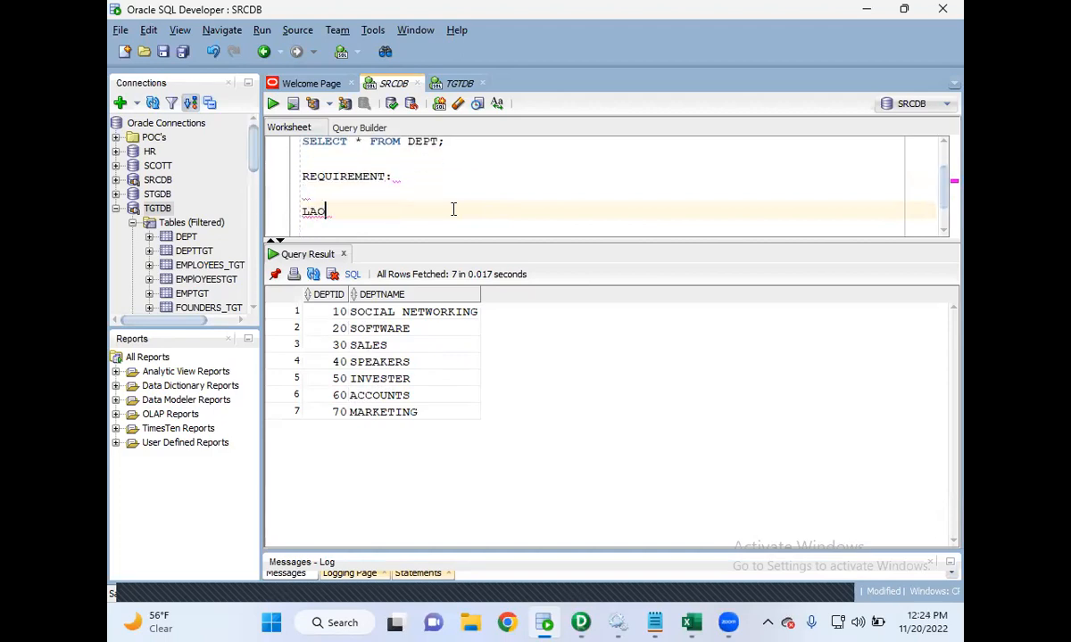
pyautogui.write('D THE')
pyautogui.press('BackSpace')
pyautogui.press('BackSpace')
pyautogui.write('HE EMPLOYEES DATA INTOP TARGET ')
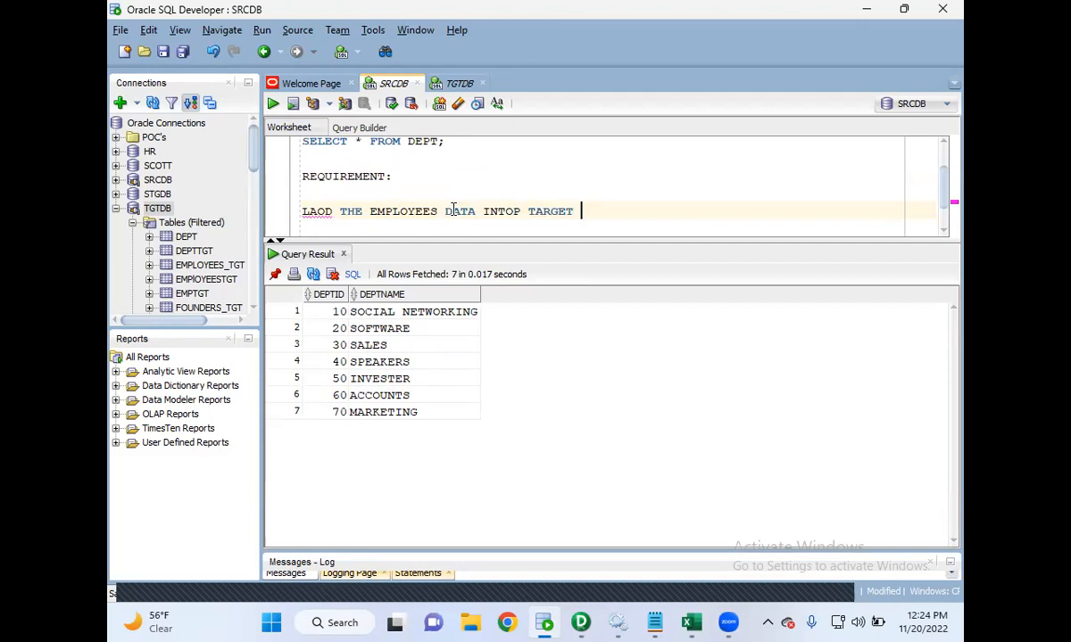
pyautogui.write('ABLE AL')
pyautogui.press('BackSpace')
pyautogui.press('BackSpace')
pyautogui.press('BackSpace')
pyautogui.press('BackSpace')
pyautogui.press('BackSpace')
pyautogui.press('BackSpace')
pyautogui.write('TABLE ALONG WITH THIER DEPTNAMES')
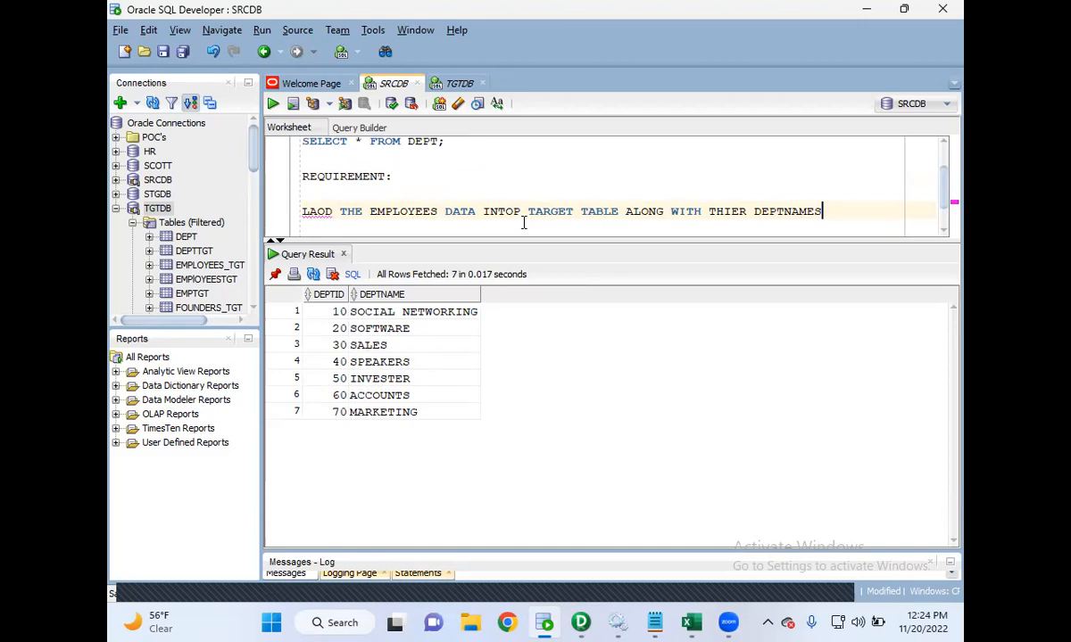
# - Correct LAOD to LOAD in the requirement and remove the blank line above it
pyautogui.click(324, 212)
pyautogui.press('BackSpace')
pyautogui.press('BackSpace')
pyautogui.write('OA')
pyautogui.click(315, 196)
pyautogui.press('BackSpace')
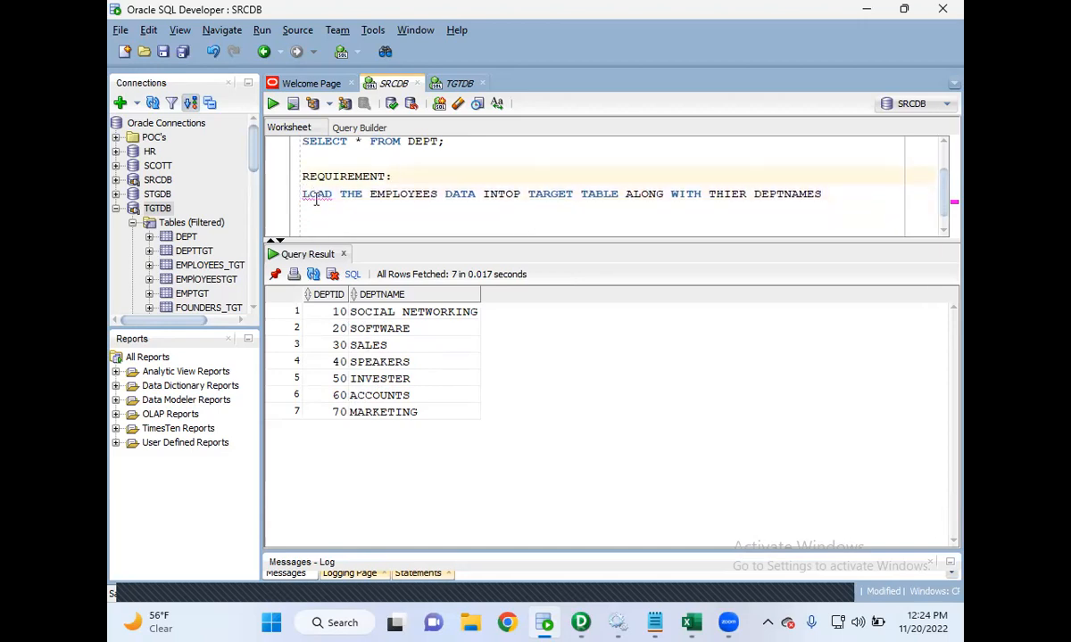
# - Switch to the TGTDB worksheet and run the SELECT * FROM EMPTGT query
pyautogui.click(455, 88)
pyautogui.click(450, 174)
pyautogui.moveTo(483, 147); pyautogui.dragTo(272, 156)
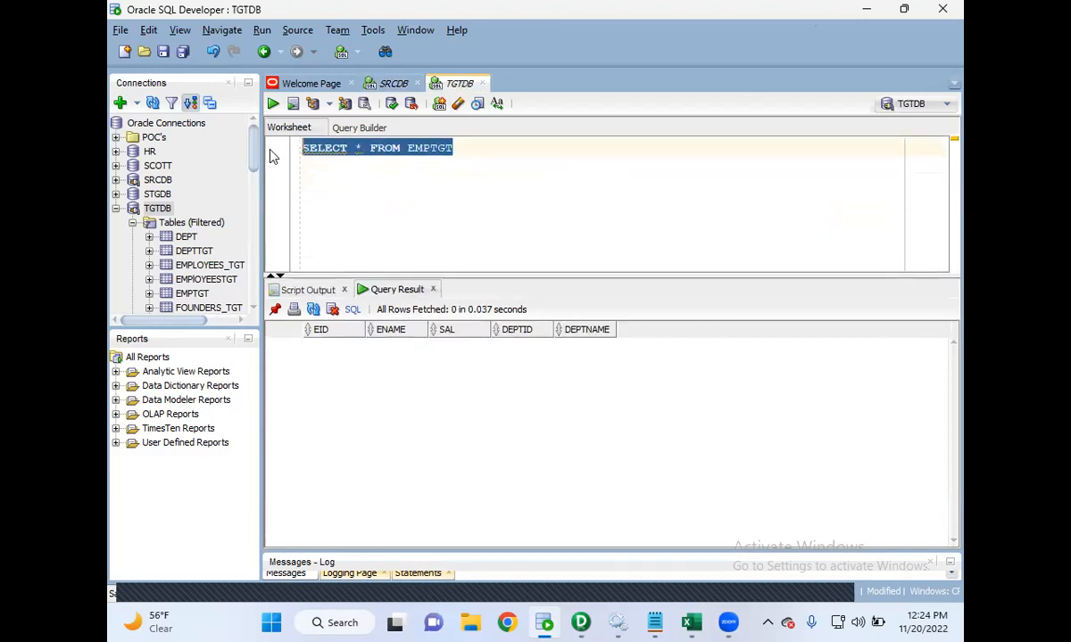
pyautogui.click(273, 105)
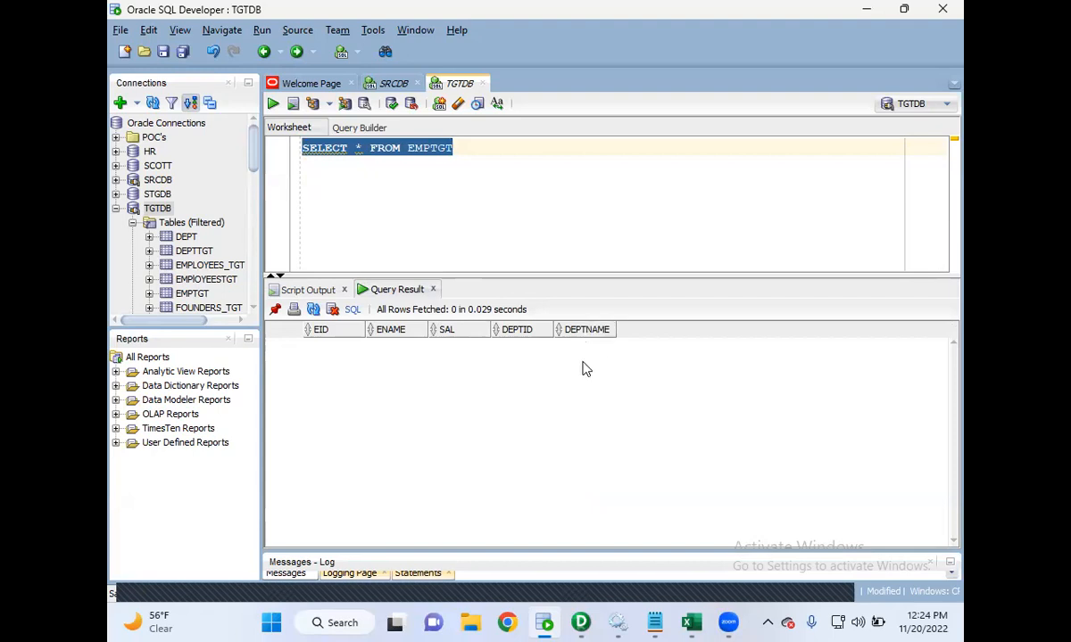
# - Switch to the SRCDB worksheet and run the SELECT * FROM EMPSRC; and SELECT * FROM DEPT; queries one after the other
pyautogui.click(373, 83)
pyautogui.scroll(1, 459, 163)
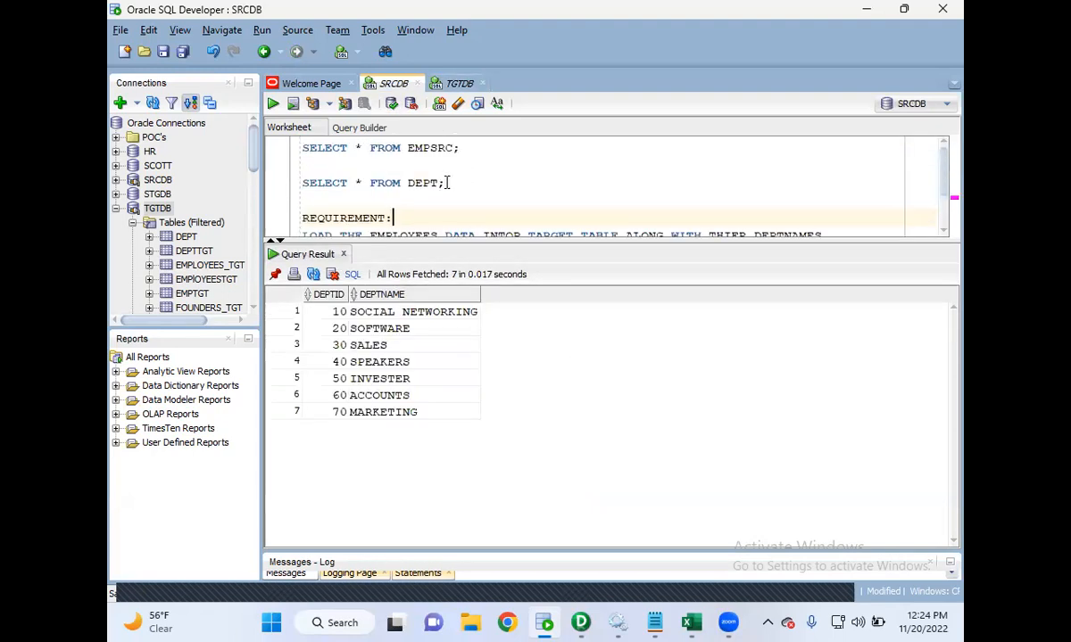
pyautogui.moveTo(473, 151); pyautogui.dragTo(270, 142)
pyautogui.click(273, 104)
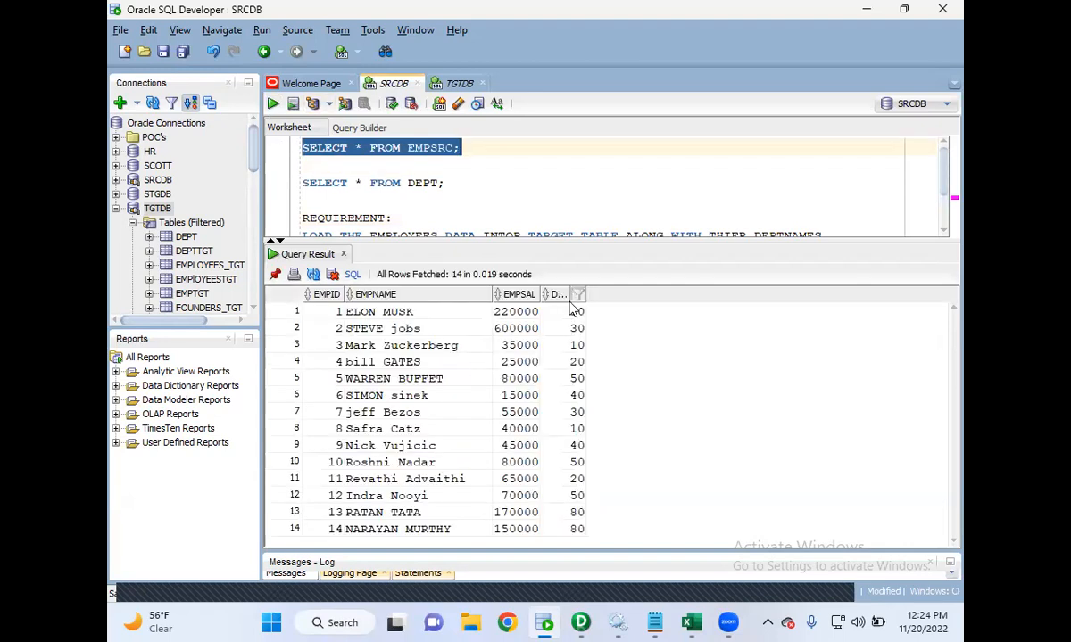
pyautogui.moveTo(449, 184); pyautogui.dragTo(278, 182)
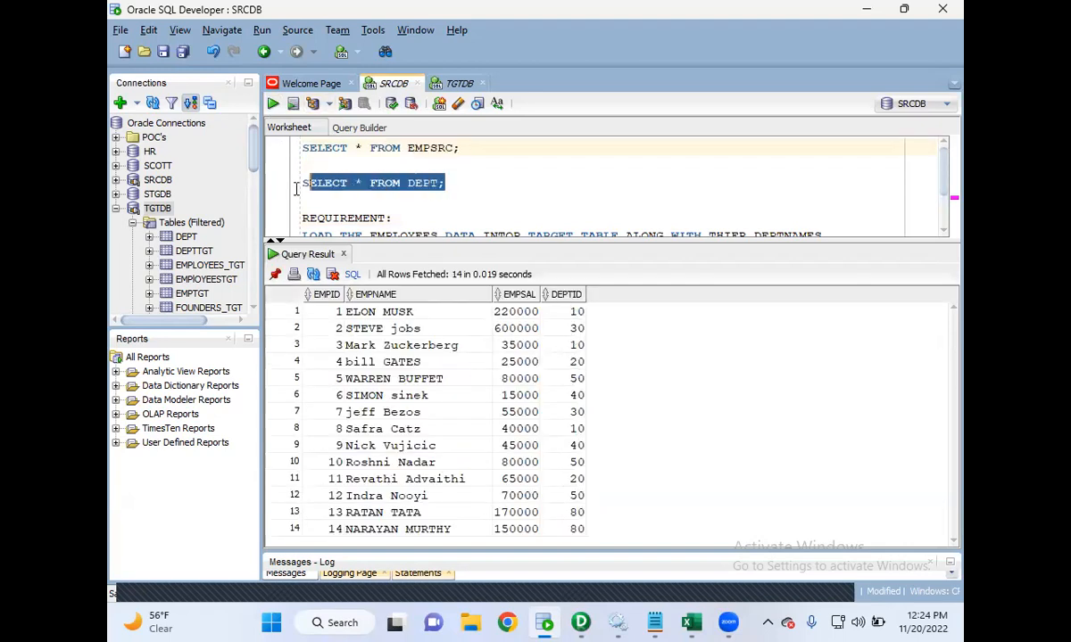
pyautogui.click(273, 105)
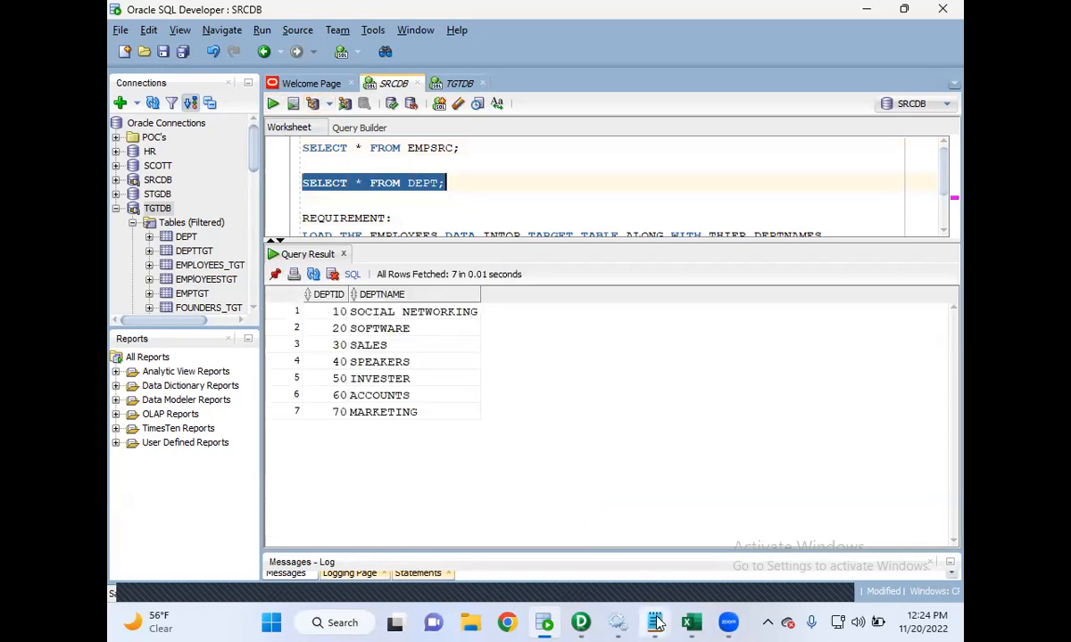
# - Switch to the Joiner Transformation notes and highlight the common-column requirement and the list of join types
pyautogui.moveTo(658, 622)
pyautogui.click(558, 516)
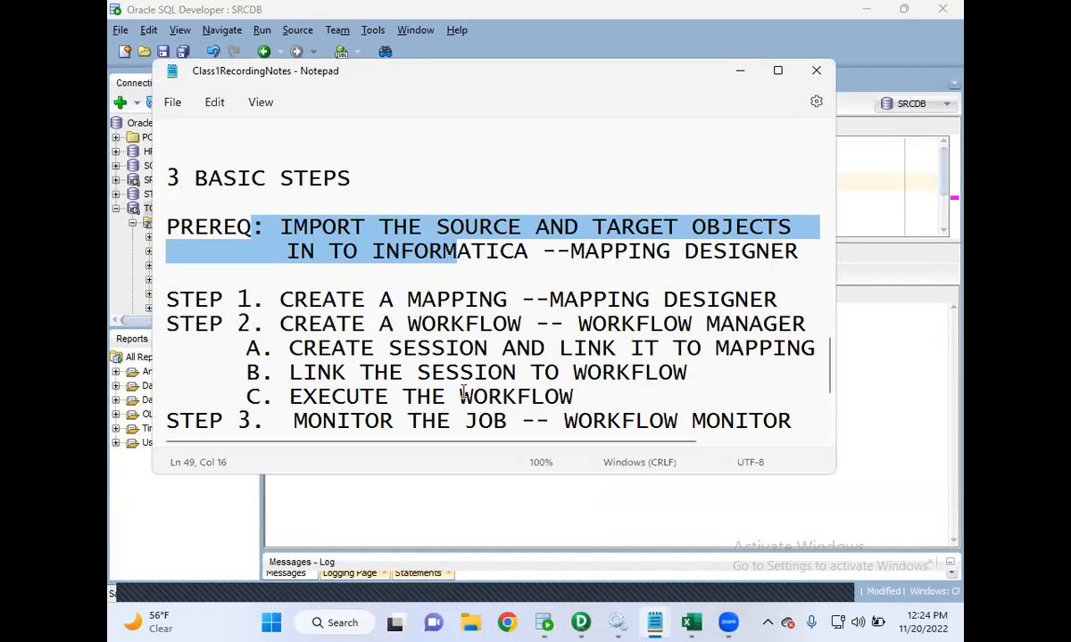
pyautogui.moveTo(654, 615)
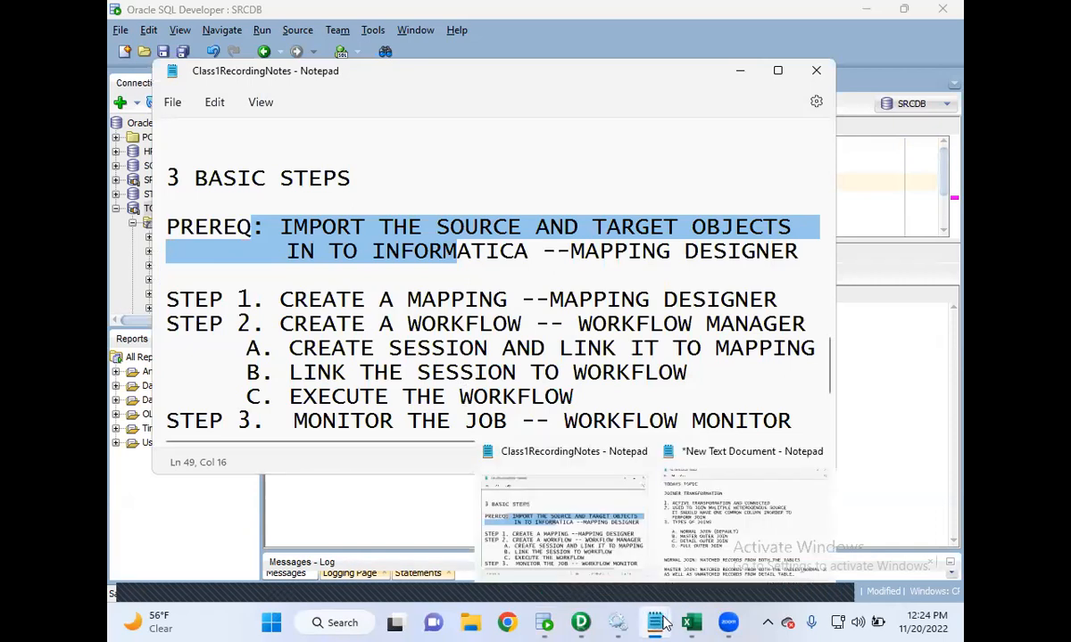
pyautogui.click(716, 571)
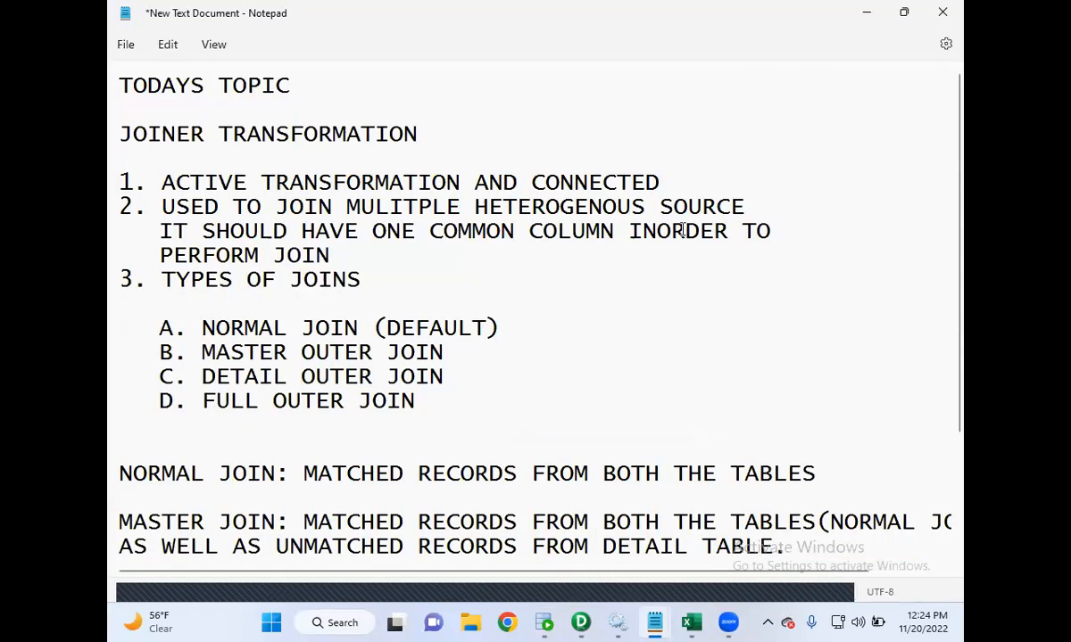
pyautogui.moveTo(616, 231); pyautogui.dragTo(372, 228)
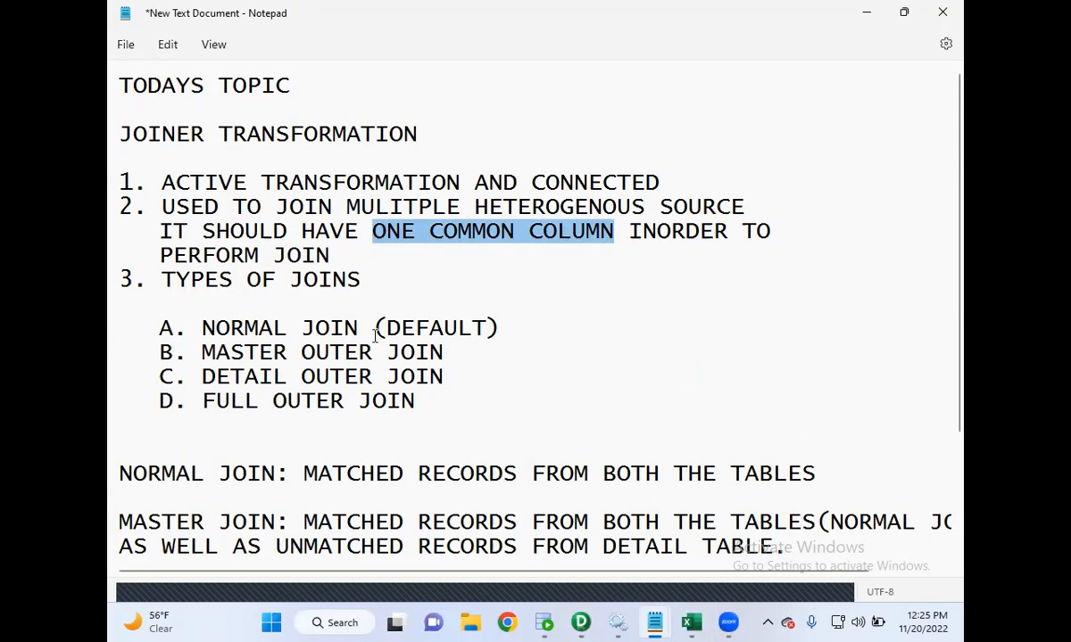
pyautogui.moveTo(414, 400); pyautogui.dragTo(122, 302)
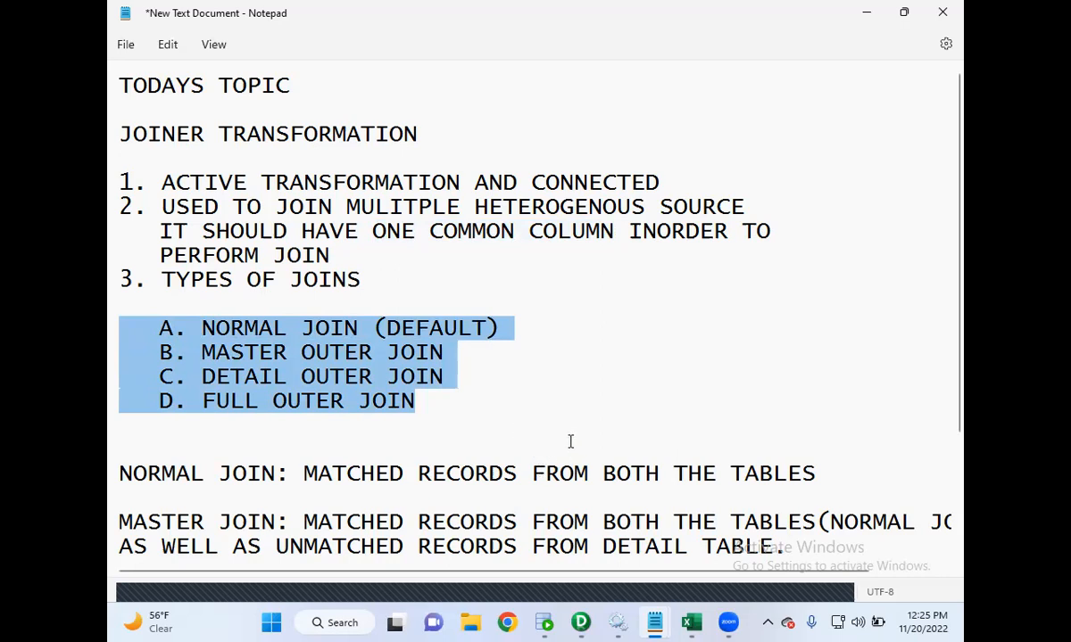
# - Switch to PowerCenter Designer and review the SRCDB source definitions and the EMPTGT target definition
pyautogui.click(583, 618)
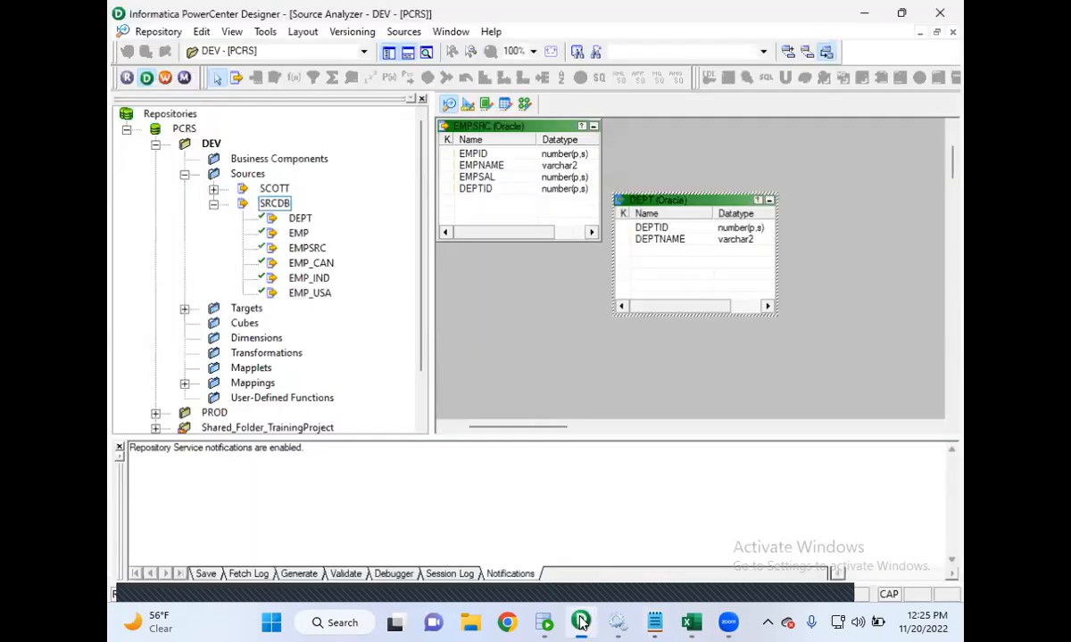
pyautogui.click(295, 246)
pyautogui.click(298, 216)
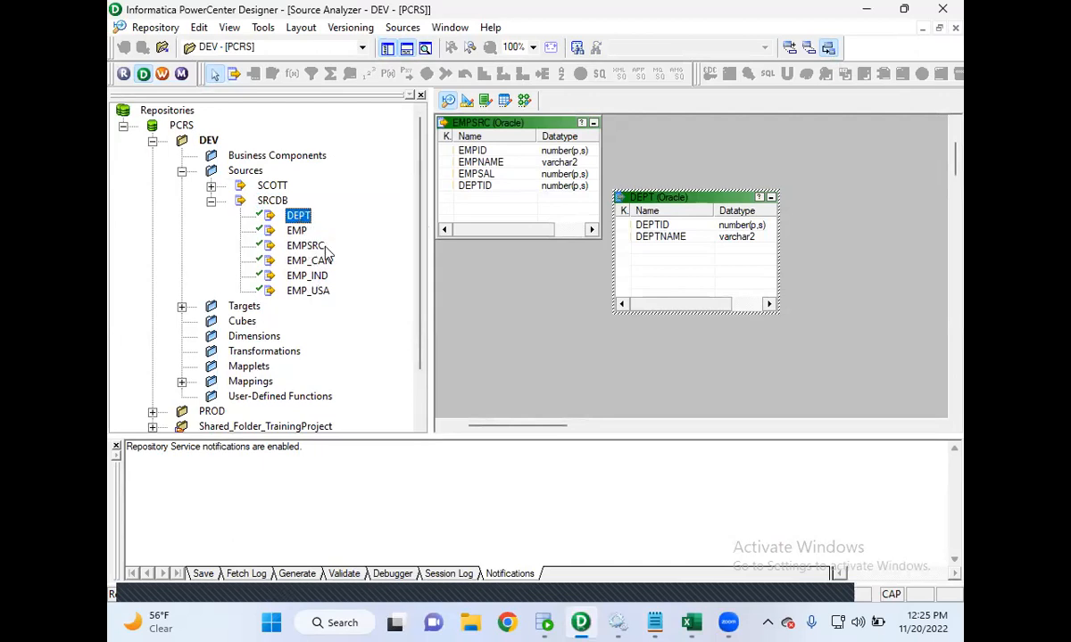
pyautogui.click(181, 307)
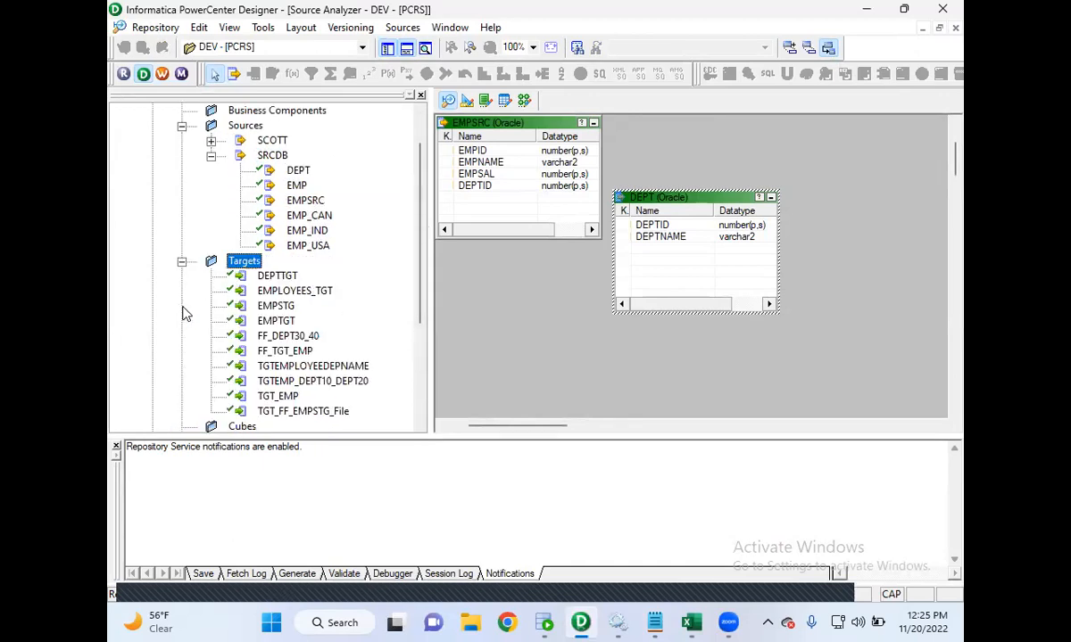
pyautogui.click(284, 323)
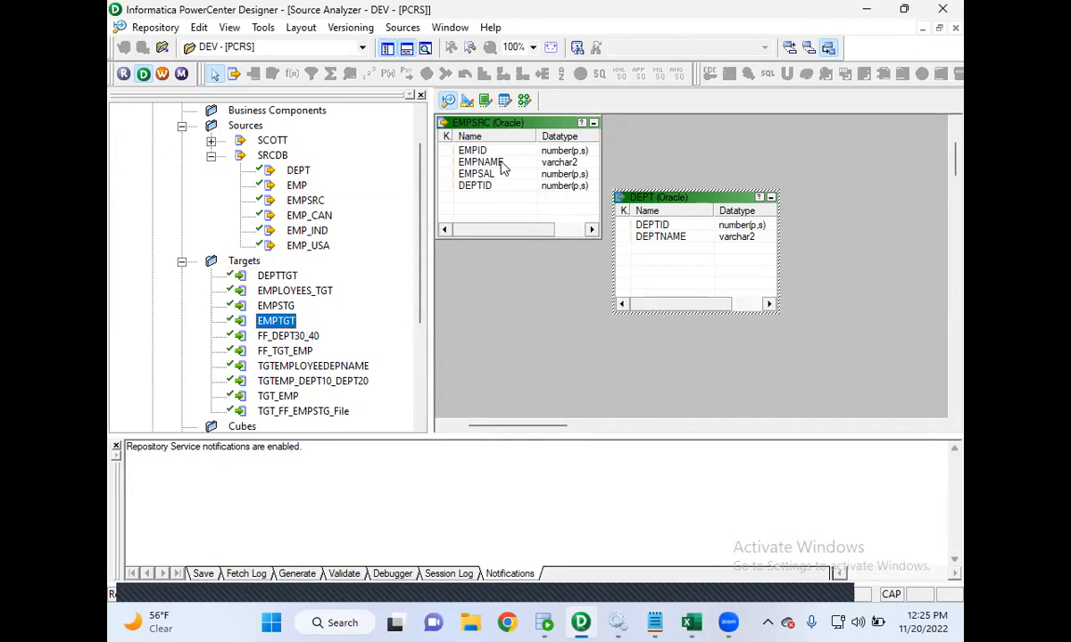
pyautogui.click(466, 102)
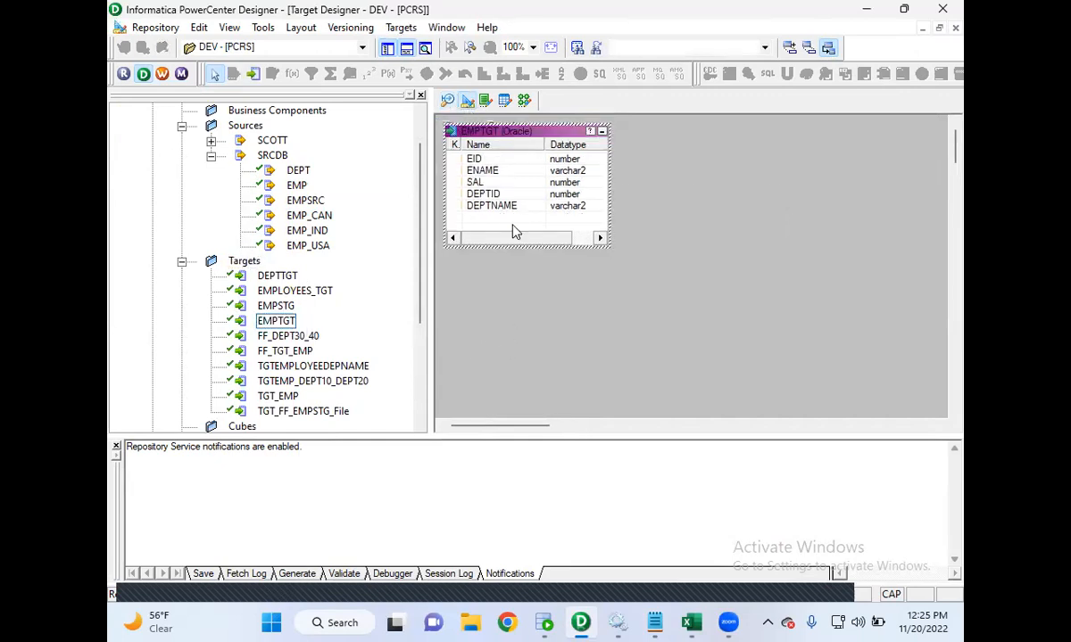
pyautogui.click(450, 102)
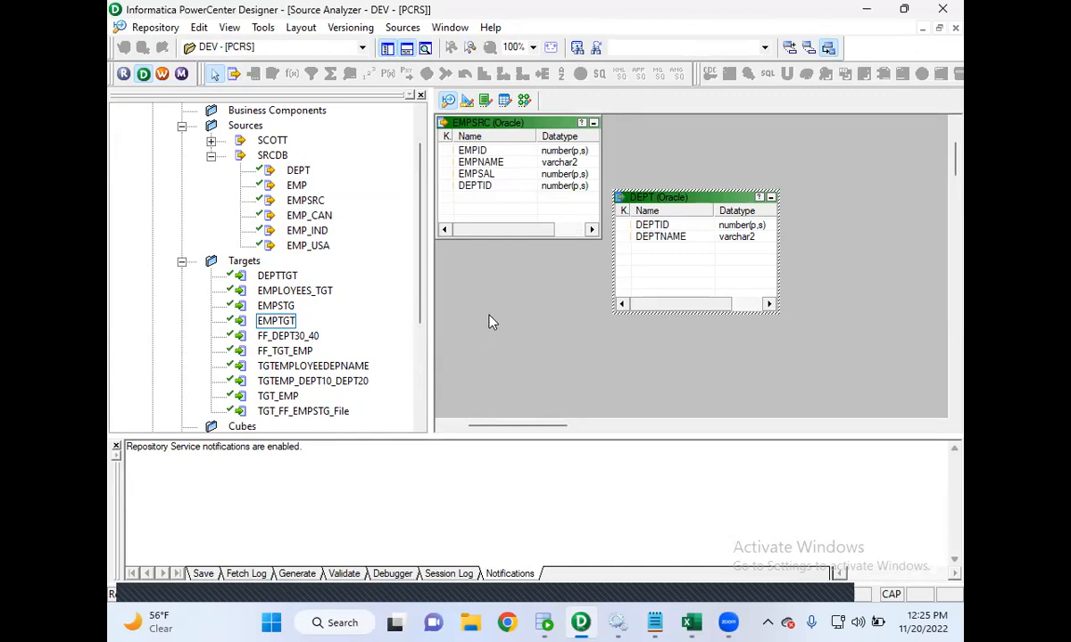
# - Open the class notes to highlight the prerequisite about importing source and target objects, then minimize them
pyautogui.moveTo(654, 623)
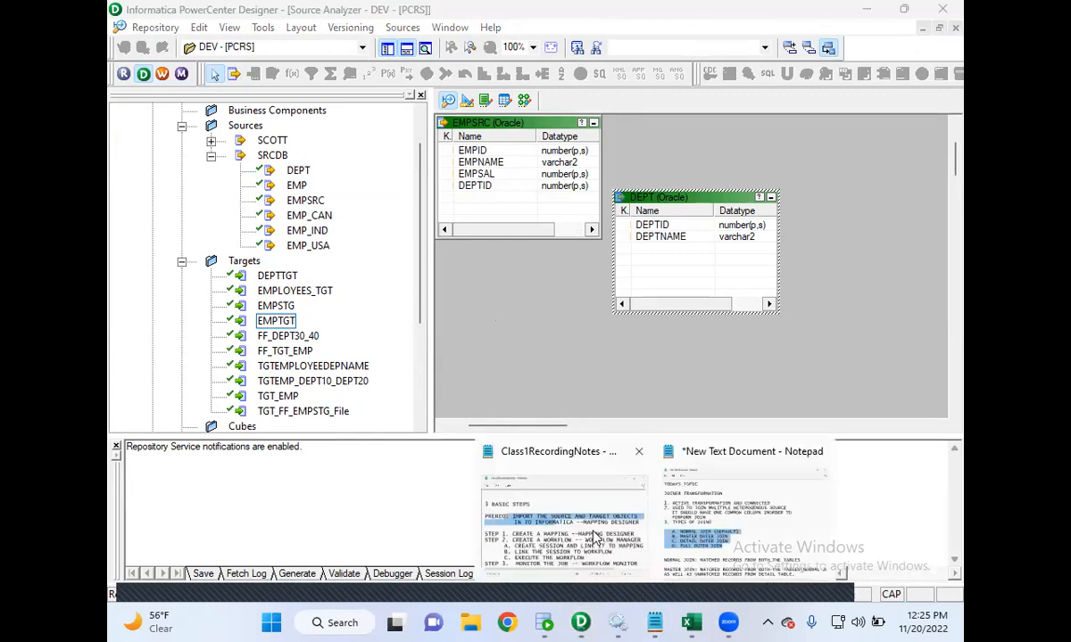
pyautogui.click(565, 506)
pyautogui.click(442, 253)
pyautogui.moveTo(528, 251); pyautogui.dragTo(282, 230)
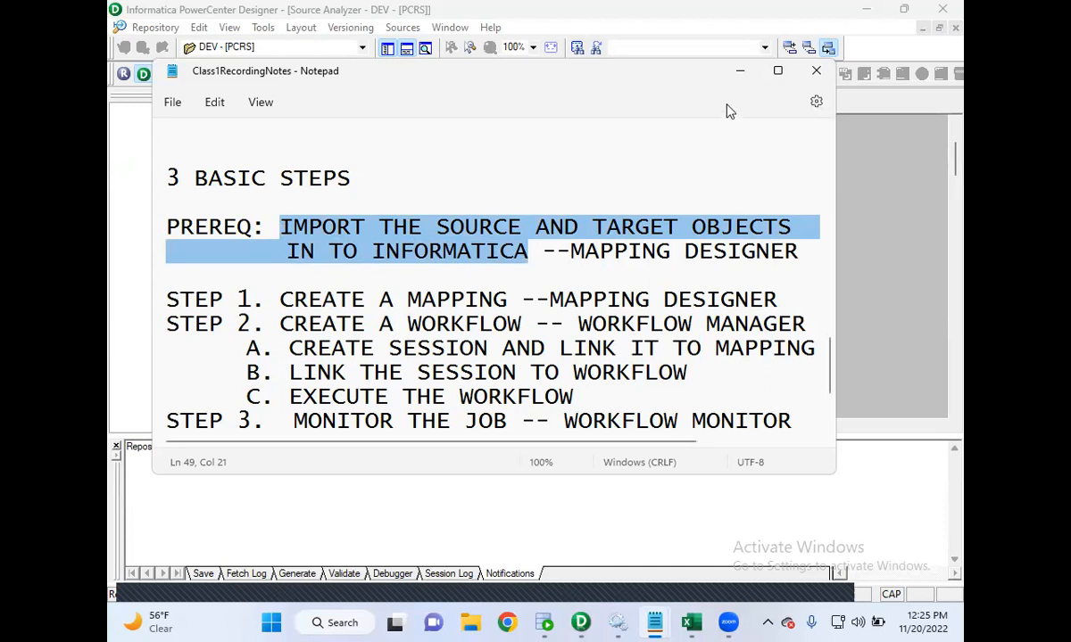
pyautogui.click(742, 74)
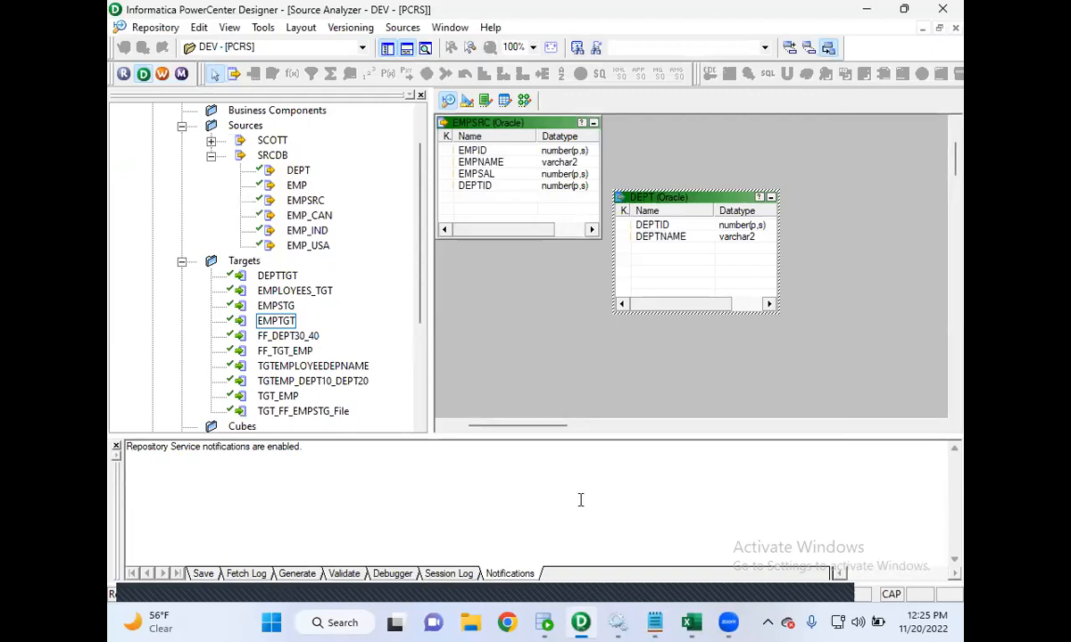
pyautogui.moveTo(656, 623)
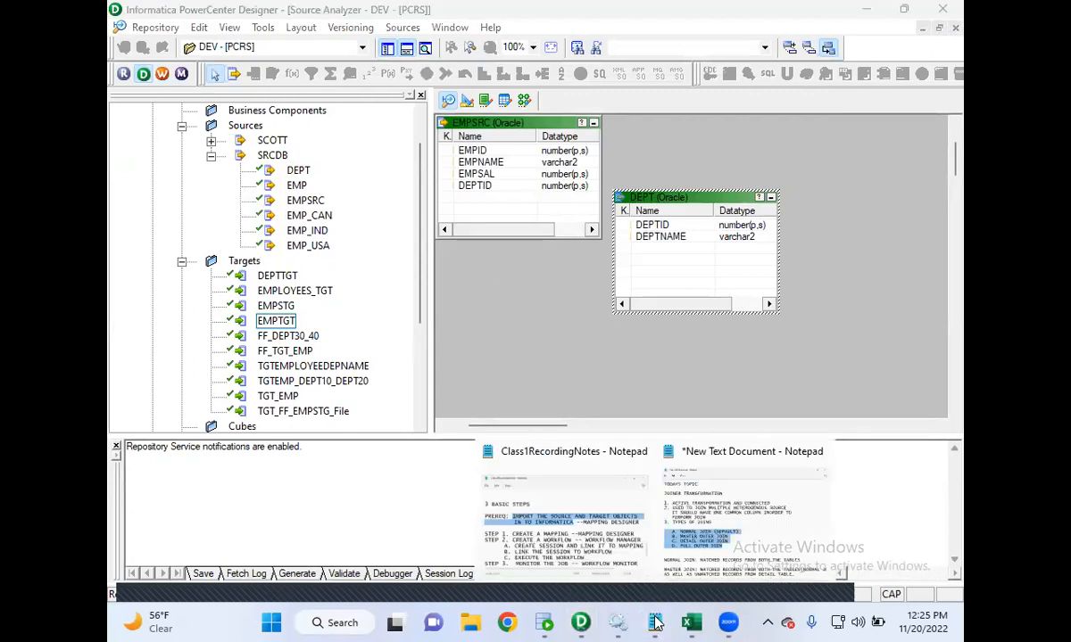
pyautogui.click(574, 535)
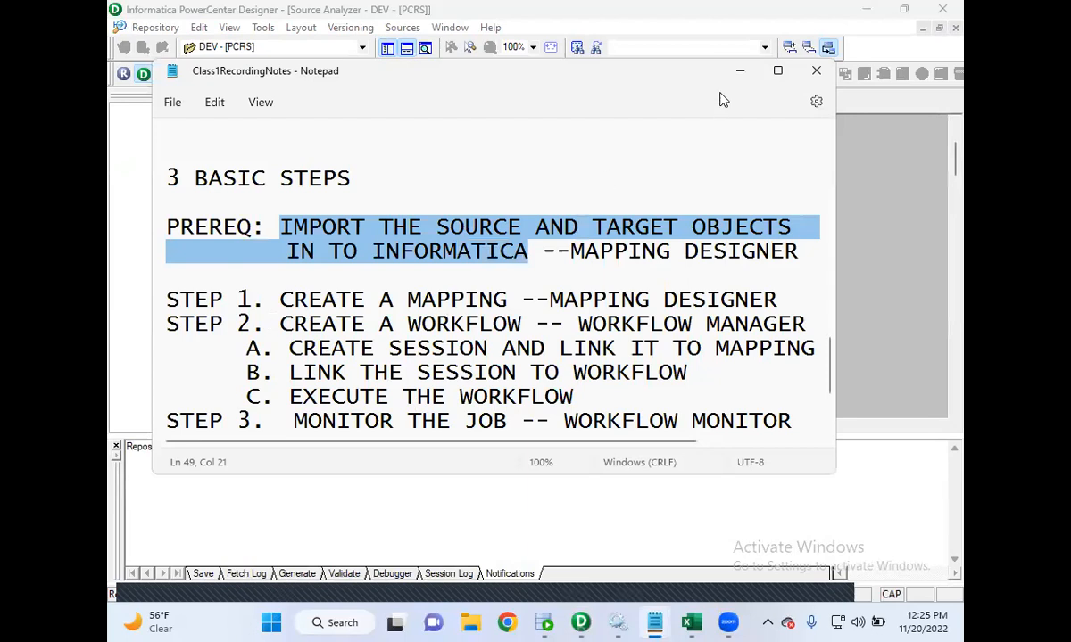
pyautogui.click(741, 73)
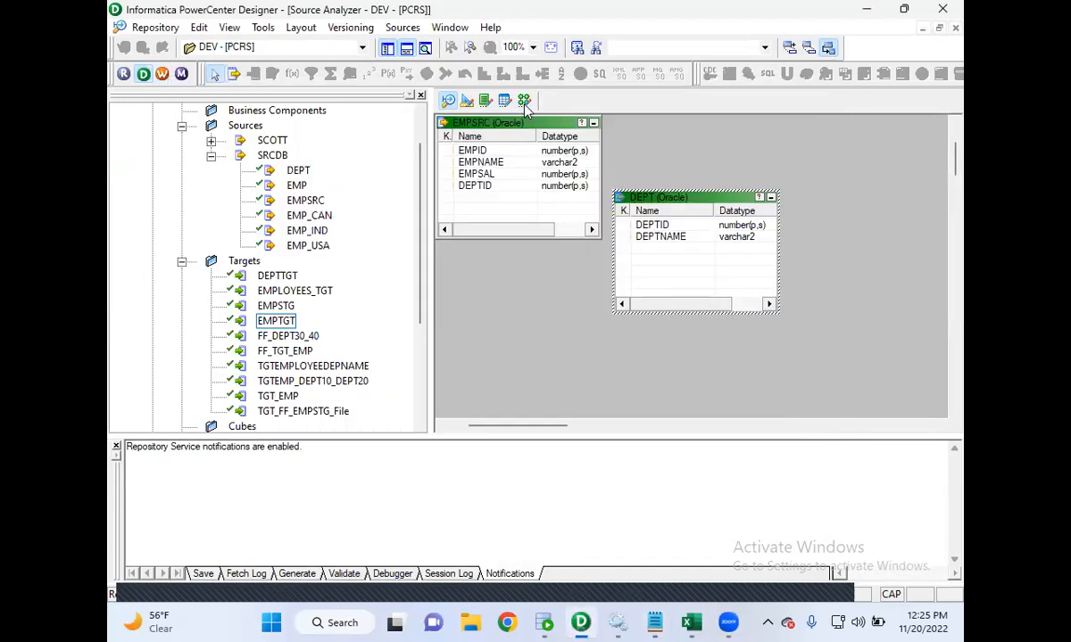
# - Open the Mapping Designer and create a new mapping named m_Joiner_Transformations
pyautogui.click(525, 101)
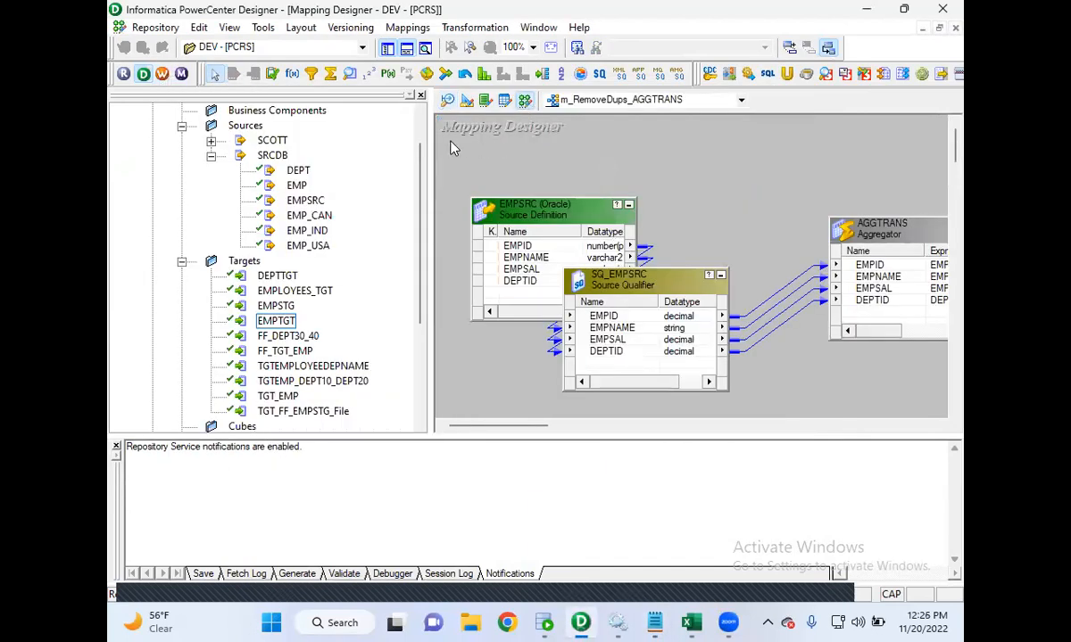
pyautogui.click(417, 31)
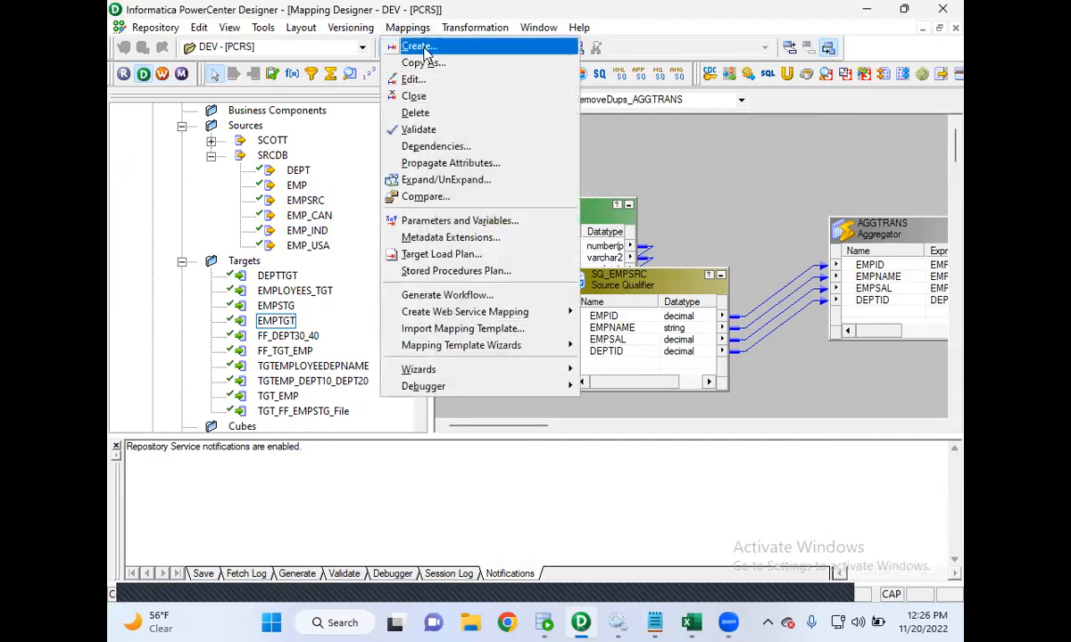
pyautogui.click(425, 46)
pyautogui.write('m_Joiner')
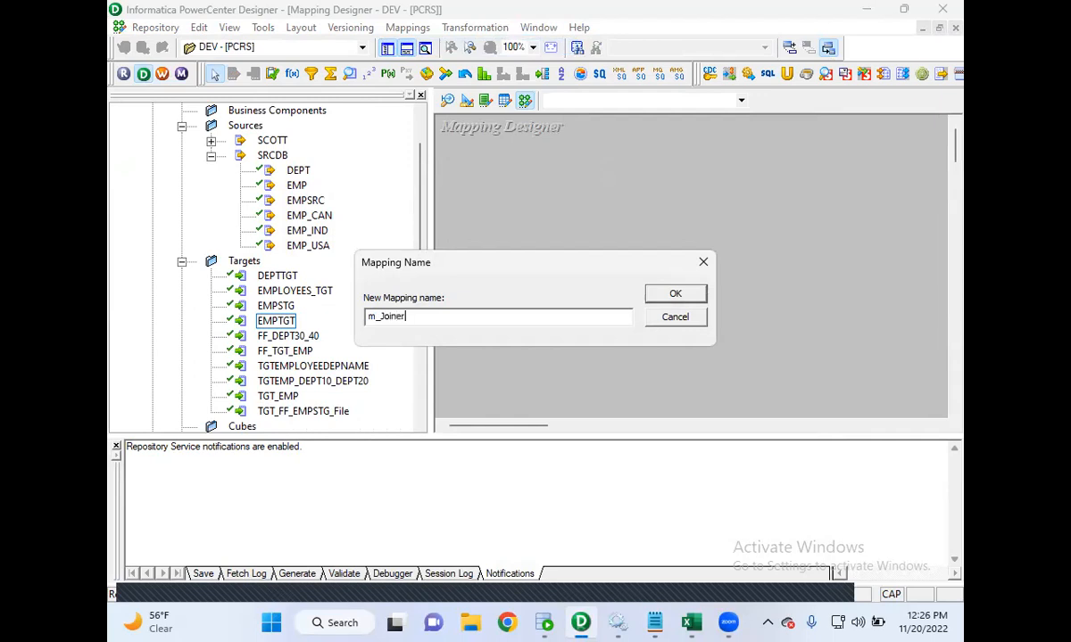
pyautogui.write('_Transdform')
pyautogui.click(662, 298)
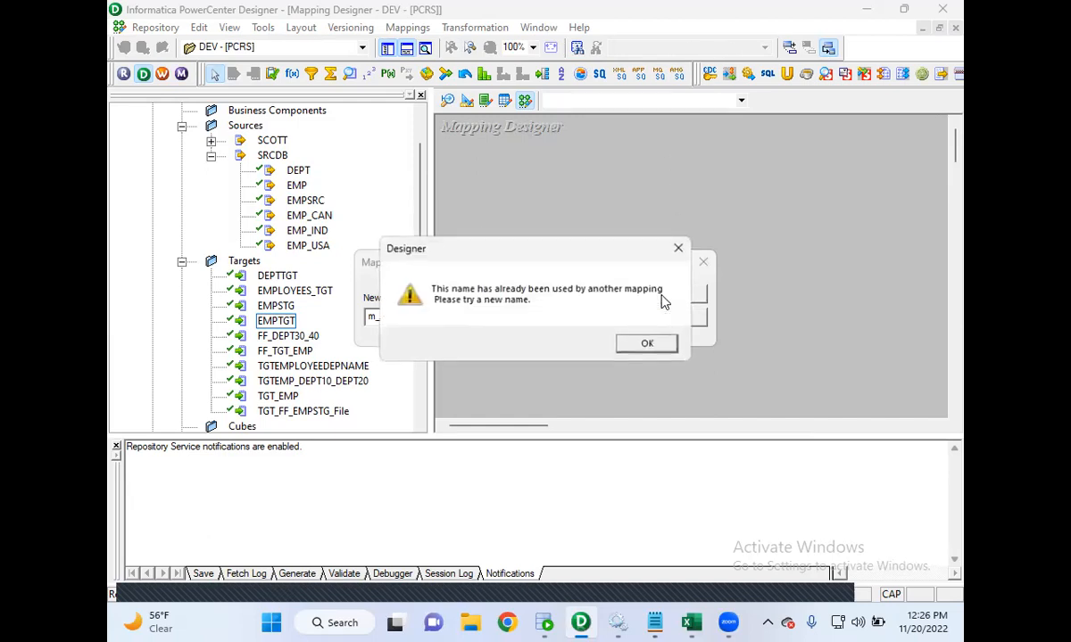
pyautogui.click(639, 348)
pyautogui.write('sformations')
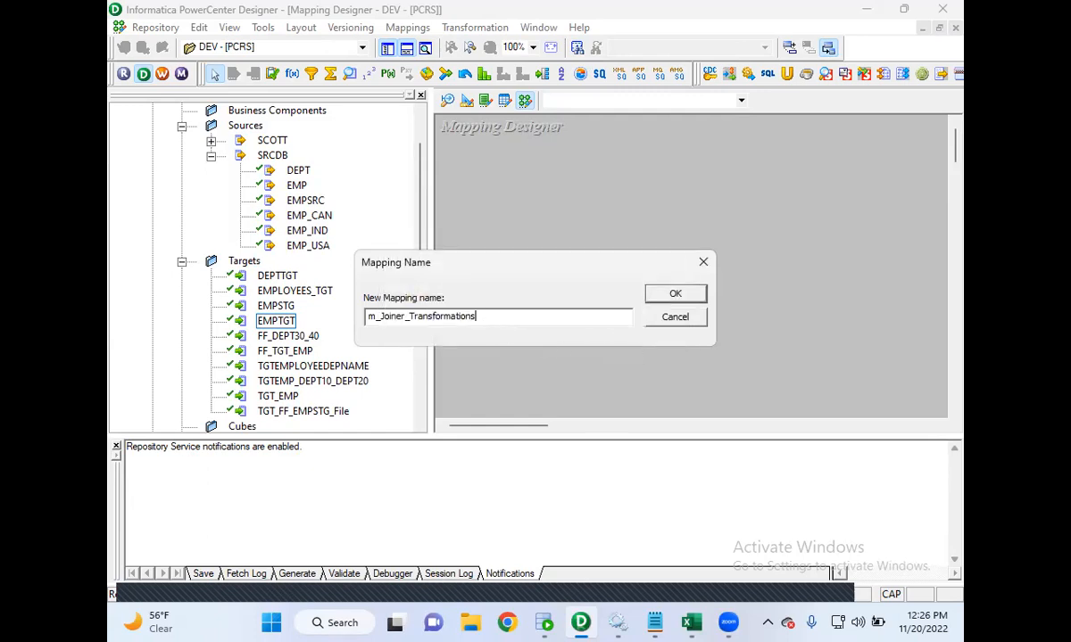
pyautogui.click(675, 295)
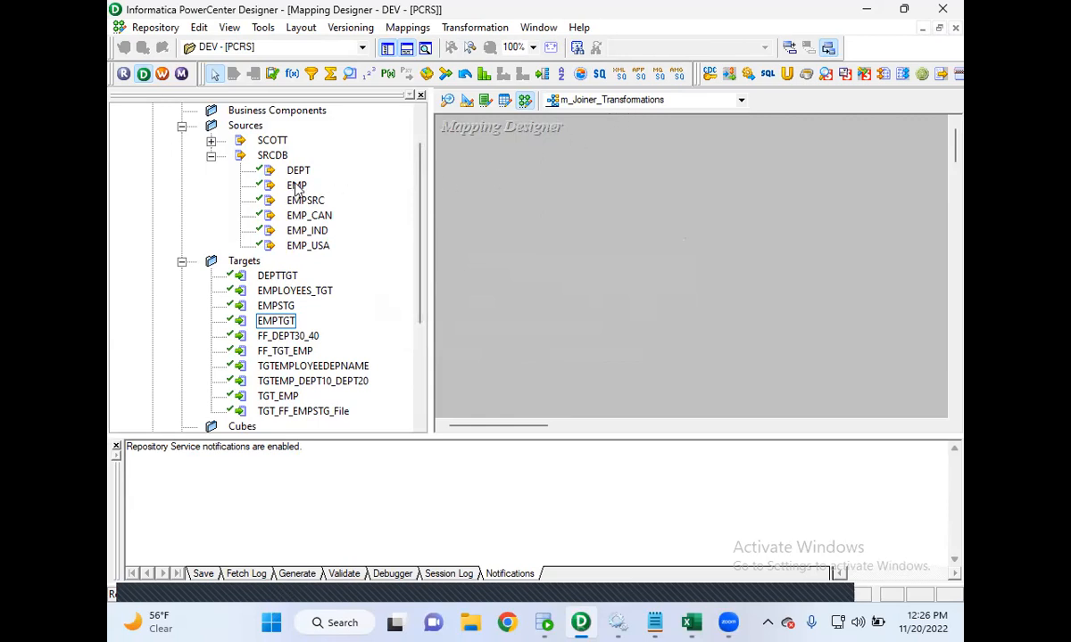
# - Add the EMPSRC and DEPT source definitions and the EMPTGT target definition to the mapping
pyautogui.moveTo(296, 201); pyautogui.dragTo(540, 196)
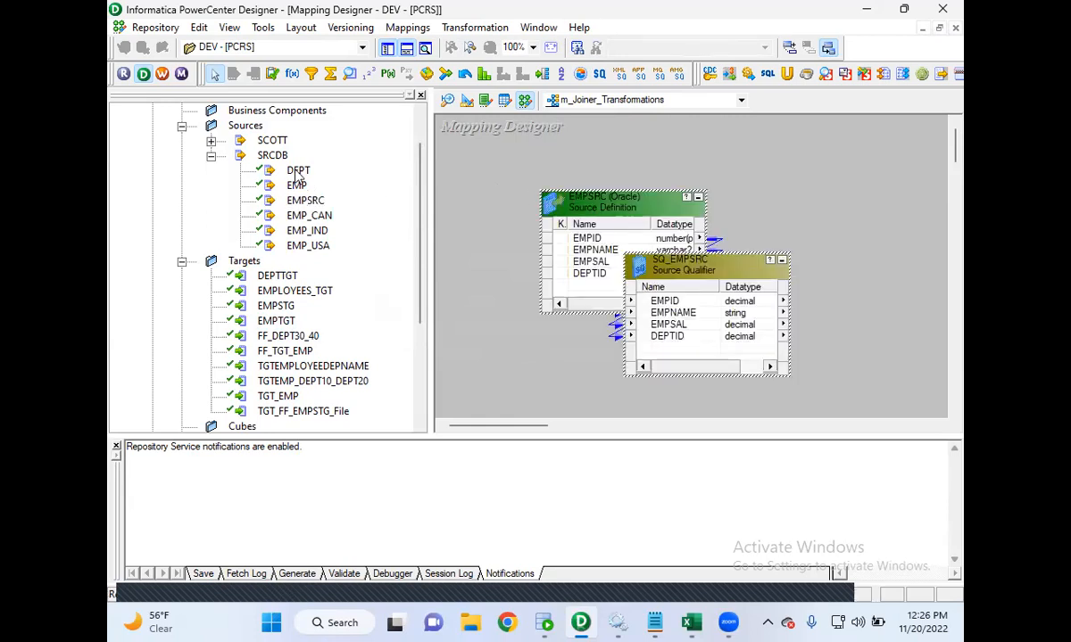
pyautogui.moveTo(299, 172); pyautogui.dragTo(564, 361)
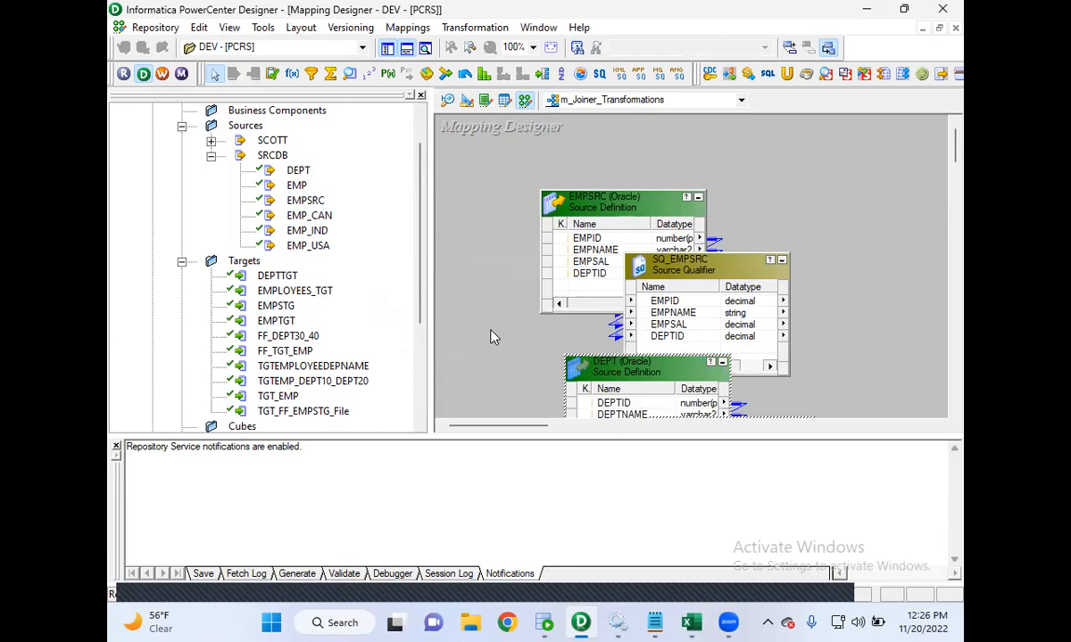
pyautogui.moveTo(492, 438); pyautogui.dragTo(499, 502)
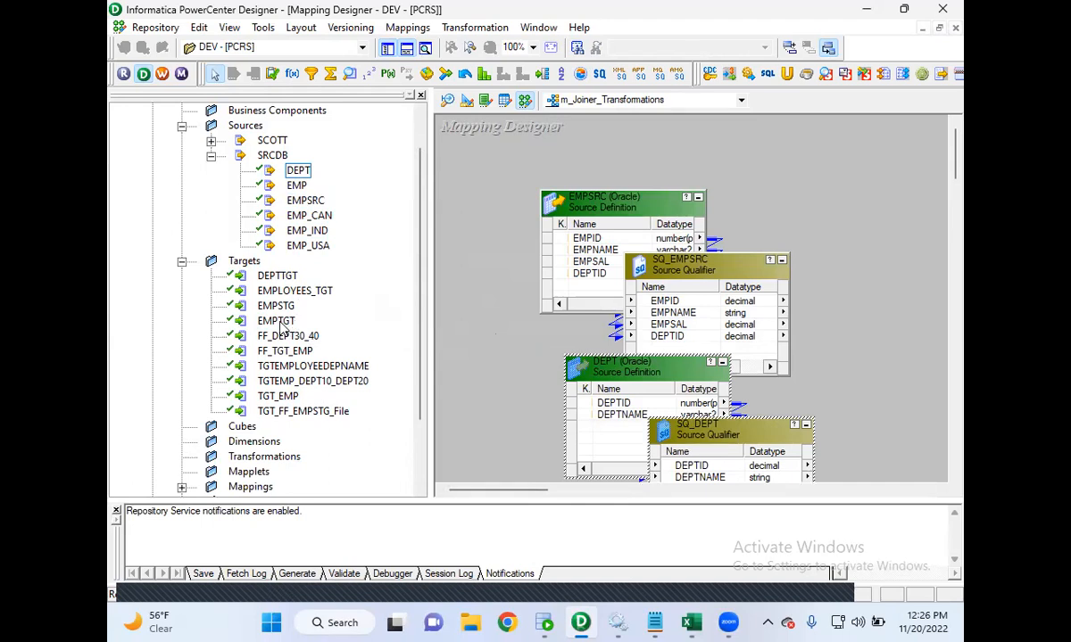
pyautogui.moveTo(277, 322); pyautogui.dragTo(559, 341)
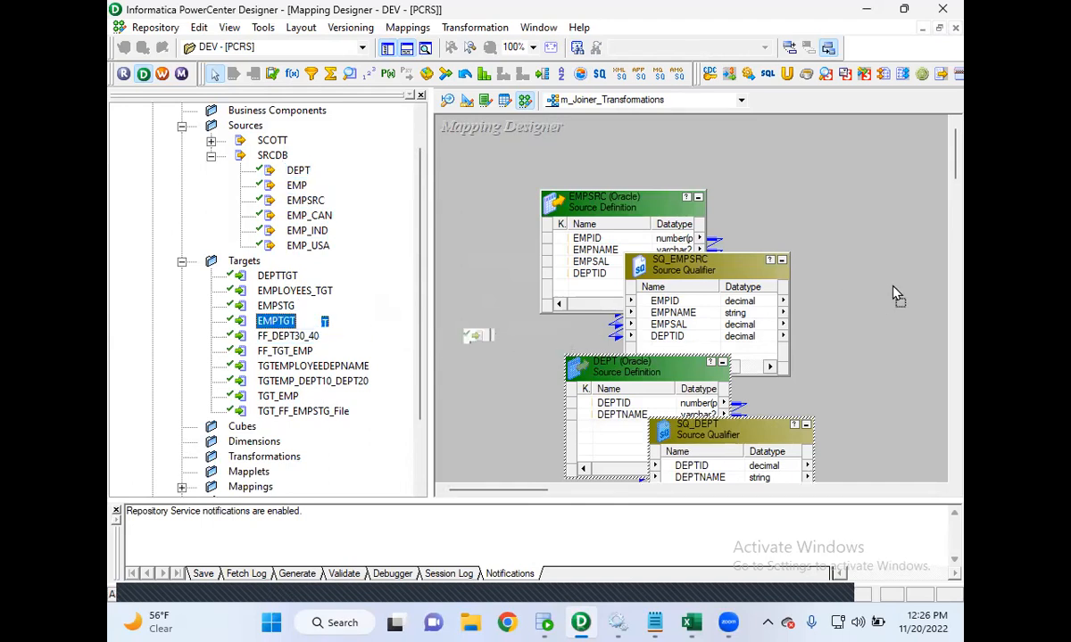
pyautogui.moveTo(896, 294); pyautogui.dragTo(897, 295)
# - Hide the navigator and output panes and arrange the sources, source qualifiers and target on the canvas
pyautogui.click(406, 50)
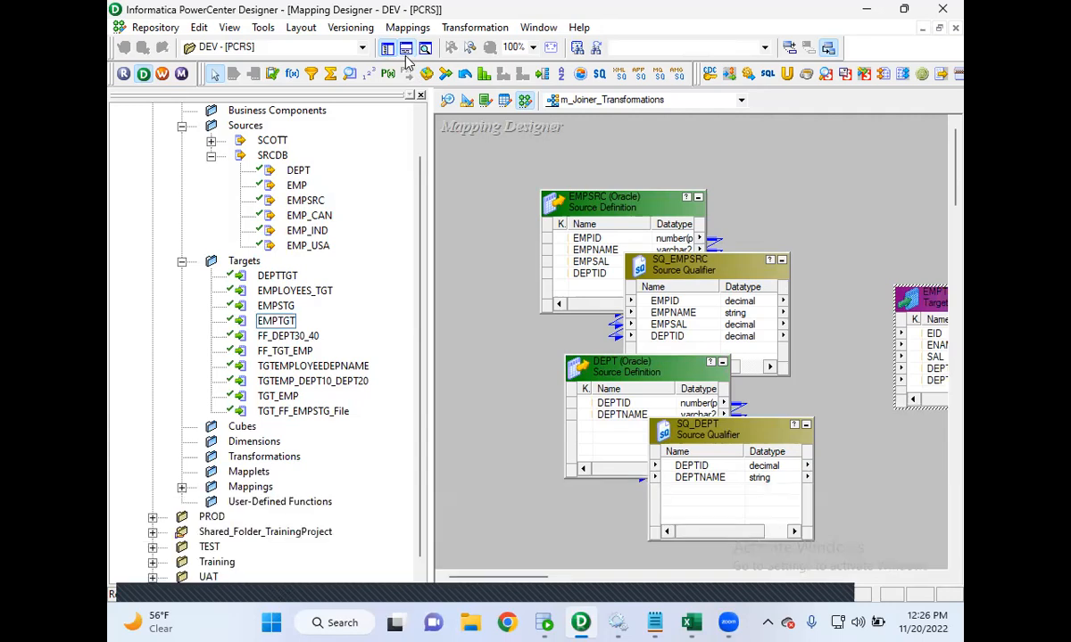
pyautogui.click(386, 48)
pyautogui.moveTo(651, 302); pyautogui.dragTo(830, 267)
pyautogui.moveTo(292, 208); pyautogui.dragTo(204, 182)
pyautogui.moveTo(386, 273); pyautogui.dragTo(406, 188)
pyautogui.moveTo(281, 357); pyautogui.dragTo(185, 377)
pyautogui.moveTo(378, 437); pyautogui.dragTo(380, 370)
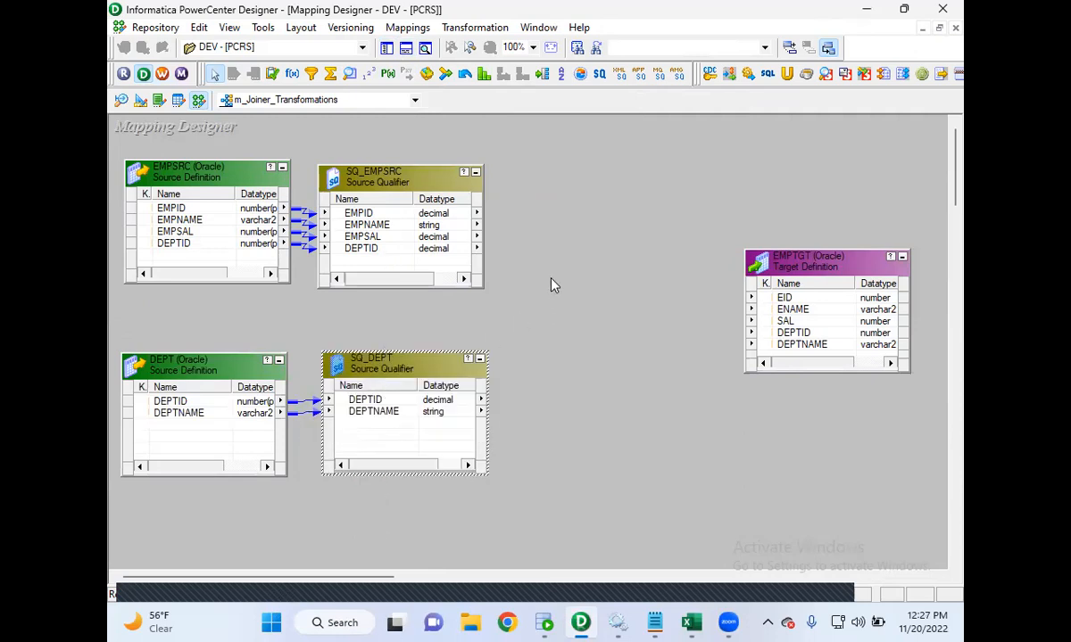
# - Create a Joiner transformation named JNR_DEPTID in the mapping
pyautogui.click(471, 28)
pyautogui.click(465, 70)
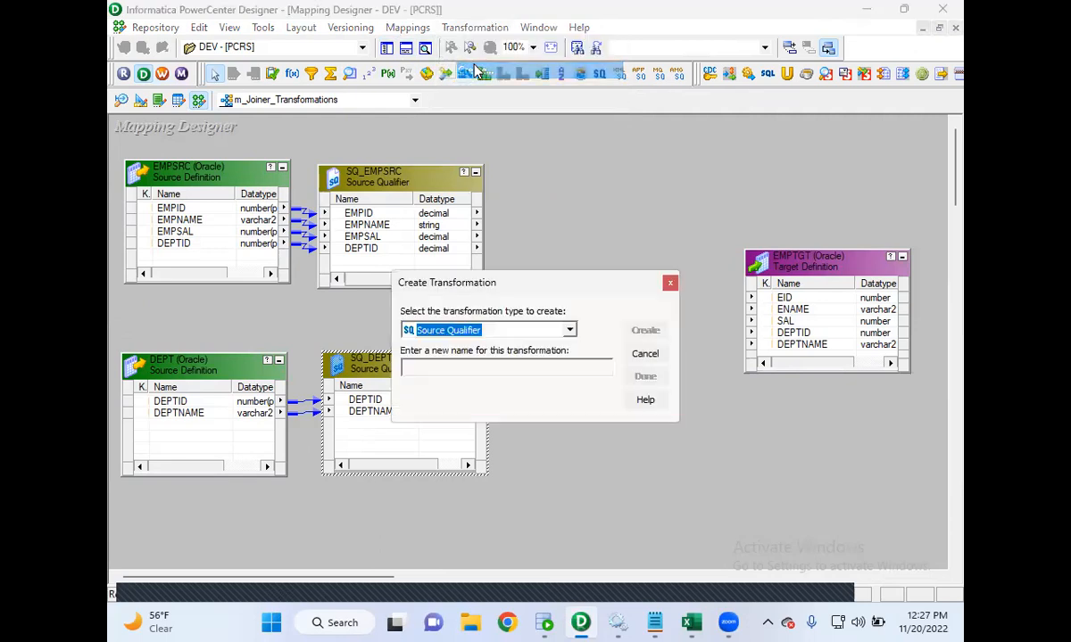
pyautogui.click(479, 327)
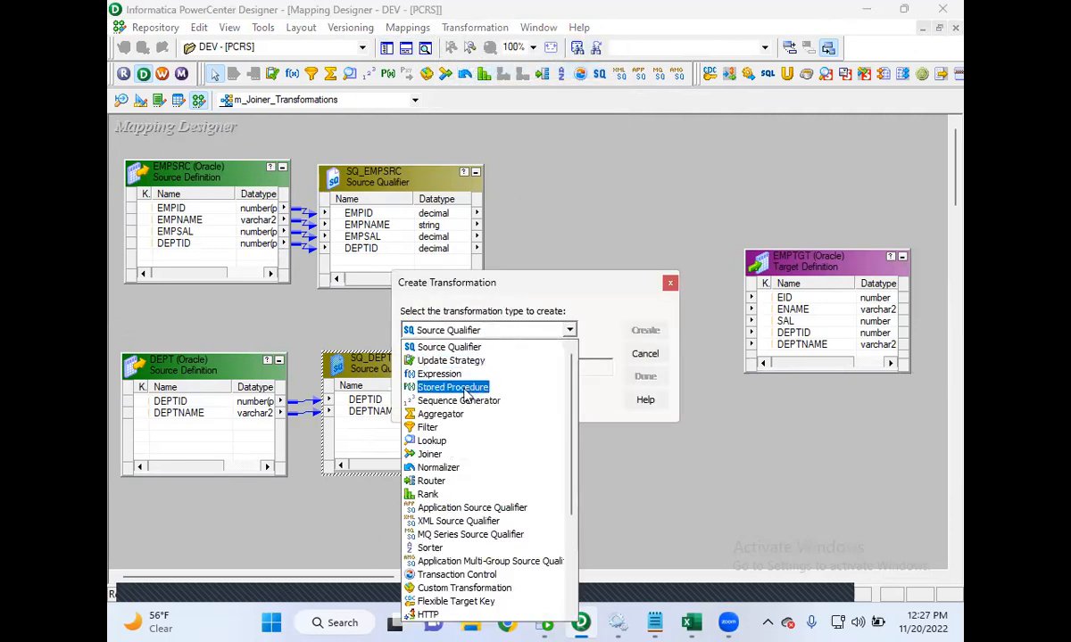
pyautogui.click(437, 455)
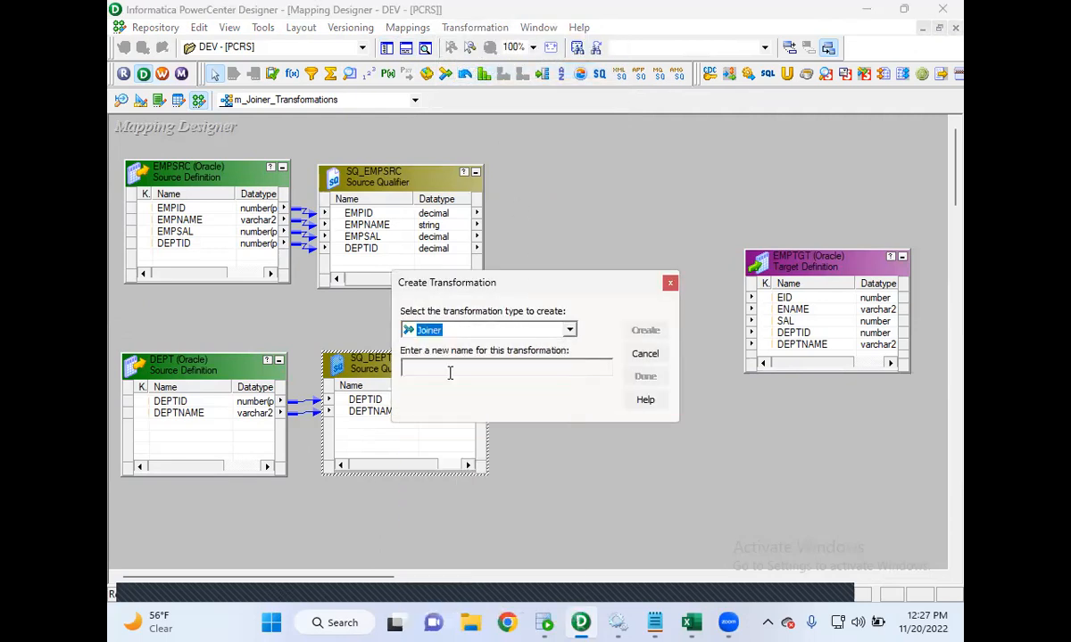
pyautogui.press('capslock')
pyautogui.write('JNR_')
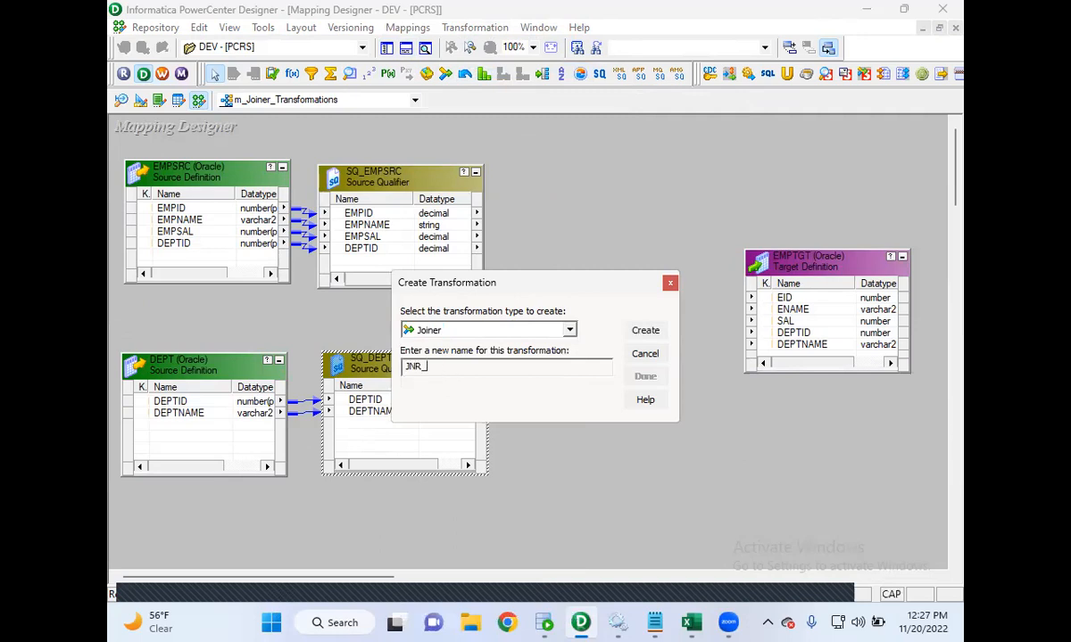
pyautogui.write('DE')
pyautogui.click(641, 331)
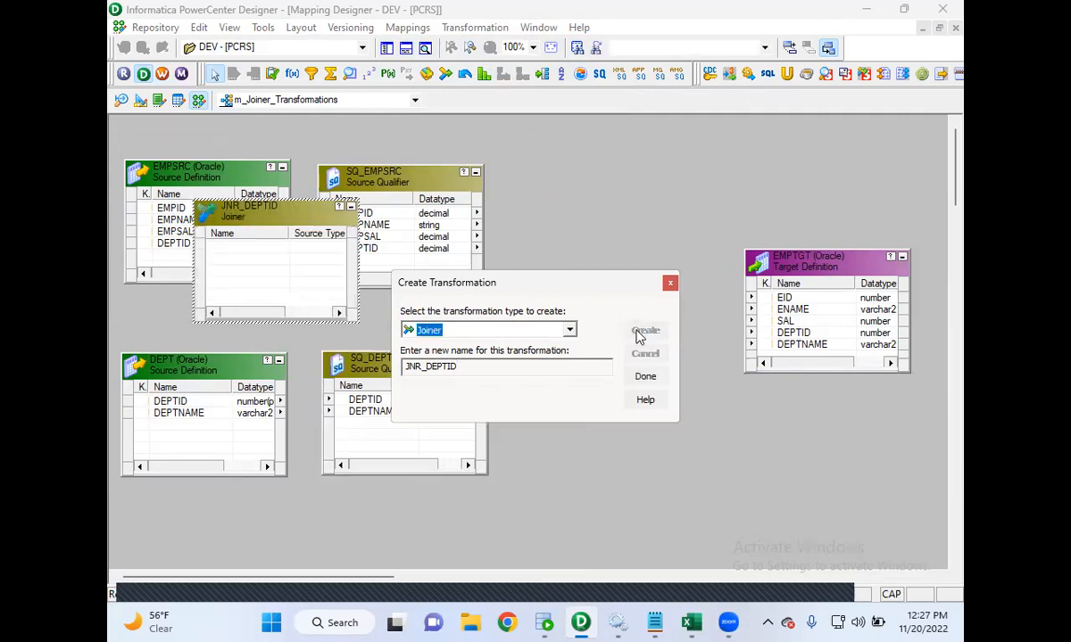
pyautogui.click(645, 376)
# - Link all SQ_EMPSRC ports into the JNR_DEPTID joiner and reposition the joiner above them
pyautogui.moveTo(270, 203); pyautogui.dragTo(602, 251)
pyautogui.click(375, 214)
pyautogui.hotkey('shift', 'Down')
pyautogui.hotkey('shift', 'Down')
pyautogui.hotkey('shift', 'Down')
pyautogui.moveTo(375, 216); pyautogui.dragTo(567, 314)
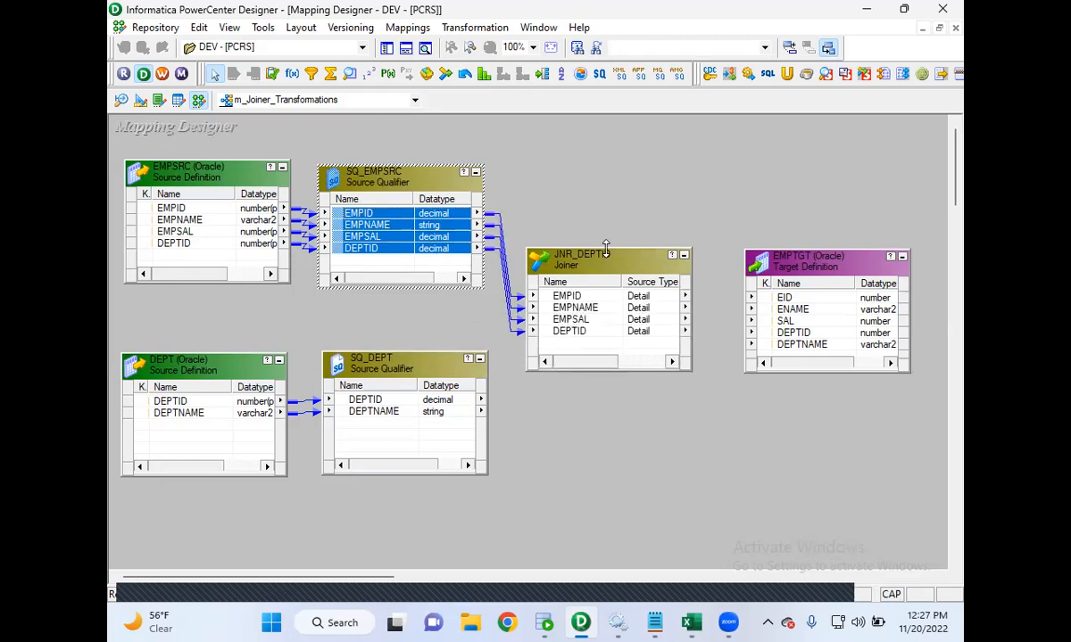
pyautogui.moveTo(605, 250); pyautogui.dragTo(607, 140)
# - Link the DEPTID and DEPTNAME ports of SQ_DEPT into the joiner as master ports
pyautogui.click(365, 402)
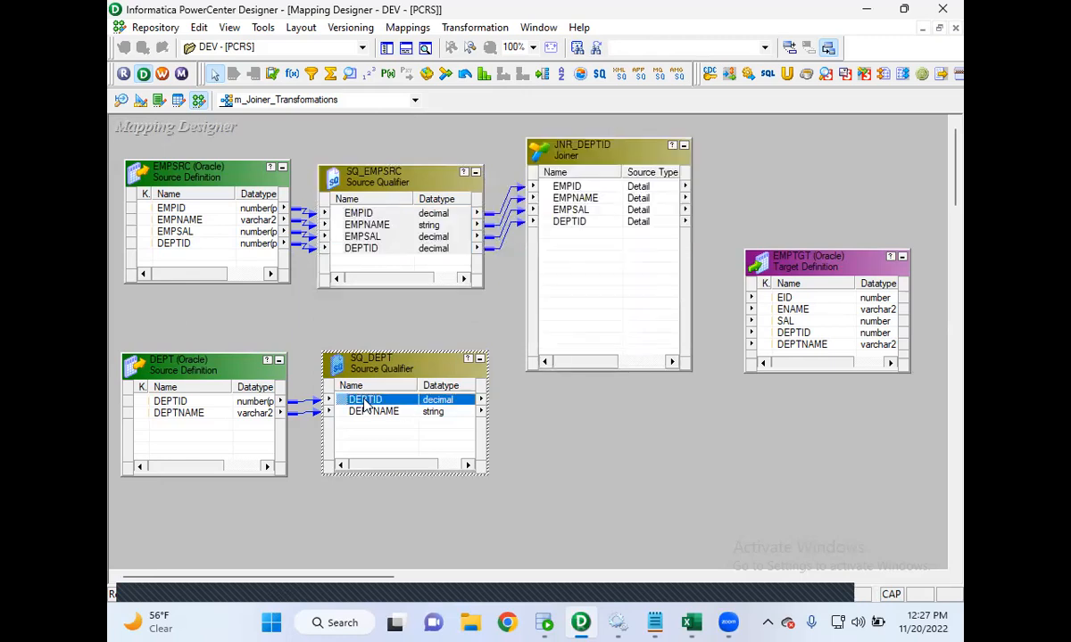
pyautogui.keyDown('shift'); pyautogui.click(373, 411); pyautogui.keyUp('shift')
pyautogui.moveTo(373, 412); pyautogui.dragTo(614, 287)
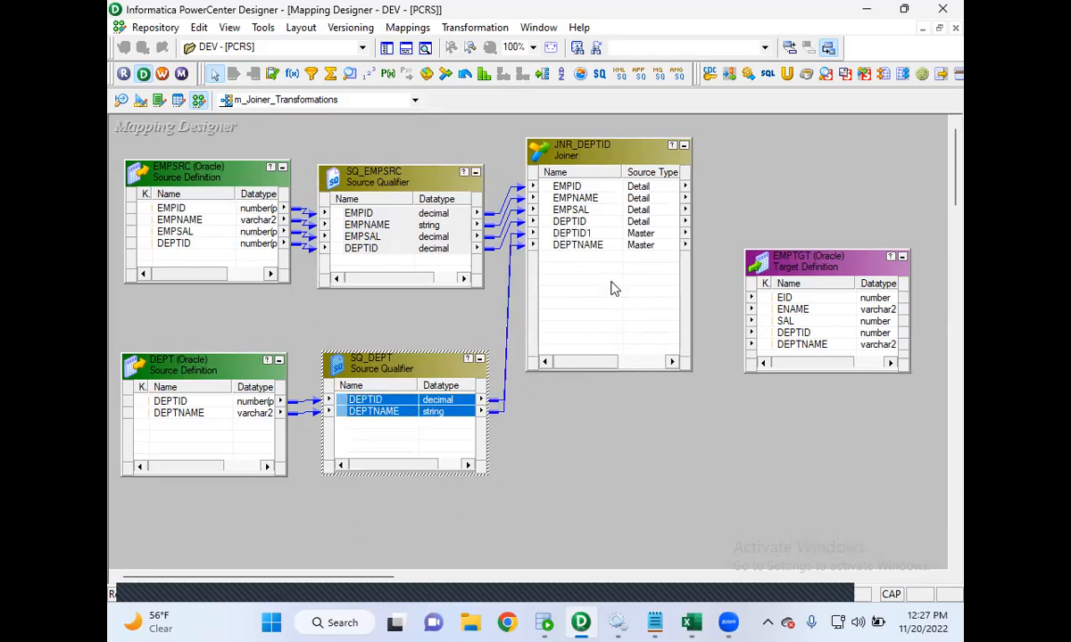
# - Open the joiner's settings to review its ports and join properties
pyautogui.doubleClick(595, 160)
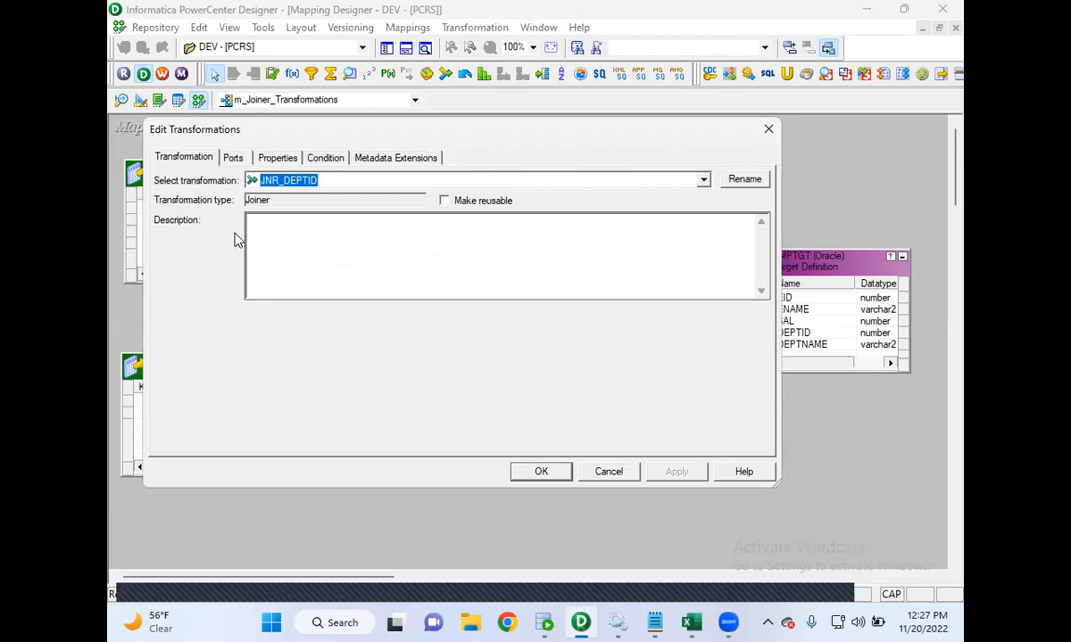
pyautogui.click(233, 159)
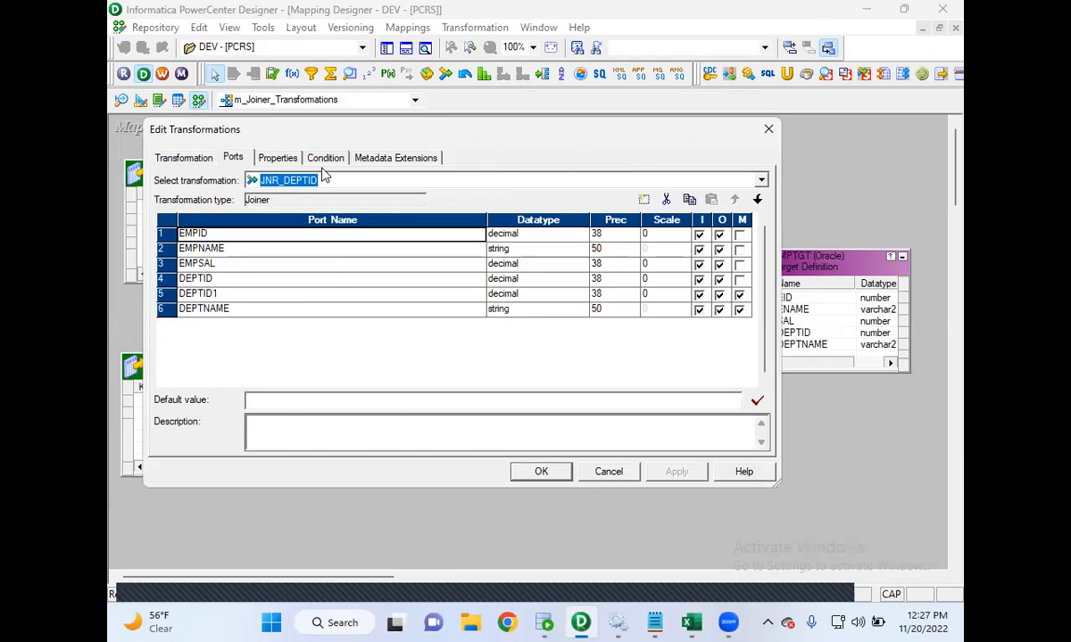
pyautogui.click(279, 158)
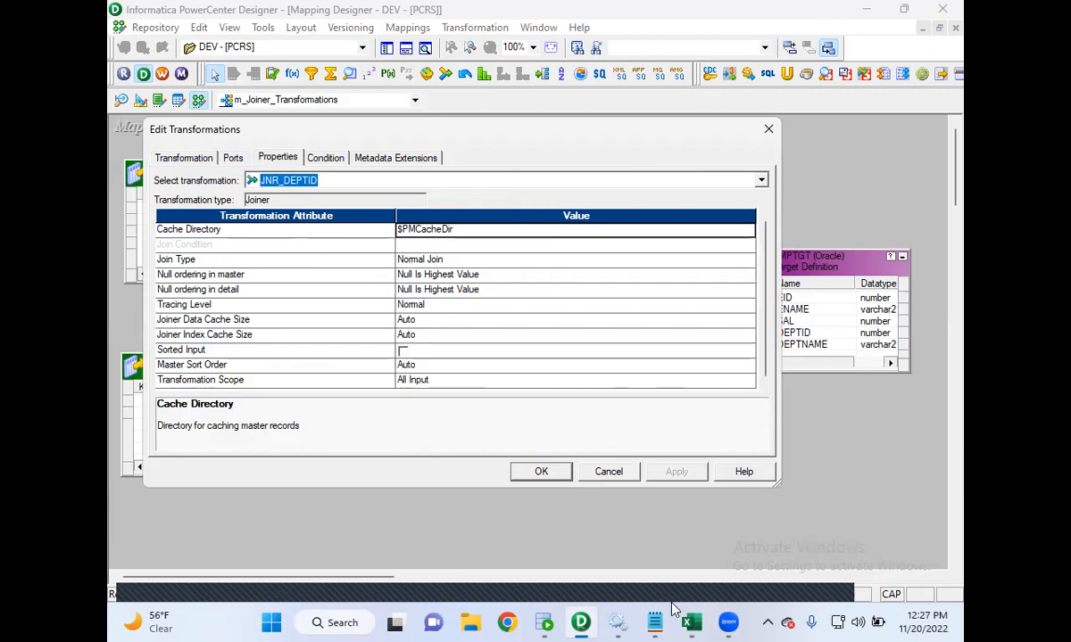
# - Open the joiner notes to highlight that Normal Join is the default type, then minimize them
pyautogui.moveTo(654, 623)
pyautogui.click(709, 547)
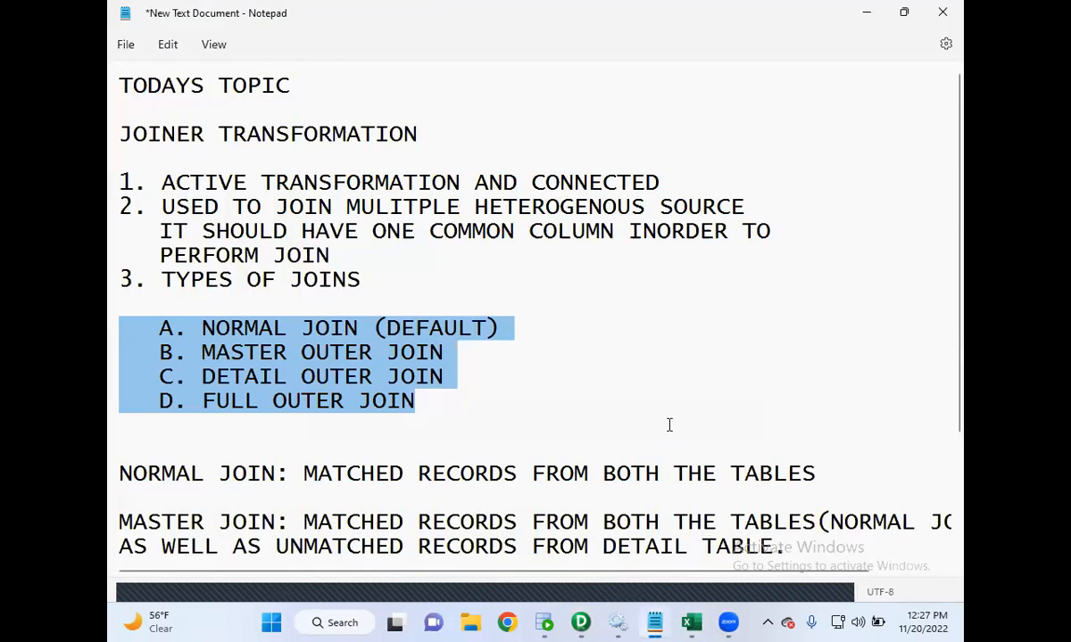
pyautogui.scroll(-3, 649, 378)
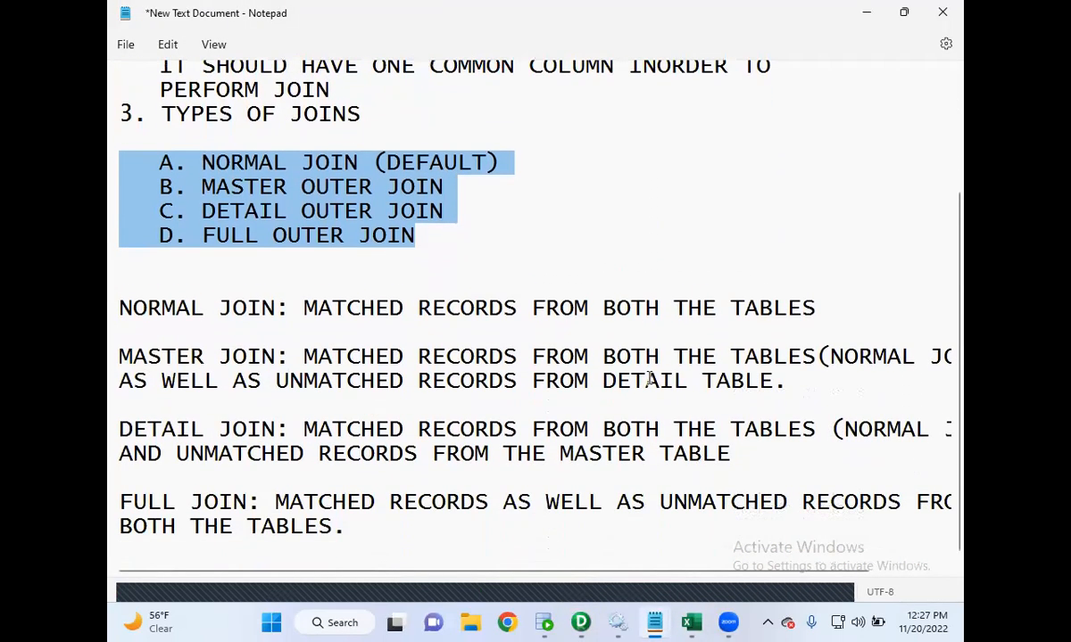
pyautogui.scroll(2, 660, 374)
pyautogui.moveTo(504, 308); pyautogui.dragTo(369, 301)
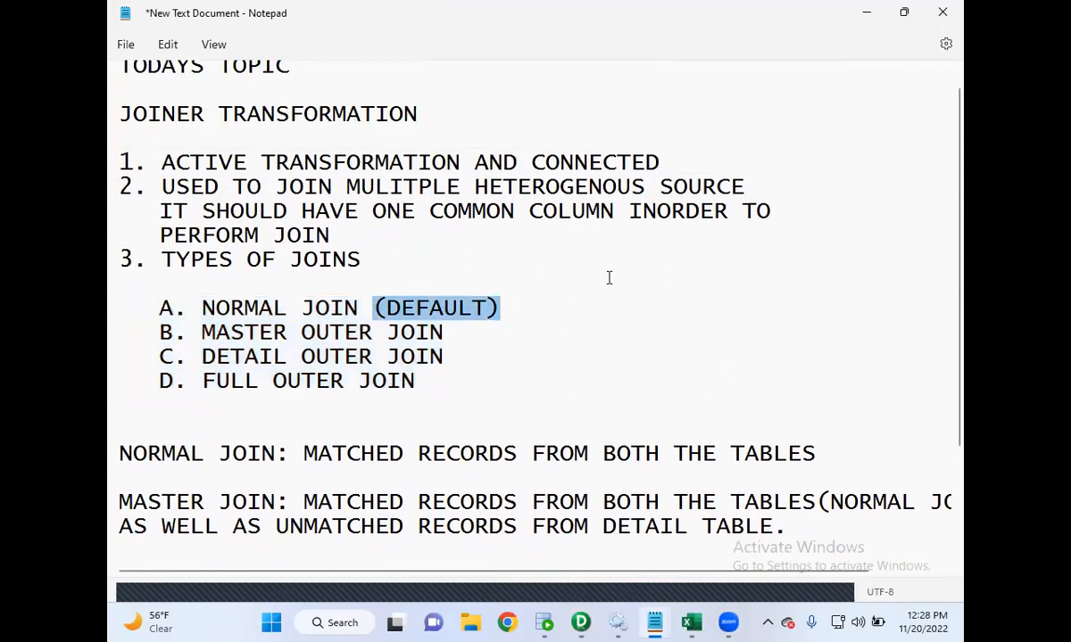
pyautogui.click(867, 14)
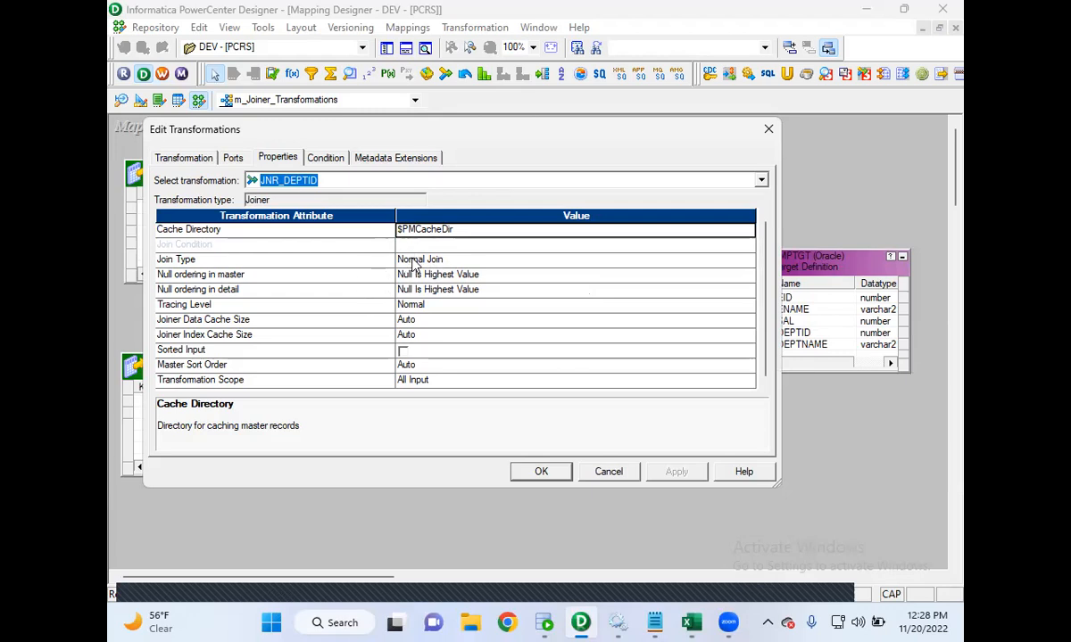
# - Add the join condition DEPTID1 = DEPTID to the joiner and apply it
pyautogui.click(338, 162)
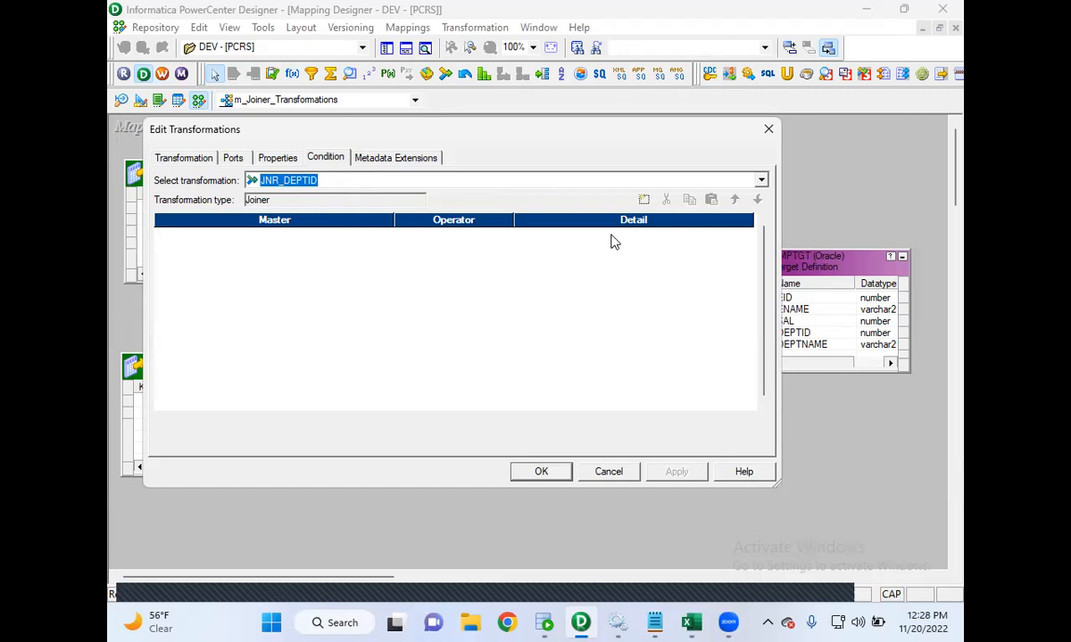
pyautogui.click(644, 200)
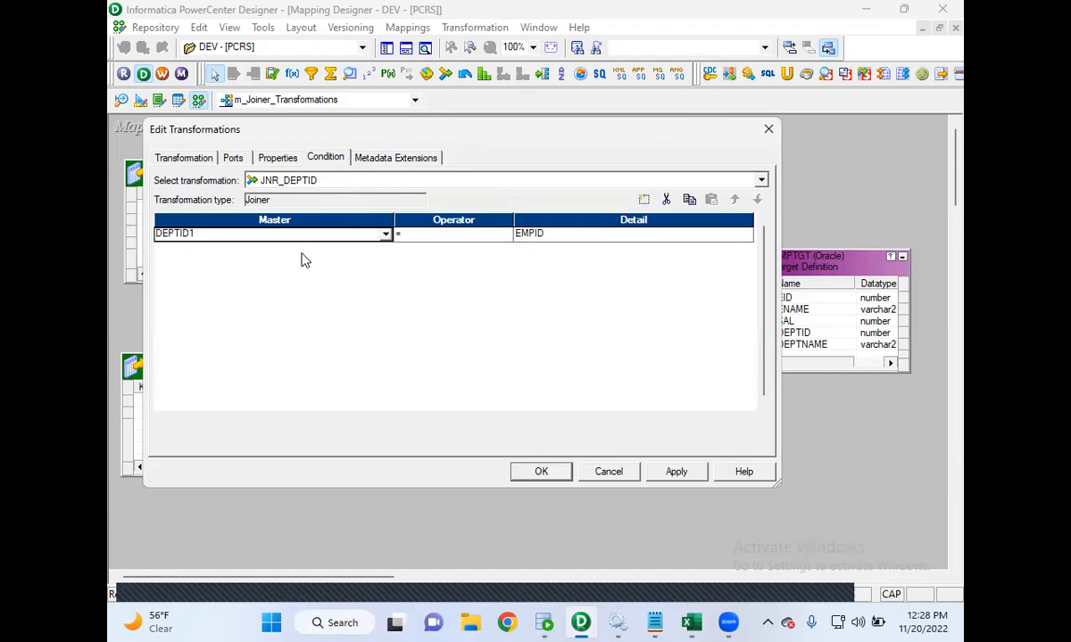
pyautogui.click(533, 239)
pyautogui.click(542, 282)
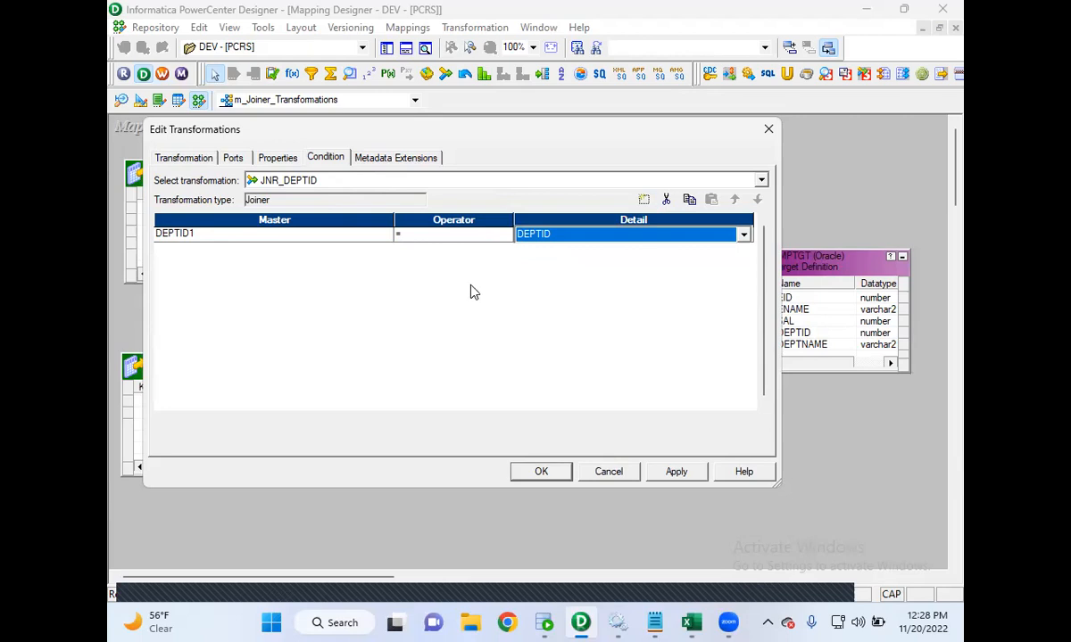
pyautogui.click(671, 472)
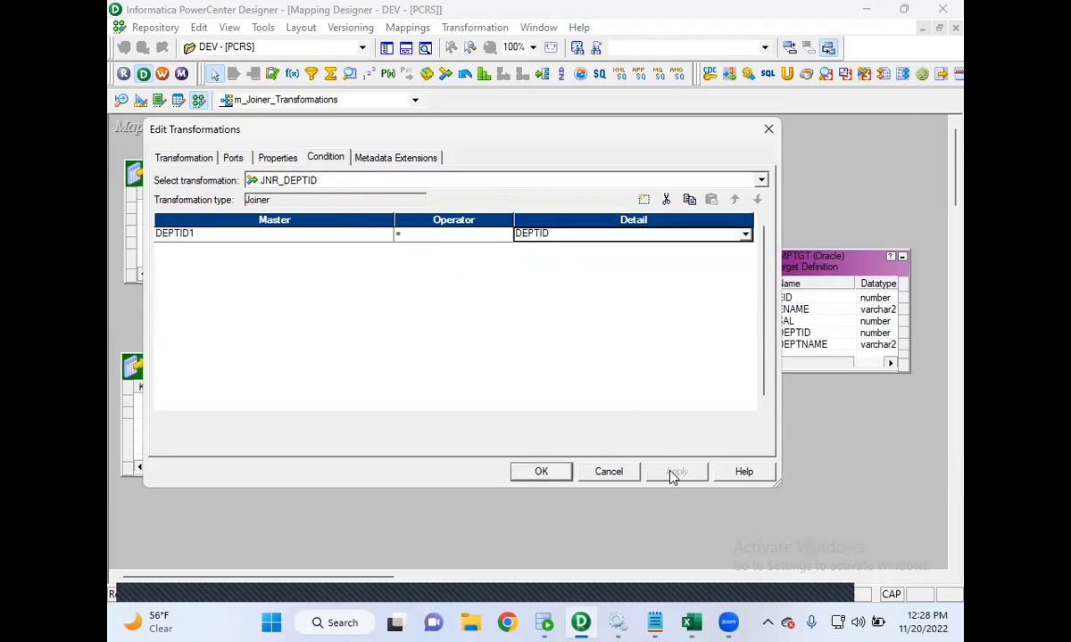
pyautogui.click(542, 472)
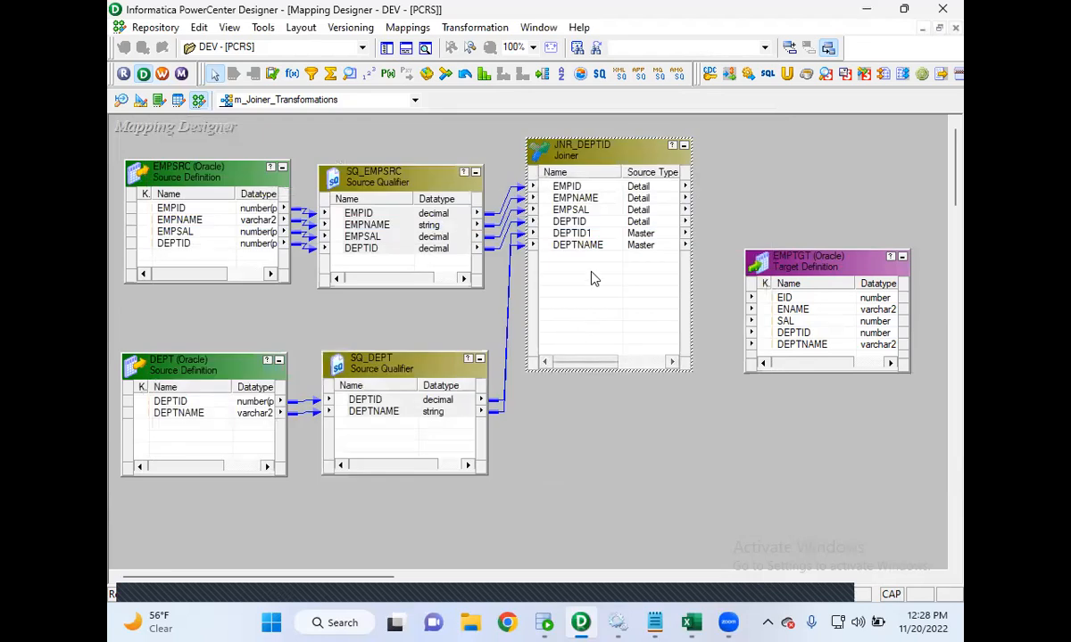
# - Move the target up and link joiner ports EMPID, EMPNAME and EMPSAL to target EID, ENAME and SAL
pyautogui.click(566, 189)
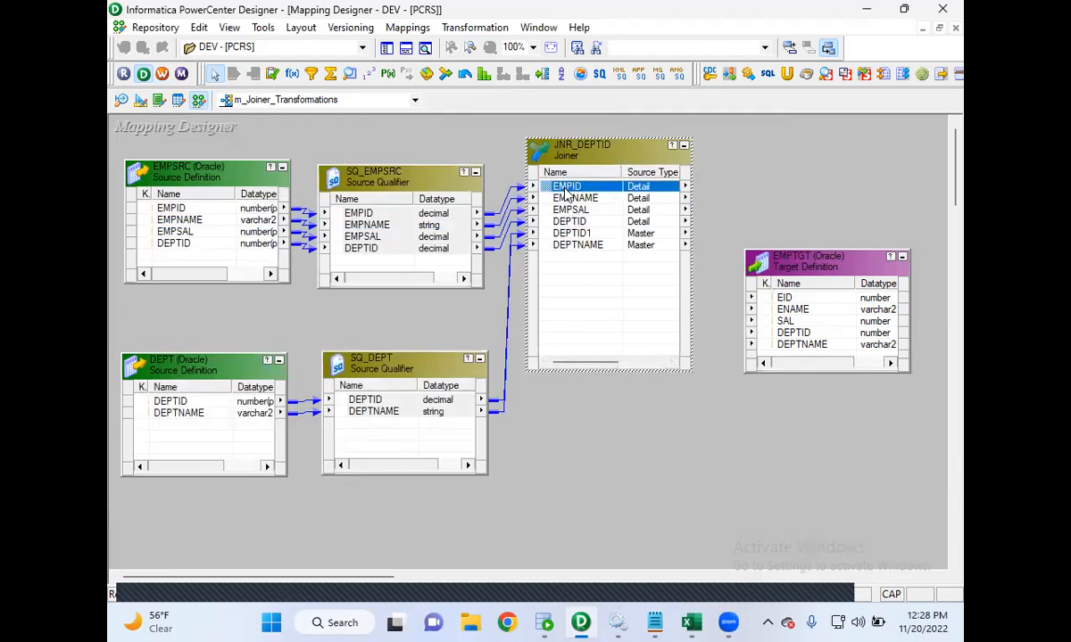
pyautogui.moveTo(806, 254); pyautogui.dragTo(842, 151)
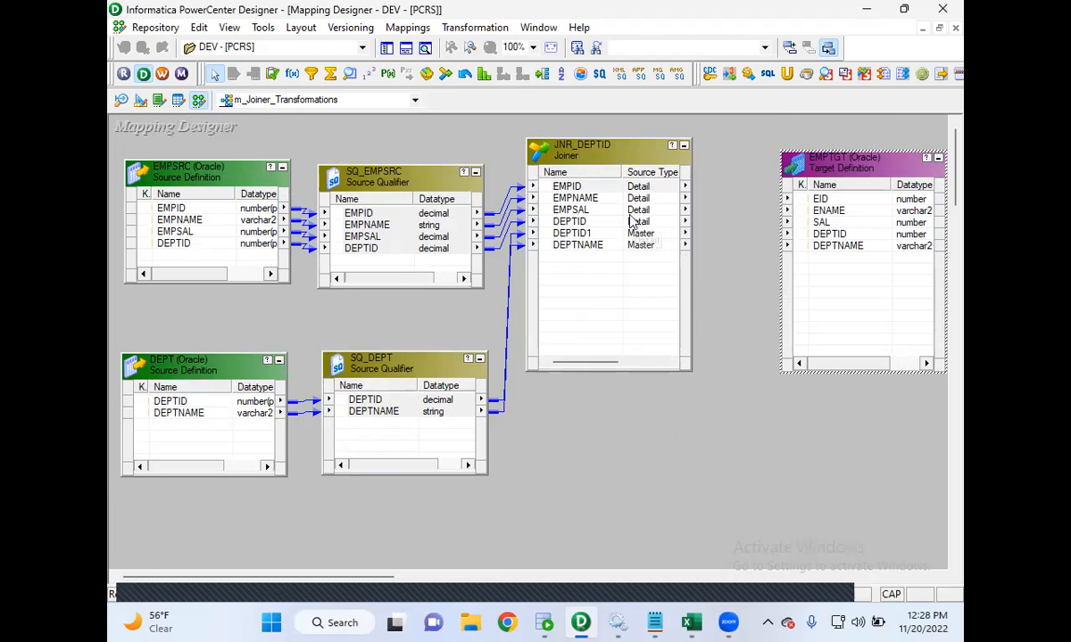
pyautogui.click(574, 189)
pyautogui.moveTo(574, 189)
pyautogui.mouseDown()
pyautogui.moveTo(520, 180)
pyautogui.moveTo(547, 172)
pyautogui.moveTo(819, 200)
pyautogui.mouseUp()
pyautogui.moveTo(533, 197)
pyautogui.mouseDown()
pyautogui.moveTo(516, 192)
pyautogui.moveTo(712, 215)
pyautogui.moveTo(803, 210)
pyautogui.mouseUp()
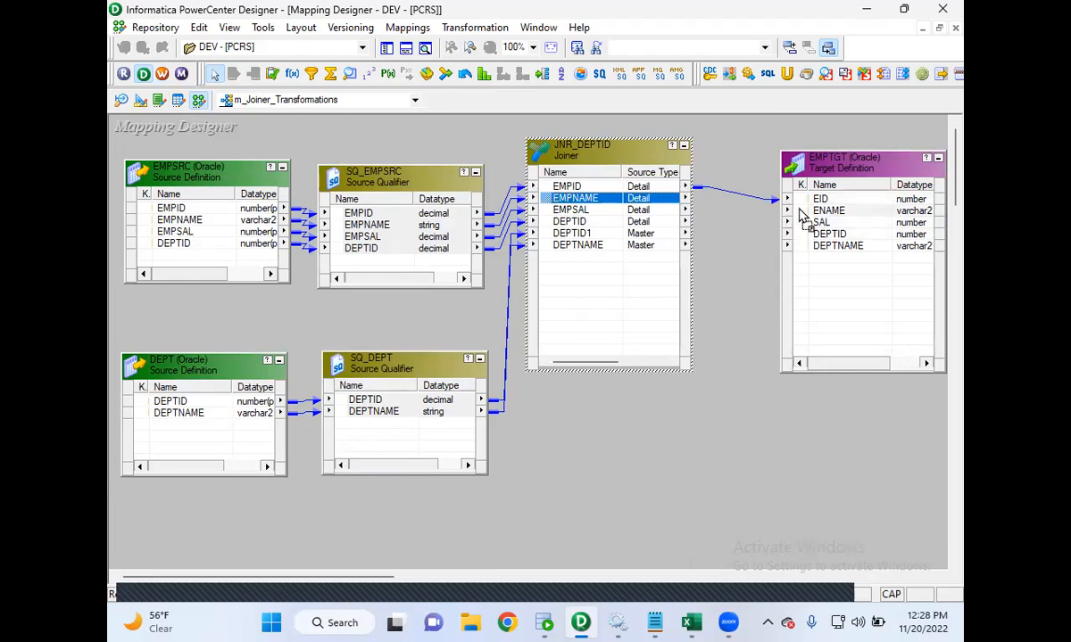
pyautogui.moveTo(570, 210)
pyautogui.mouseDown()
pyautogui.moveTo(519, 204)
pyautogui.moveTo(622, 201)
pyautogui.moveTo(806, 225)
pyautogui.mouseUp()
# - Link the joiner's DEPTID and DEPTNAME ports to the target's DEPTID and DEPTNAME columns
pyautogui.doubleClick(589, 221)
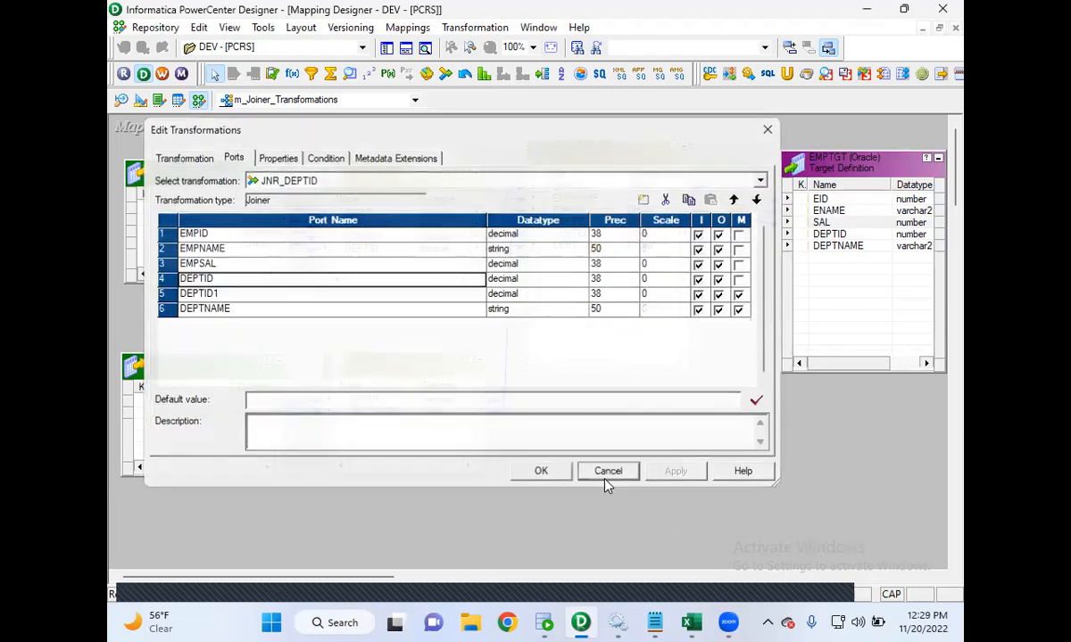
pyautogui.click(607, 472)
pyautogui.click(553, 223)
pyautogui.moveTo(551, 225); pyautogui.dragTo(808, 236)
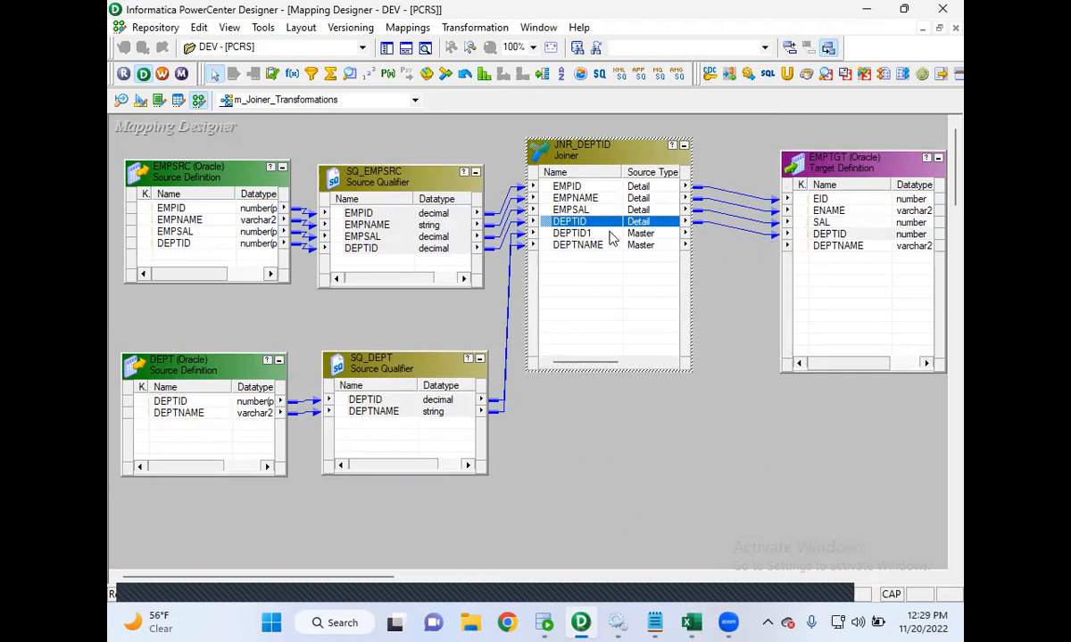
pyautogui.click(547, 248)
pyautogui.moveTo(551, 249); pyautogui.dragTo(829, 254)
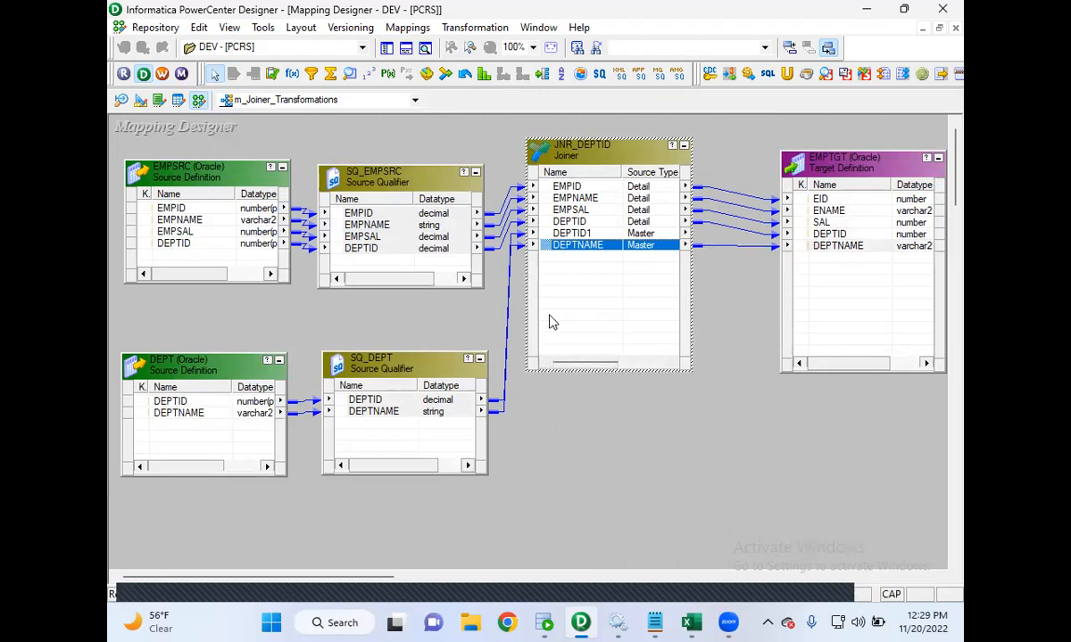
# - Save the mapping to the repository and highlight the validation message in the output
pyautogui.click(162, 30)
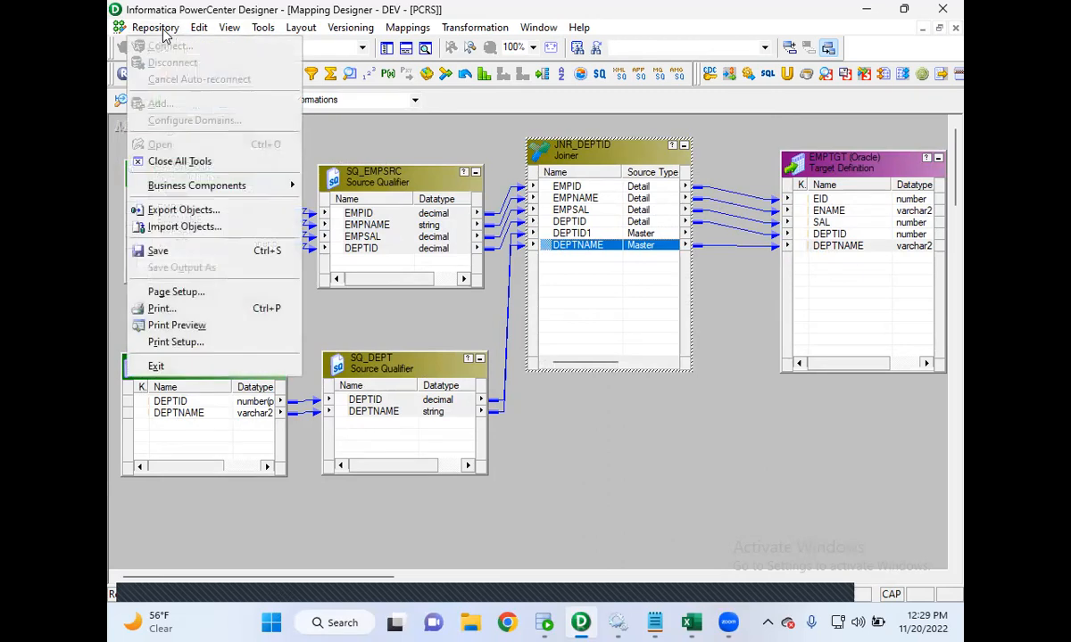
pyautogui.click(158, 251)
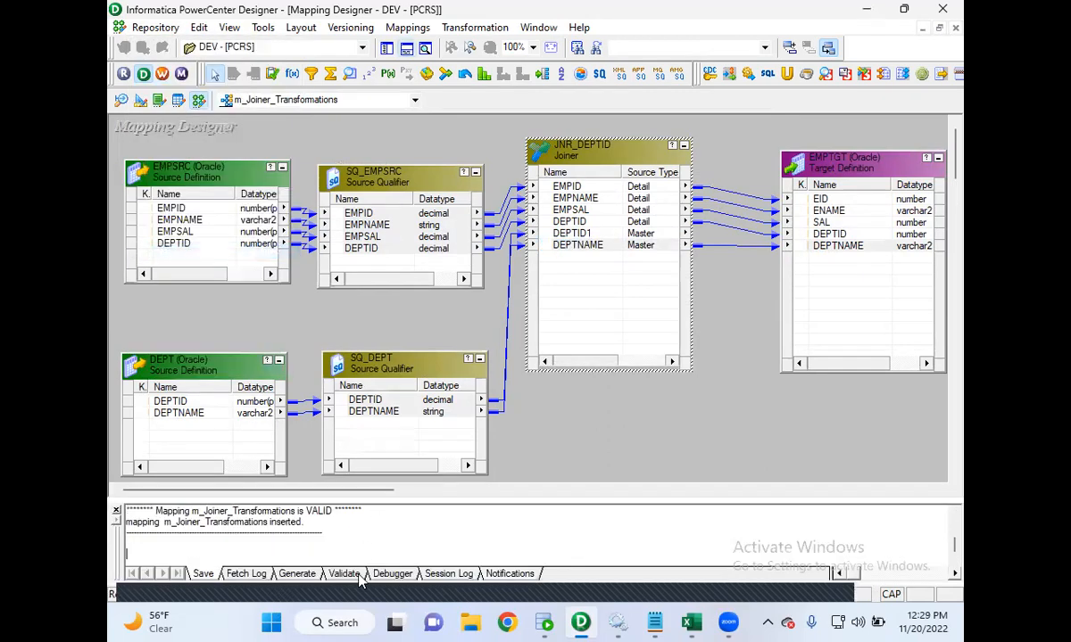
pyautogui.moveTo(323, 524); pyautogui.dragTo(147, 515)
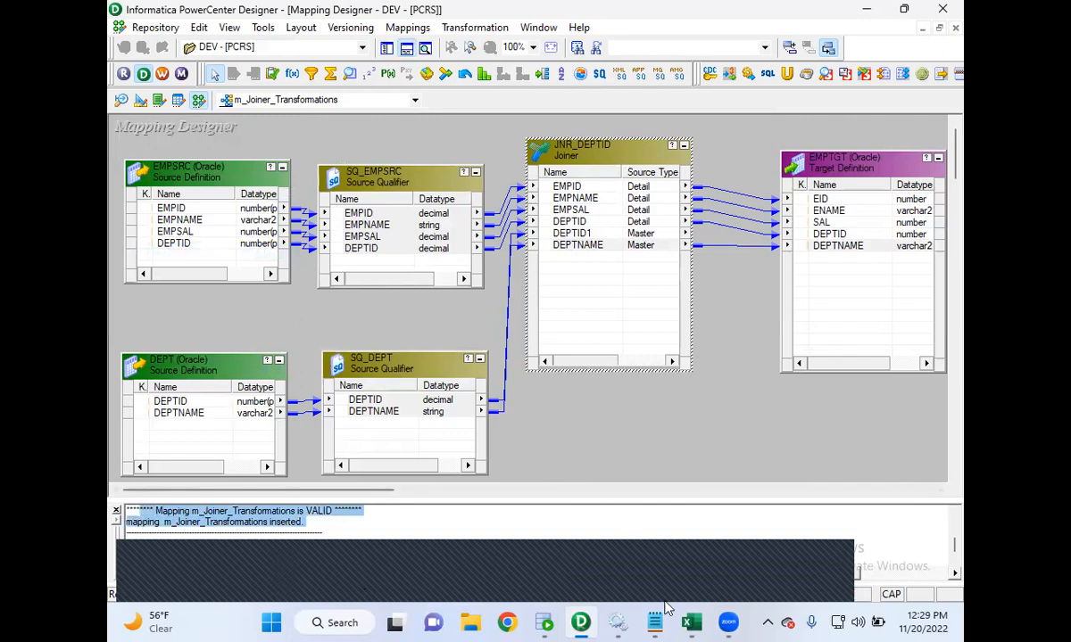
# - Open the class notes to review the basic workflow steps, then minimize them
pyautogui.moveTo(655, 623)
pyautogui.click(581, 557)
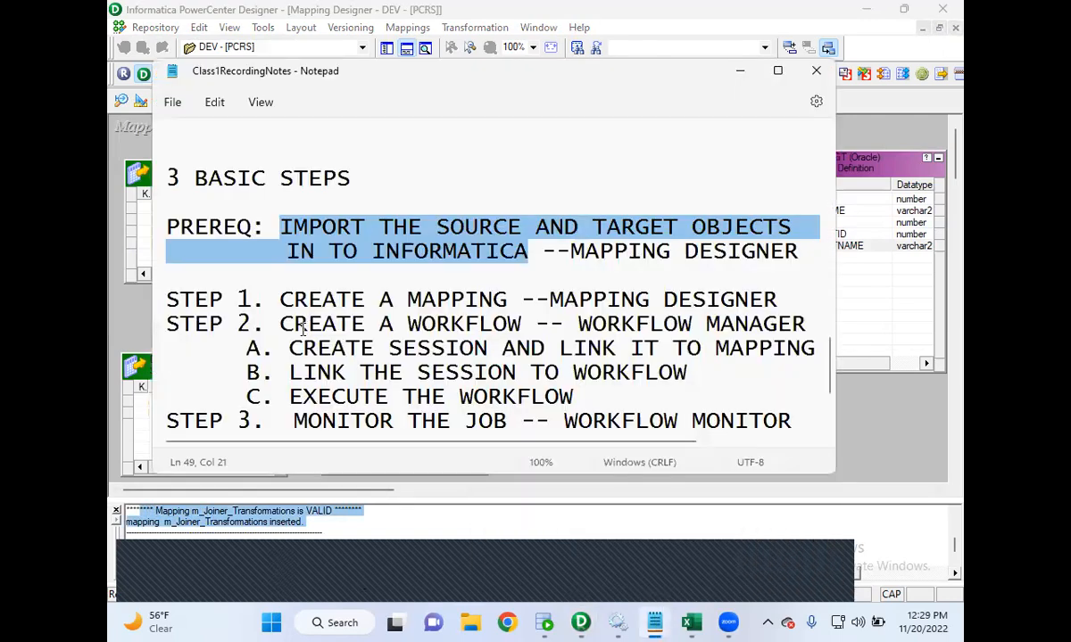
pyautogui.click(740, 70)
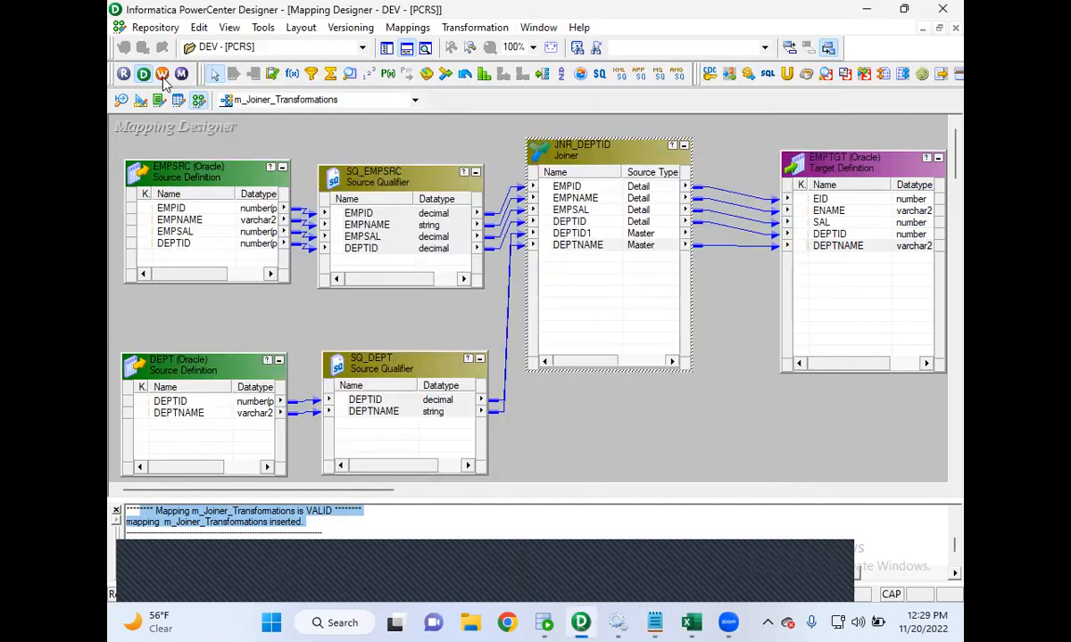
# - Open Workflow Manager, dismiss the tip, and create a new workflow named wf_s_m_Joiiner_Transformations
pyautogui.click(162, 74)
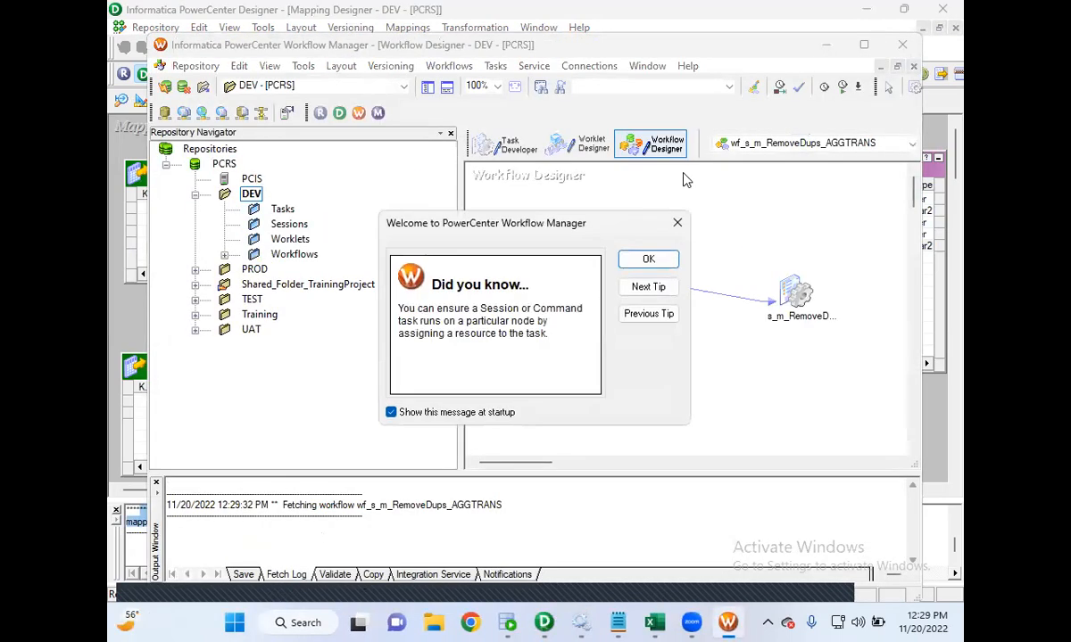
pyautogui.click(638, 257)
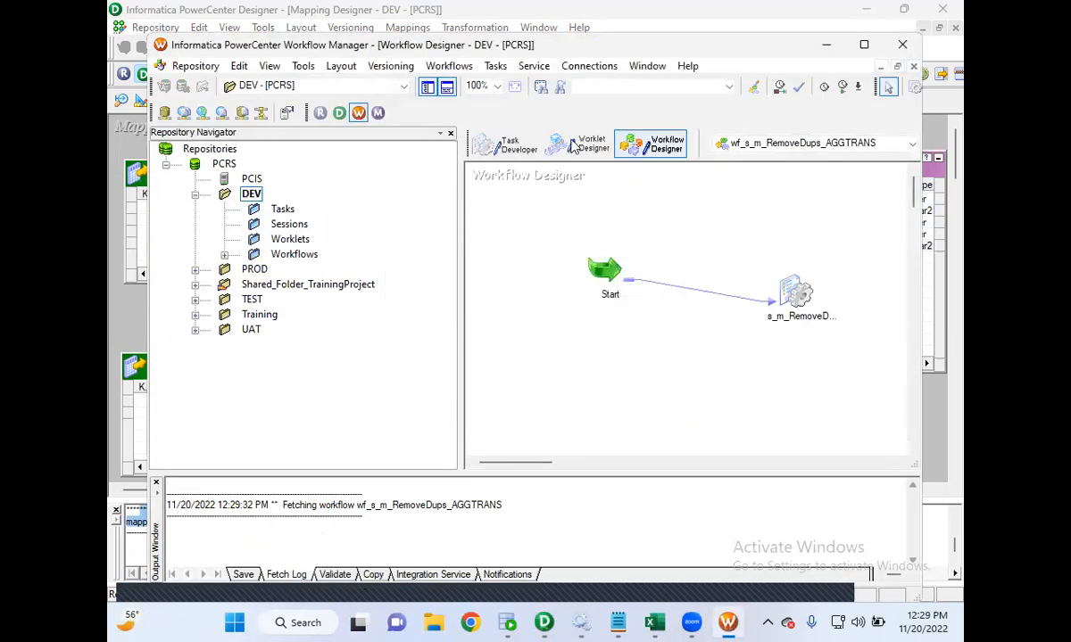
pyautogui.click(431, 66)
pyautogui.click(455, 90)
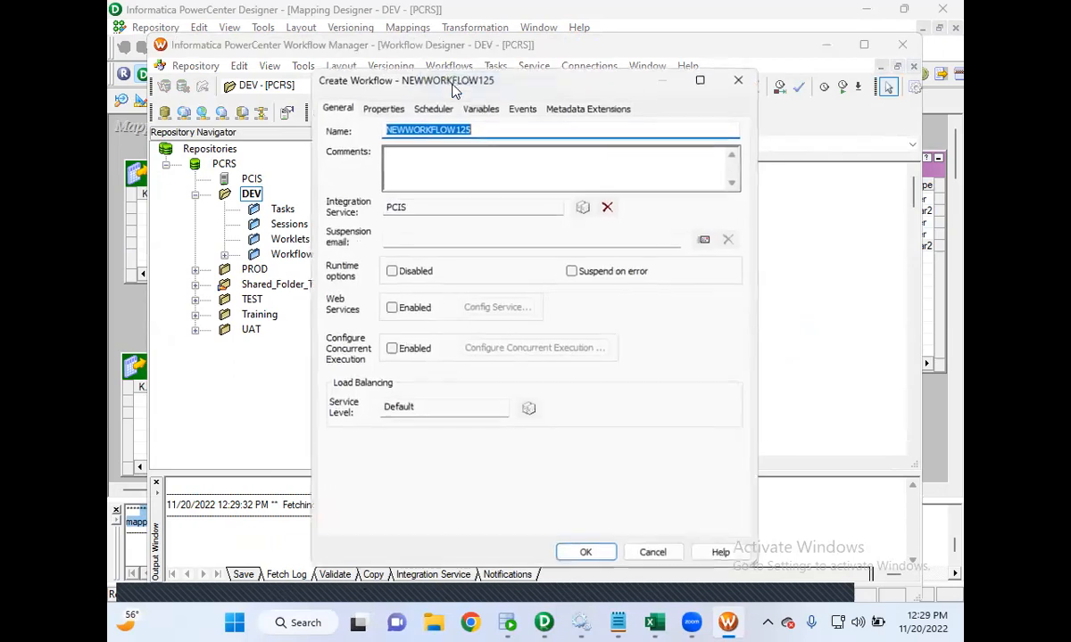
pyautogui.write('wf_s_m_Joiner_Tramsformations')
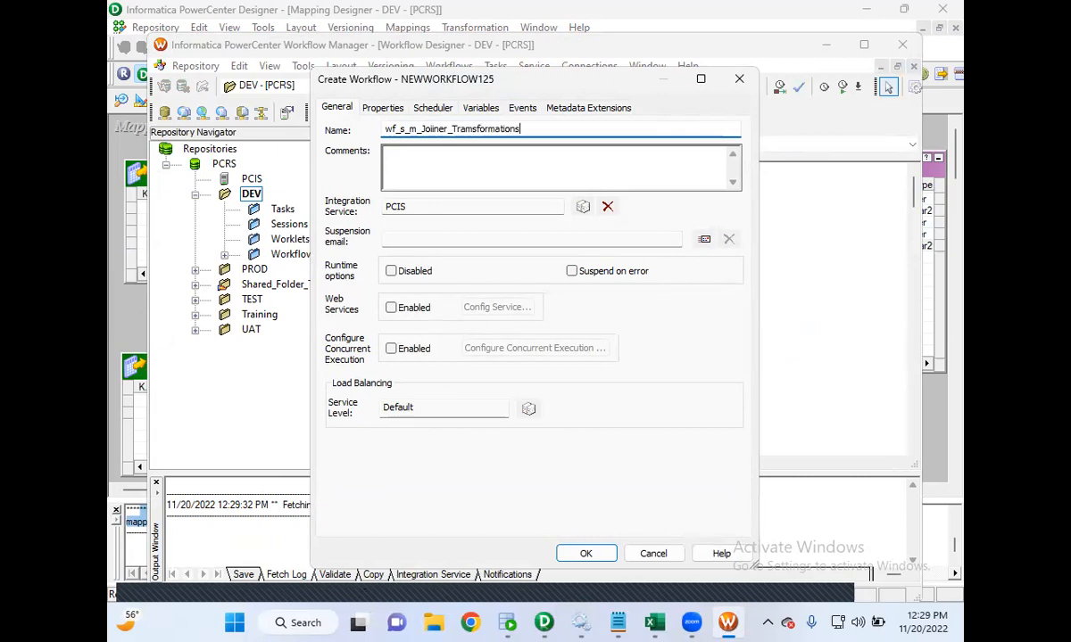
pyautogui.press('Return')
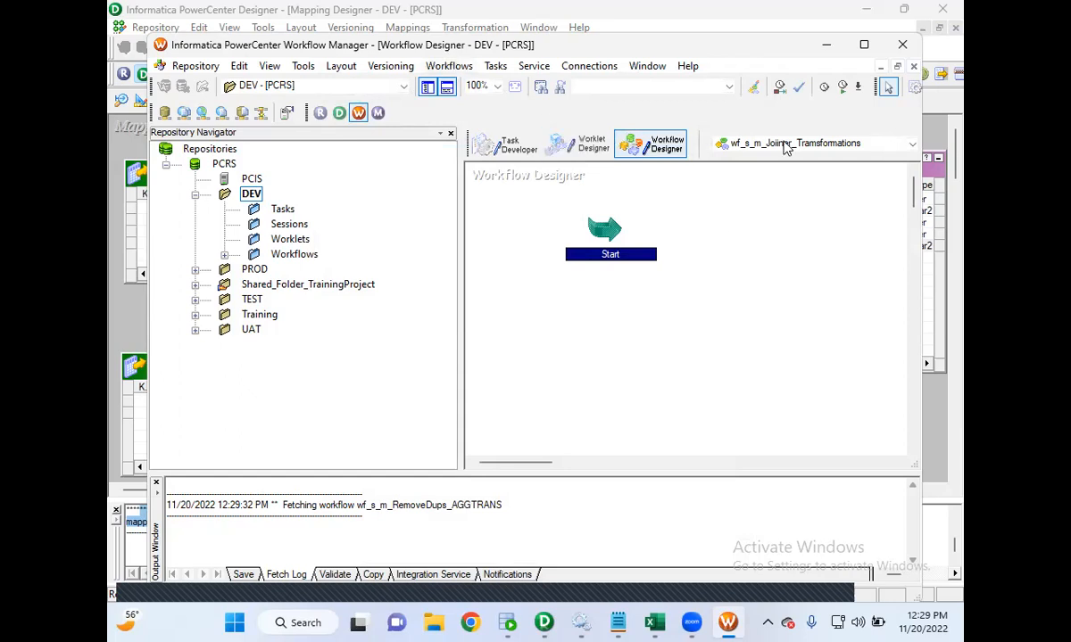
# - Edit the workflow and correct its name to wf_s_m_Joiner_Transformations, applying the change
pyautogui.click(451, 68)
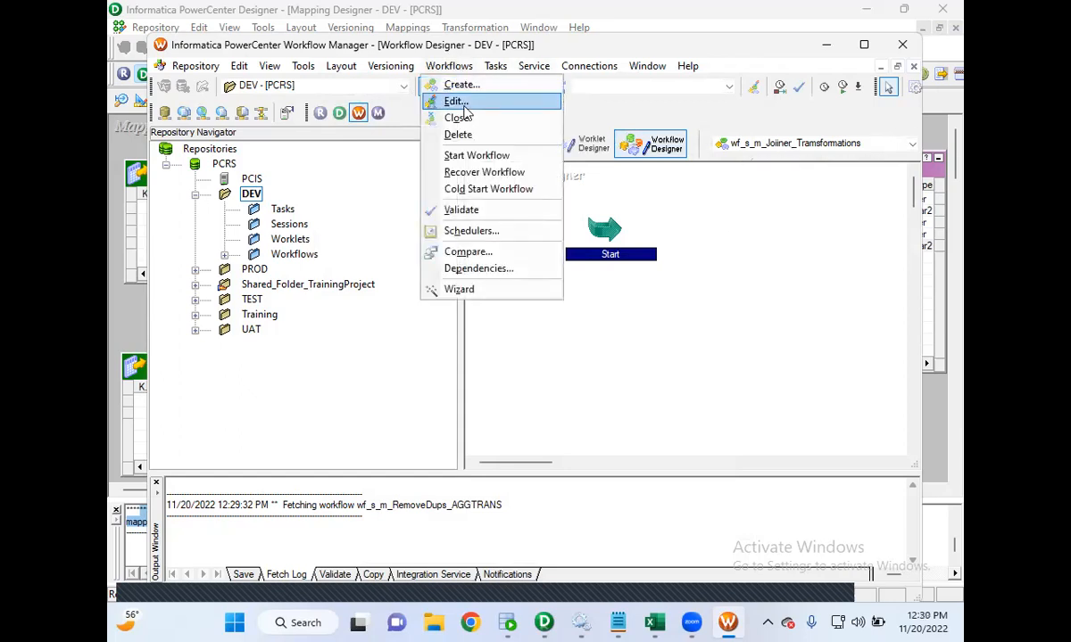
pyautogui.click(456, 101)
pyautogui.click(441, 129)
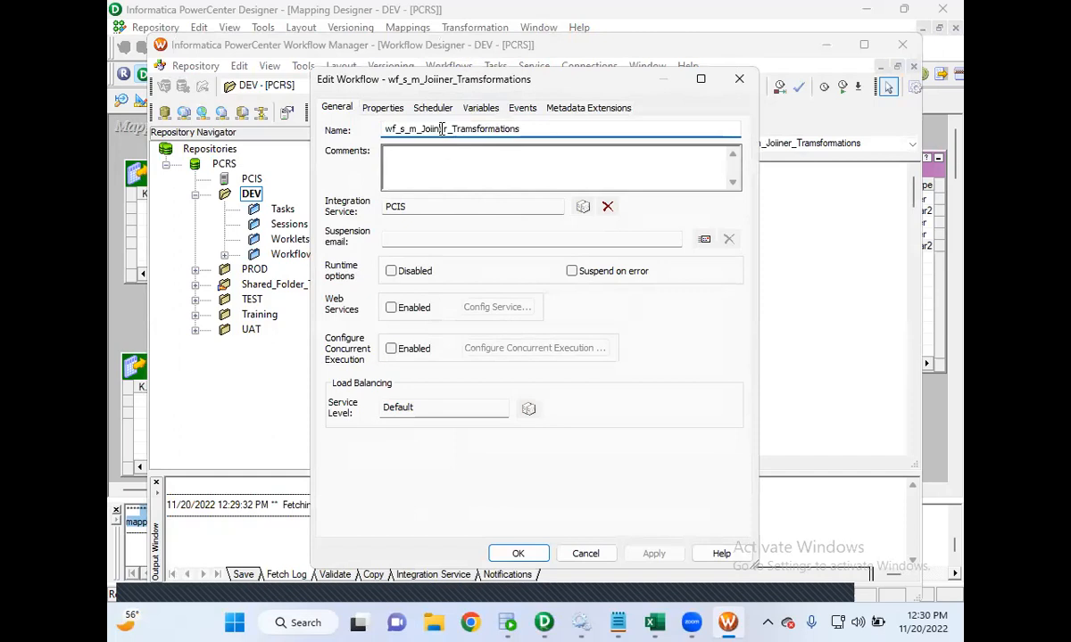
pyautogui.press('BackSpace')
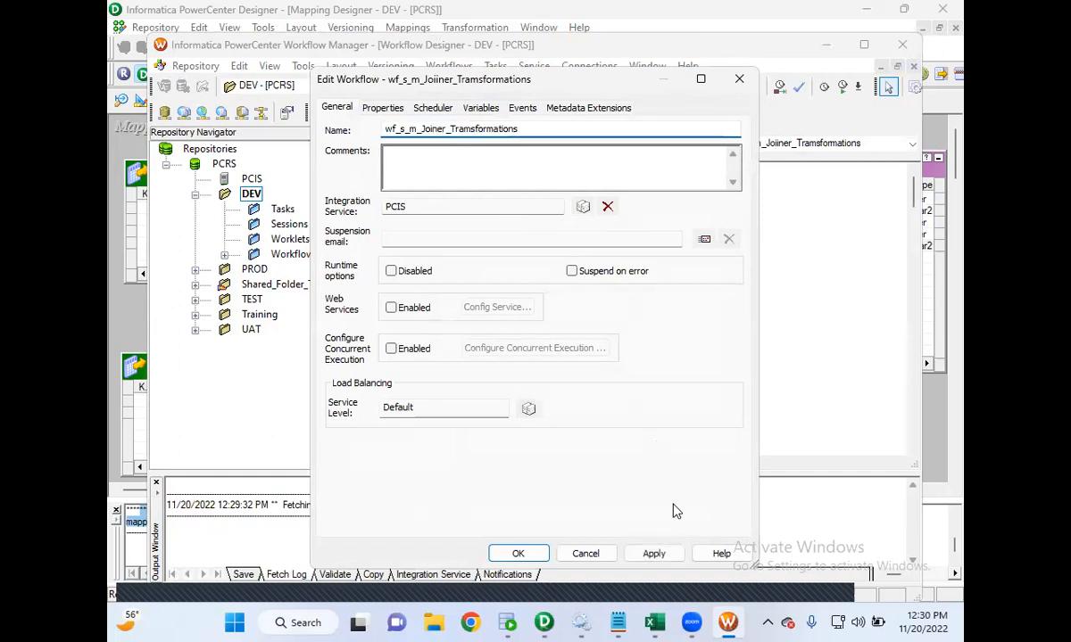
pyautogui.click(652, 554)
pyautogui.click(516, 555)
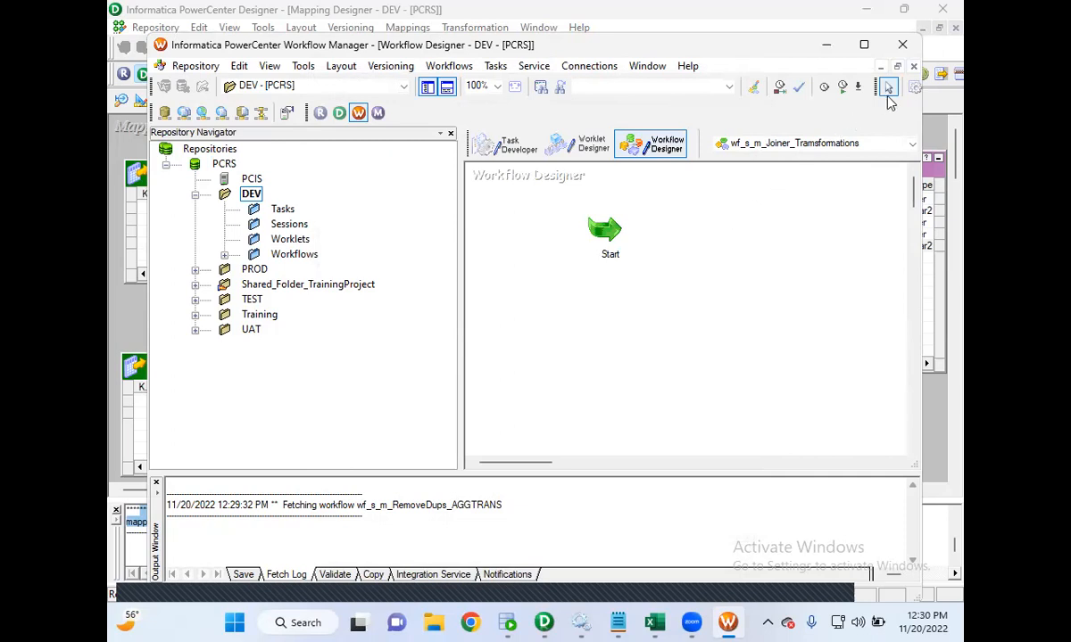
# - Add a session for the m_Joiner_Transformations mapping to the workflow canvas
pyautogui.click(862, 45)
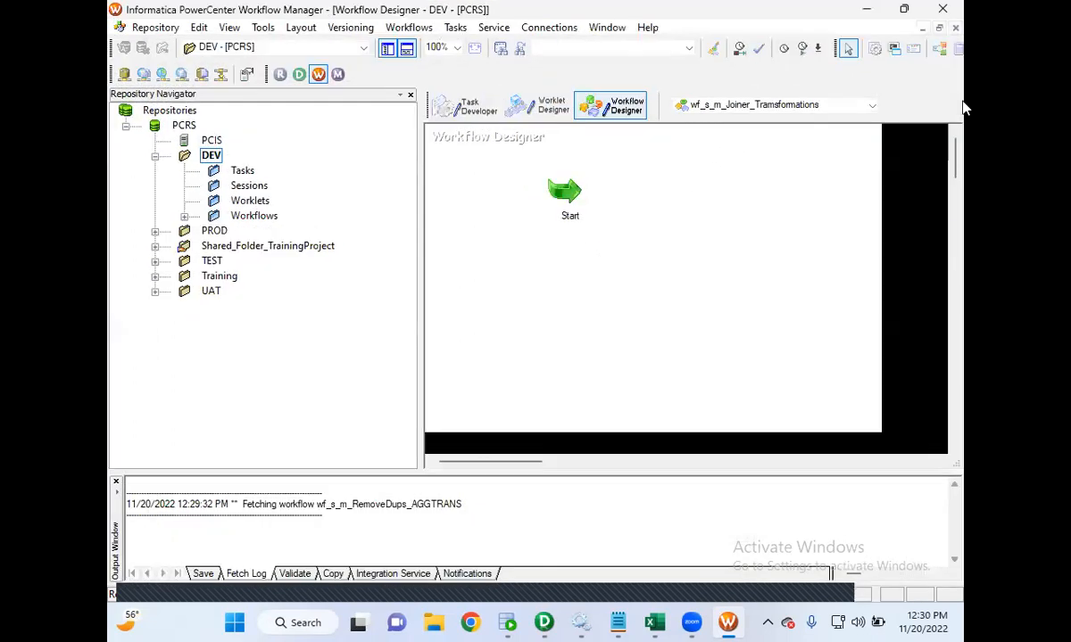
pyautogui.click(875, 50)
pyautogui.click(700, 203)
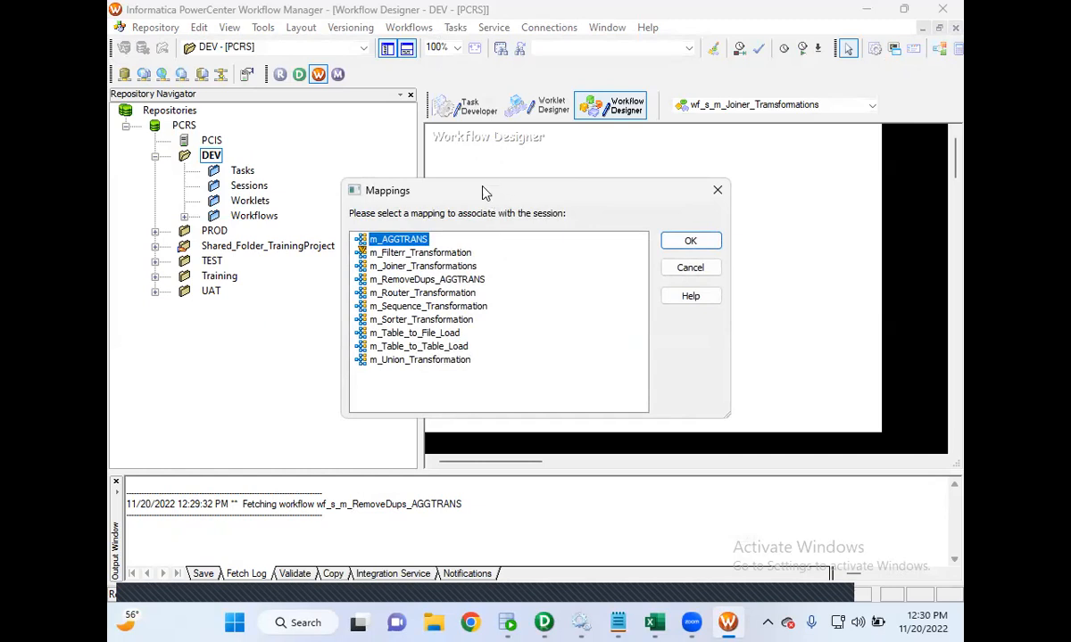
pyautogui.click(448, 267)
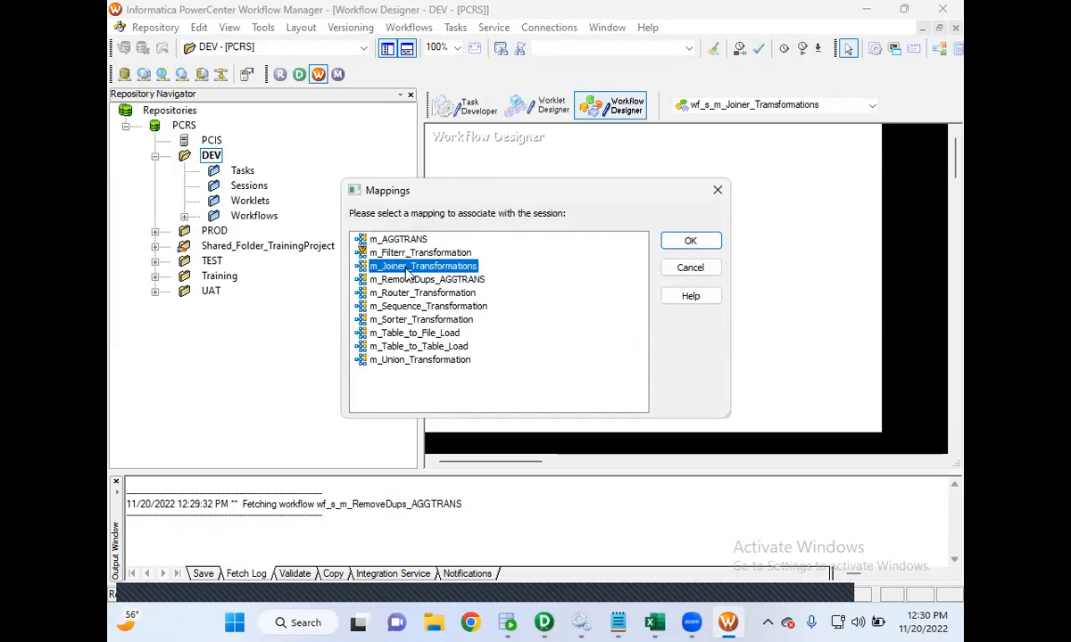
pyautogui.click(691, 242)
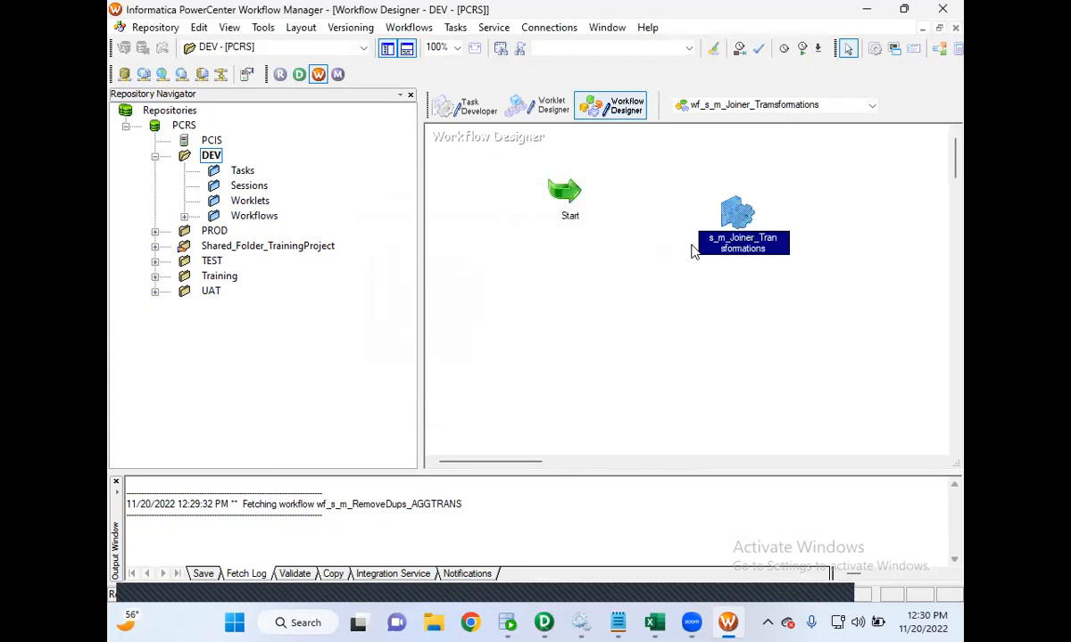
pyautogui.moveTo(736, 217); pyautogui.dragTo(742, 207)
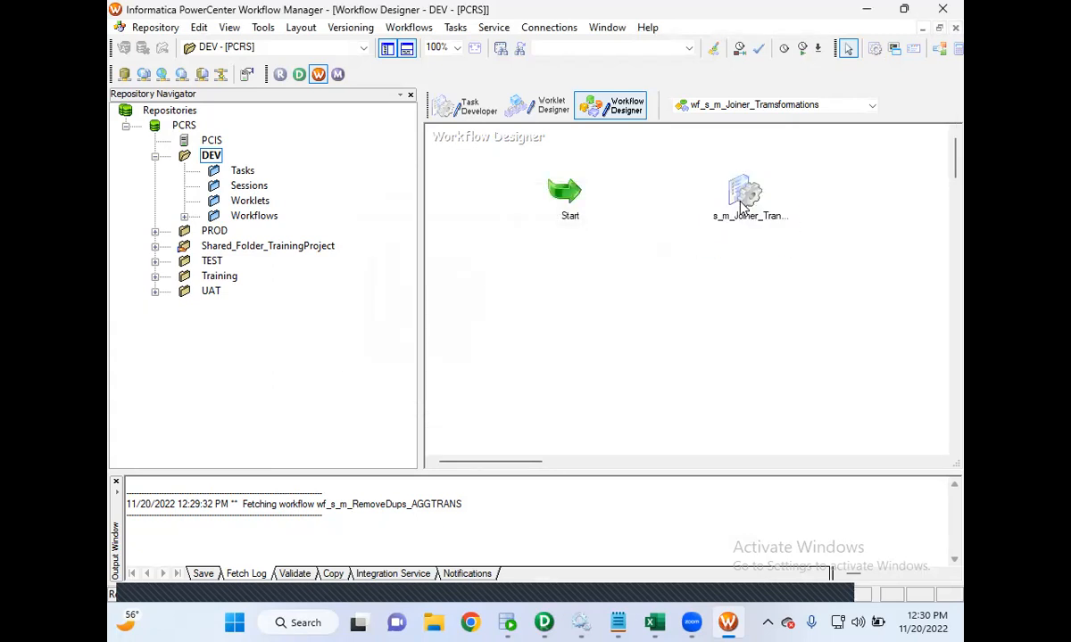
# - Open the session's mapping properties and set the SQ_EMPSRC source connection to Oracle_SRCDB
pyautogui.doubleClick(742, 207)
pyautogui.click(420, 130)
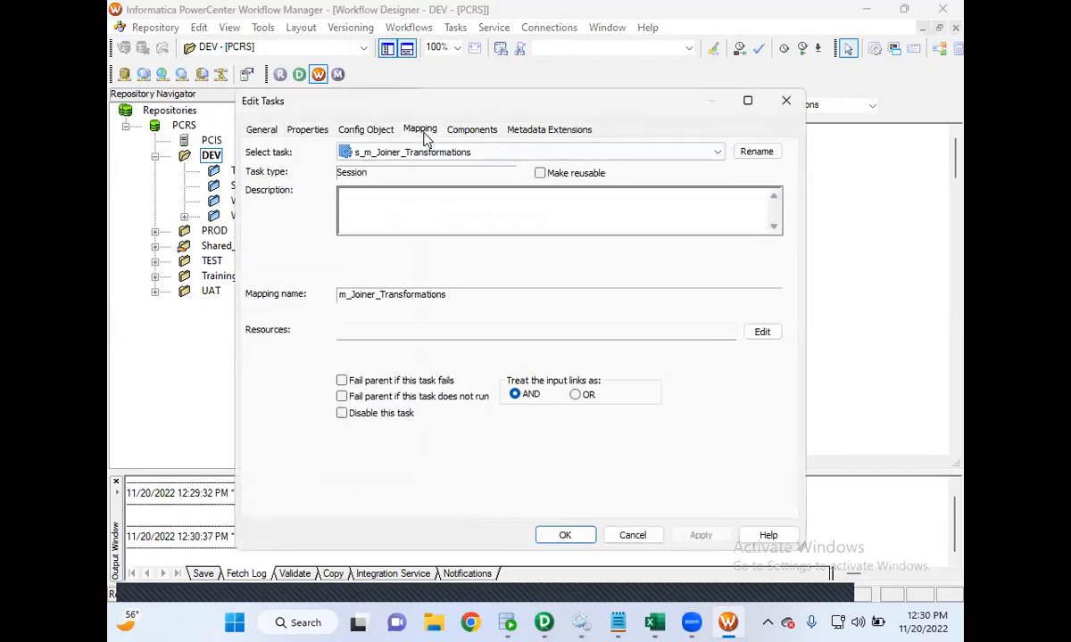
pyautogui.click(317, 260)
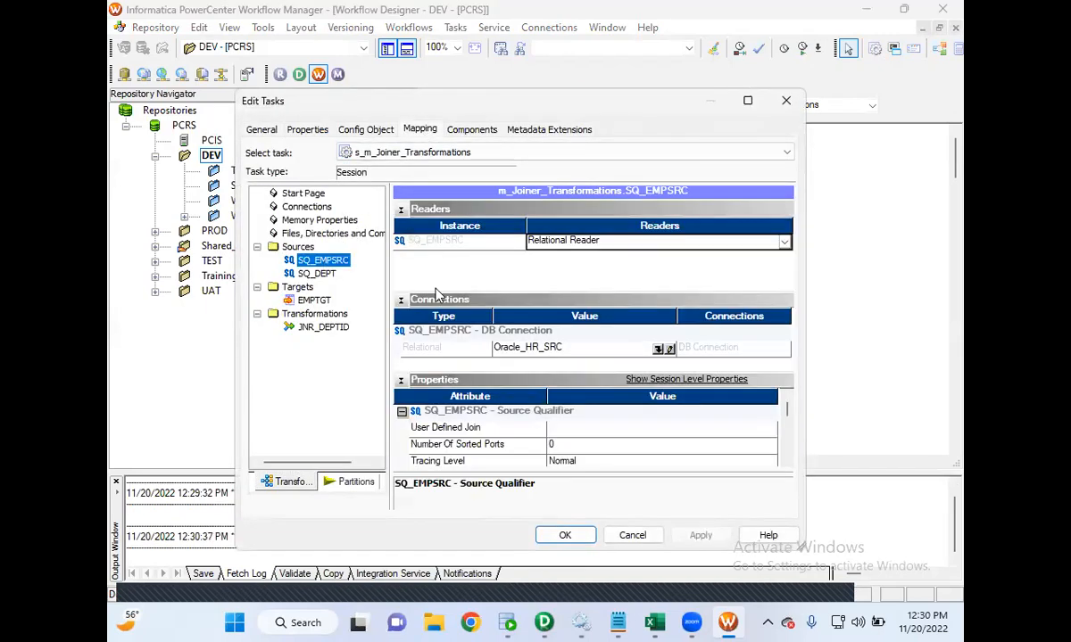
pyautogui.click(659, 350)
pyautogui.click(658, 350)
pyautogui.click(475, 375)
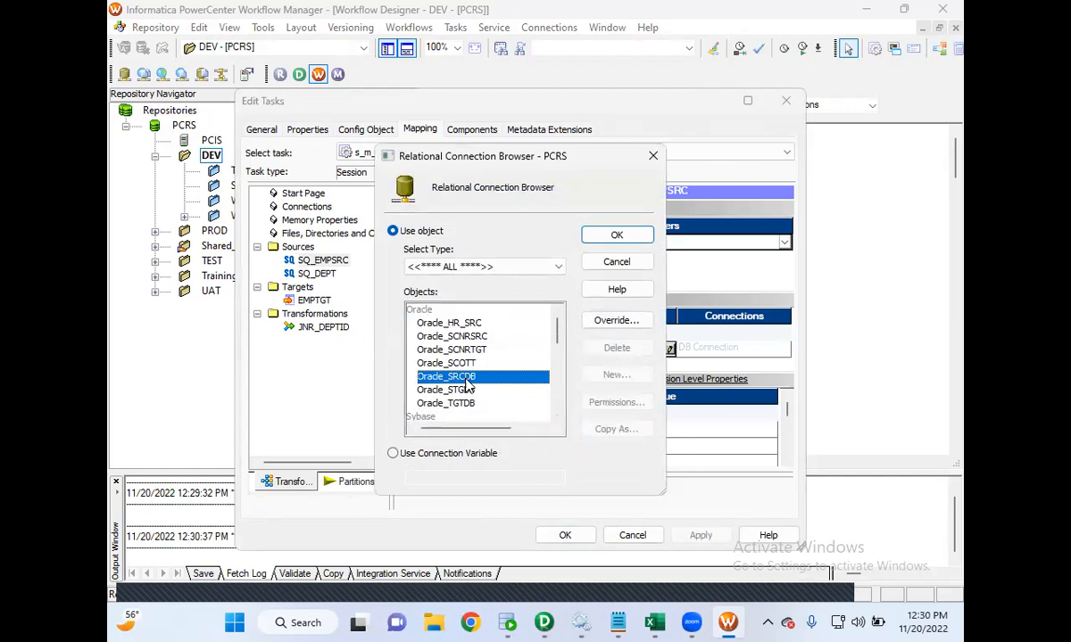
pyautogui.click(618, 235)
# - Set the SQ_DEPT source connection to Oracle_SRCDB
pyautogui.click(317, 273)
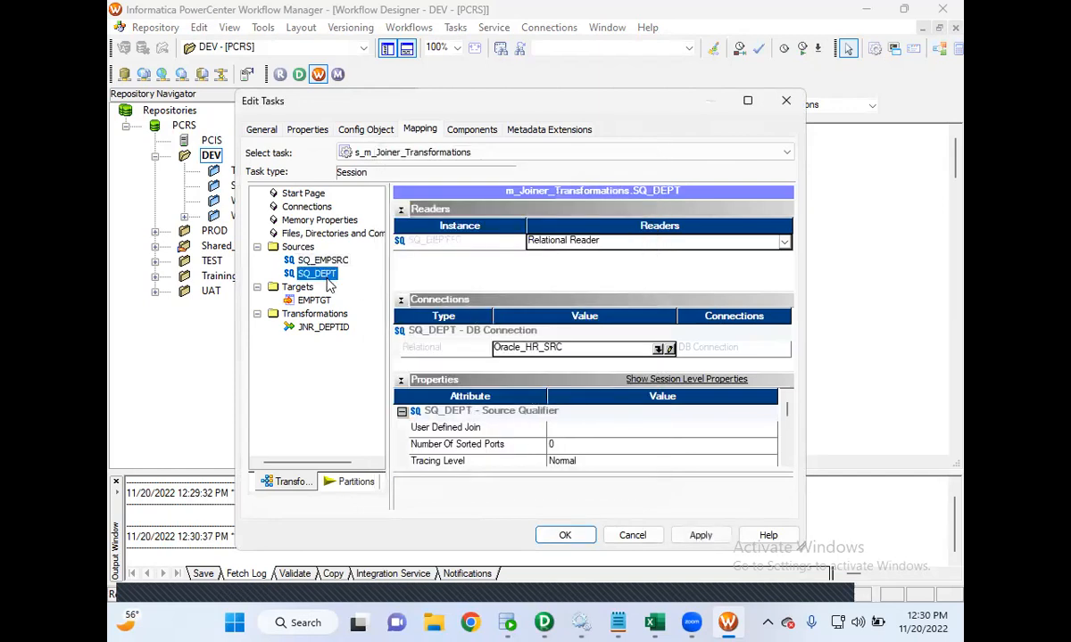
pyautogui.click(660, 349)
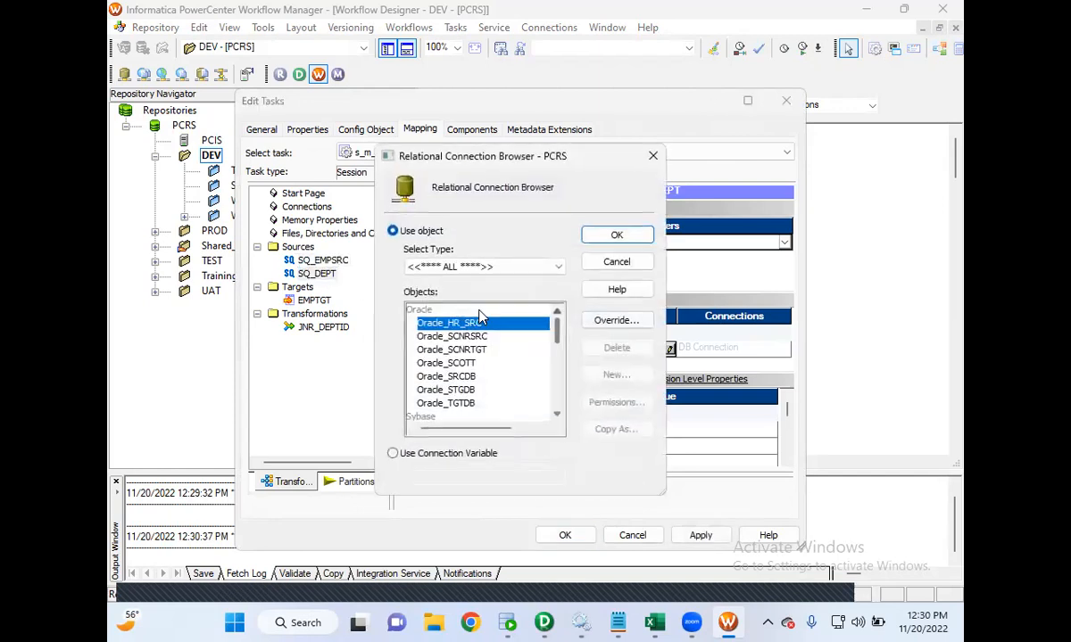
pyautogui.click(444, 376)
pyautogui.click(617, 236)
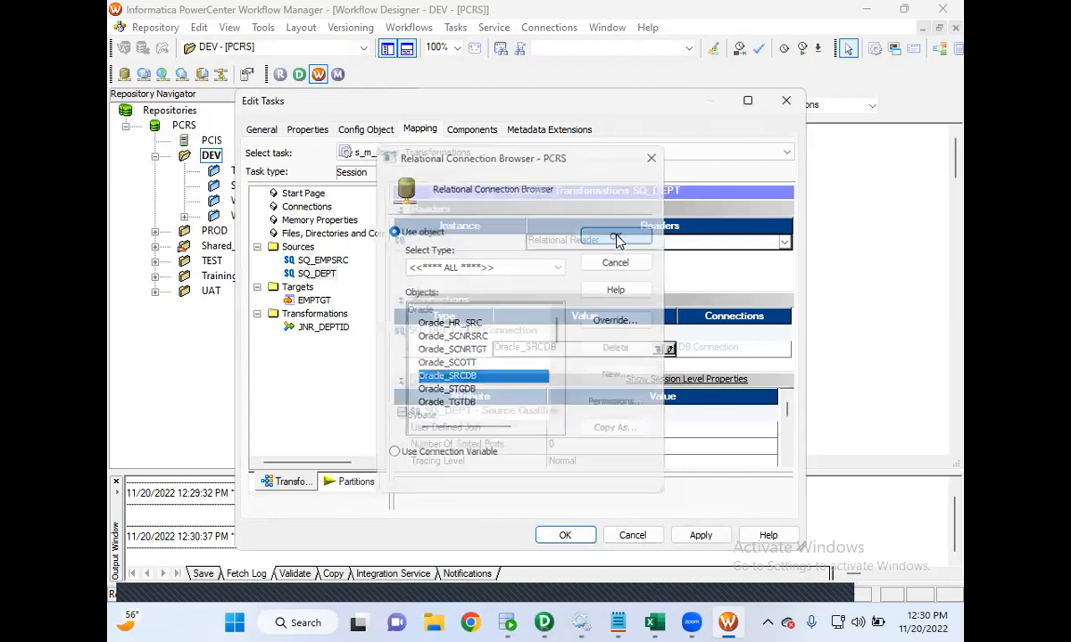
# - Set the EMPTGT target connection to Oracle_TGTDB and enable the truncate target table option
pyautogui.click(314, 300)
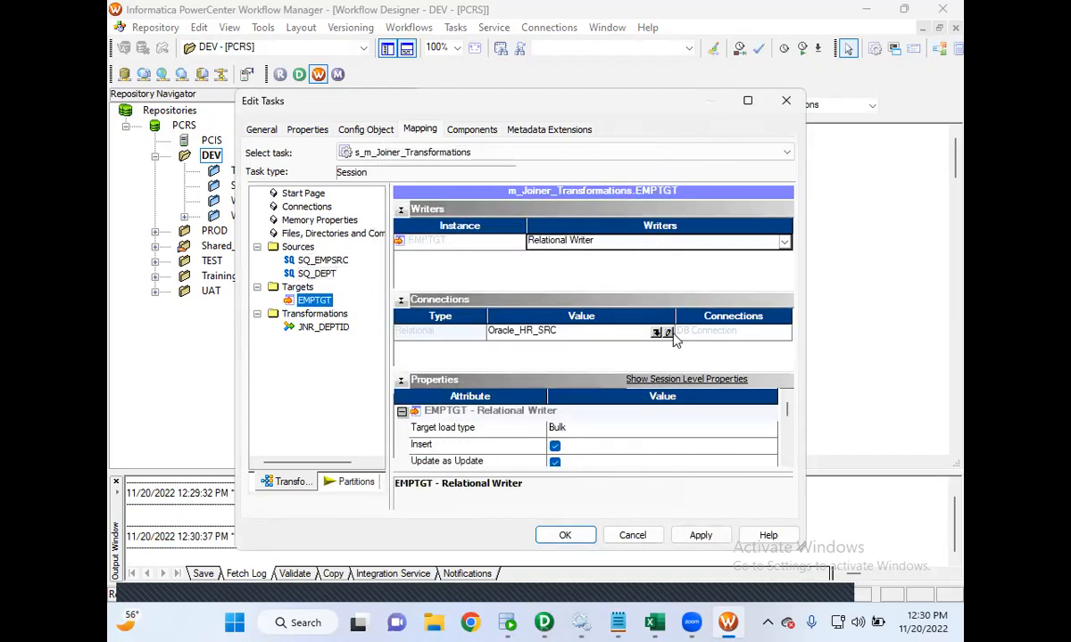
pyautogui.click(662, 335)
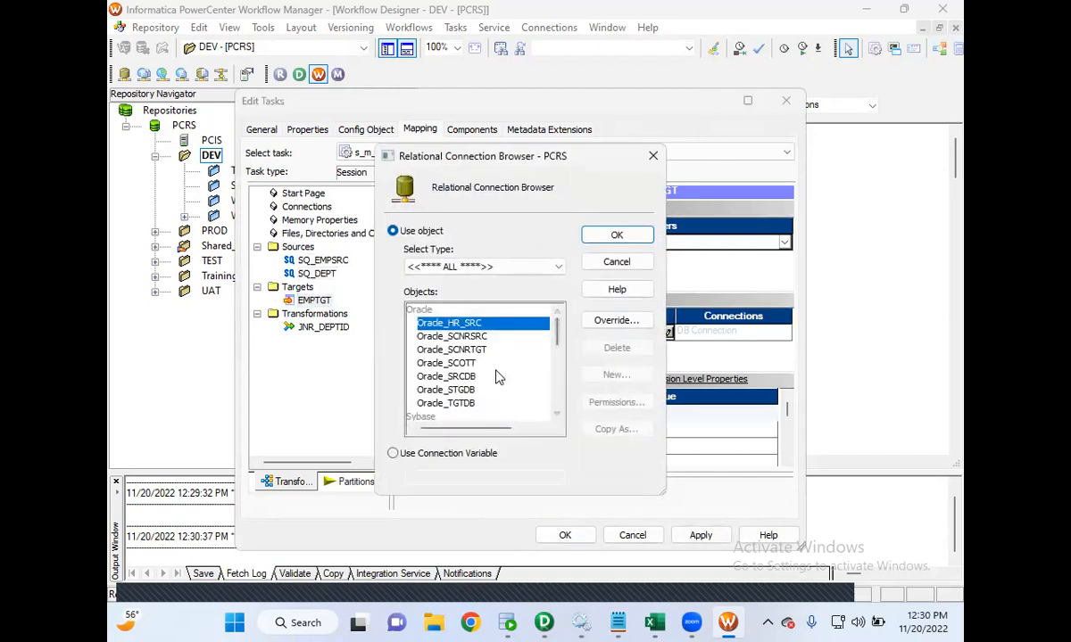
pyautogui.click(446, 403)
pyautogui.click(617, 236)
pyautogui.moveTo(788, 411); pyautogui.dragTo(791, 439)
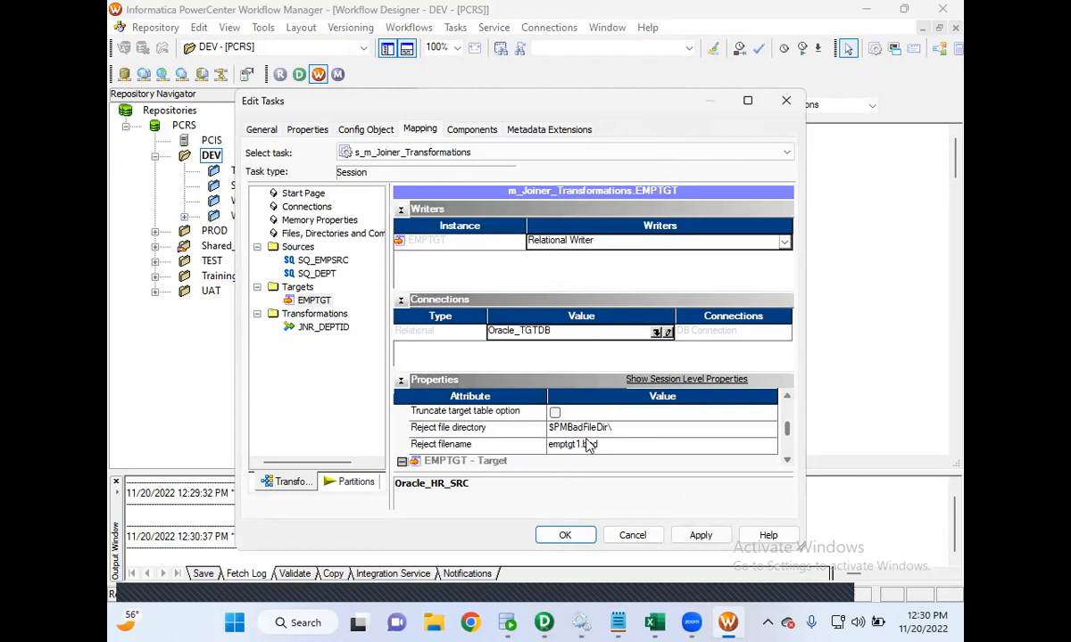
pyautogui.click(554, 411)
# - Enable both fail-parent options in the session's general settings and apply them
pyautogui.click(258, 131)
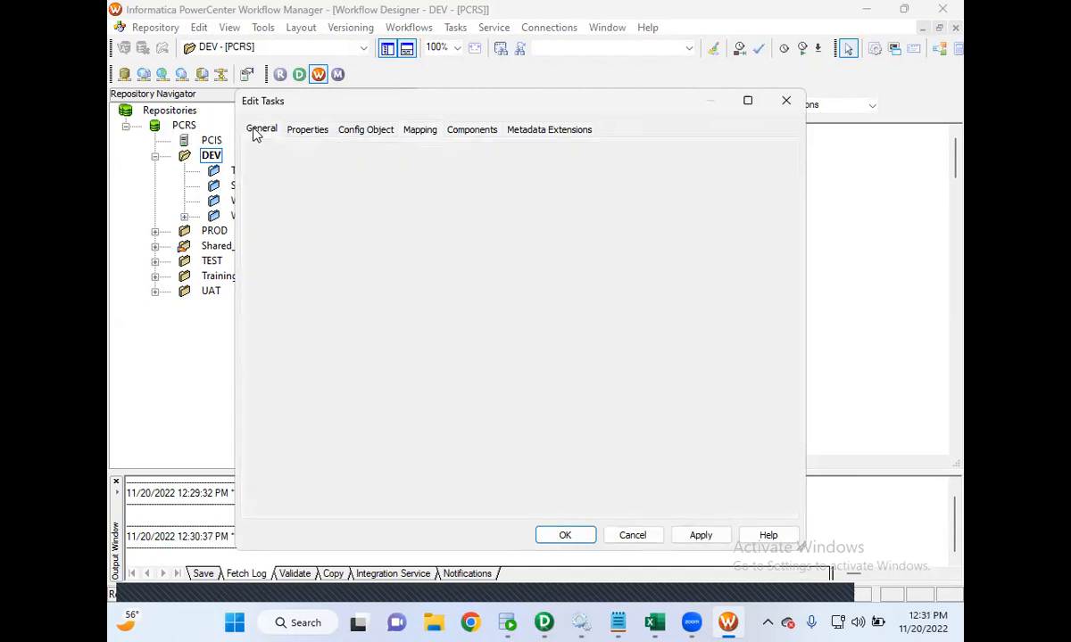
pyautogui.click(343, 381)
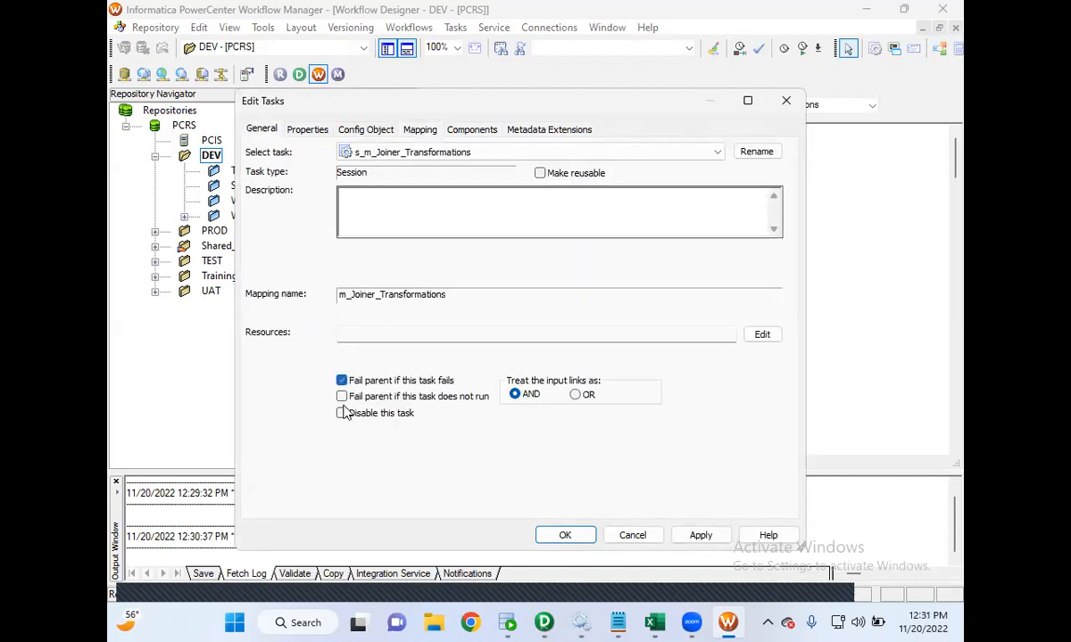
pyautogui.click(341, 398)
pyautogui.click(696, 535)
pyautogui.click(565, 536)
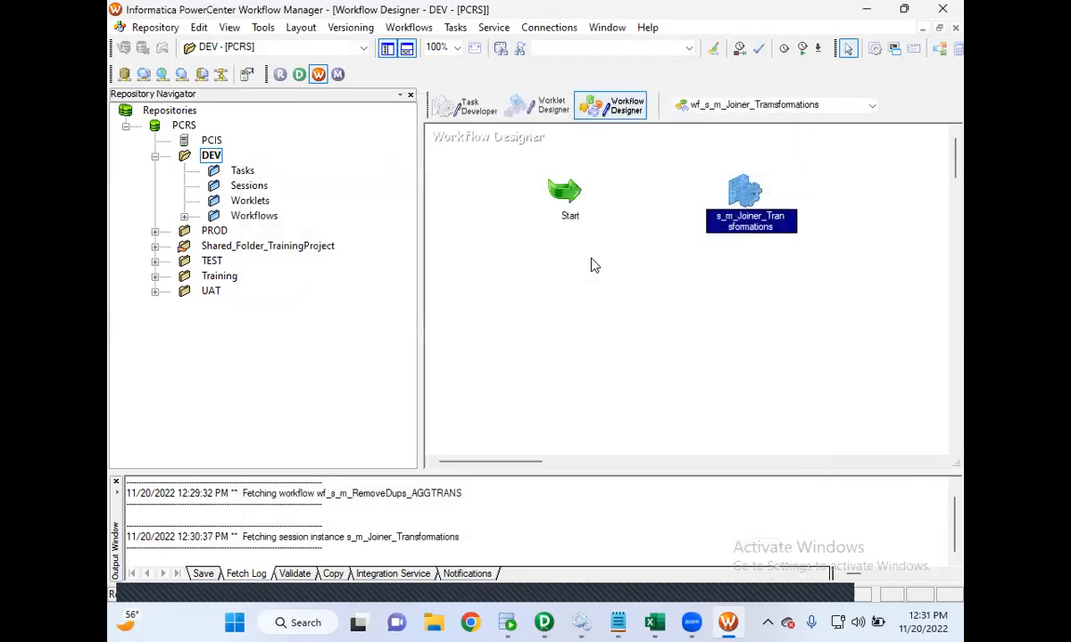
# - Link the Start task to the s_m_Joiner_Transformations session
pyautogui.click(459, 30)
pyautogui.click(449, 120)
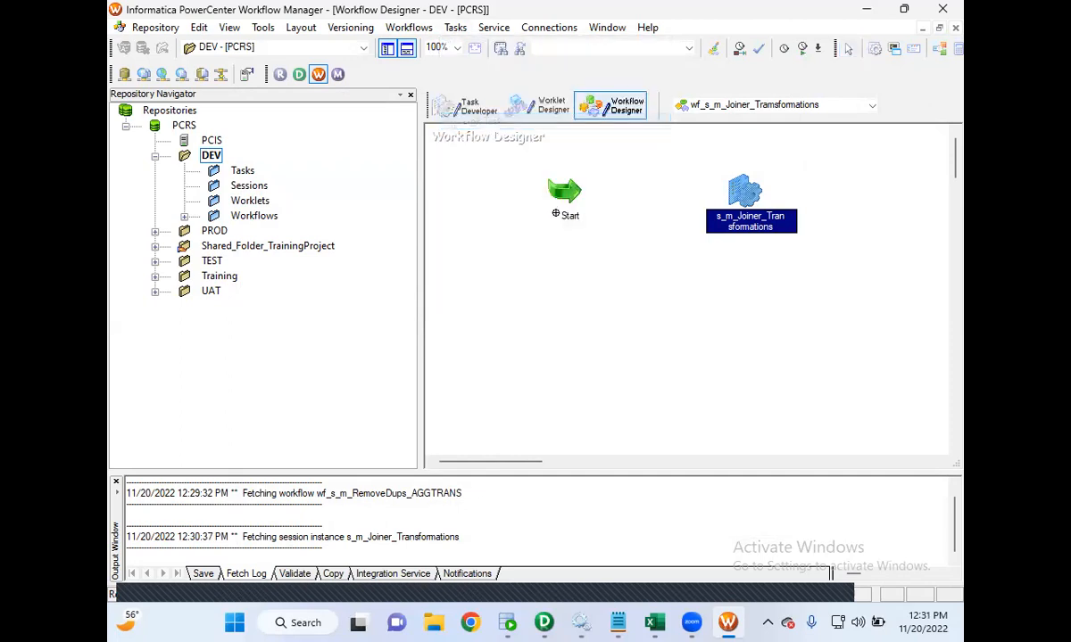
pyautogui.moveTo(671, 201); pyautogui.dragTo(749, 194)
# - Save the workflow to the repository
pyautogui.click(155, 28)
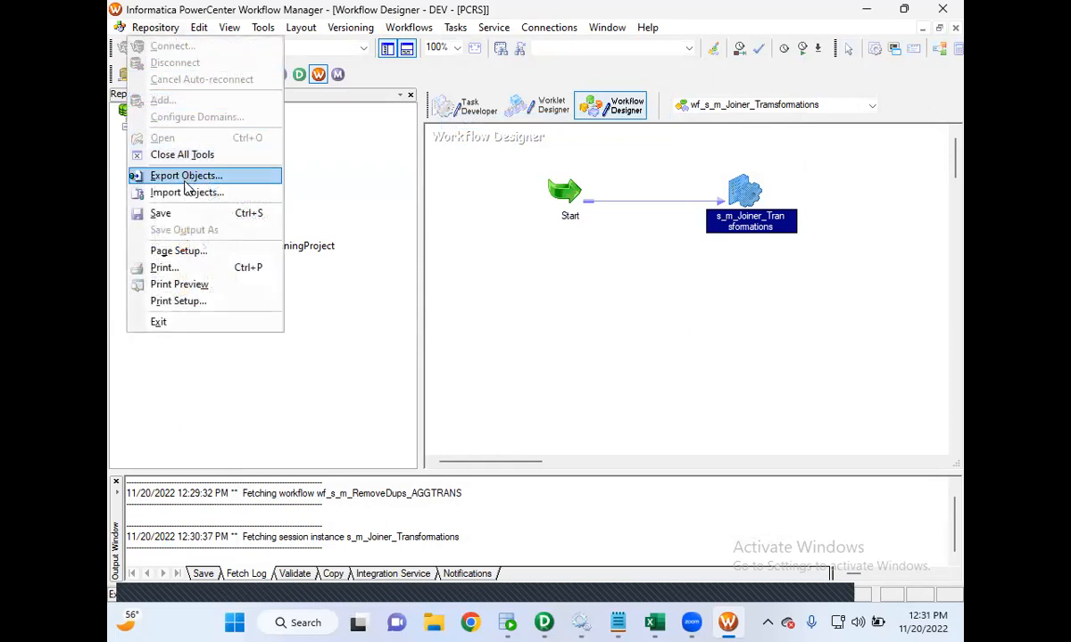
pyautogui.click(184, 215)
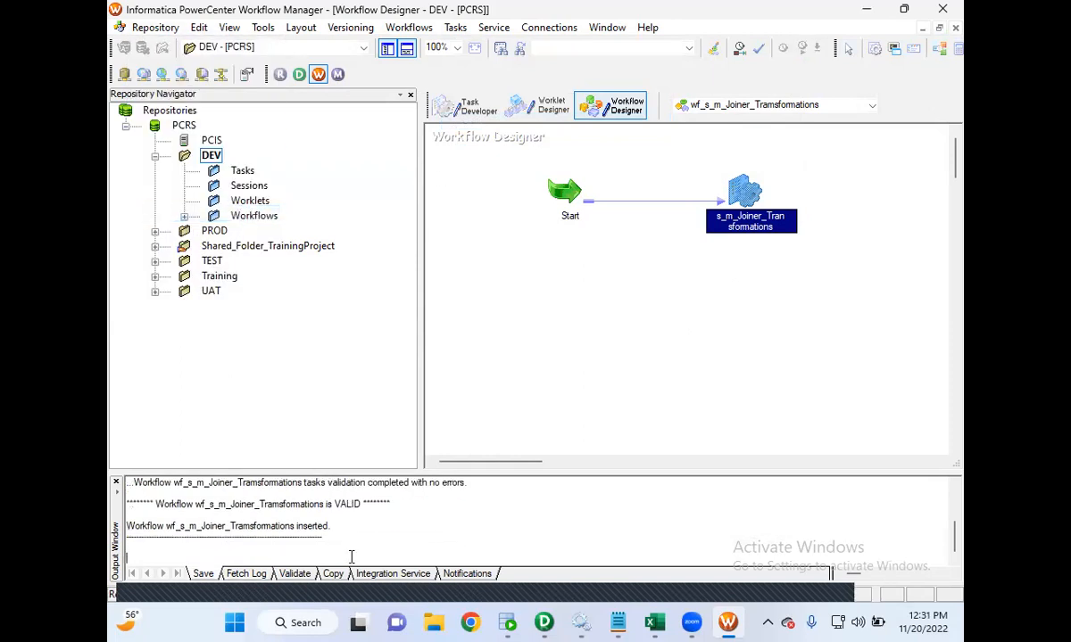
# - Switch to SQL Developer and run SELECT * FROM EMPTGT in the TGTDB worksheet
pyautogui.click(507, 622)
pyautogui.click(458, 84)
pyautogui.click(476, 167)
pyautogui.hotkey('ctrl', 'a')
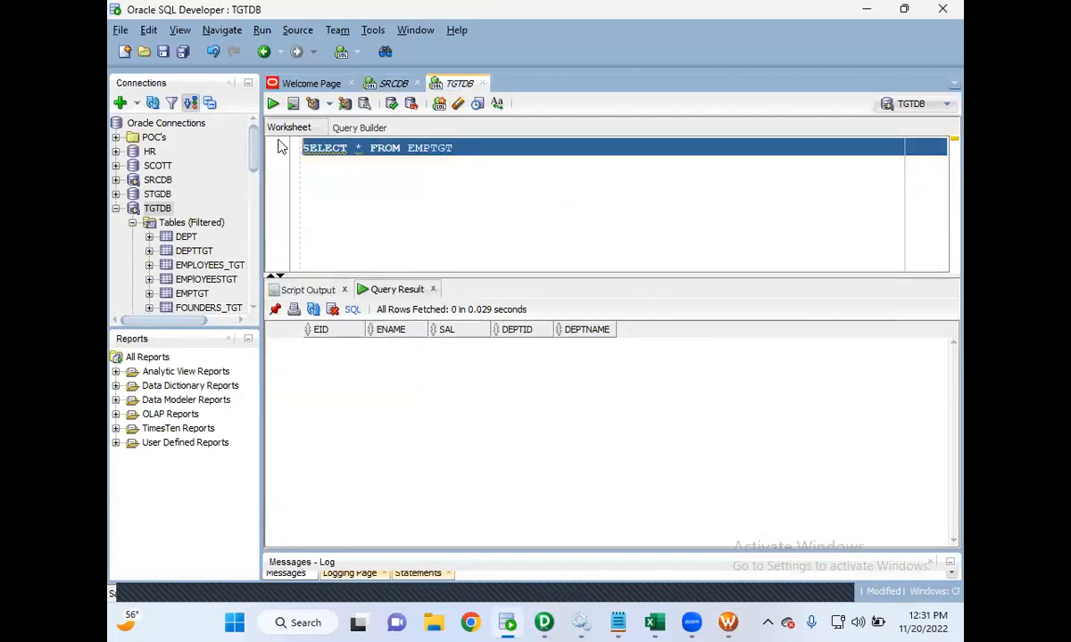
pyautogui.click(272, 103)
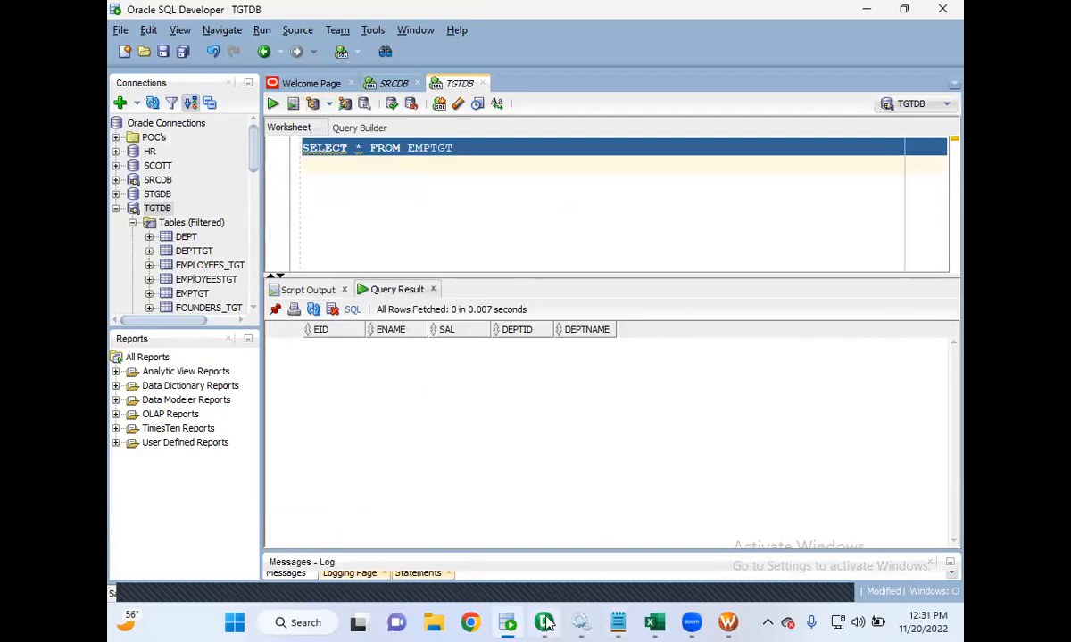
# - Open the joiner notes and highlight the normal join definition
pyautogui.moveTo(625, 622)
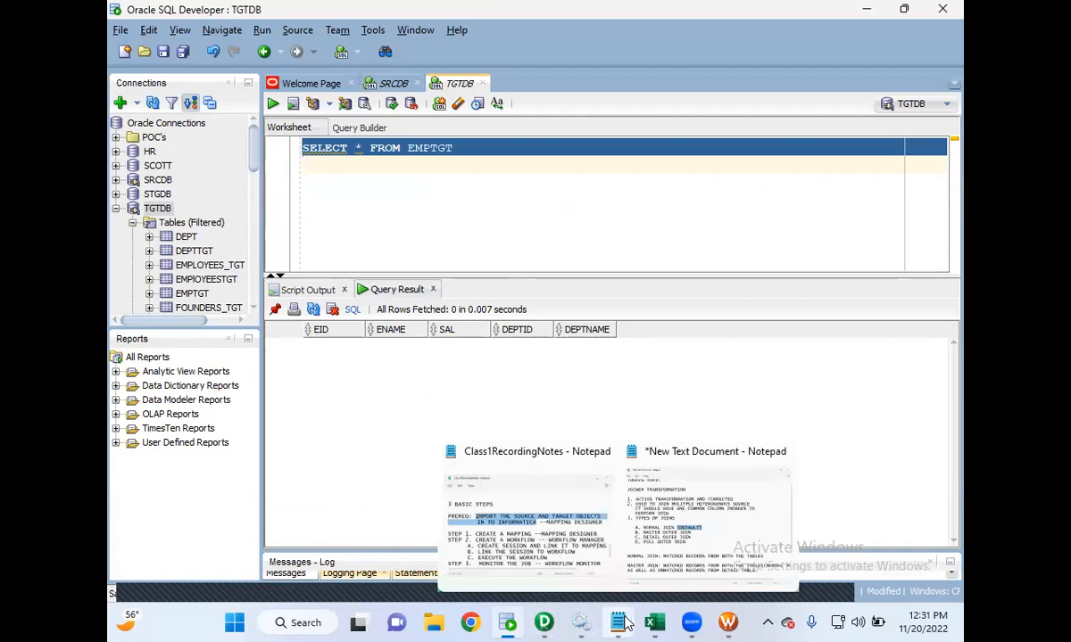
pyautogui.click(646, 560)
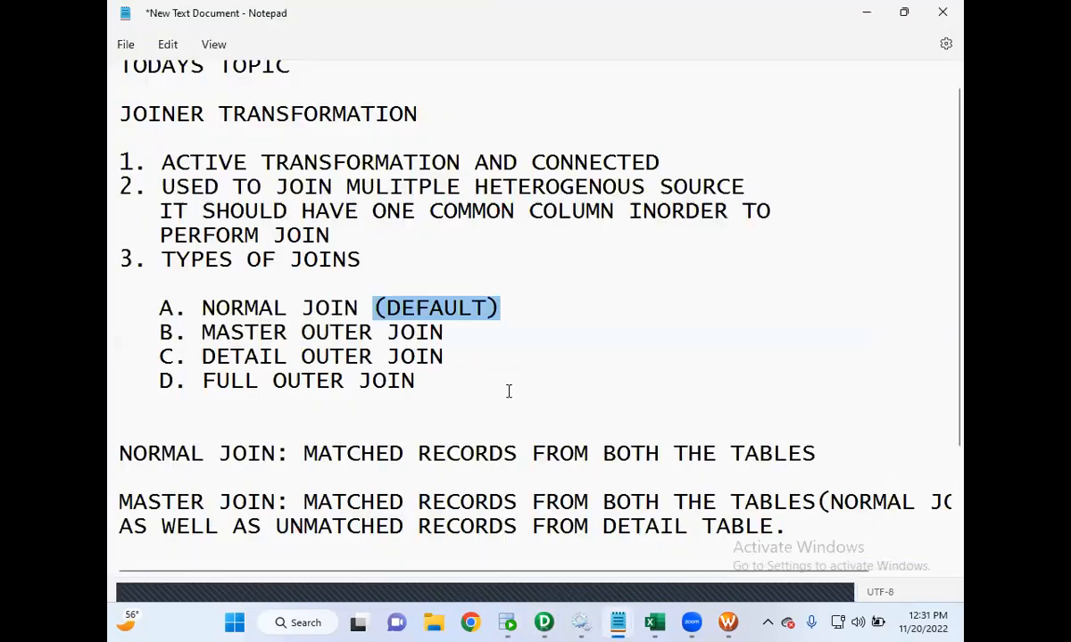
pyautogui.click(490, 331)
pyautogui.moveTo(304, 452); pyautogui.dragTo(818, 450)
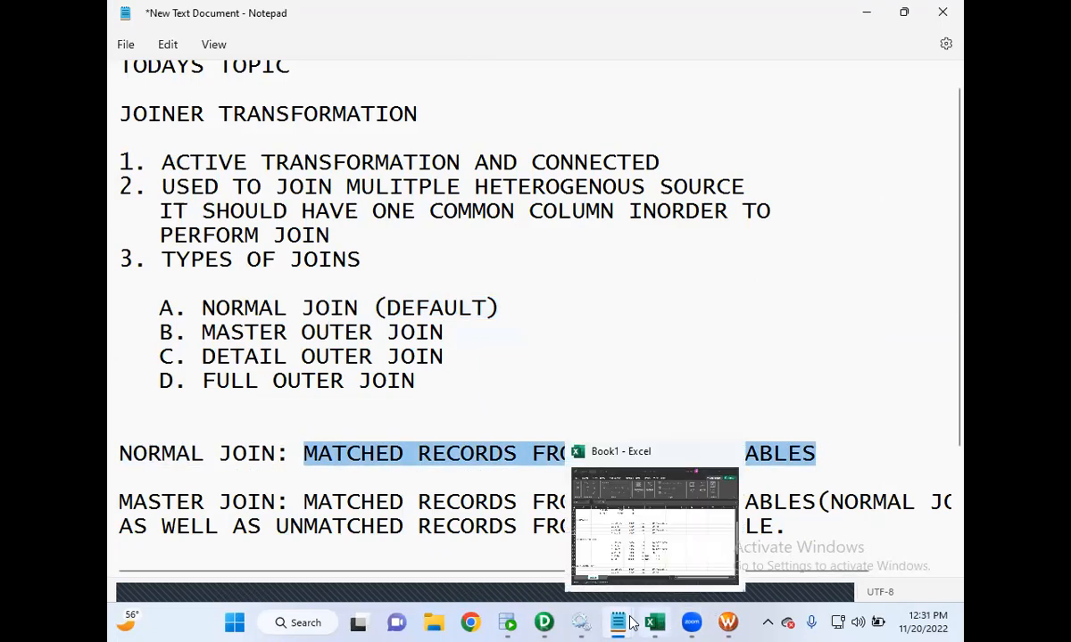
# - Switch to SQL Developer, run SELECT * FROM EMPSRC in the SRCDB worksheet and highlight the two rows with DEPTID 80
pyautogui.click(506, 622)
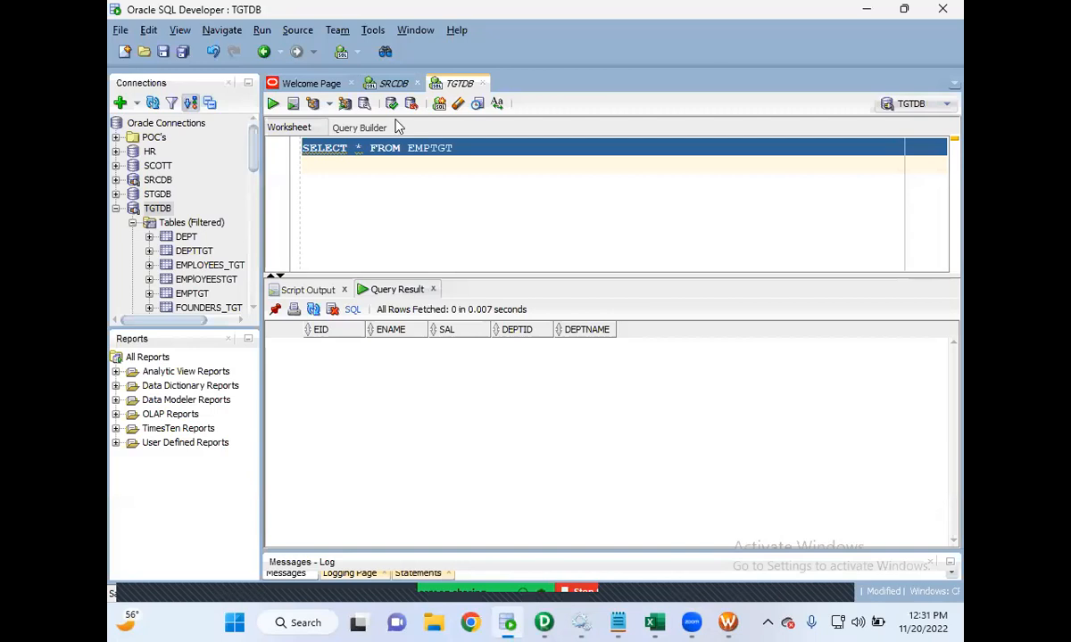
pyautogui.click(393, 83)
pyautogui.click(475, 150)
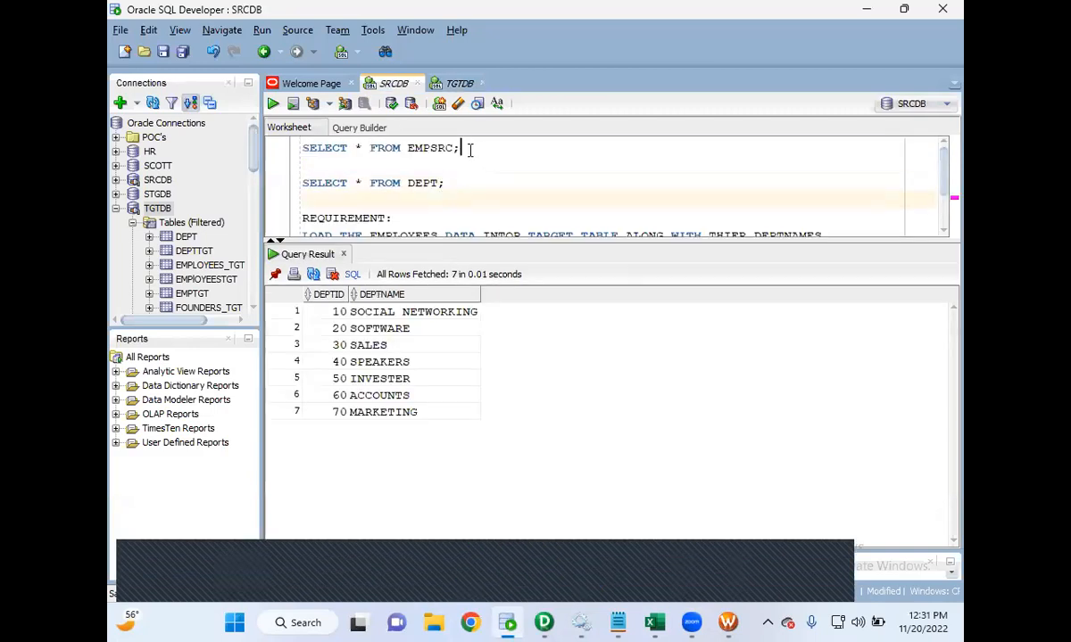
pyautogui.moveTo(468, 148); pyautogui.dragTo(295, 156)
pyautogui.click(273, 104)
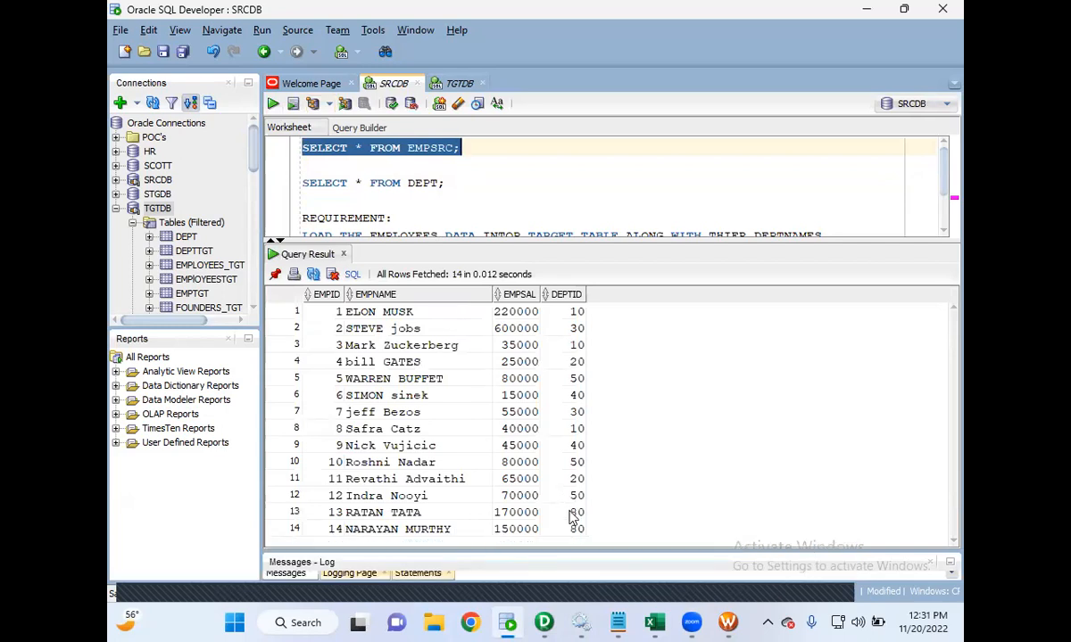
pyautogui.moveTo(580, 535); pyautogui.dragTo(438, 515)
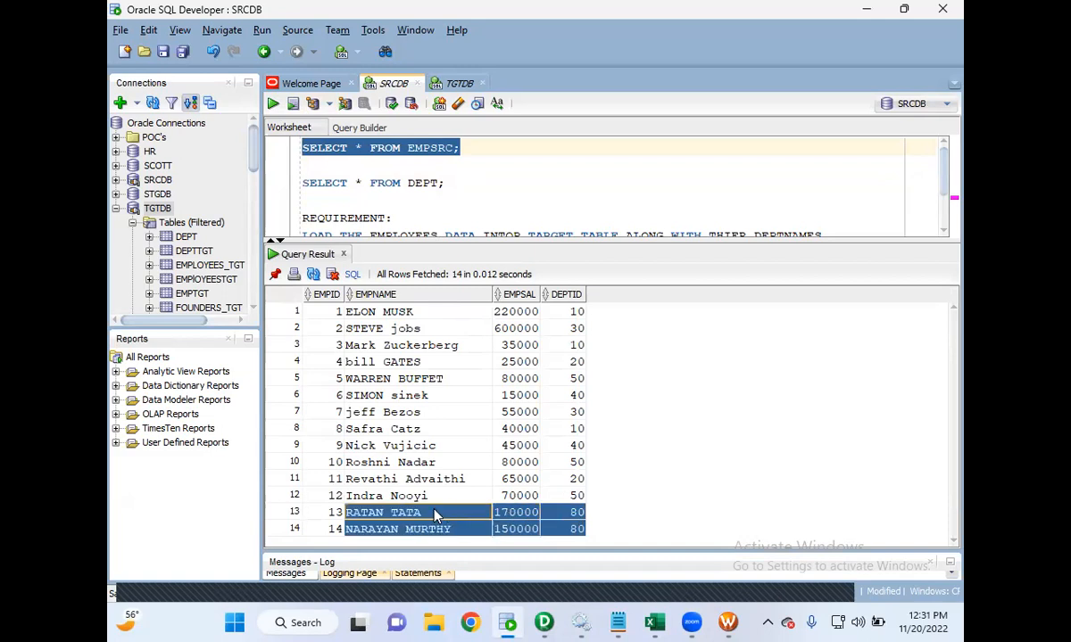
pyautogui.moveTo(354, 522); pyautogui.dragTo(339, 522)
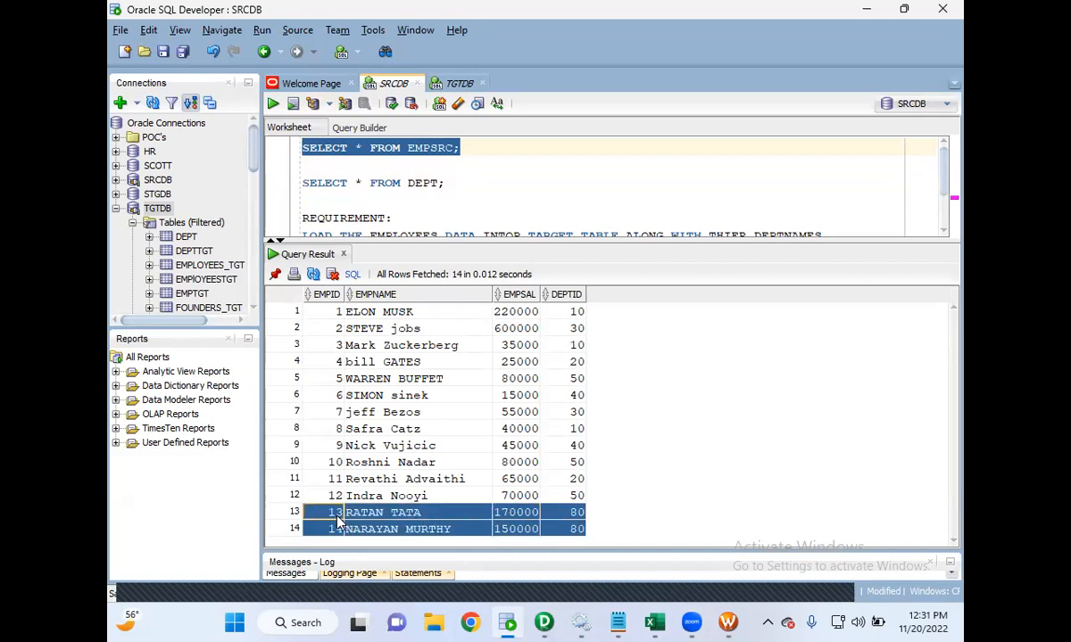
# - Run SELECT * FROM DEPT in the SRCDB worksheet and select the MARKETING department row
pyautogui.moveTo(449, 180); pyautogui.dragTo(284, 196)
pyautogui.click(256, 197)
pyautogui.moveTo(446, 183); pyautogui.dragTo(260, 183)
pyautogui.click(273, 105)
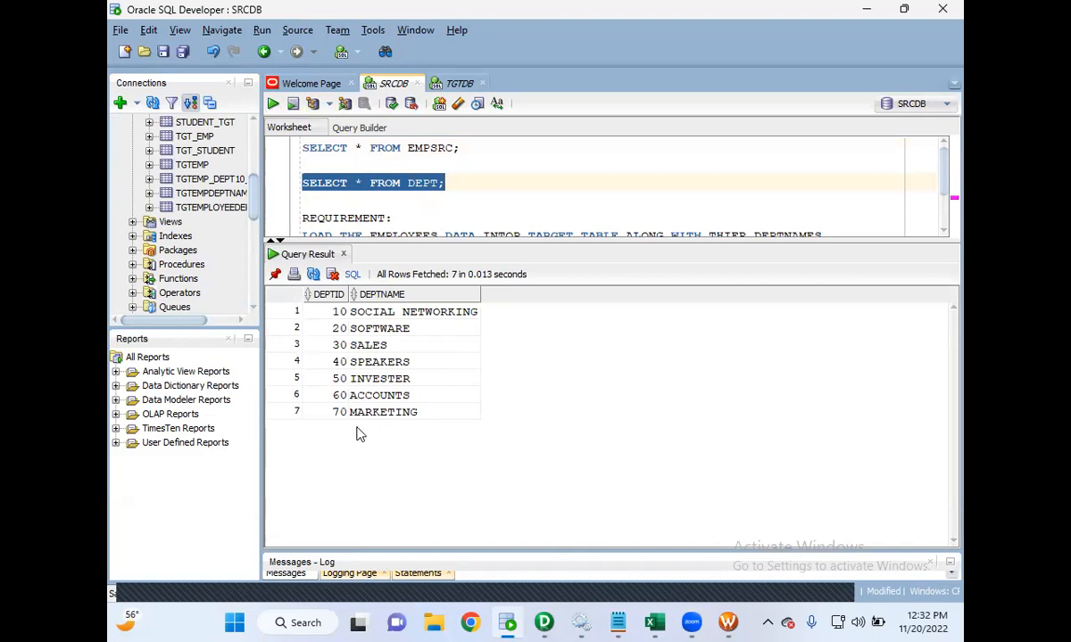
pyautogui.click(371, 416)
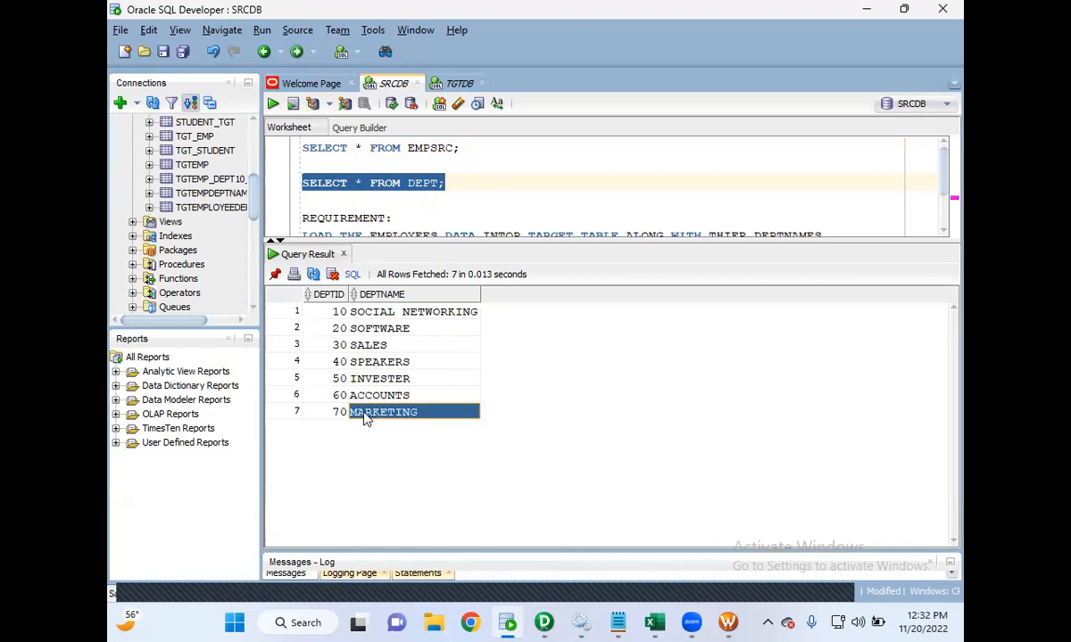
# - Rerun SELECT * FROM EMPSRC and highlight the rows for employees 13 and 14 with DEPTID 80
pyautogui.moveTo(466, 147); pyautogui.dragTo(306, 143)
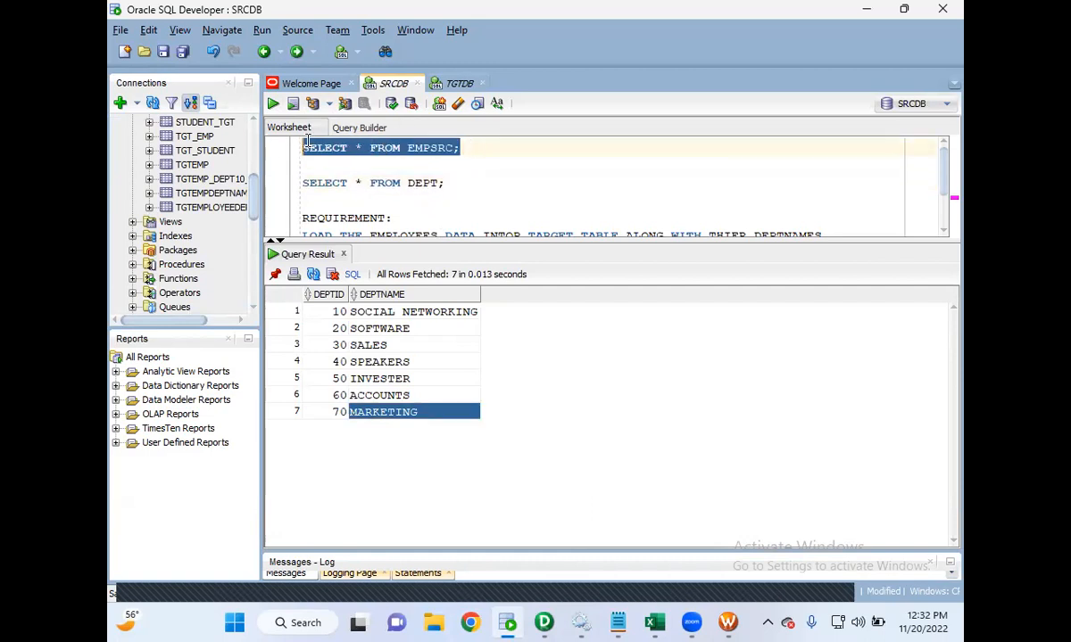
pyautogui.click(274, 104)
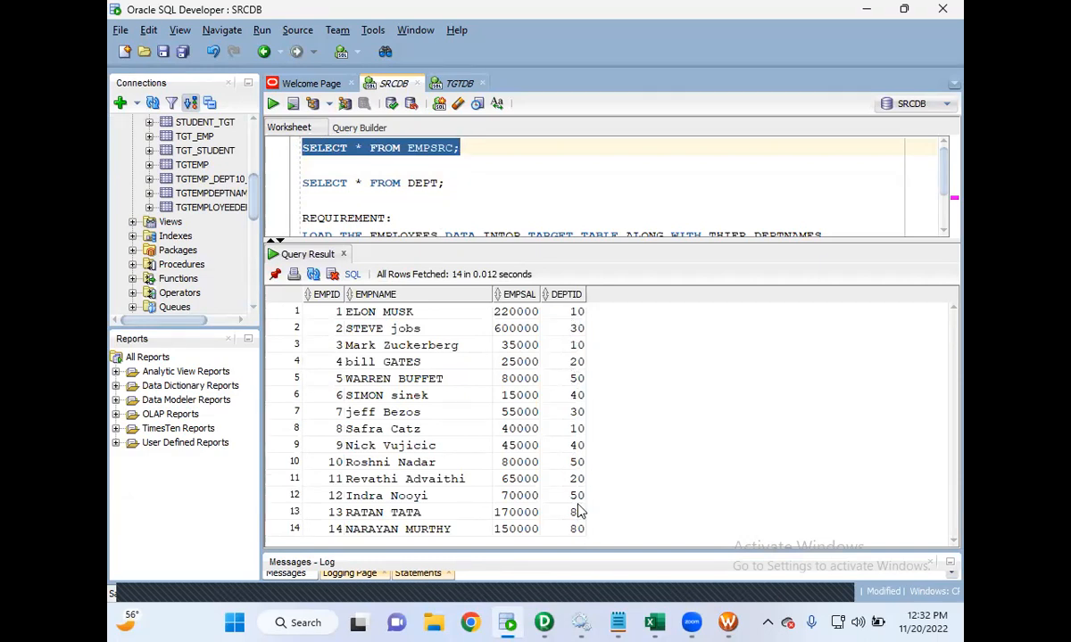
pyautogui.moveTo(574, 530); pyautogui.dragTo(403, 511)
pyautogui.moveTo(376, 506); pyautogui.dragTo(332, 520)
# - Rerun SELECT * FROM DEPT and select the MARKETING department row
pyautogui.click(419, 163)
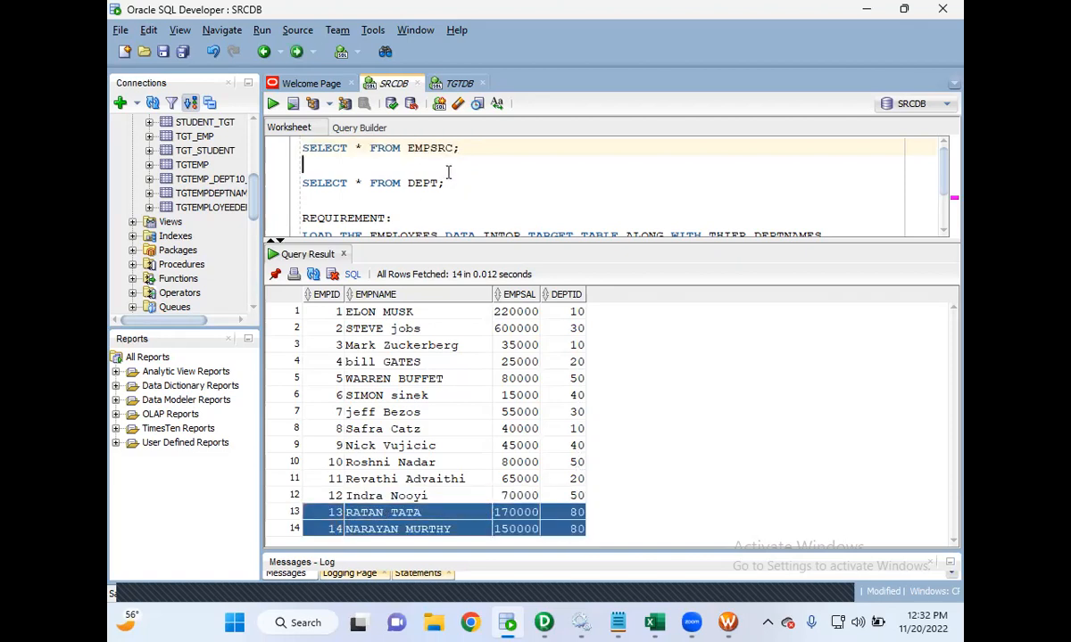
pyautogui.click(452, 192)
pyautogui.moveTo(452, 190); pyautogui.dragTo(285, 177)
pyautogui.click(273, 104)
pyautogui.click(413, 413)
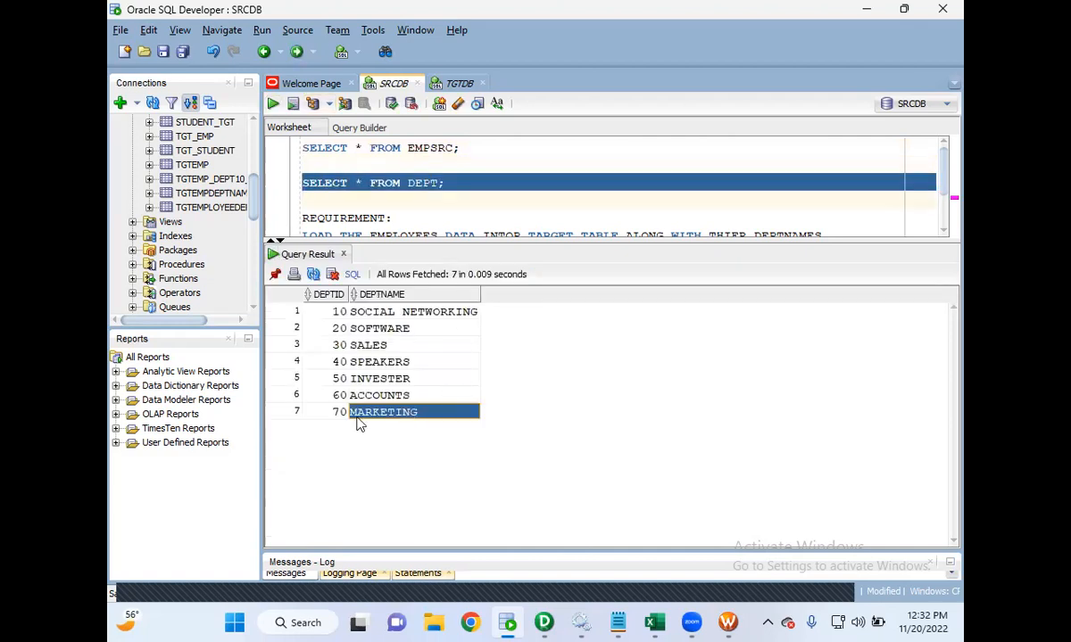
# - Rerun SELECT * FROM EMPSRC in the SRCDB worksheet
pyautogui.click(456, 163)
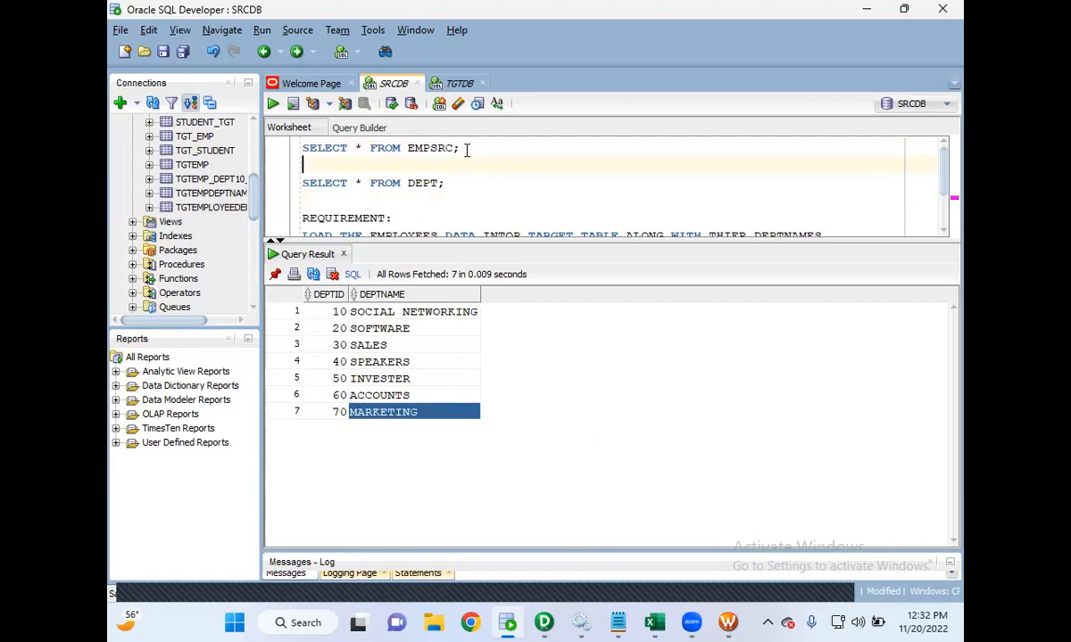
pyautogui.moveTo(461, 148); pyautogui.dragTo(286, 148)
pyautogui.click(273, 105)
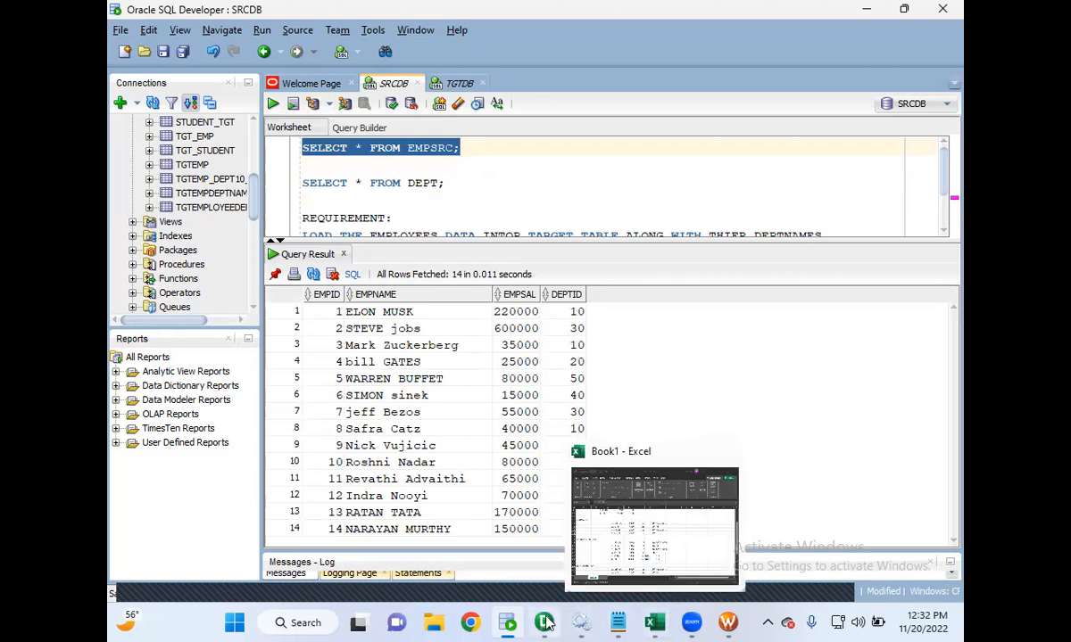
# - Switch to Workflow Manager and start the wf_s_m_Joiner_Transfomations workflow from the workflow canvas
pyautogui.click(731, 617)
pyautogui.click(629, 305)
pyautogui.rightClick(629, 311)
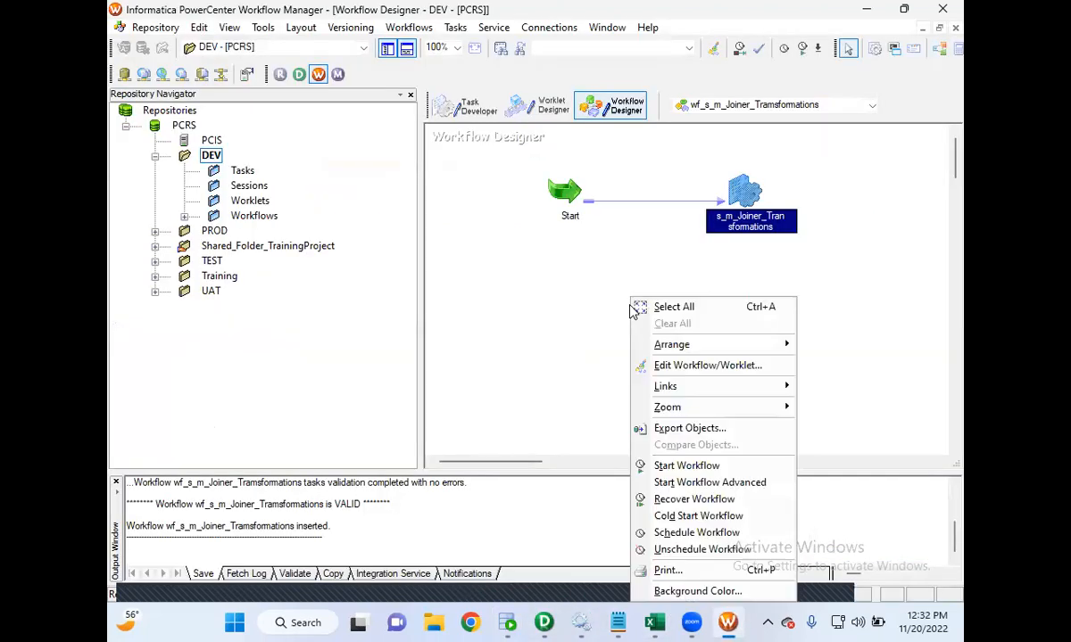
pyautogui.click(679, 463)
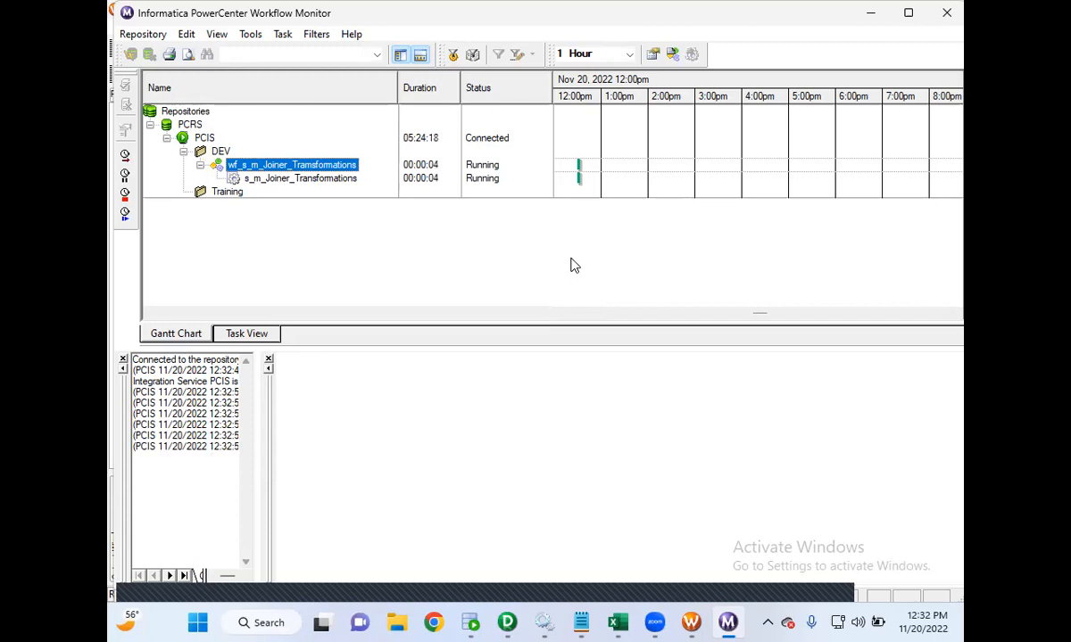
# - Open the s_m_Joiner_Transformations session's run properties in Workflow Monitor and review its Source/Target Statistics rows
pyautogui.click(354, 180)
pyautogui.rightClick(354, 181)
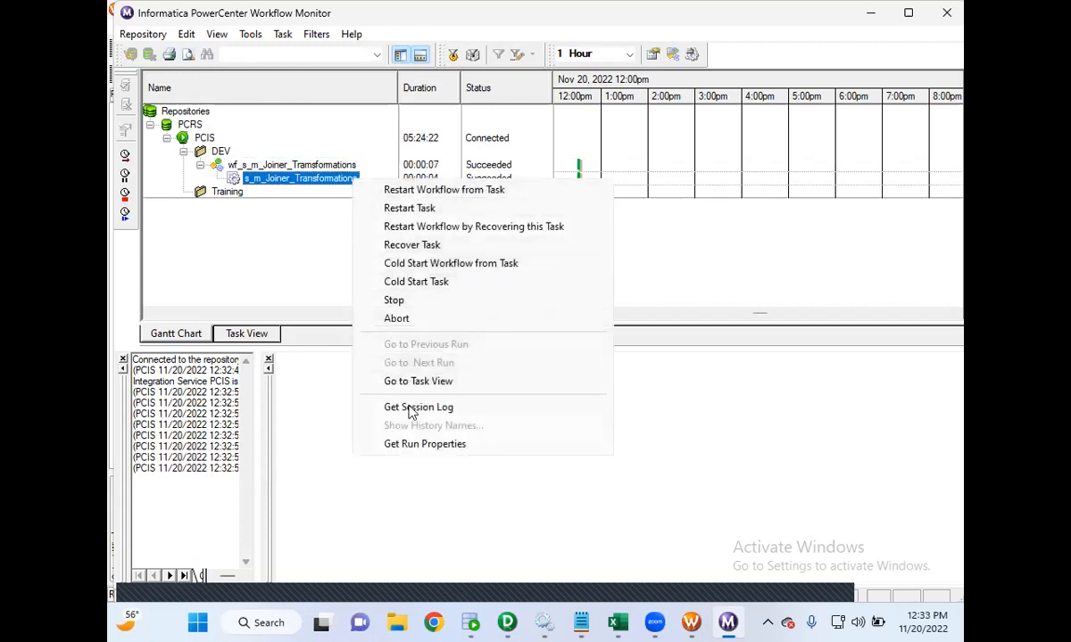
pyautogui.click(415, 444)
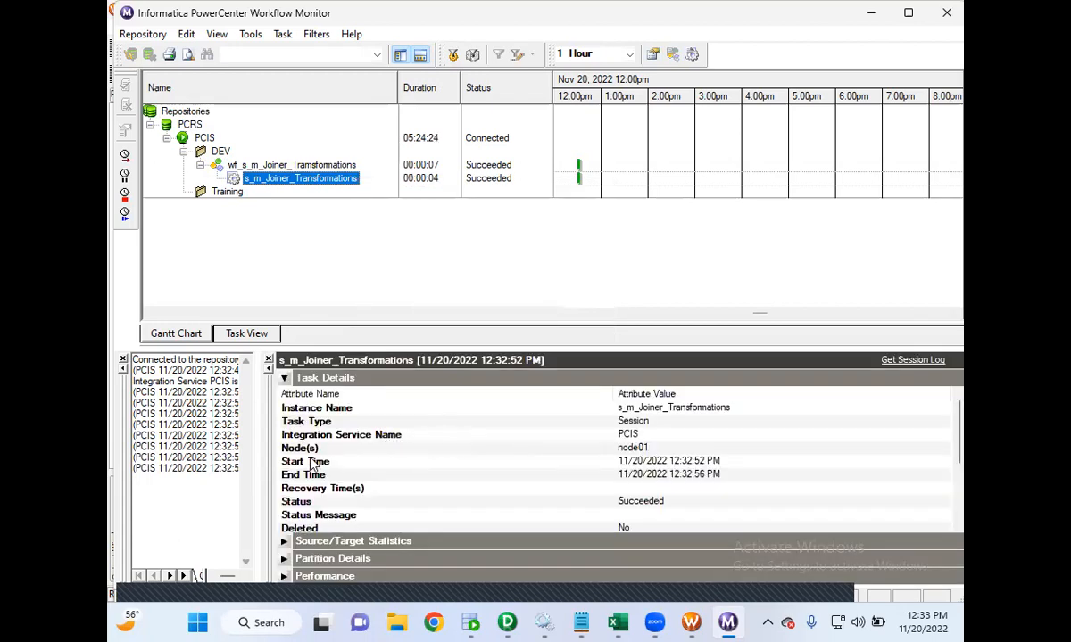
pyautogui.click(284, 539)
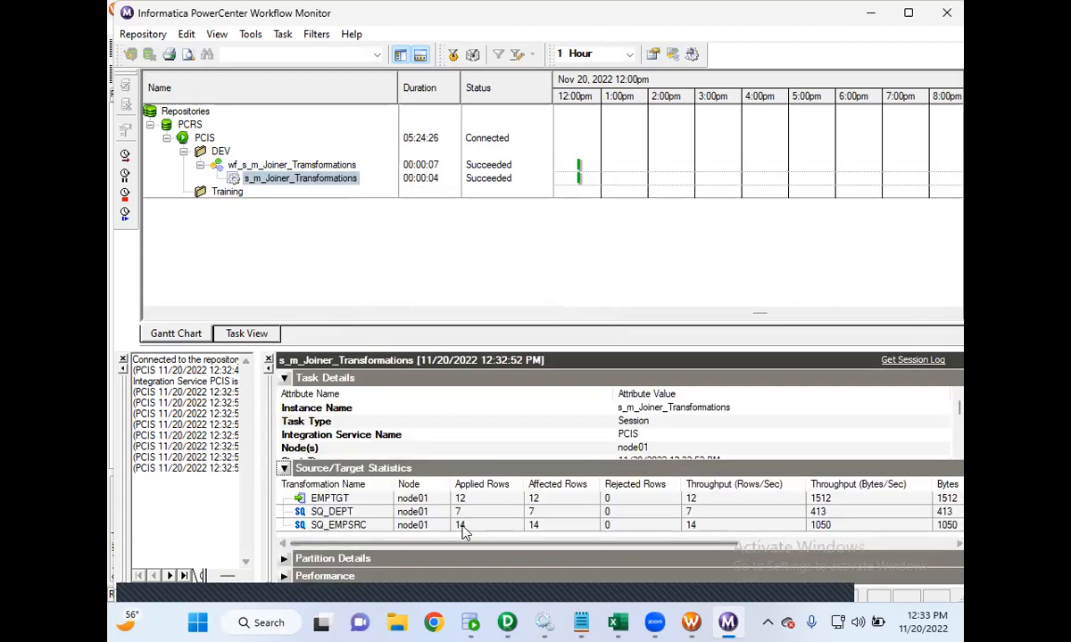
pyautogui.moveTo(393, 485); pyautogui.dragTo(436, 484)
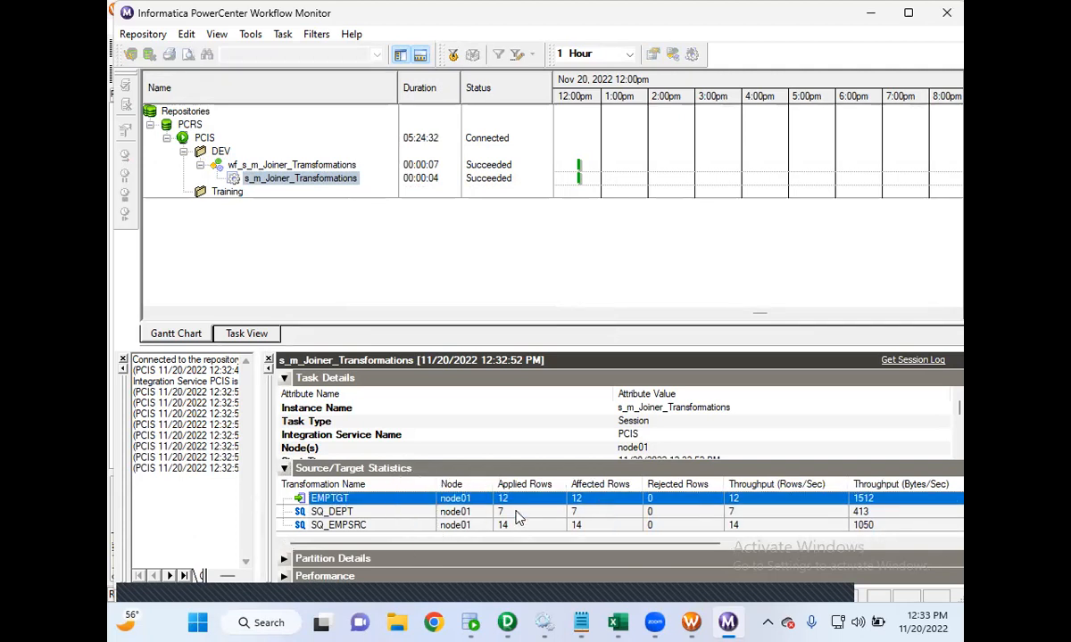
pyautogui.click(507, 526)
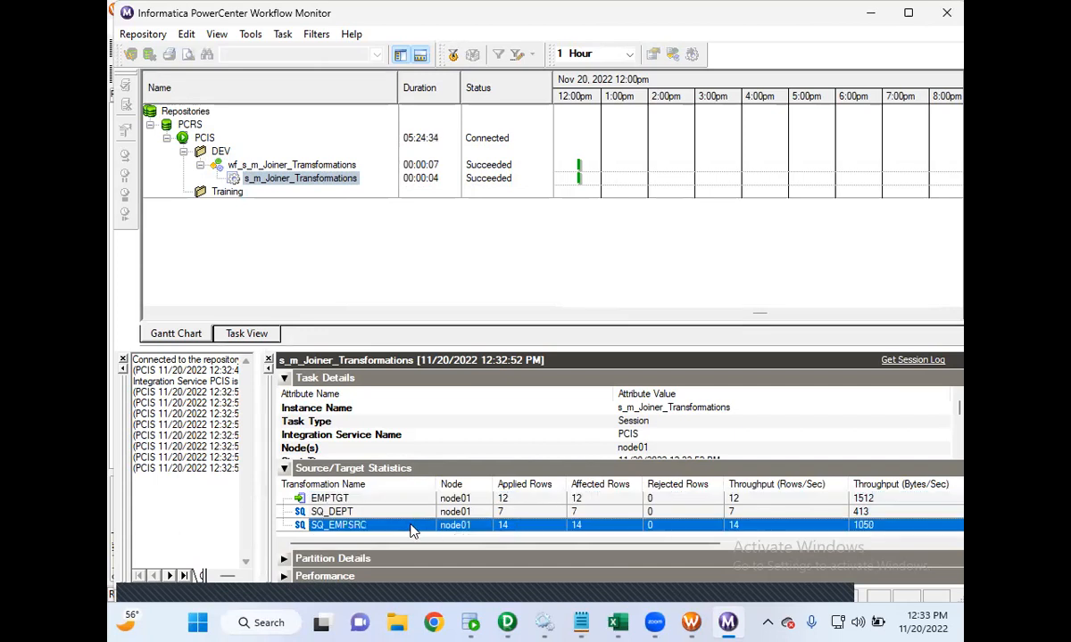
pyautogui.click(502, 512)
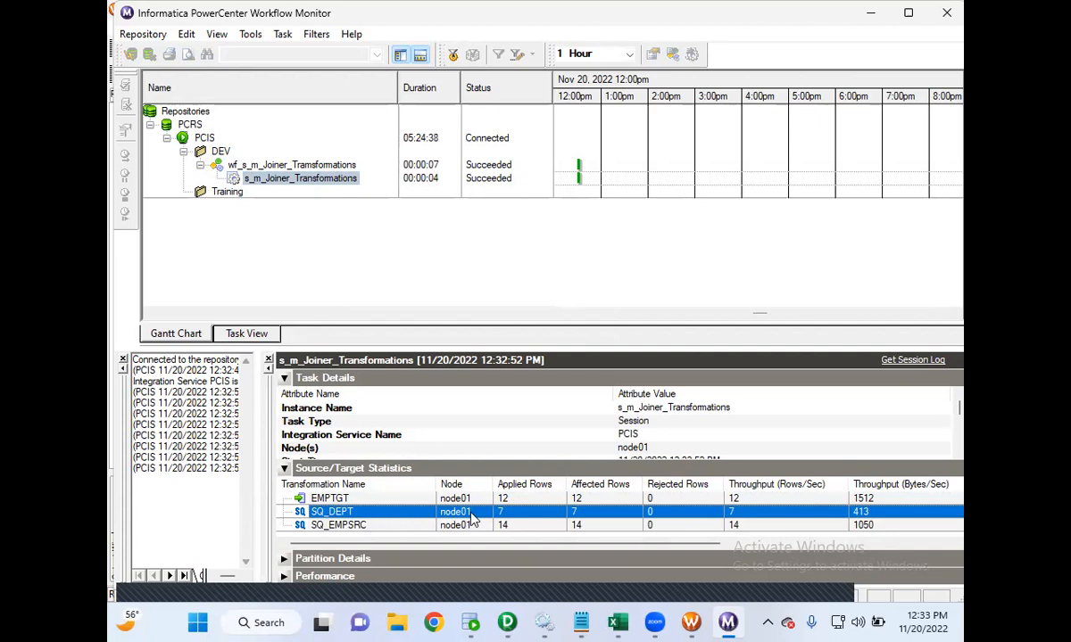
pyautogui.click(498, 500)
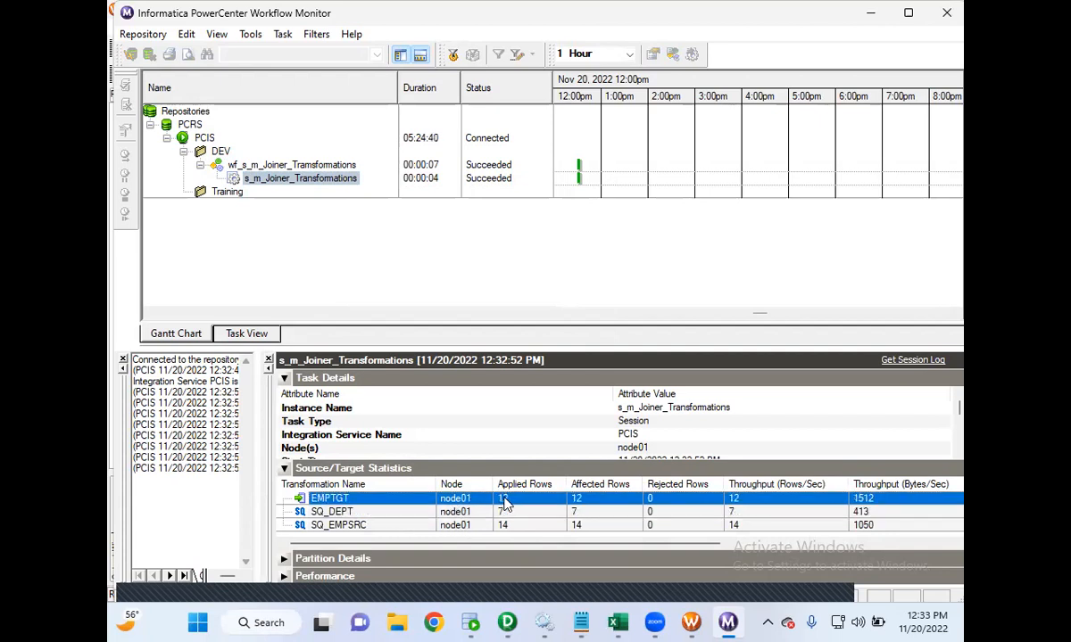
# - Switch to SQL Developer, rerun SELECT * FROM EMPTGT in the TGTDB worksheet and widen the DEPTNAME column
pyautogui.click(470, 623)
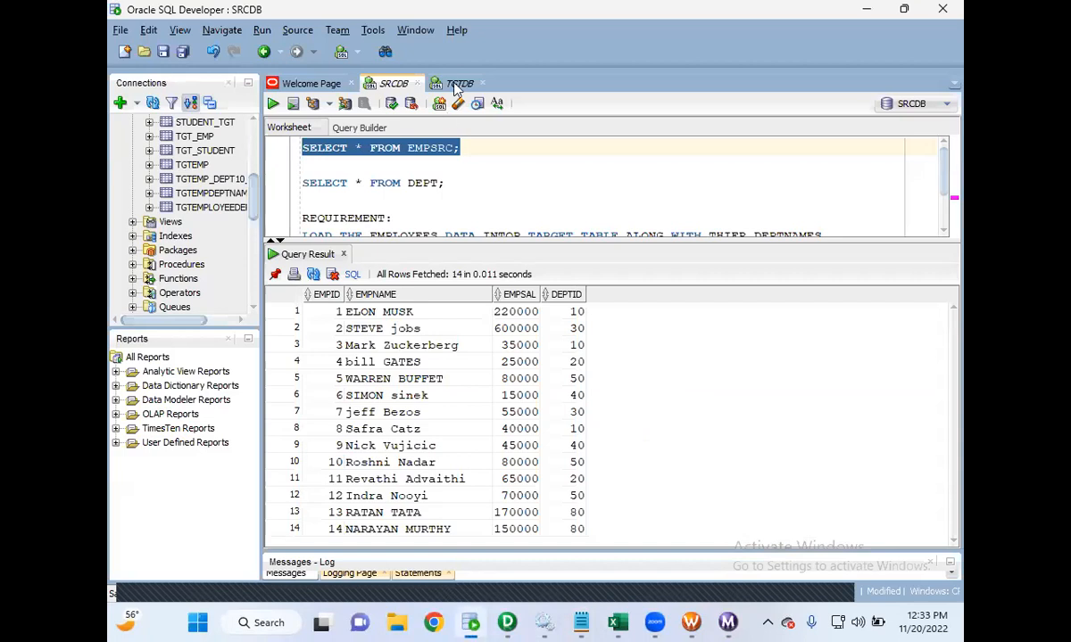
pyautogui.click(459, 83)
pyautogui.moveTo(456, 149); pyautogui.dragTo(303, 150)
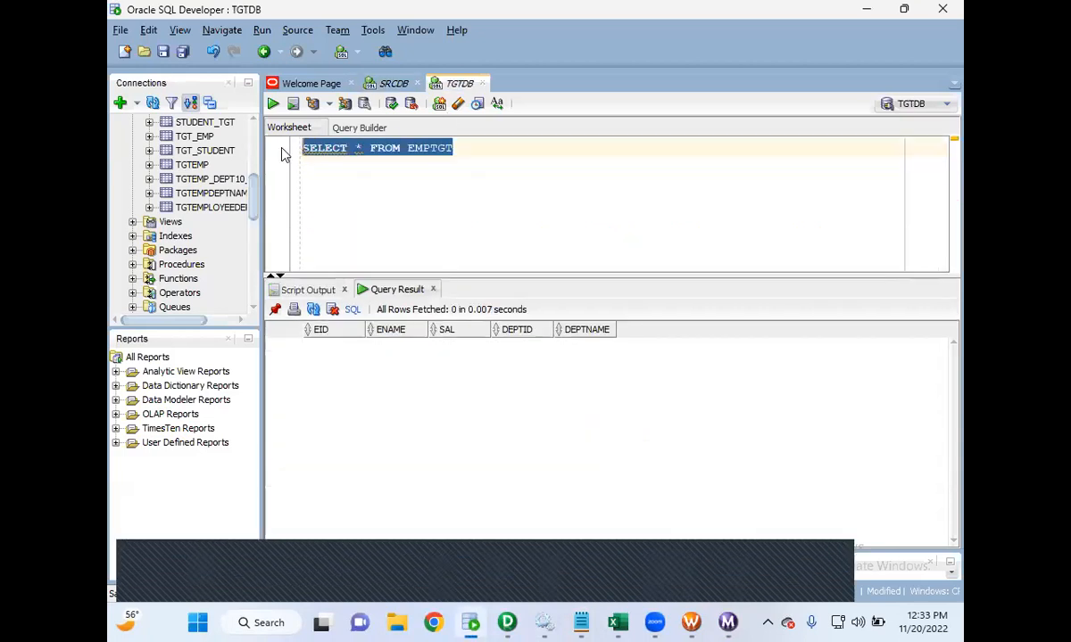
pyautogui.click(273, 105)
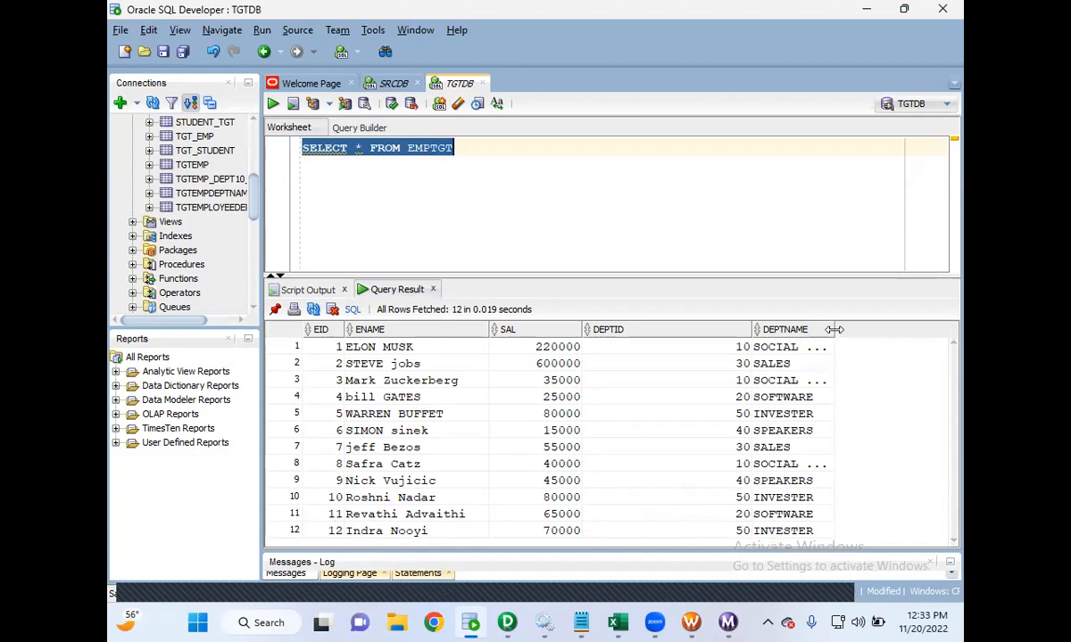
pyautogui.moveTo(834, 330); pyautogui.dragTo(914, 323)
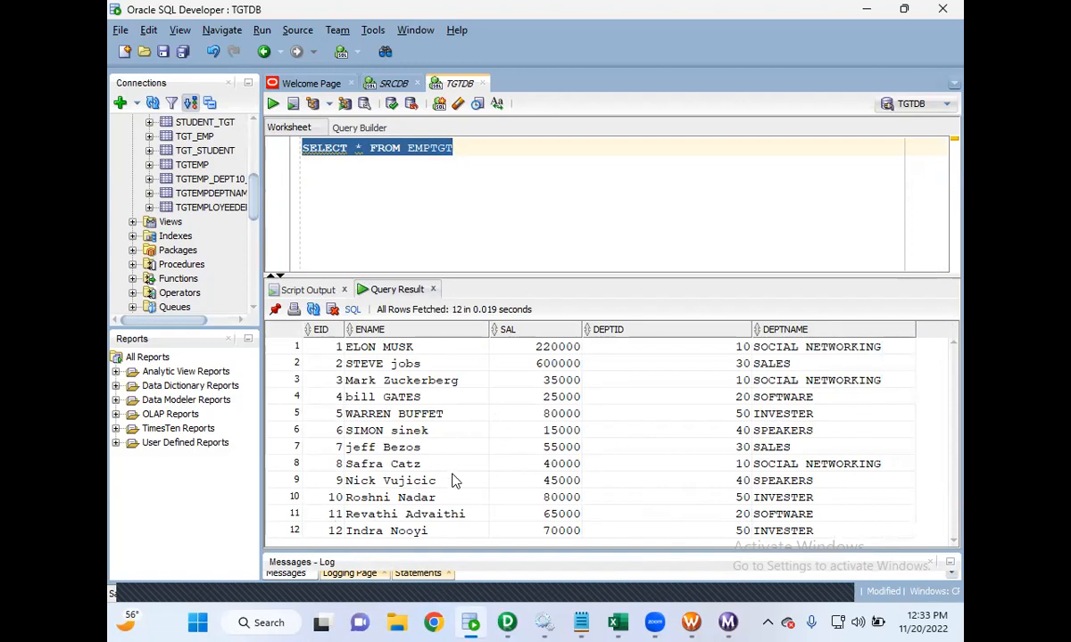
# - Open the joiner notes and highlight the master outer join definition
pyautogui.moveTo(587, 625)
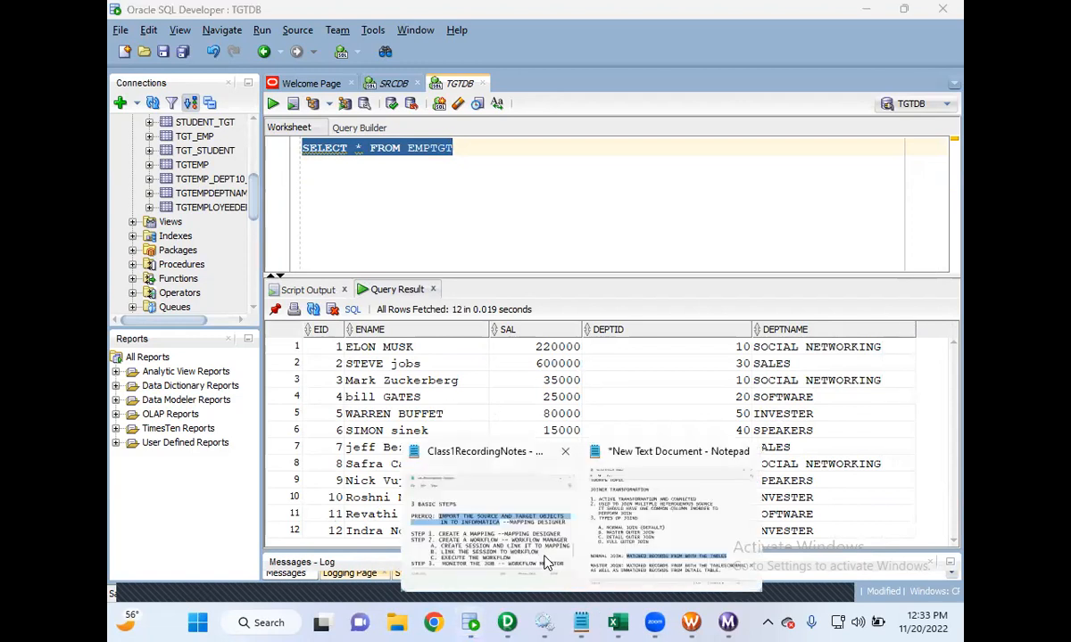
pyautogui.click(636, 544)
pyautogui.scroll(-2, 379, 469)
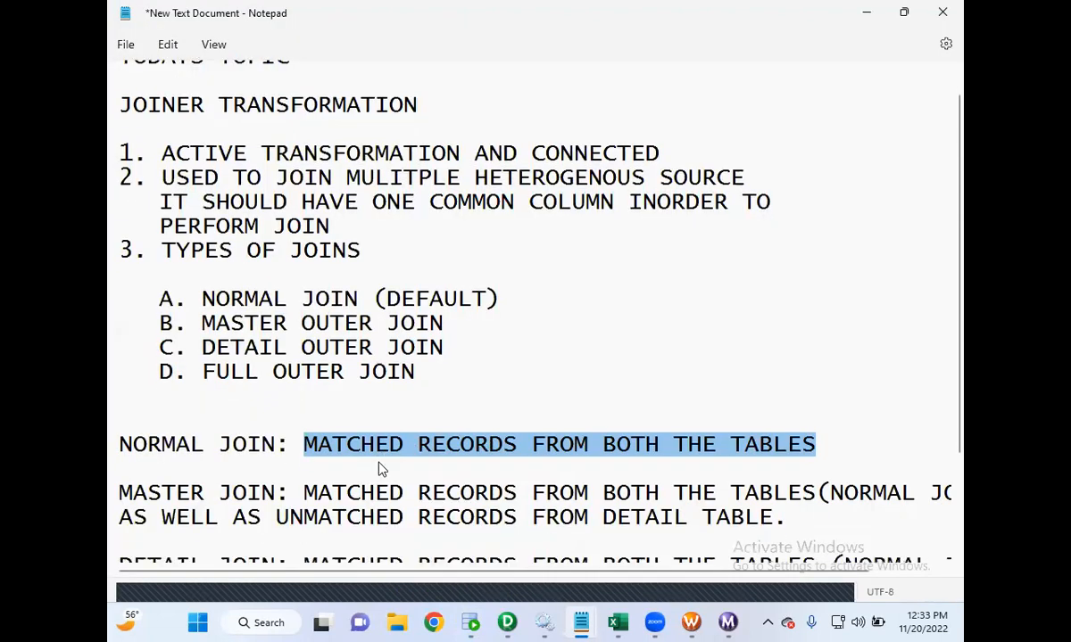
pyautogui.moveTo(282, 418); pyautogui.dragTo(429, 433)
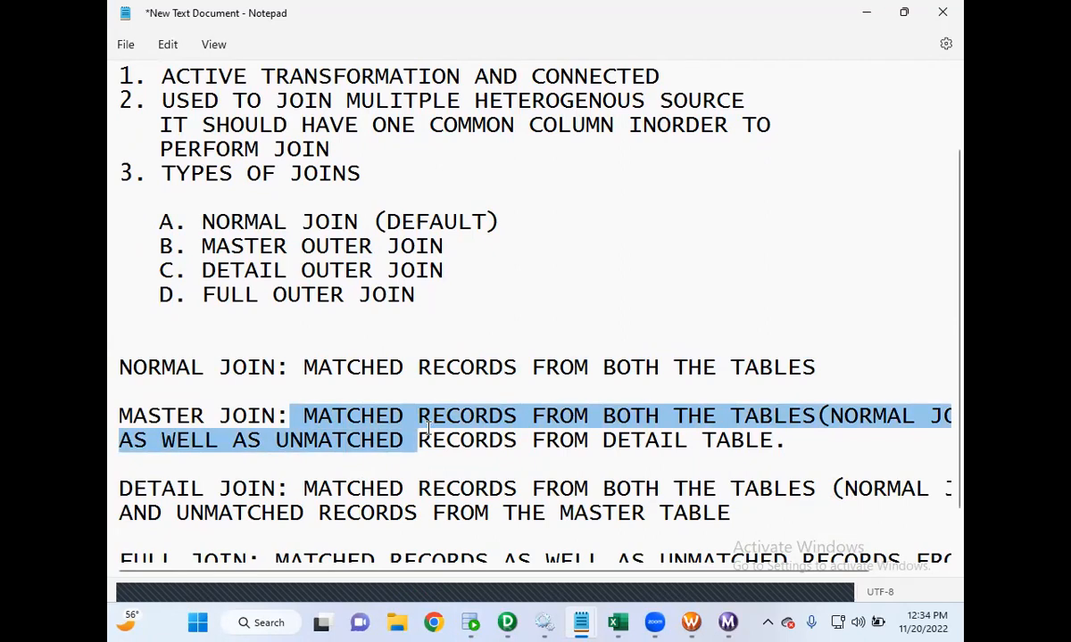
pyautogui.moveTo(429, 428); pyautogui.dragTo(429, 426)
pyautogui.click(357, 457)
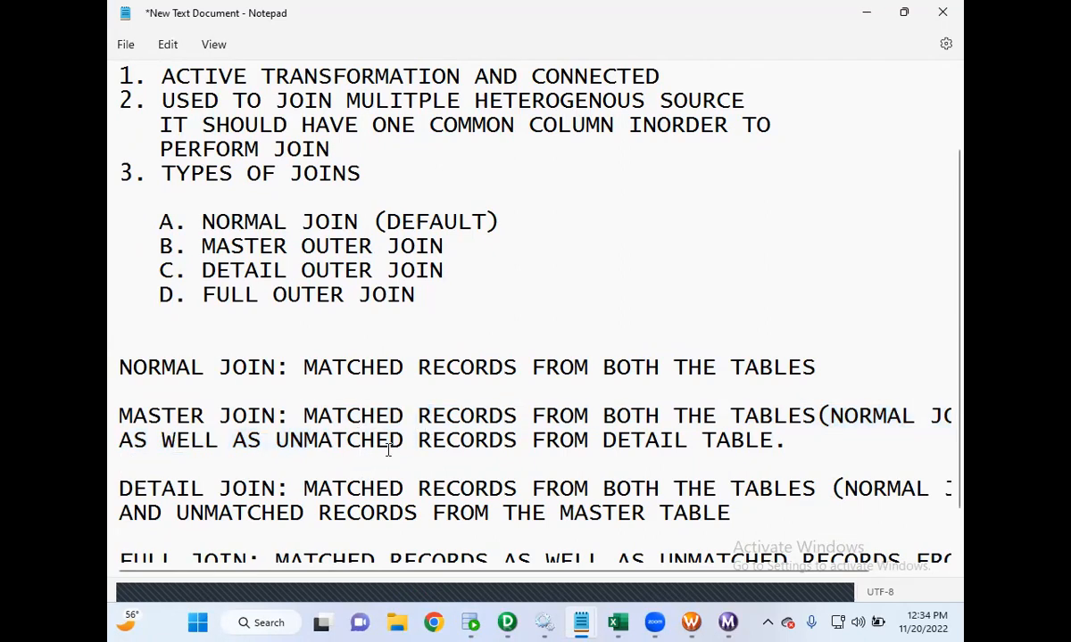
# - Minimize the notes and switch to the Mapping Designer to view the joiner mapping
pyautogui.click(866, 12)
pyautogui.moveTo(580, 622)
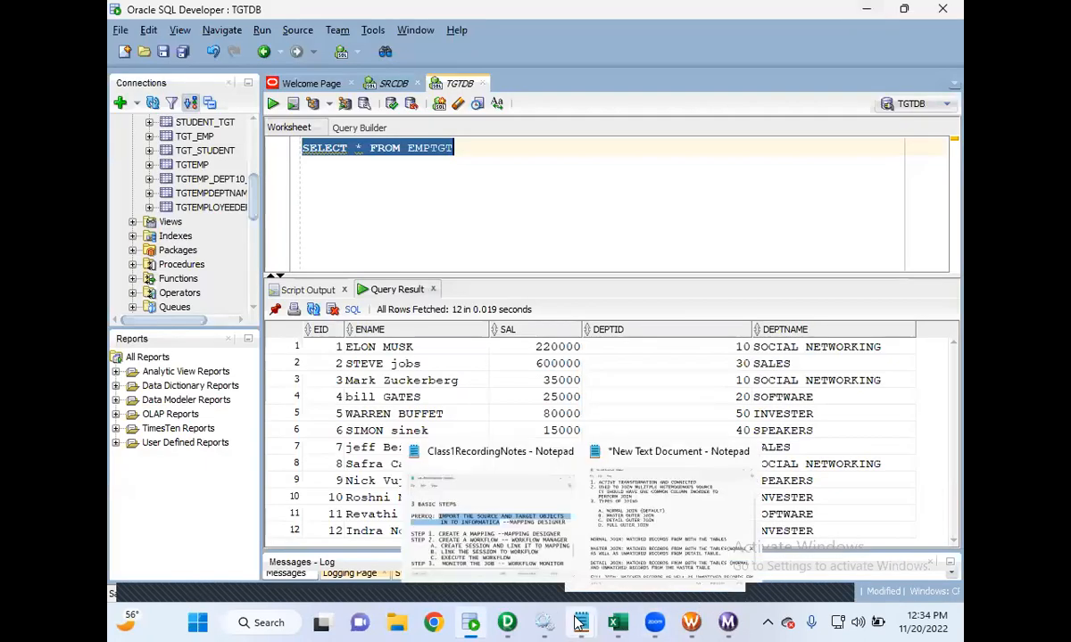
pyautogui.click(506, 623)
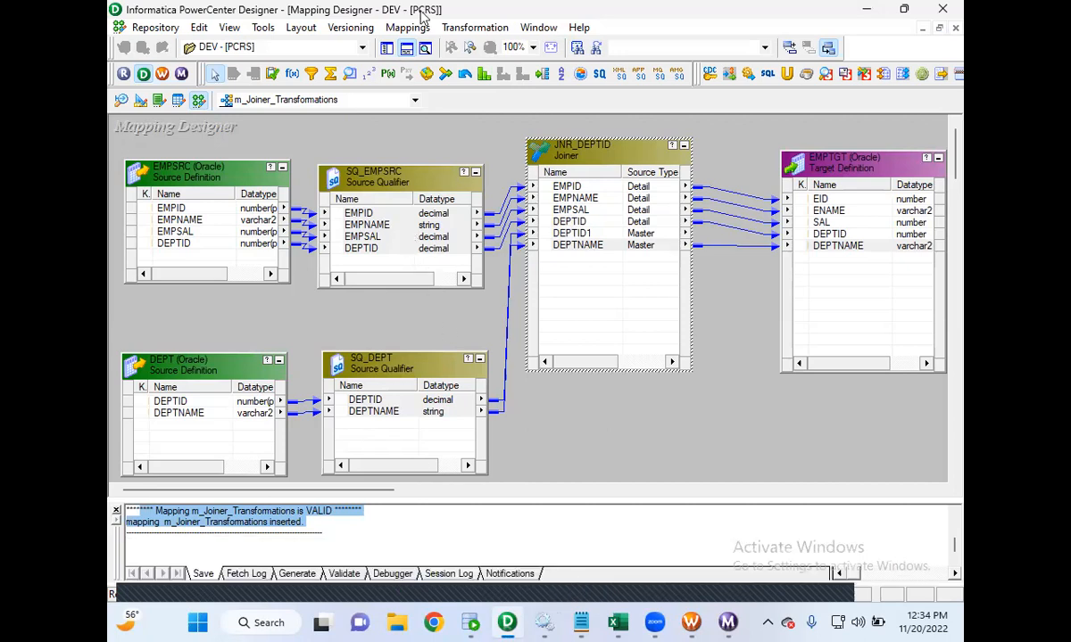
# - Return to SQL Developer and select EMPSRC result rows 1 to 12
pyautogui.hotkey('alt', 'Tab')
pyautogui.moveTo(330, 511); pyautogui.dragTo(427, 532)
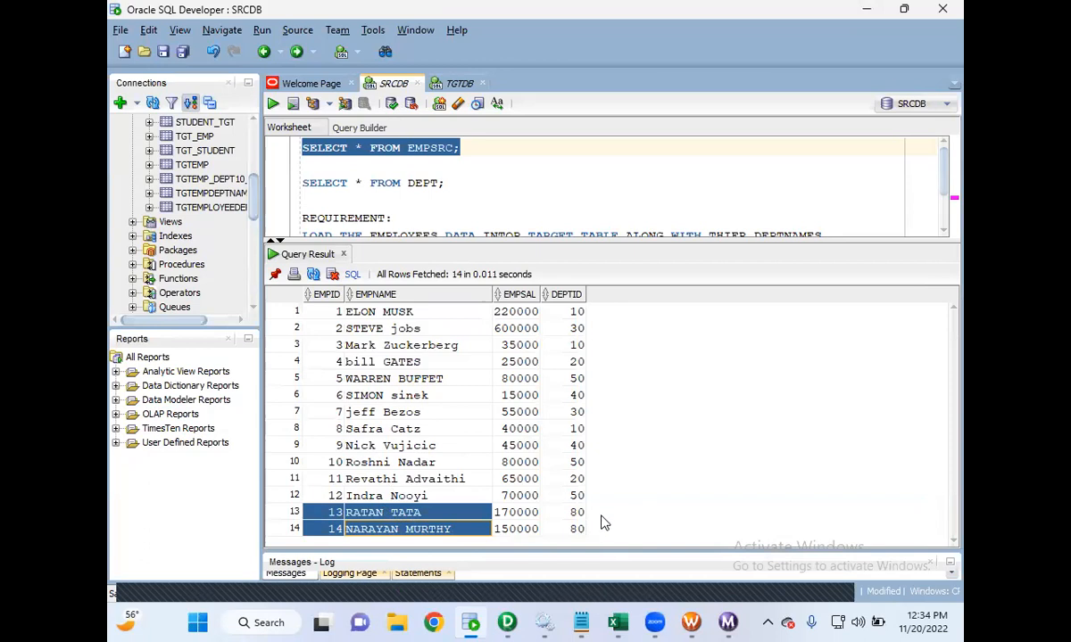
pyautogui.click(316, 482)
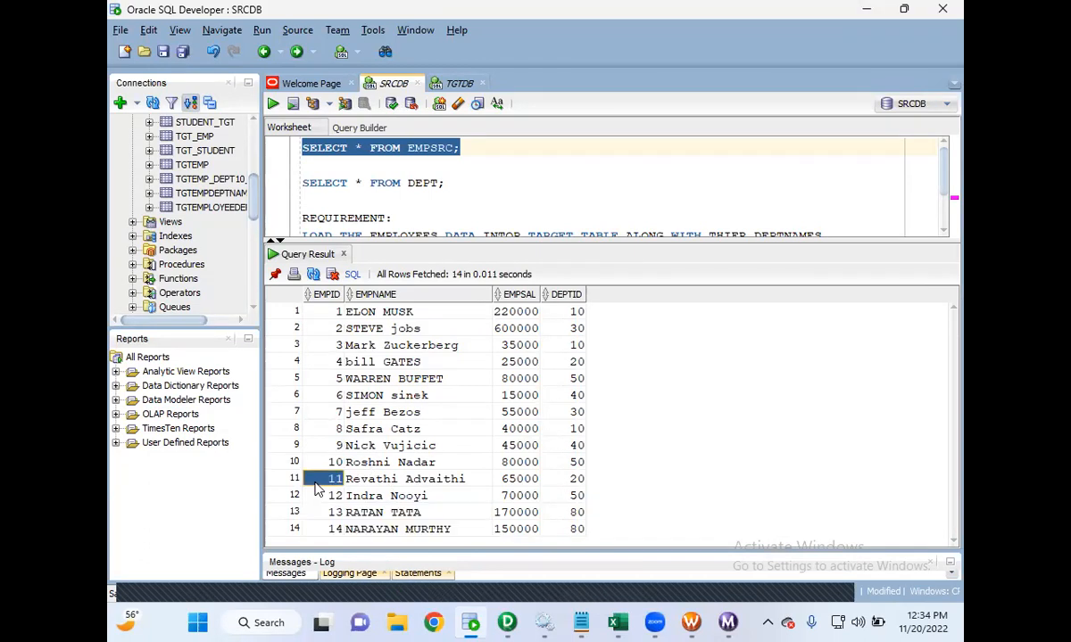
pyautogui.moveTo(328, 311); pyautogui.dragTo(562, 496)
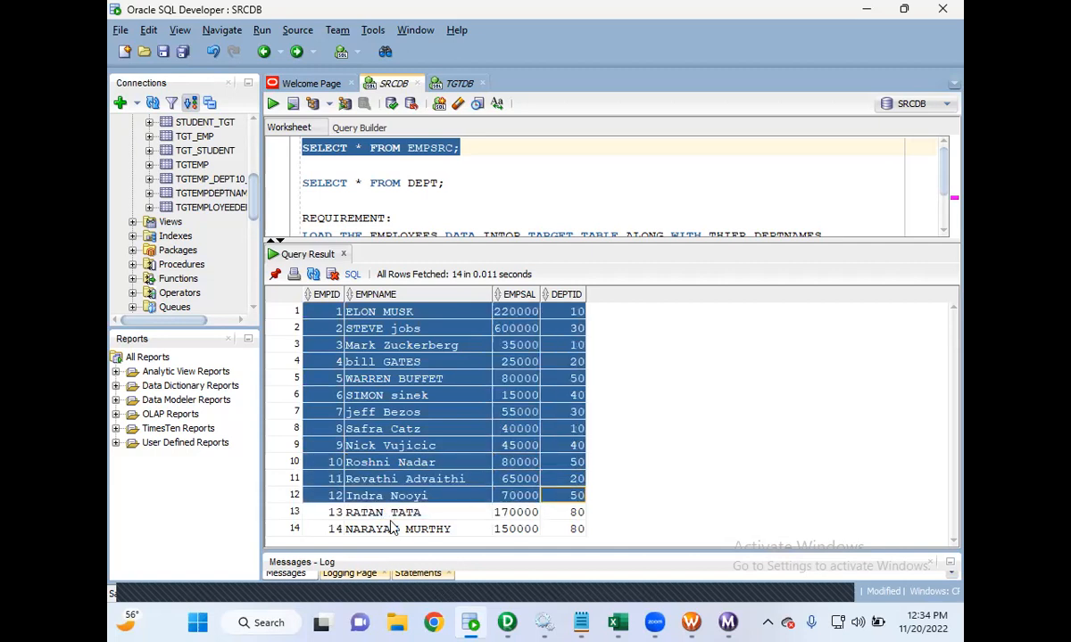
# - Set the JNR_DEPTID joiner's Join Type to Master Outer Join and save the mapping
pyautogui.moveTo(339, 514); pyautogui.dragTo(548, 520)
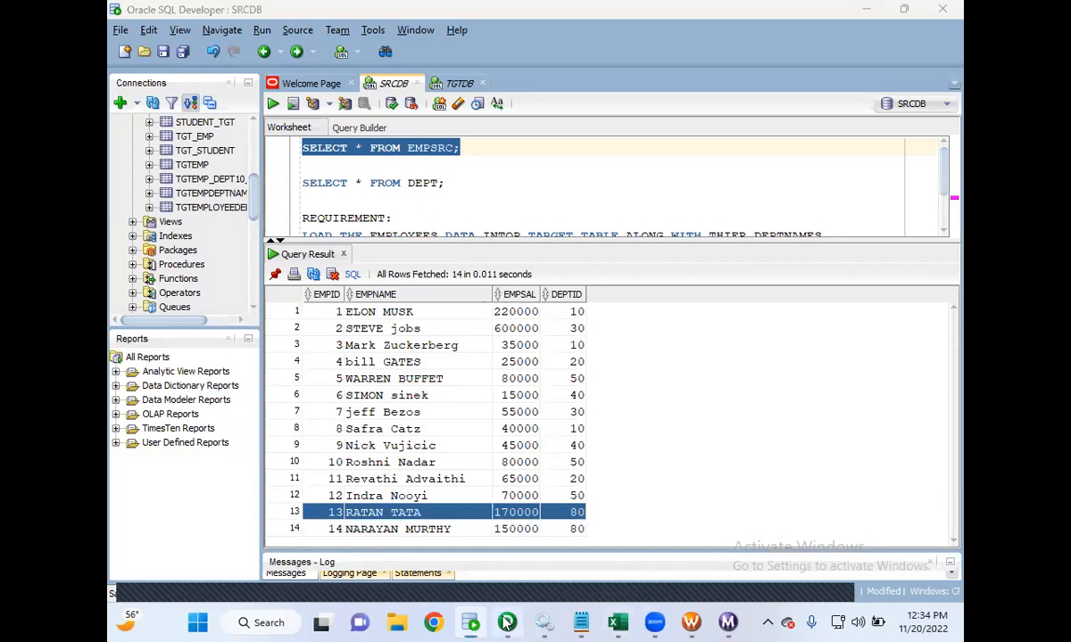
pyautogui.click(506, 623)
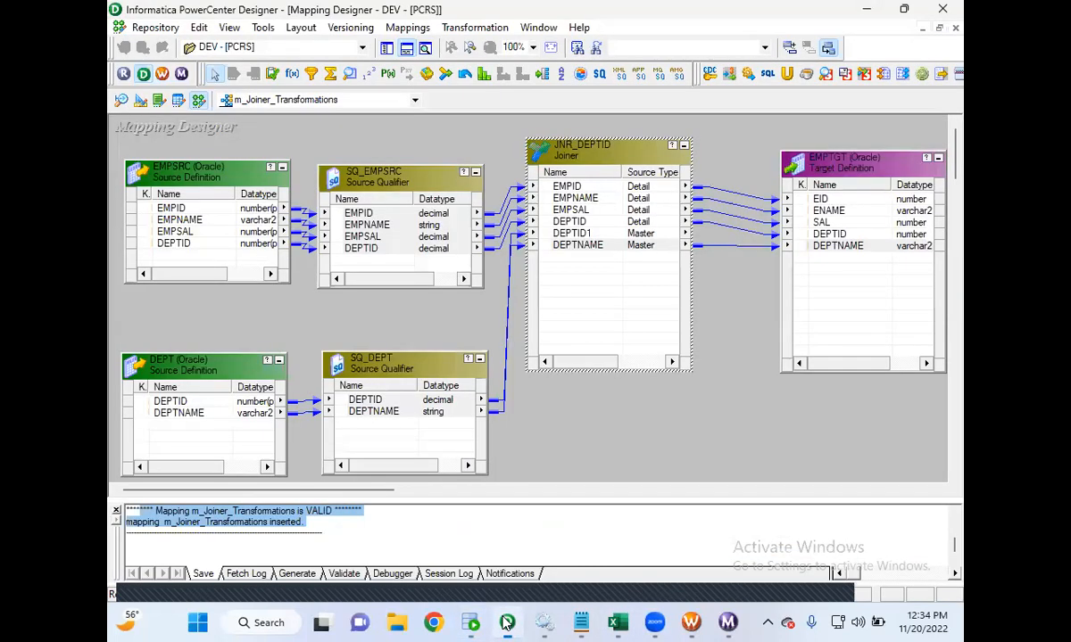
pyautogui.doubleClick(619, 154)
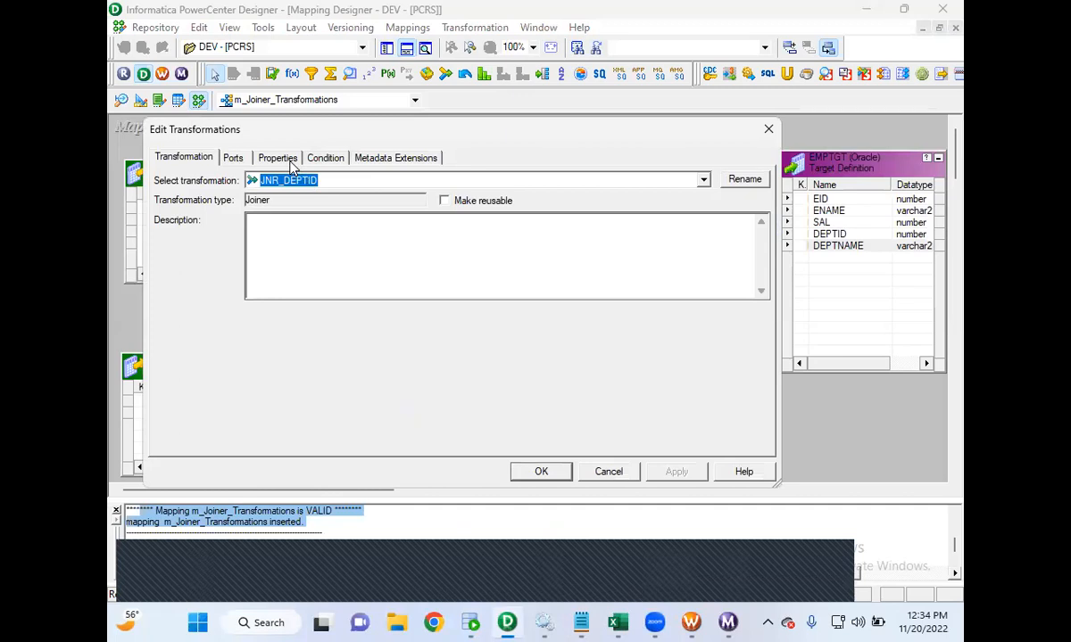
pyautogui.click(290, 165)
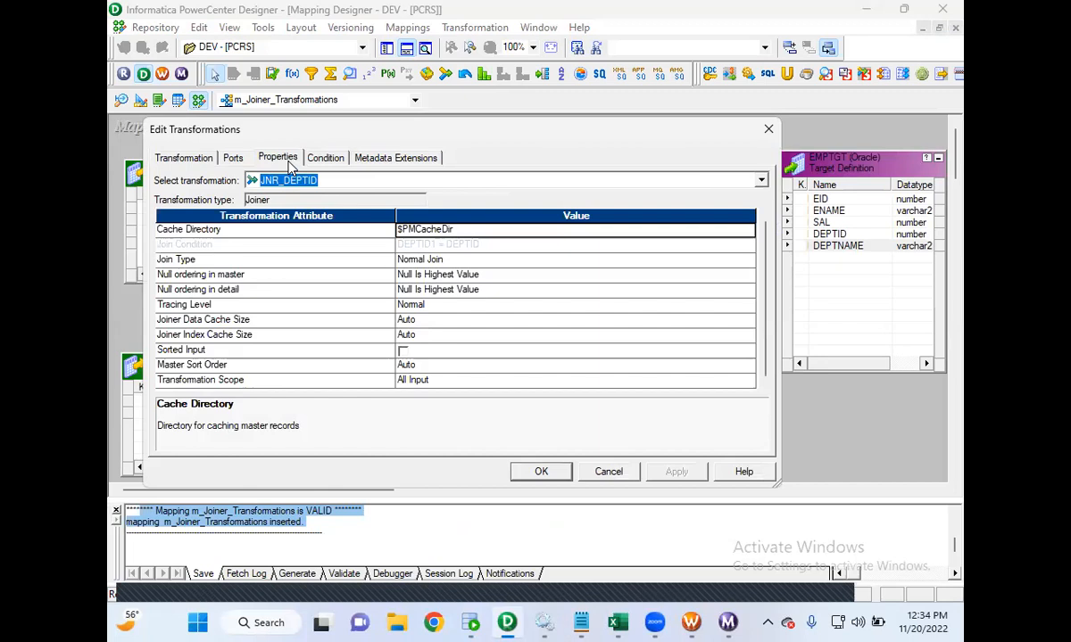
pyautogui.click(423, 261)
pyautogui.click(423, 263)
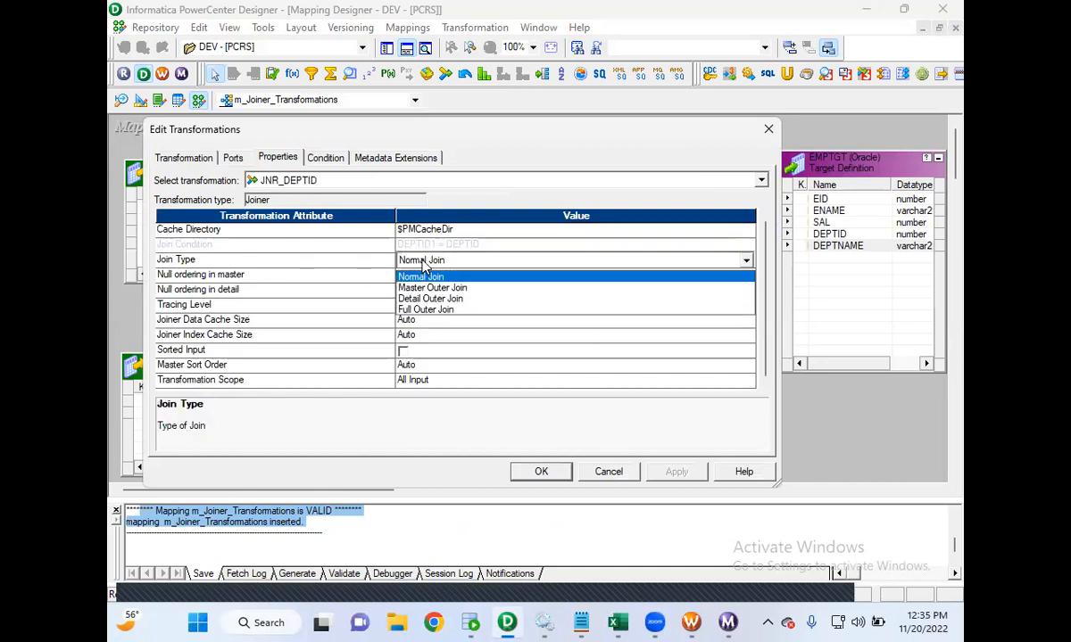
pyautogui.click(427, 288)
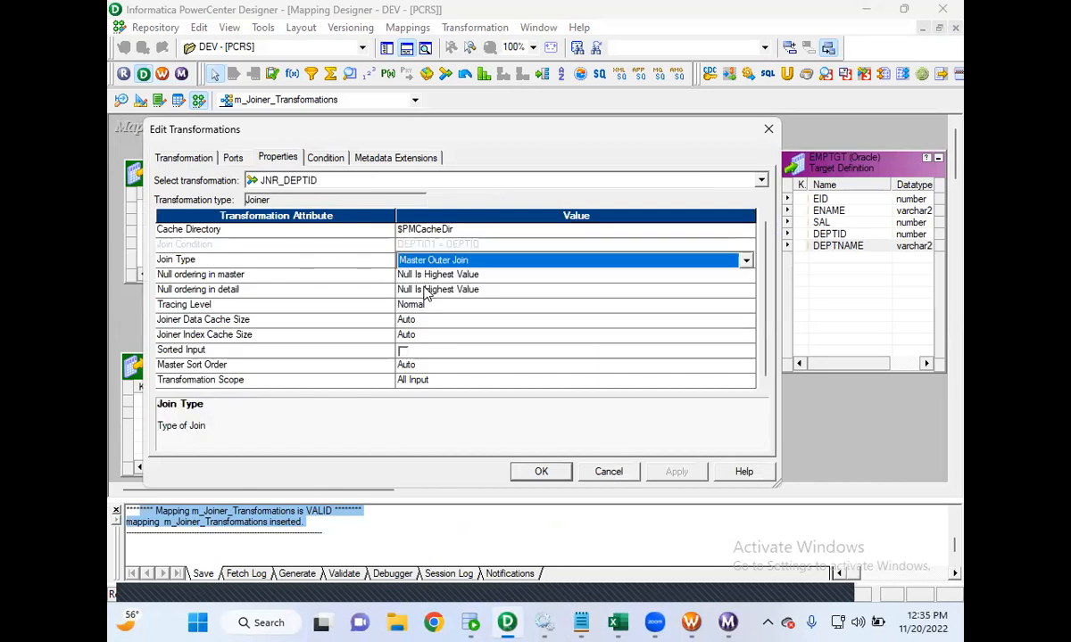
pyautogui.click(545, 472)
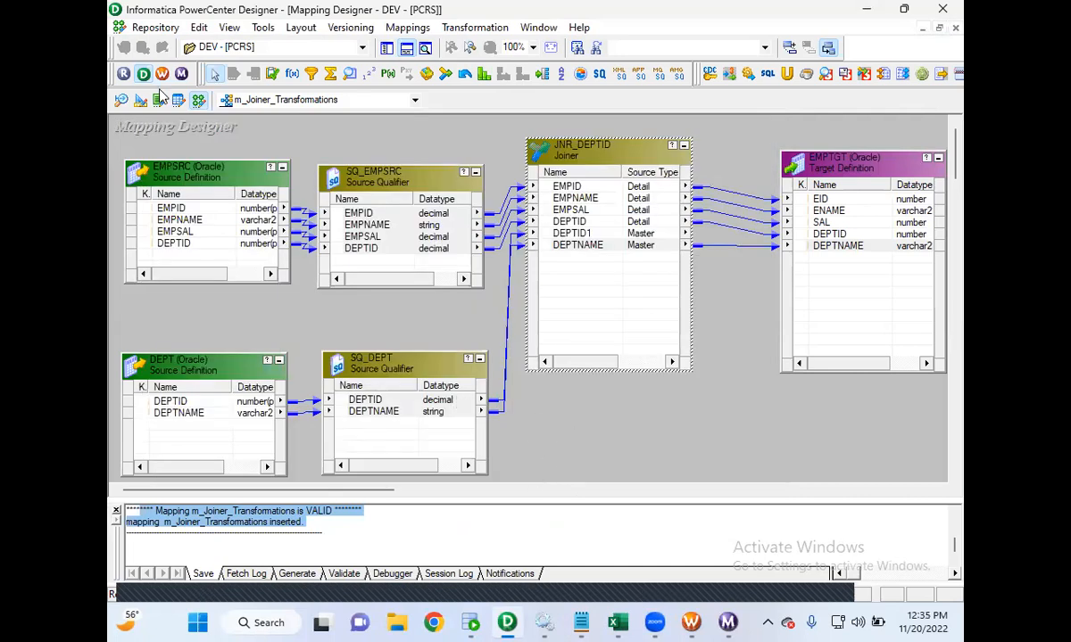
pyautogui.click(155, 29)
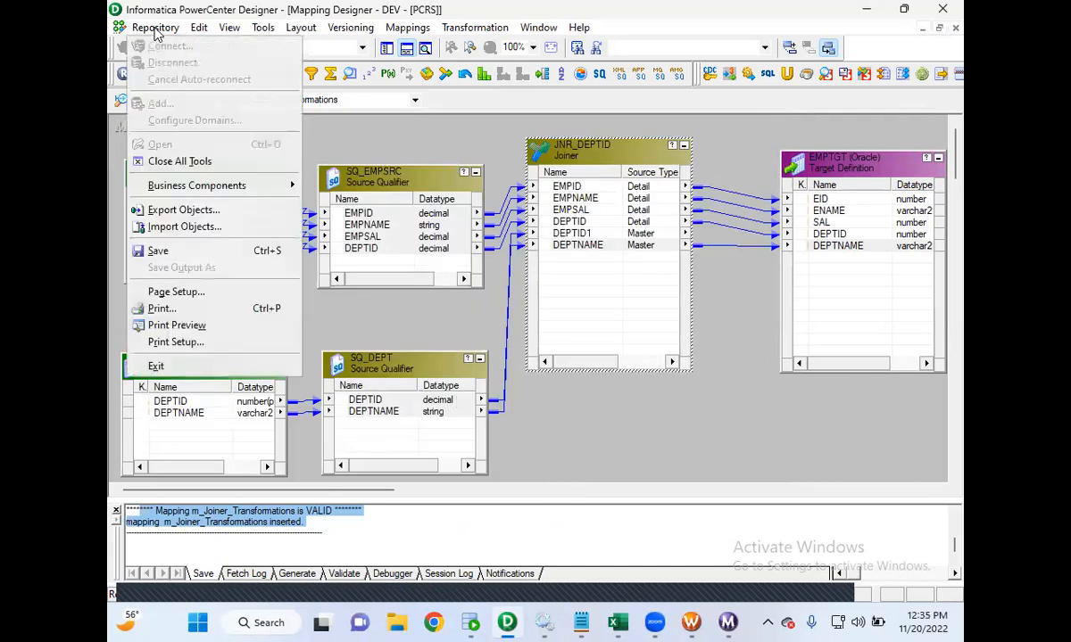
pyautogui.click(158, 251)
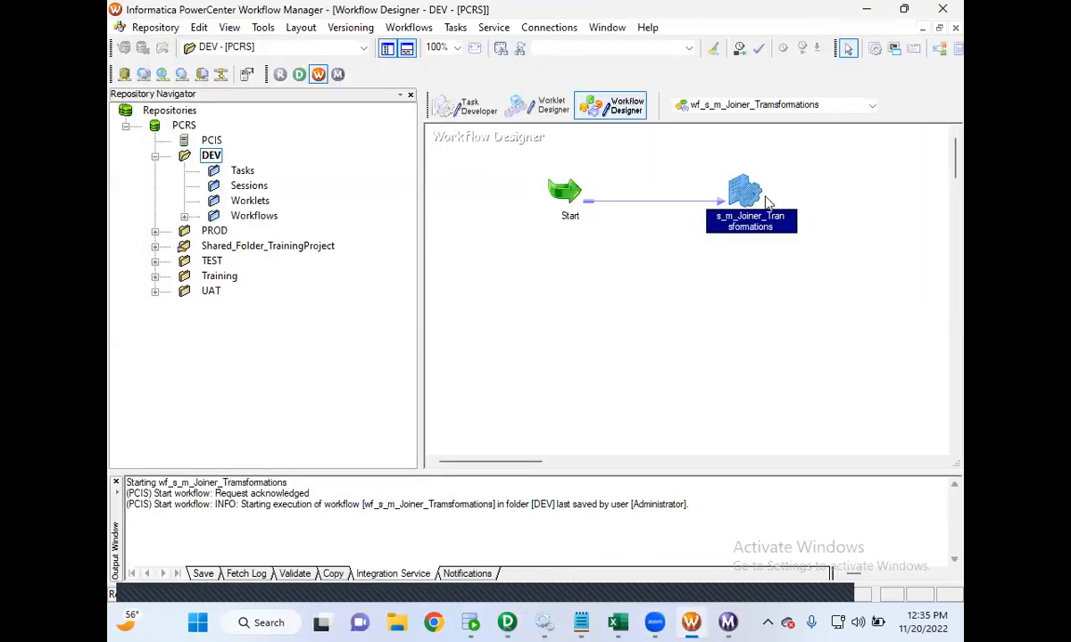
# - Refresh the session's mapping in the workflow and save the workflow
pyautogui.rightClick(729, 196)
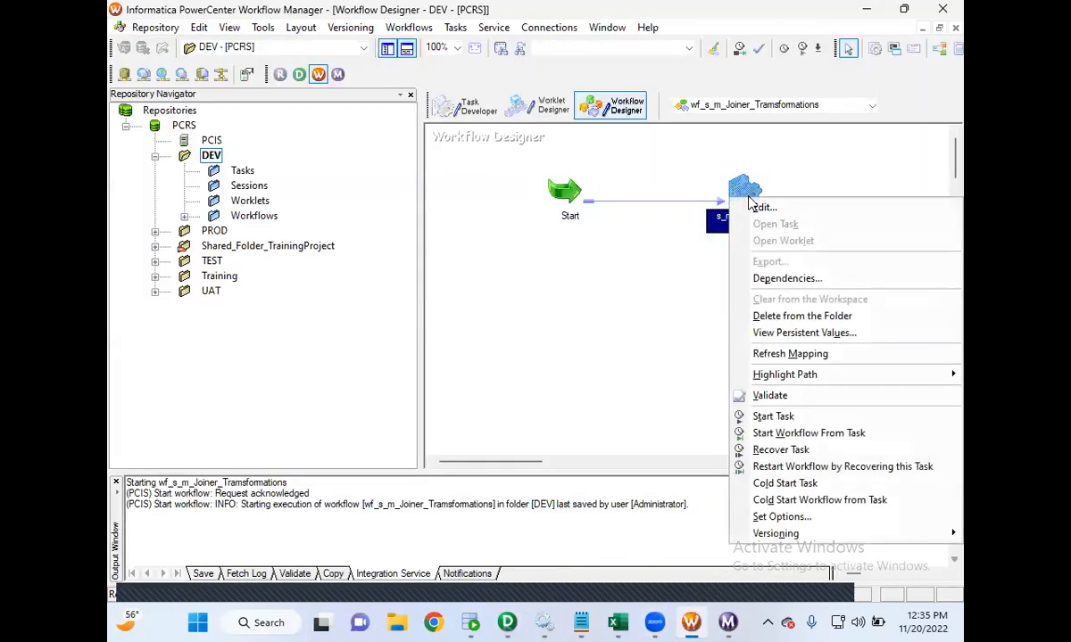
pyautogui.click(781, 355)
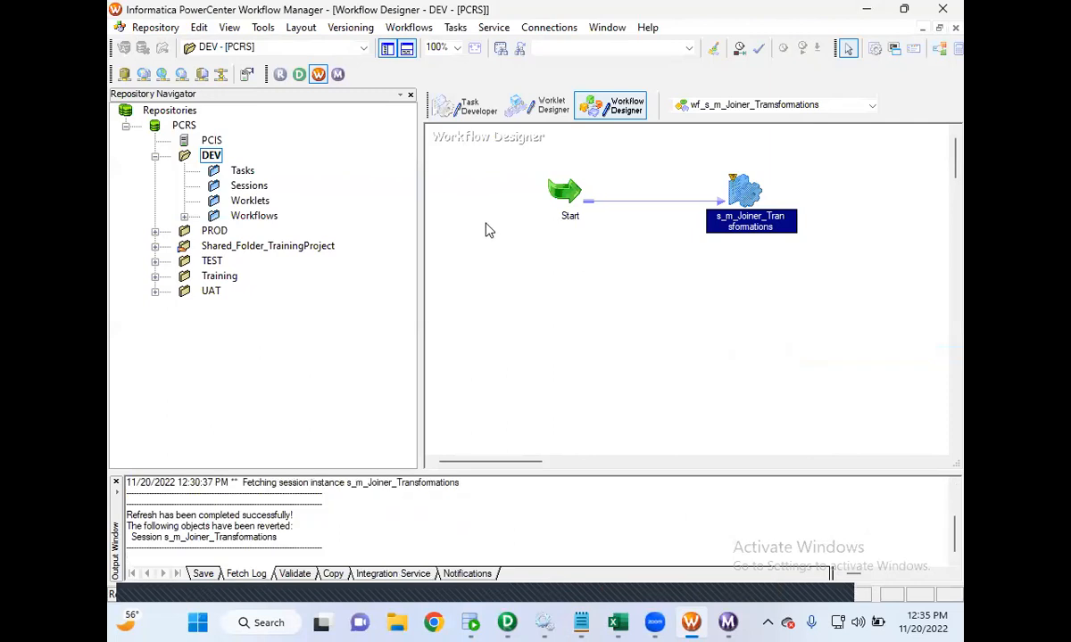
pyautogui.click(152, 28)
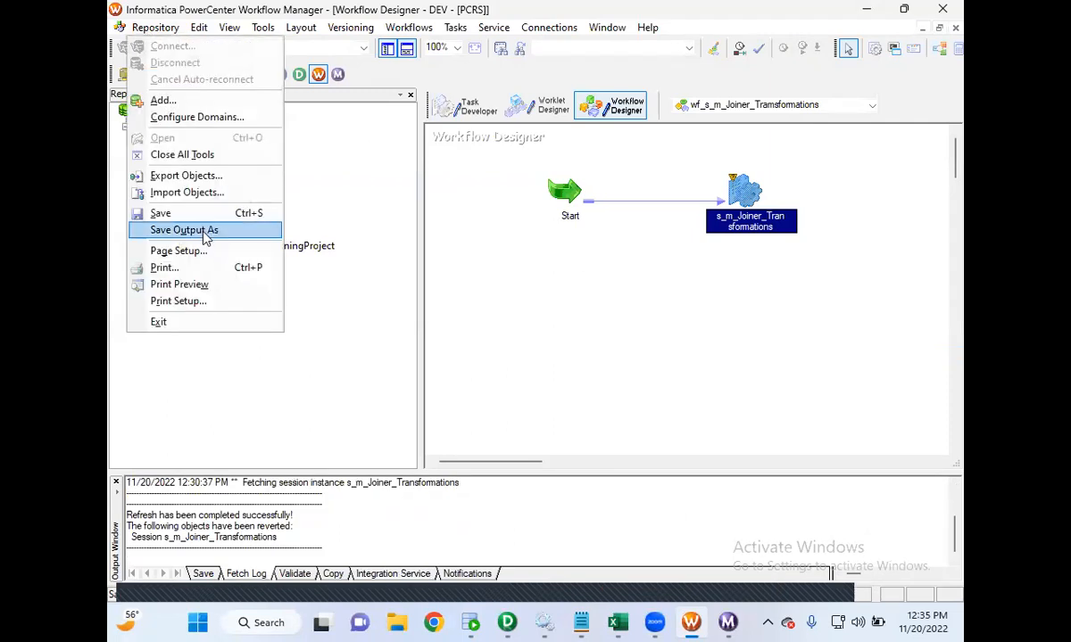
pyautogui.click(201, 214)
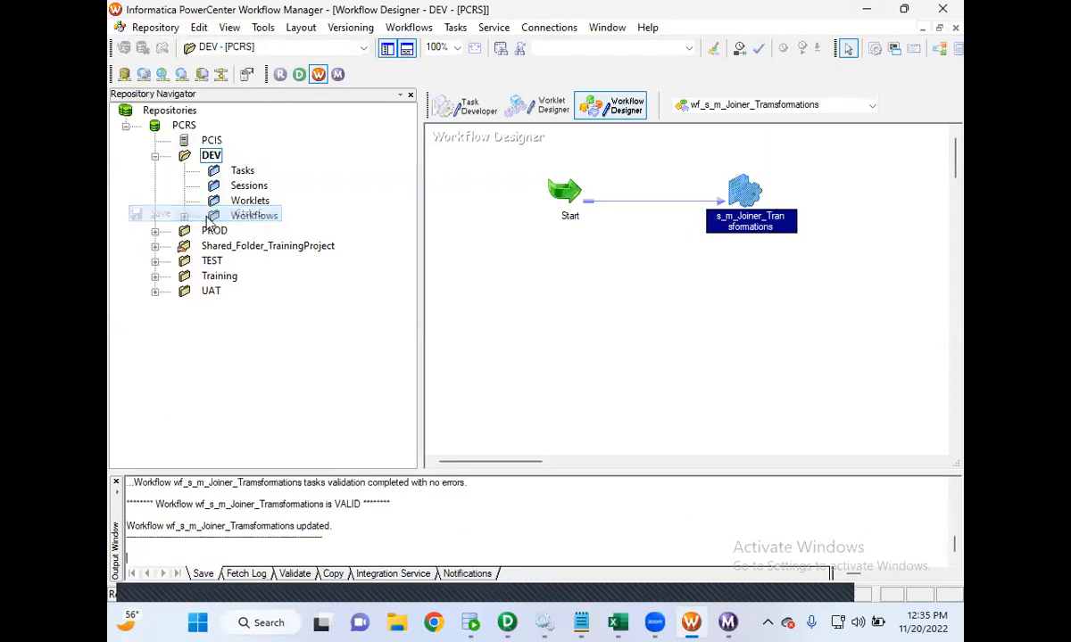
# - Start the workflow and review the session's source/target statistics in Workflow Monitor
pyautogui.rightClick(580, 315)
pyautogui.click(635, 178)
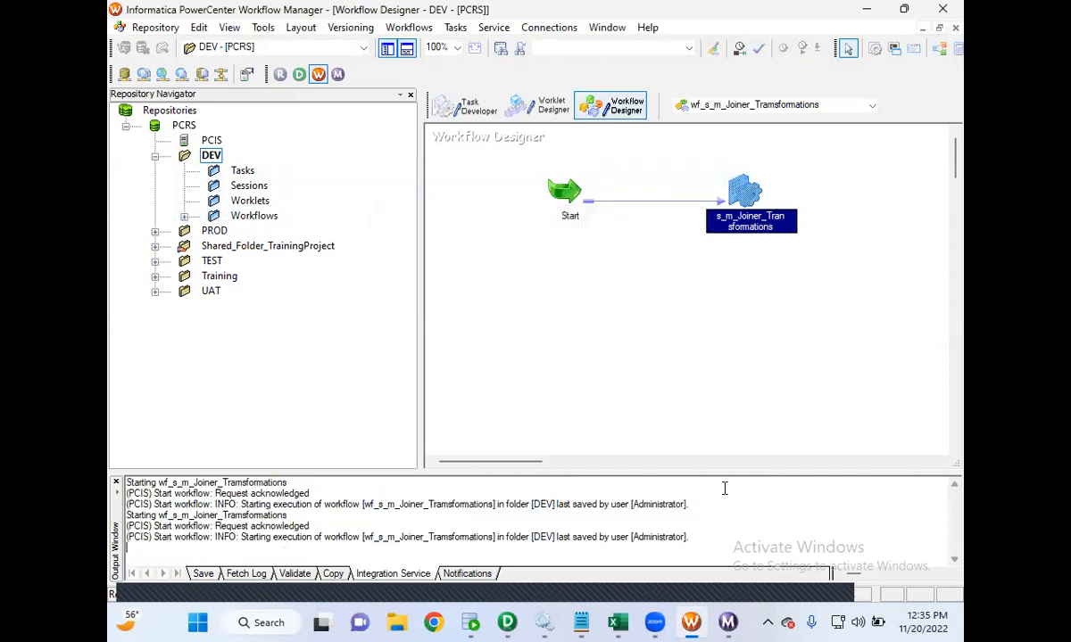
pyautogui.click(729, 623)
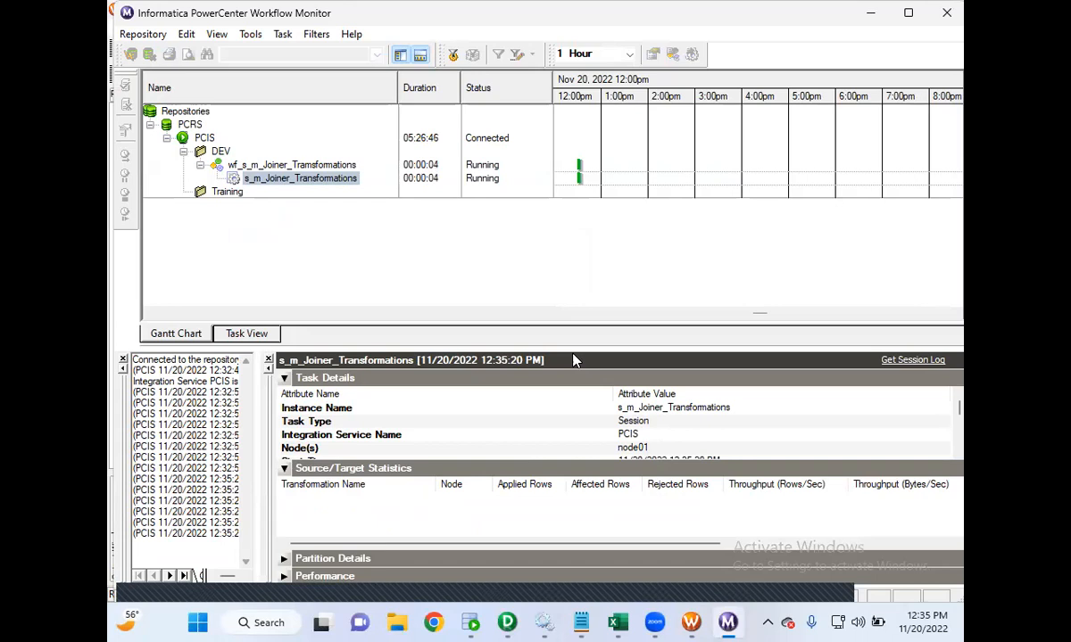
pyautogui.click(406, 499)
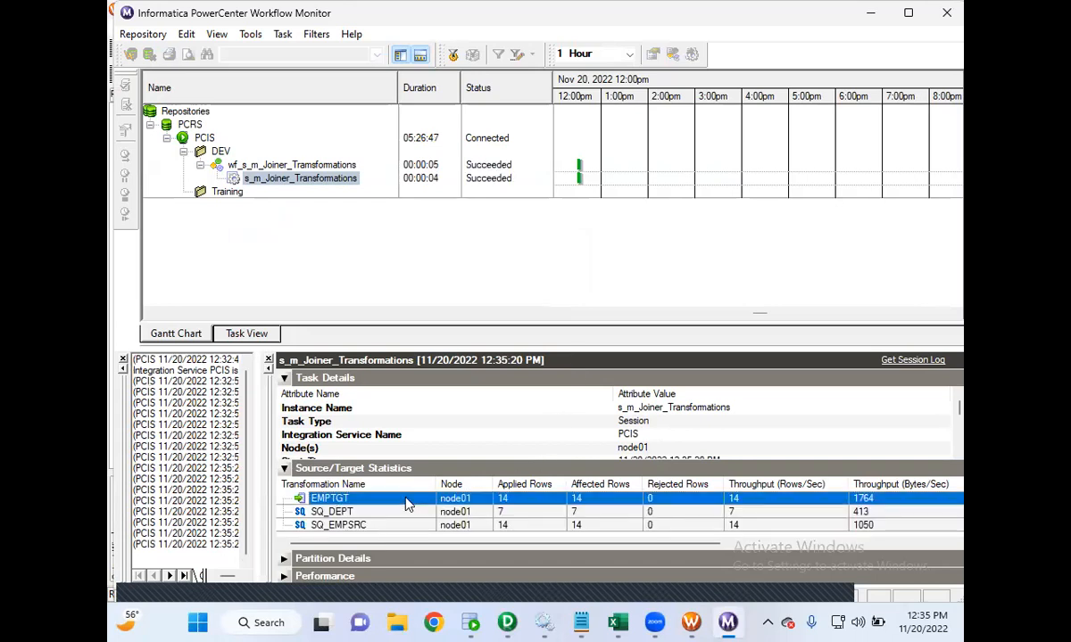
# - Rerun SELECT * FROM EMPTGT in the TGTDB worksheet, enlarge the results and select rows 13 and 14
pyautogui.click(470, 623)
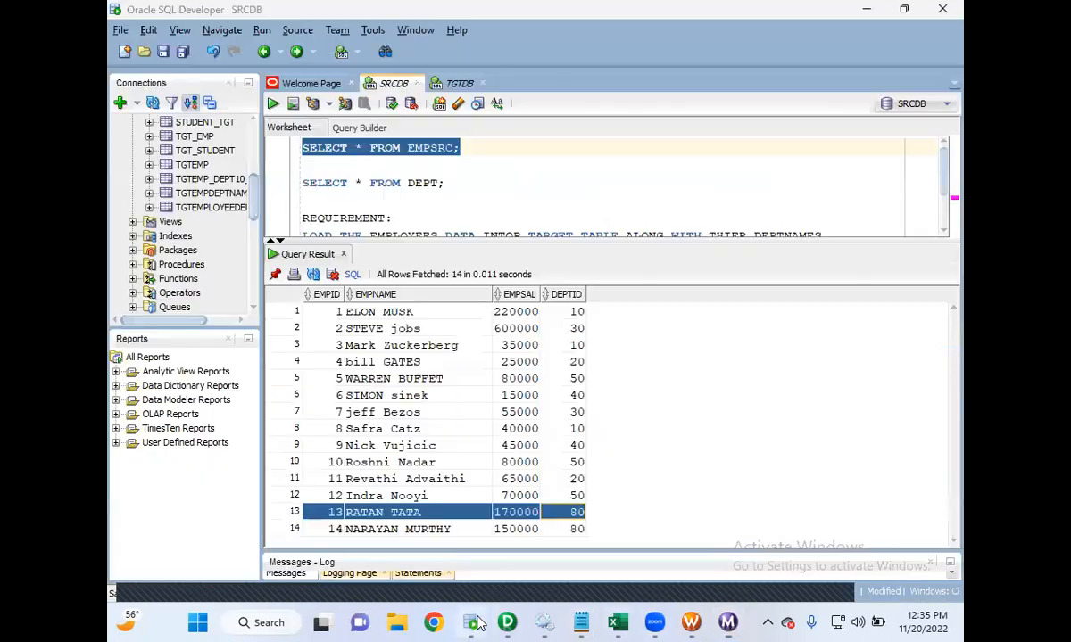
pyautogui.click(455, 84)
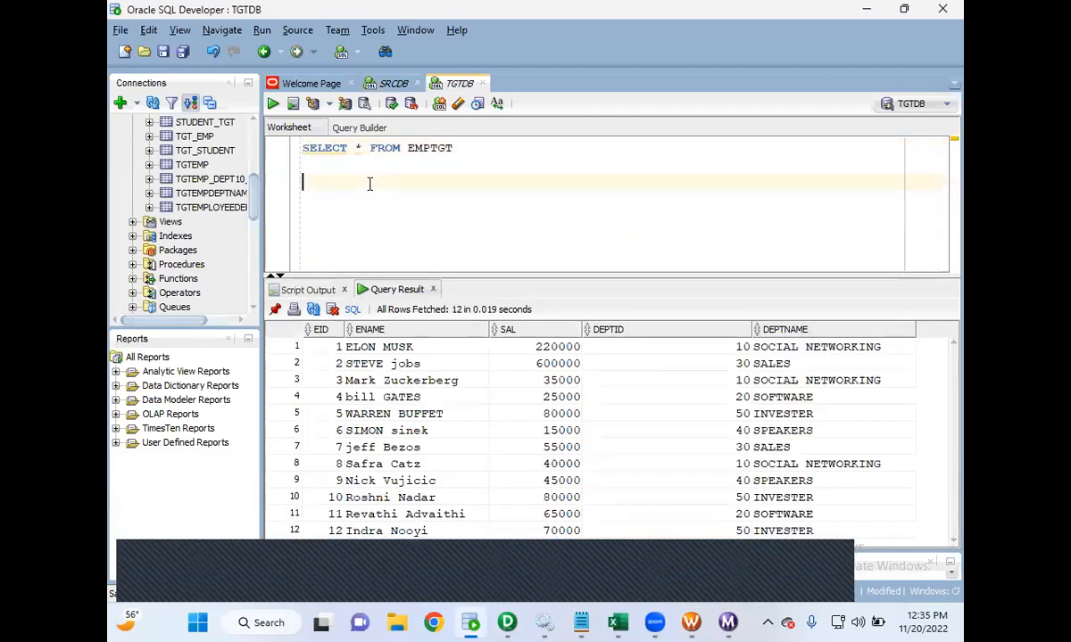
pyautogui.moveTo(481, 148); pyautogui.dragTo(282, 143)
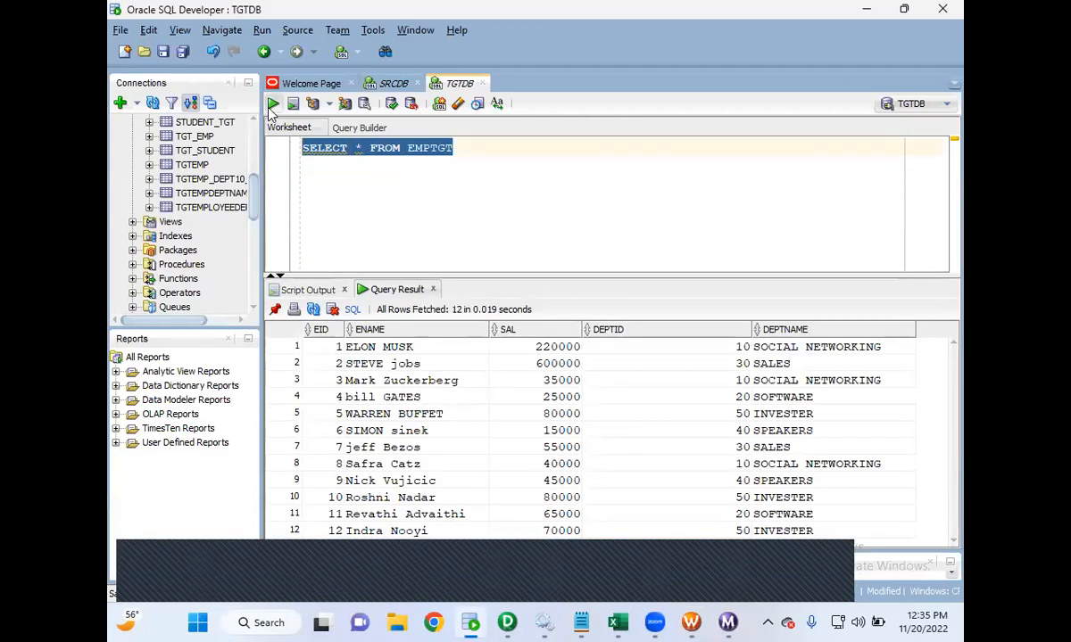
pyautogui.click(272, 105)
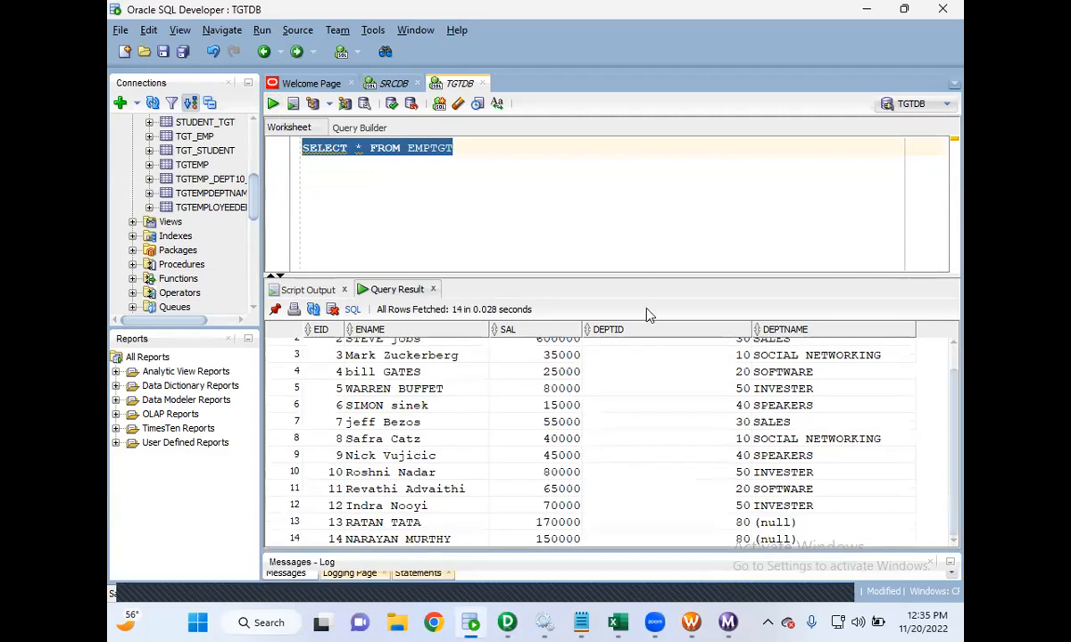
pyautogui.moveTo(639, 273); pyautogui.dragTo(649, 198)
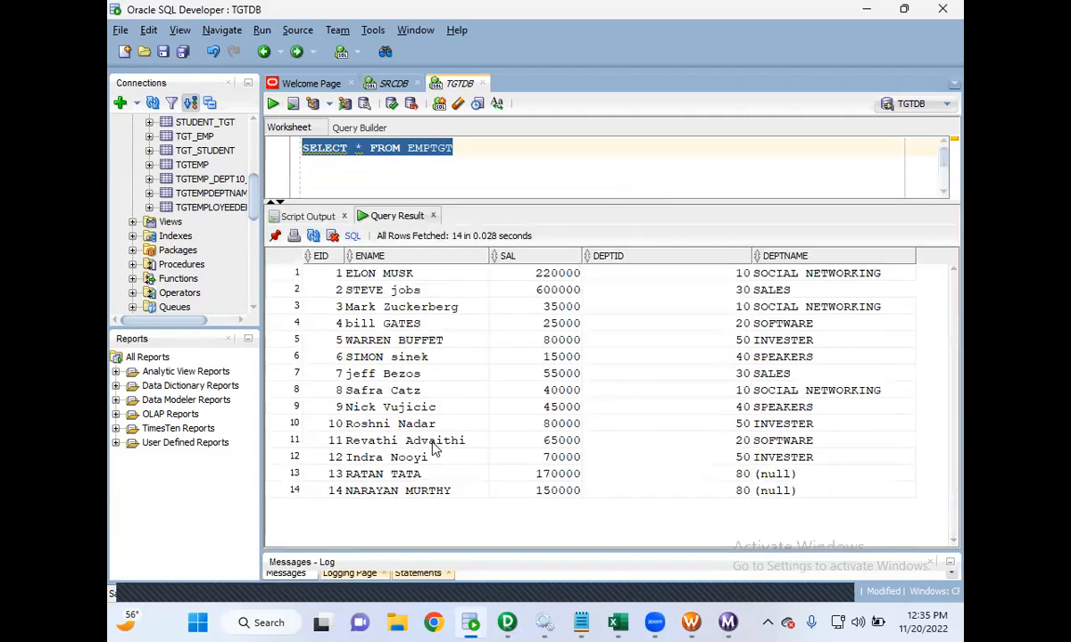
pyautogui.moveTo(325, 474); pyautogui.dragTo(434, 495)
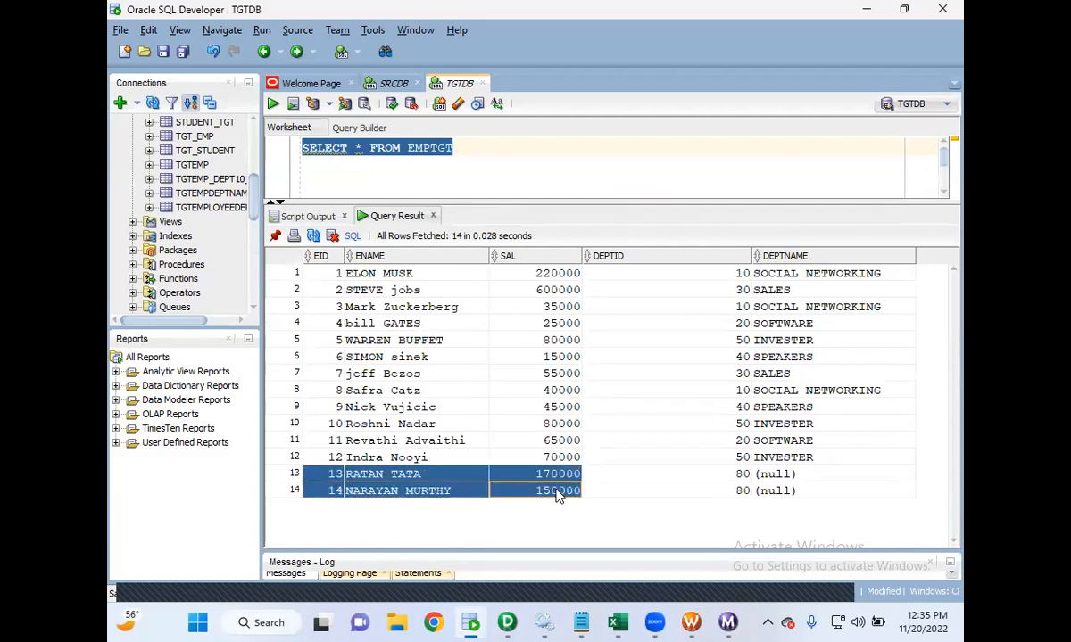
pyautogui.moveTo(767, 474); pyautogui.dragTo(790, 497)
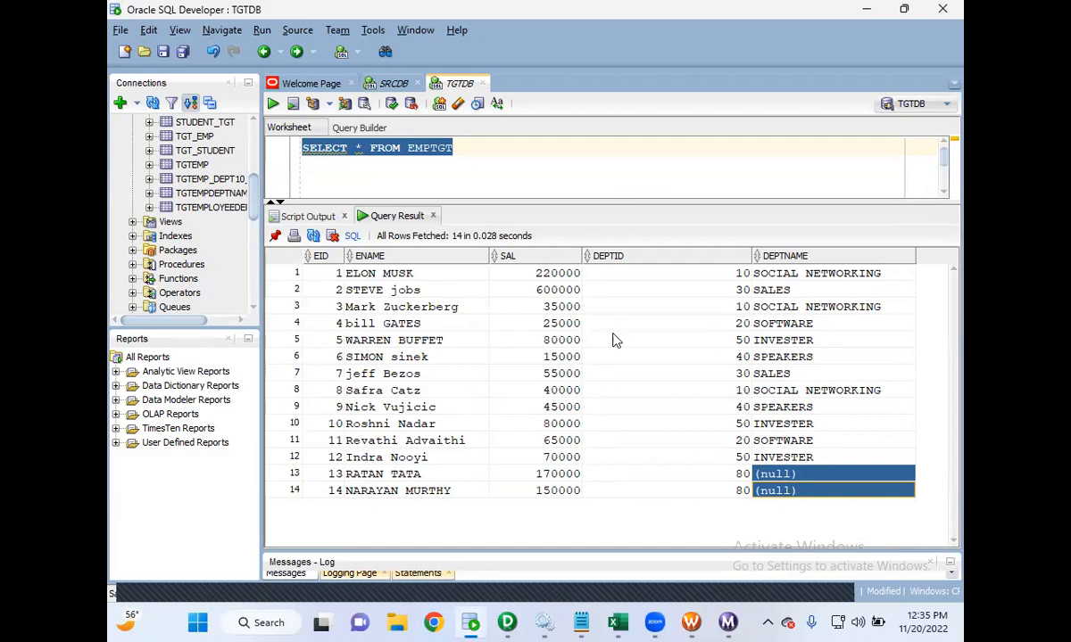
# - Run SELECT * FROM DEPT in the SRCDB worksheet
pyautogui.click(392, 83)
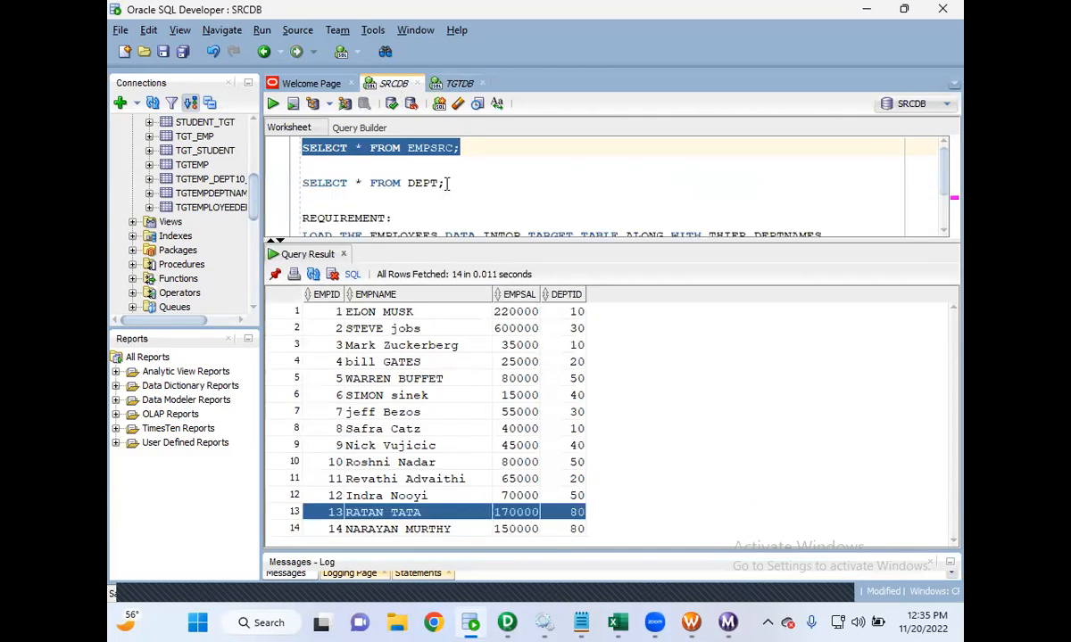
pyautogui.moveTo(444, 182); pyautogui.dragTo(254, 171)
pyautogui.click(274, 103)
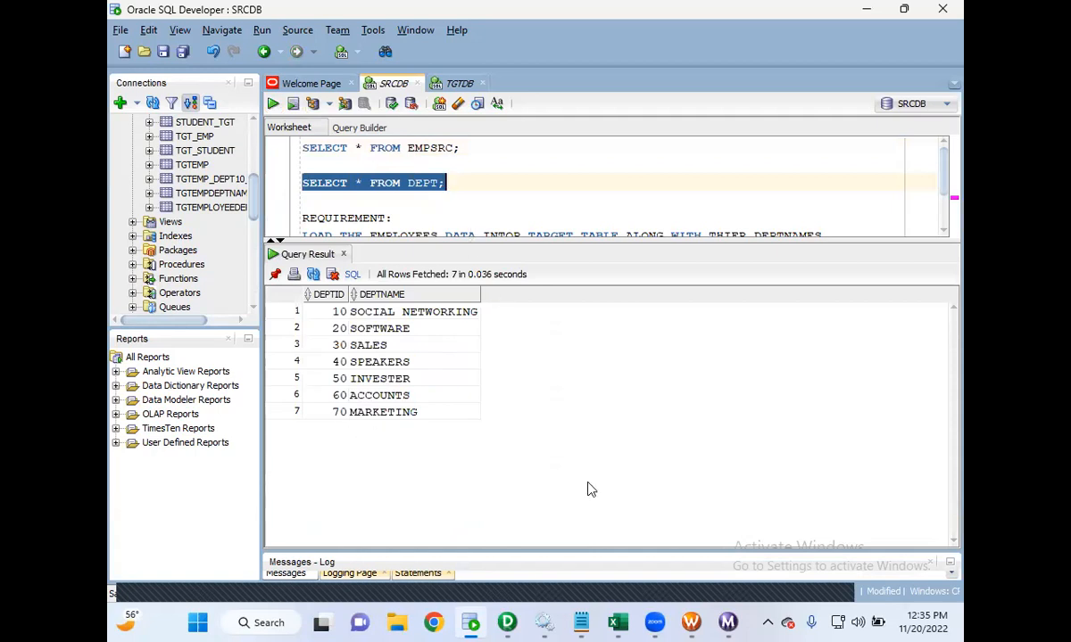
# - Open the joiner notes and highlight the detail join definition
pyautogui.moveTo(589, 624)
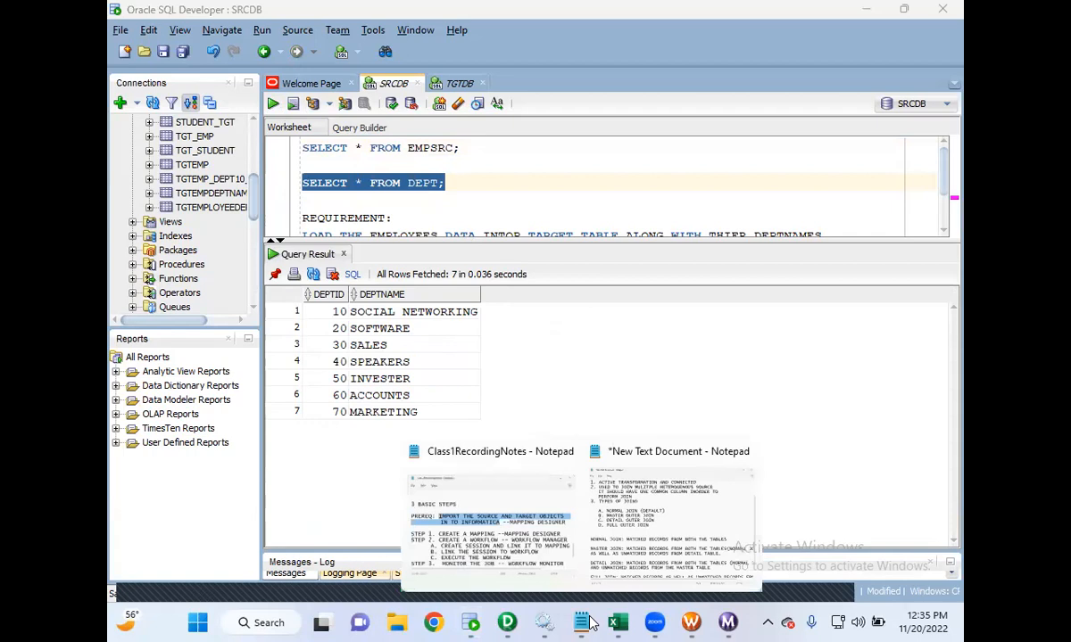
pyautogui.click(627, 569)
pyautogui.moveTo(119, 488); pyautogui.dragTo(269, 488)
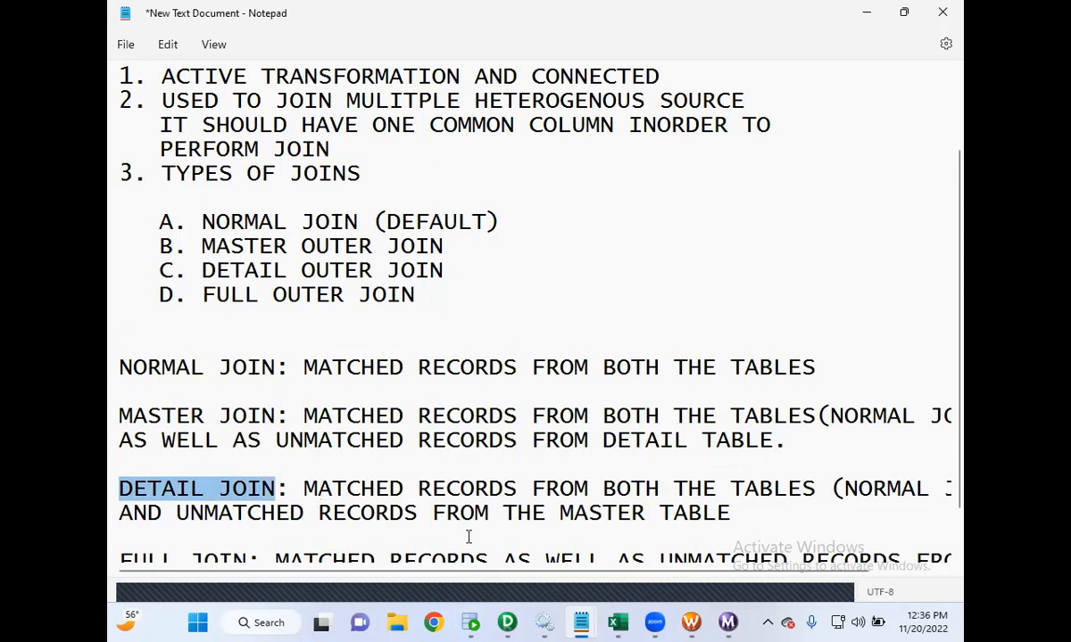
# - Switch to the Mapping Designer and select the joiner's DEPTID1 port and the SQ_DEPT qualifier
pyautogui.click(507, 623)
pyautogui.click(638, 236)
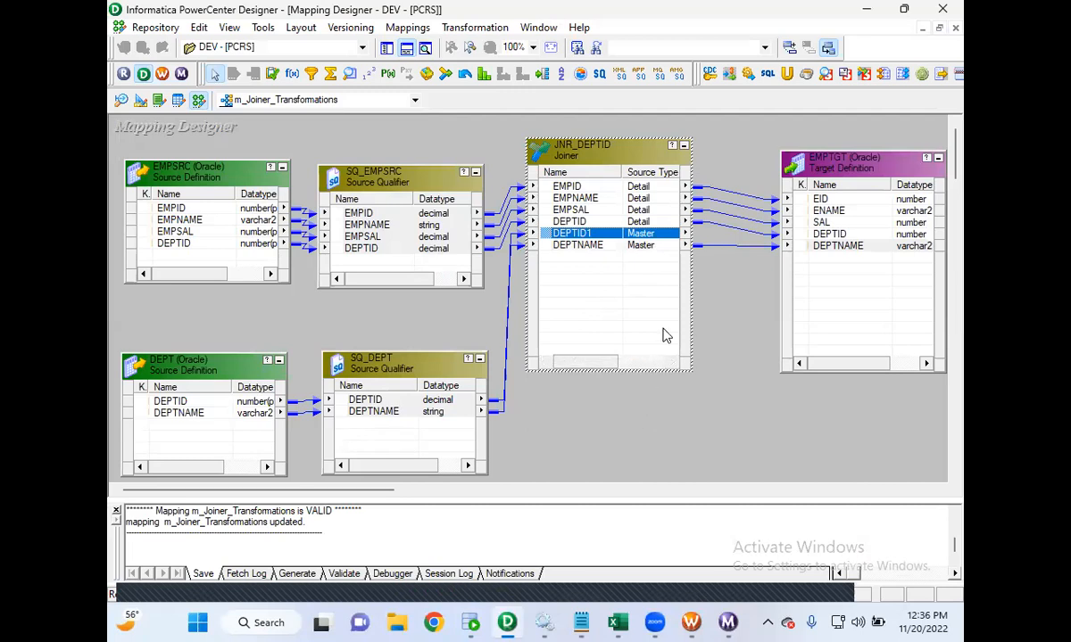
pyautogui.click(404, 371)
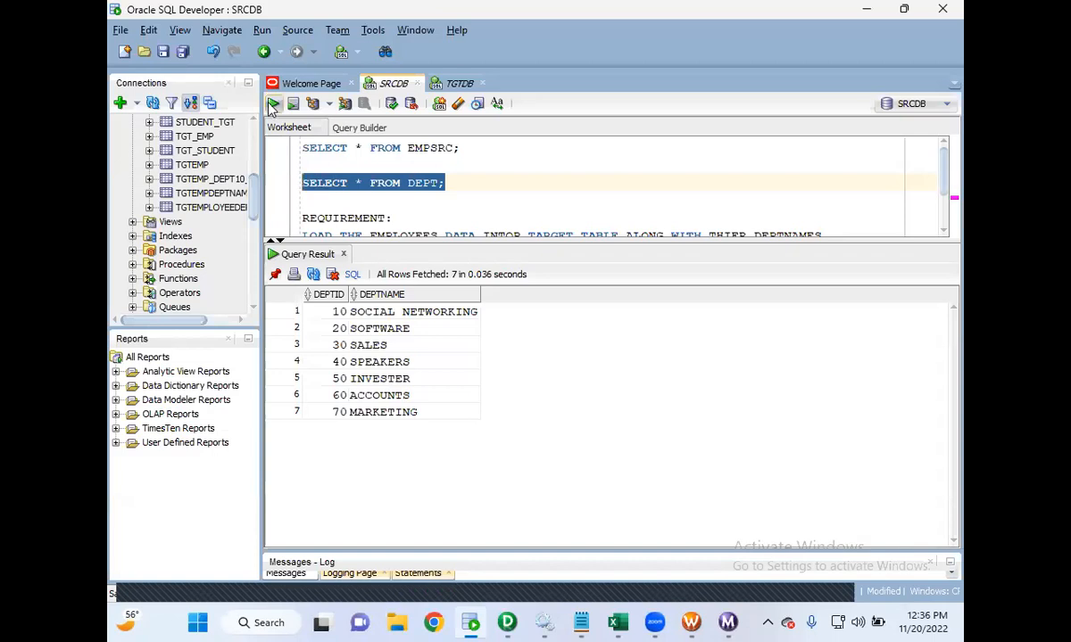
# - Return to SQL Developer and select DEPT result rows 1 to 6, then the MARKETING row
pyautogui.click(273, 104)
pyautogui.click(403, 414)
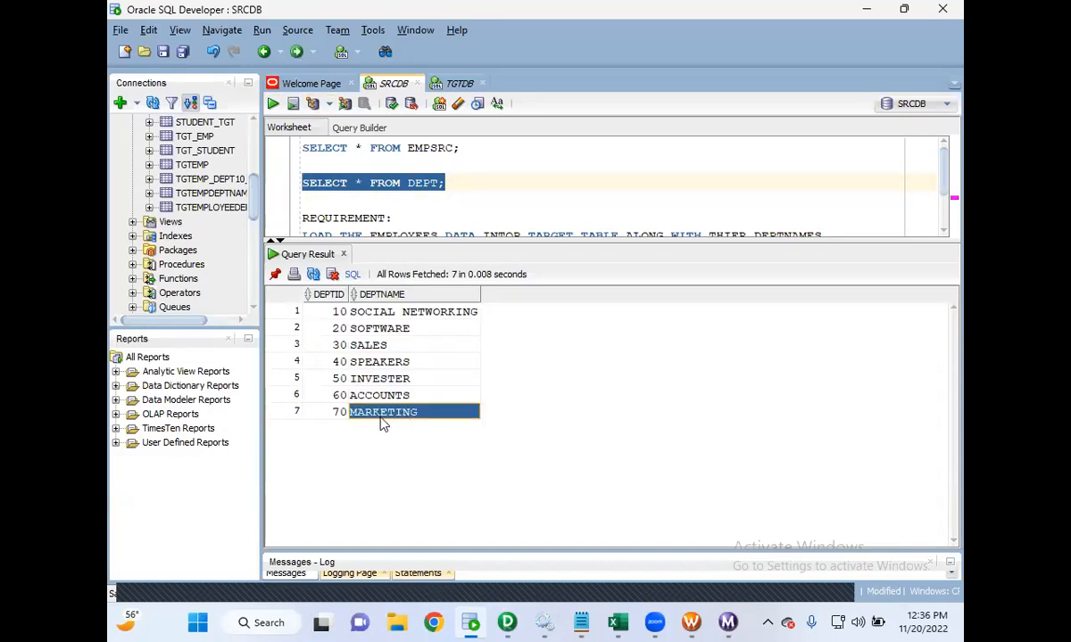
pyautogui.moveTo(314, 312); pyautogui.dragTo(392, 403)
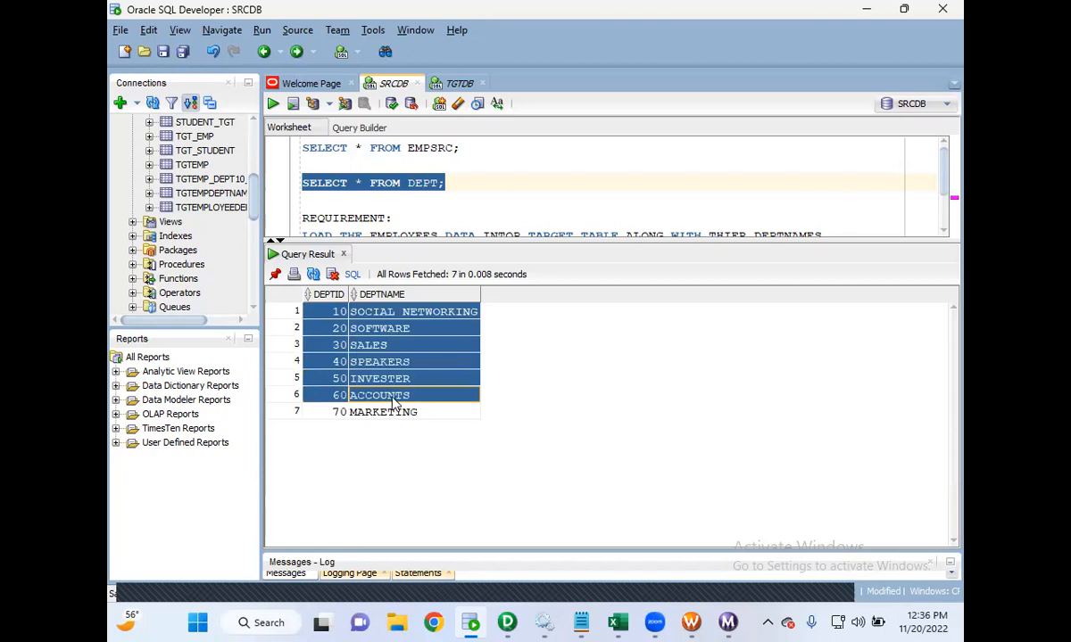
pyautogui.click(378, 415)
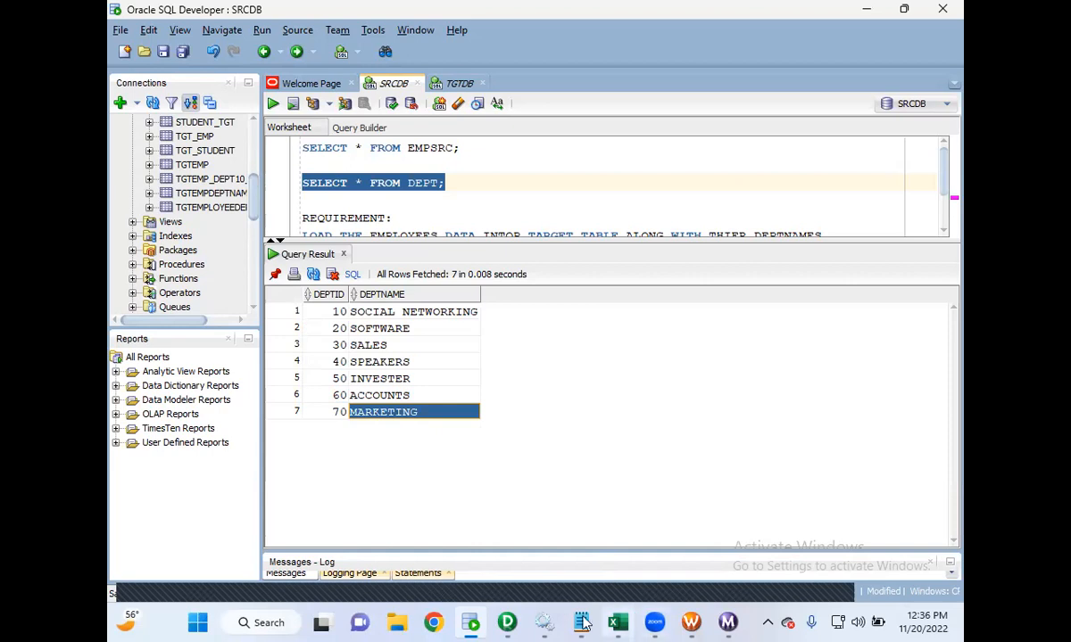
# - Change the JNR_DEPTID joiner's join type to Detail Outer Join and save the mapping
pyautogui.moveTo(581, 623)
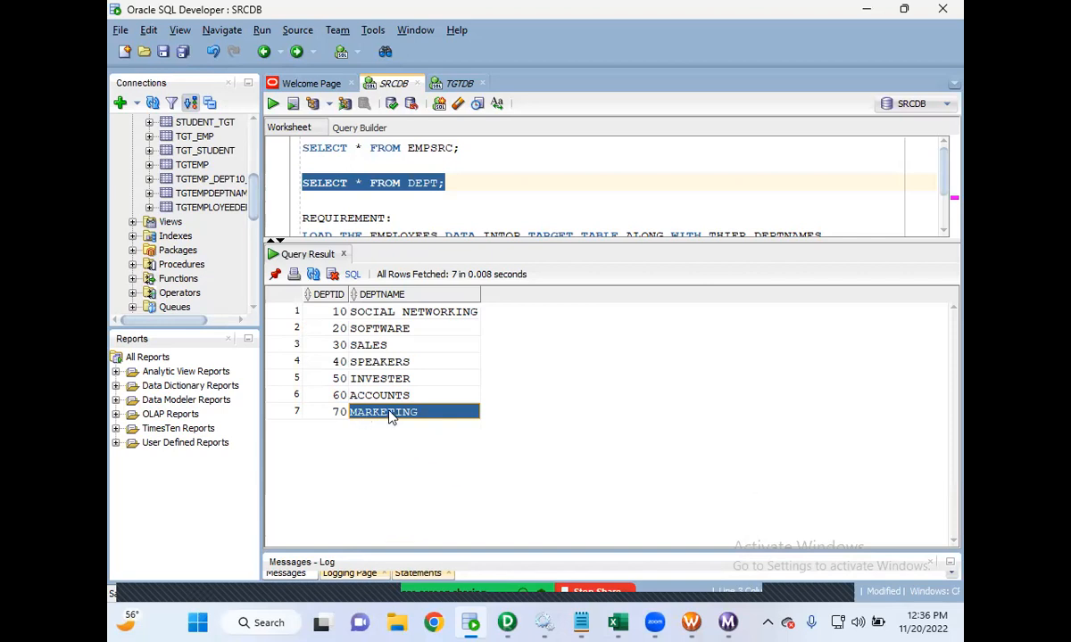
pyautogui.click(509, 623)
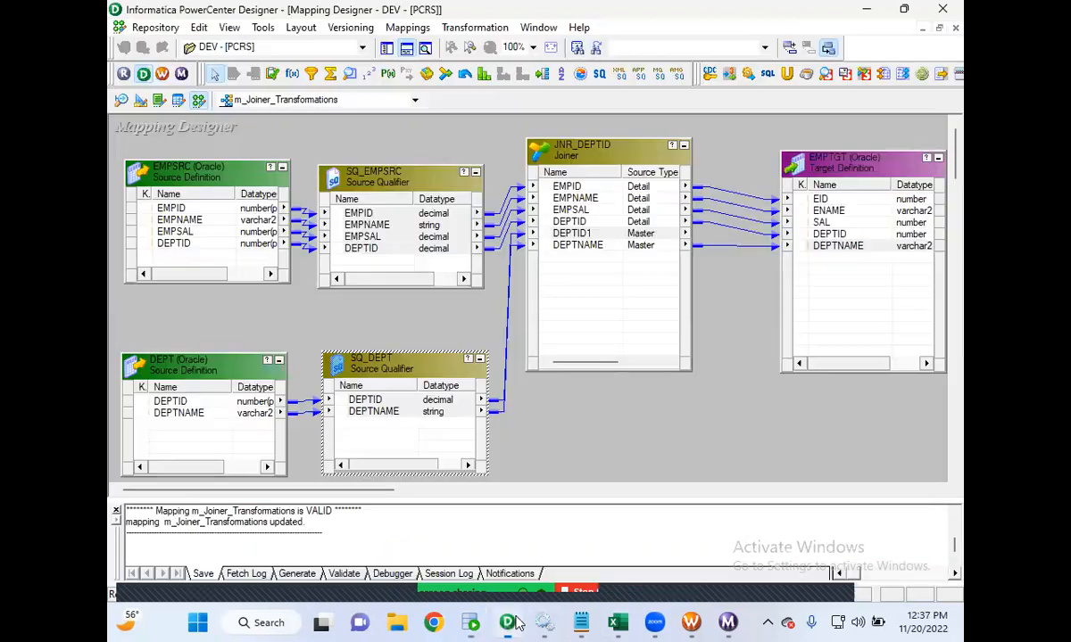
pyautogui.doubleClick(587, 143)
pyautogui.click(281, 158)
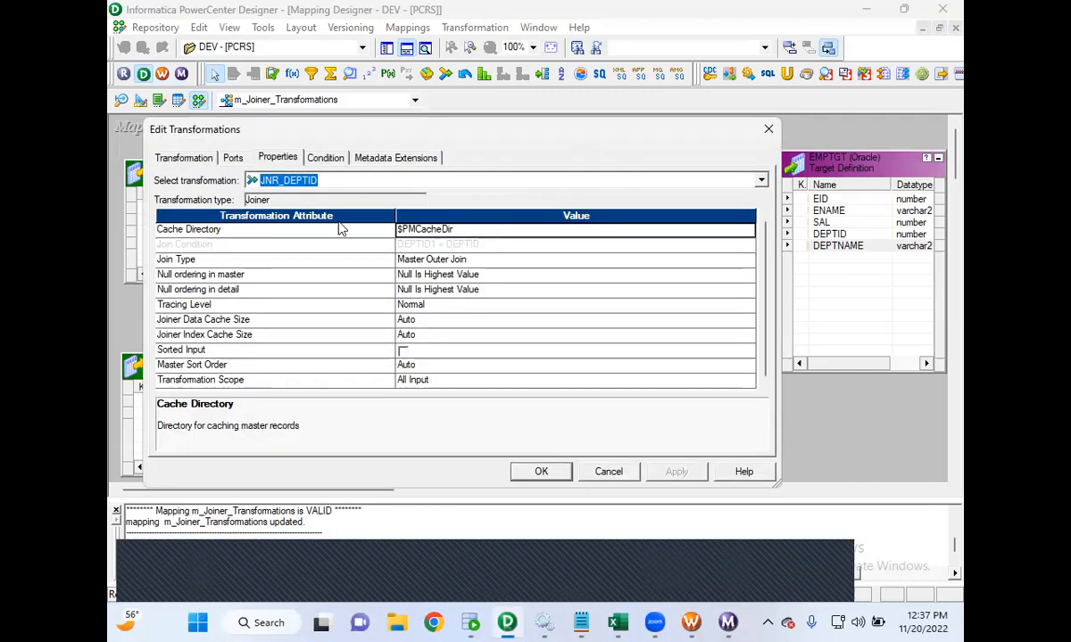
pyautogui.click(426, 258)
pyautogui.click(417, 285)
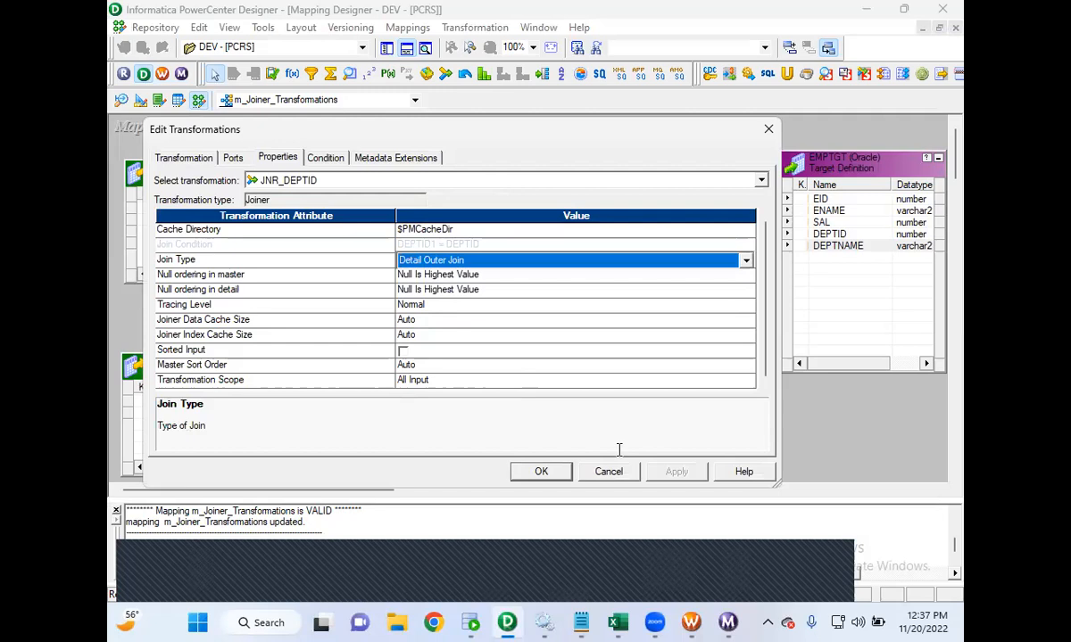
pyautogui.click(560, 476)
pyautogui.click(168, 34)
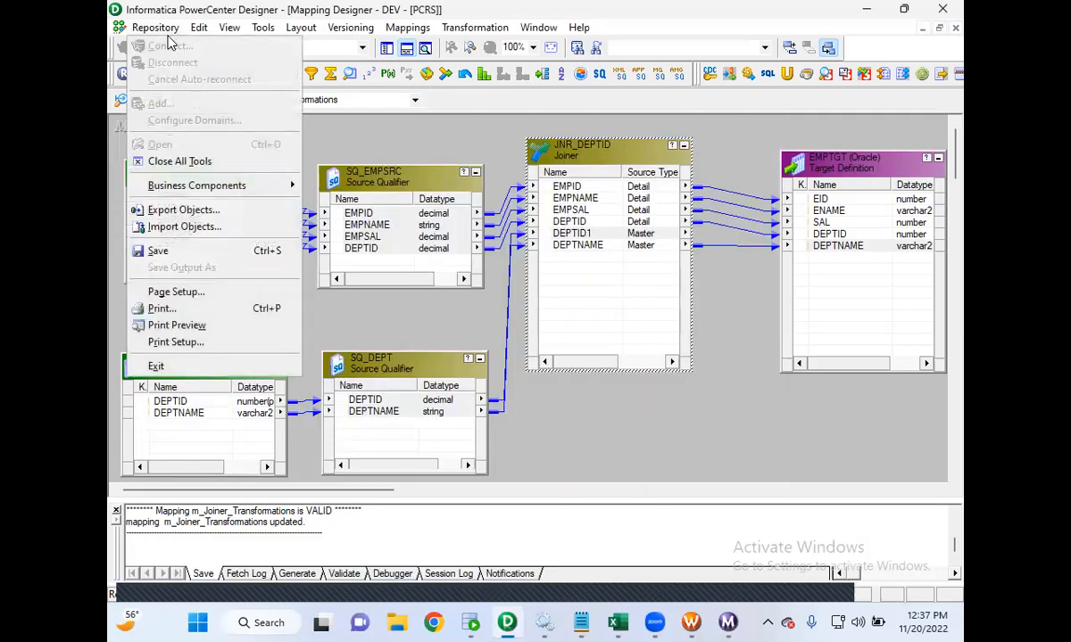
pyautogui.click(156, 251)
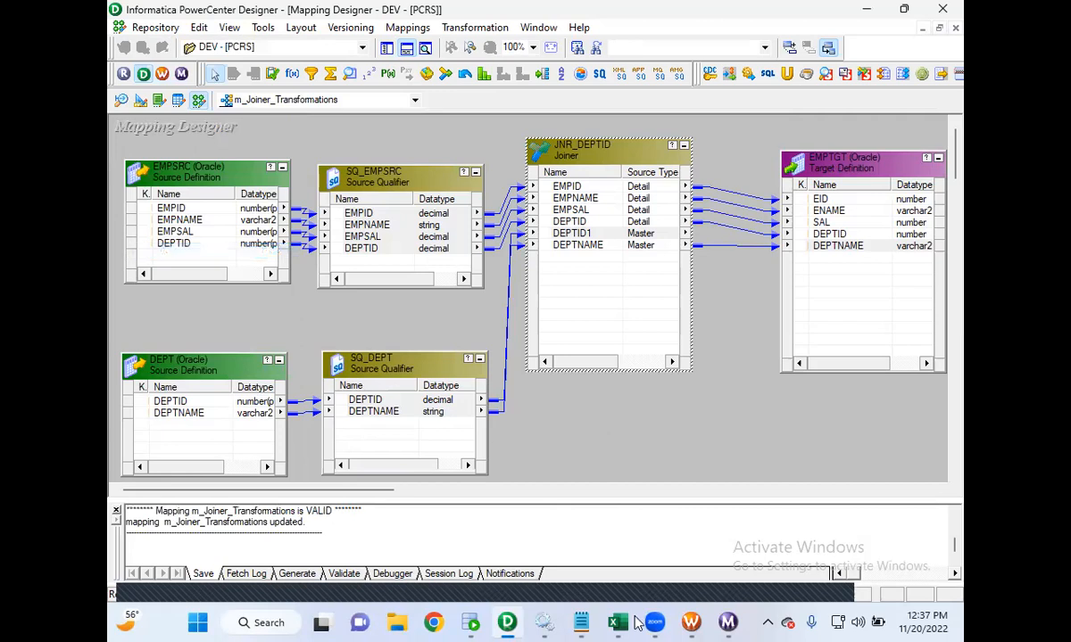
# - Refresh the session's mapping in Workflow Manager and save the workflow
pyautogui.click(692, 622)
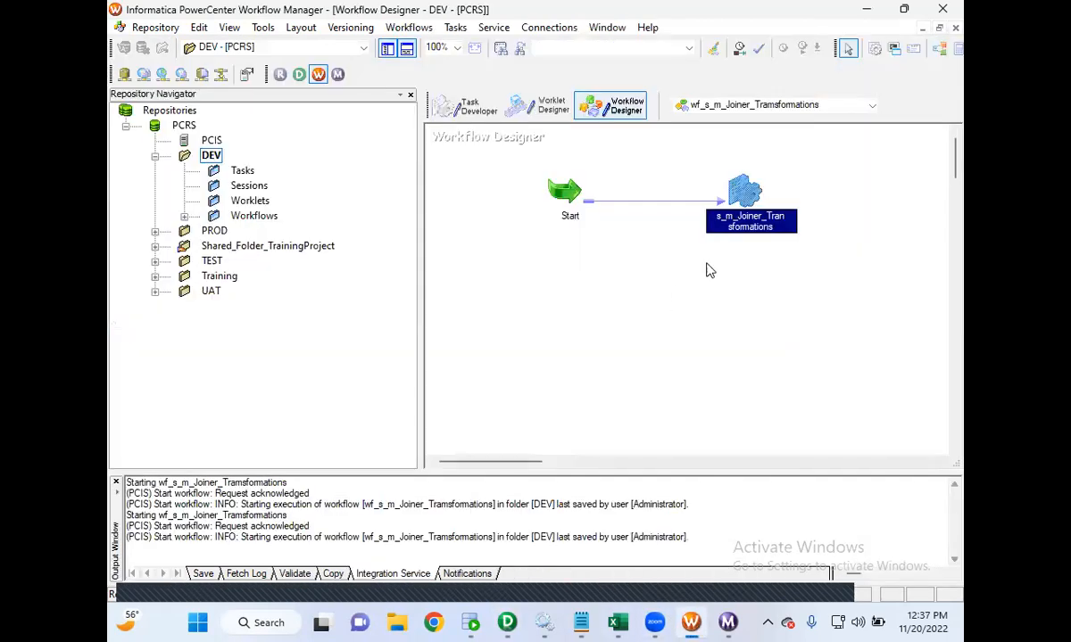
pyautogui.rightClick(730, 198)
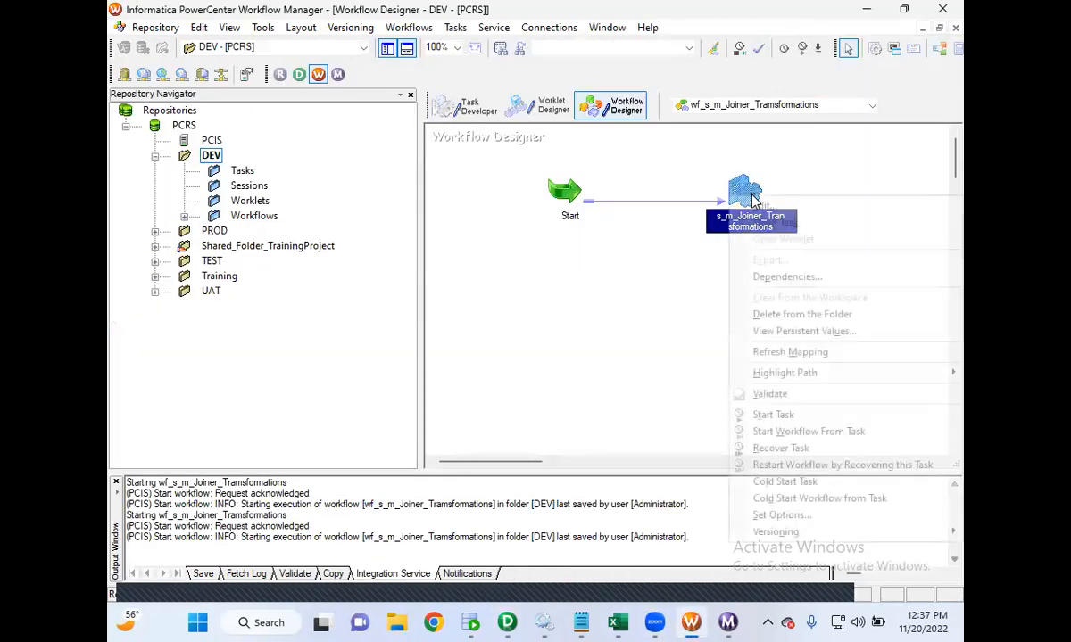
pyautogui.click(801, 355)
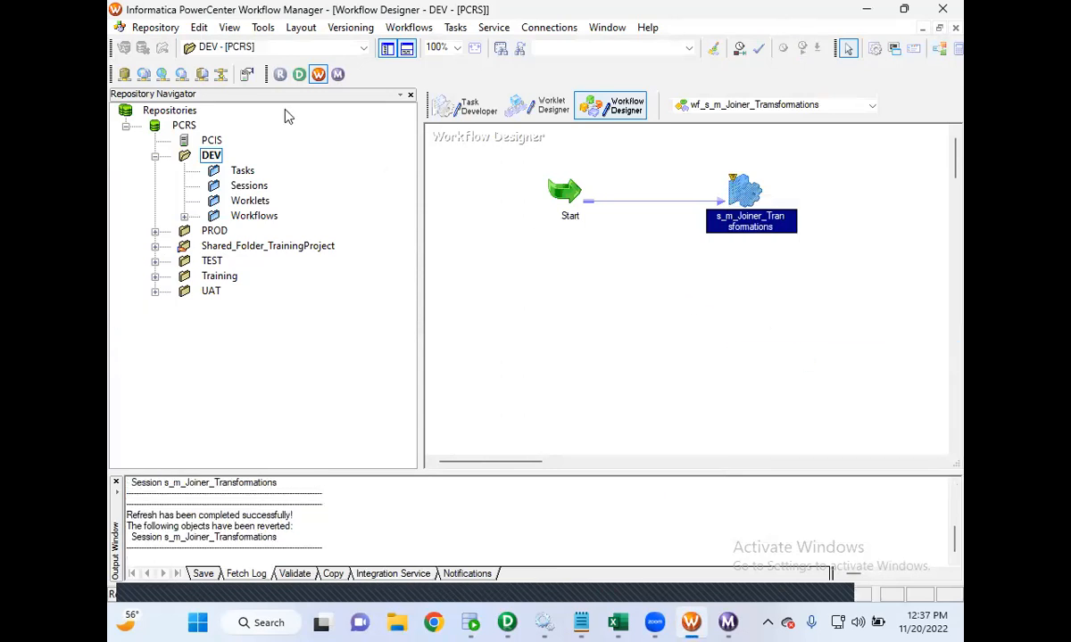
pyautogui.click(155, 28)
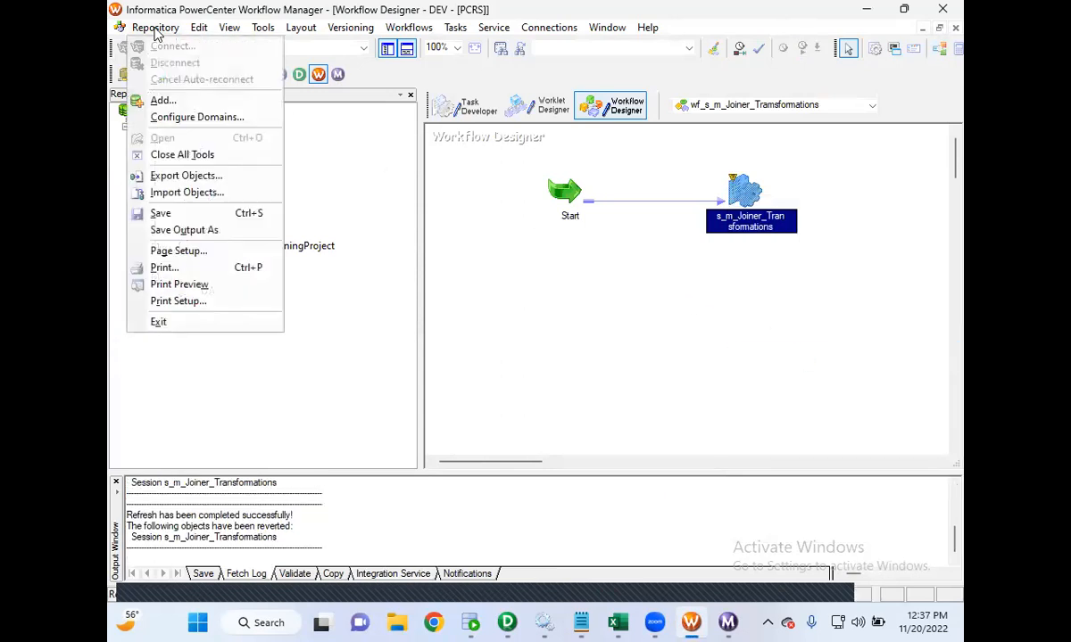
pyautogui.click(202, 215)
# - Start the workflow and check the session's source/target statistics in Workflow Monitor
pyautogui.click(619, 332)
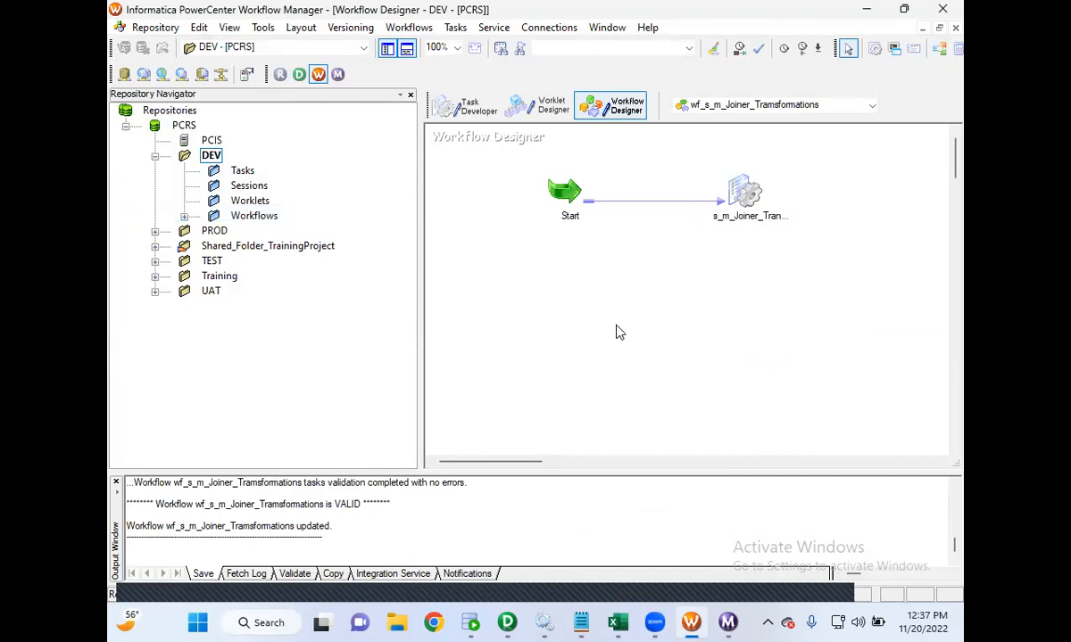
pyautogui.rightClick(703, 304)
pyautogui.click(756, 465)
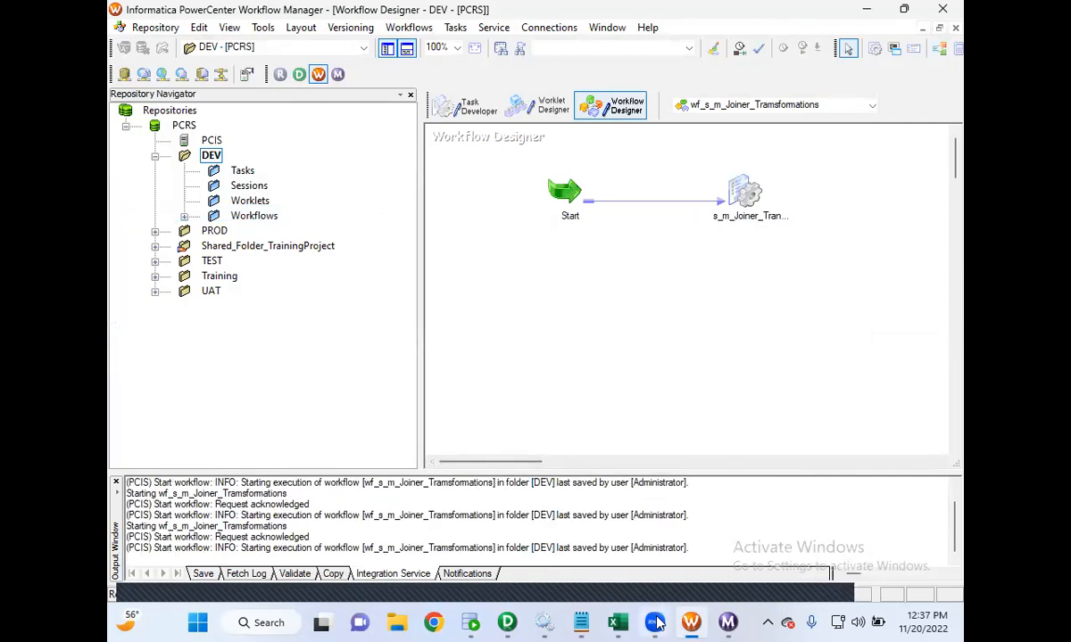
pyautogui.click(693, 623)
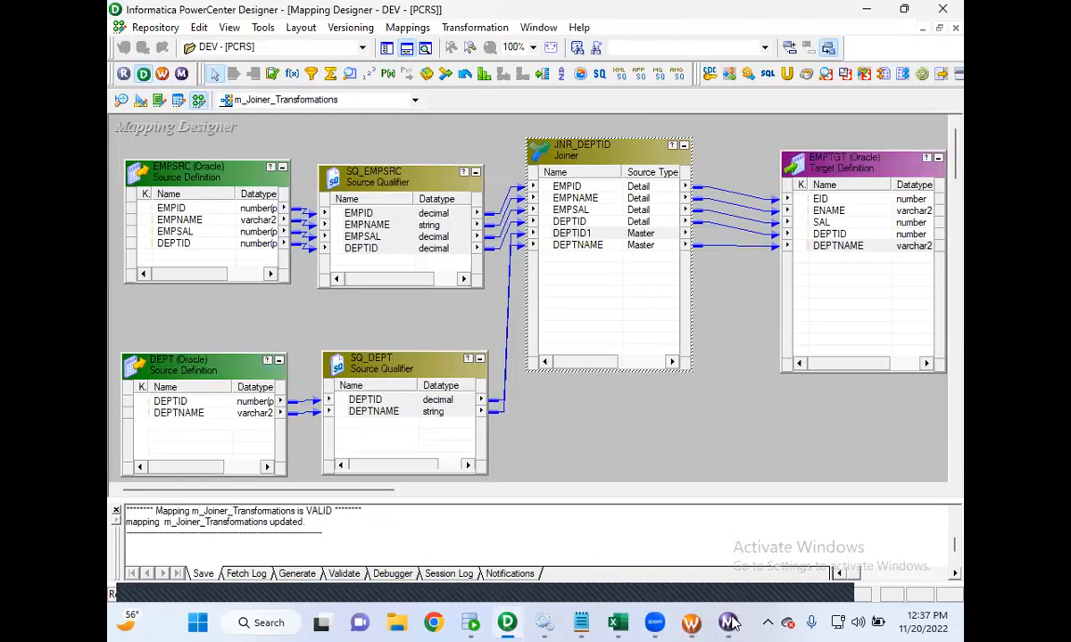
pyautogui.click(728, 623)
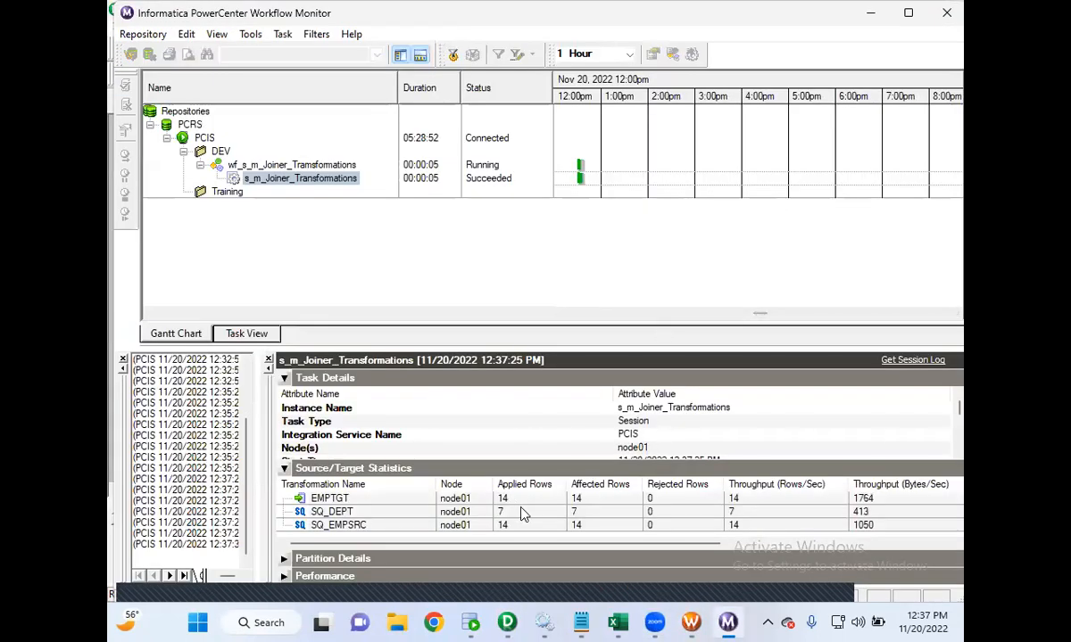
pyautogui.click(415, 500)
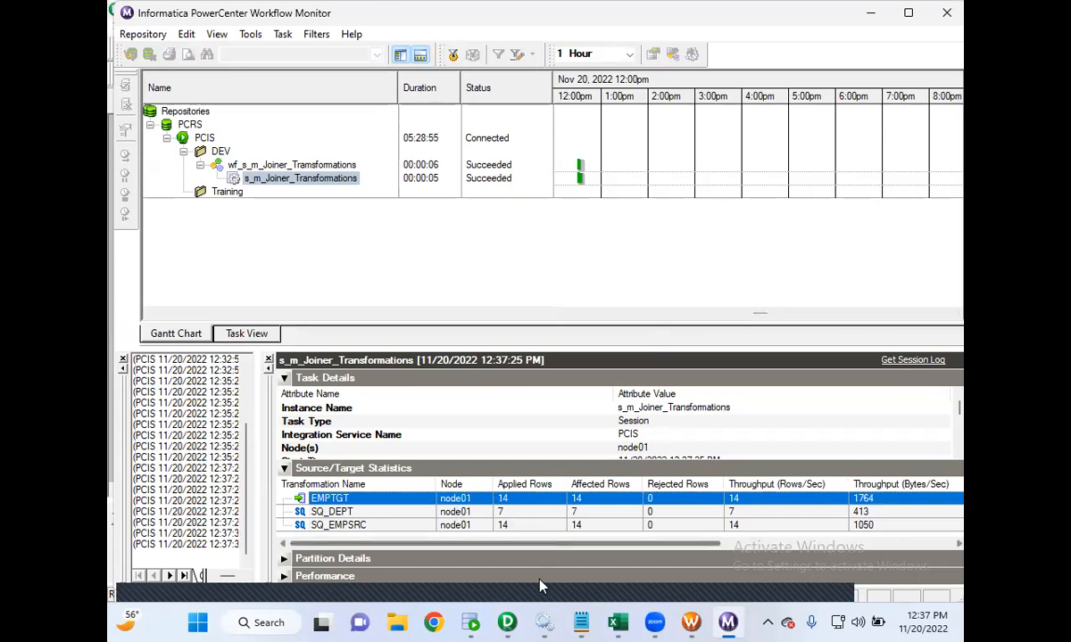
# - Rerun SELECT * FROM EMPTGT in the TGTDB worksheet and select the ACCOUNTS and MARKETING rows' DEPTID cells
pyautogui.click(470, 622)
pyautogui.click(455, 83)
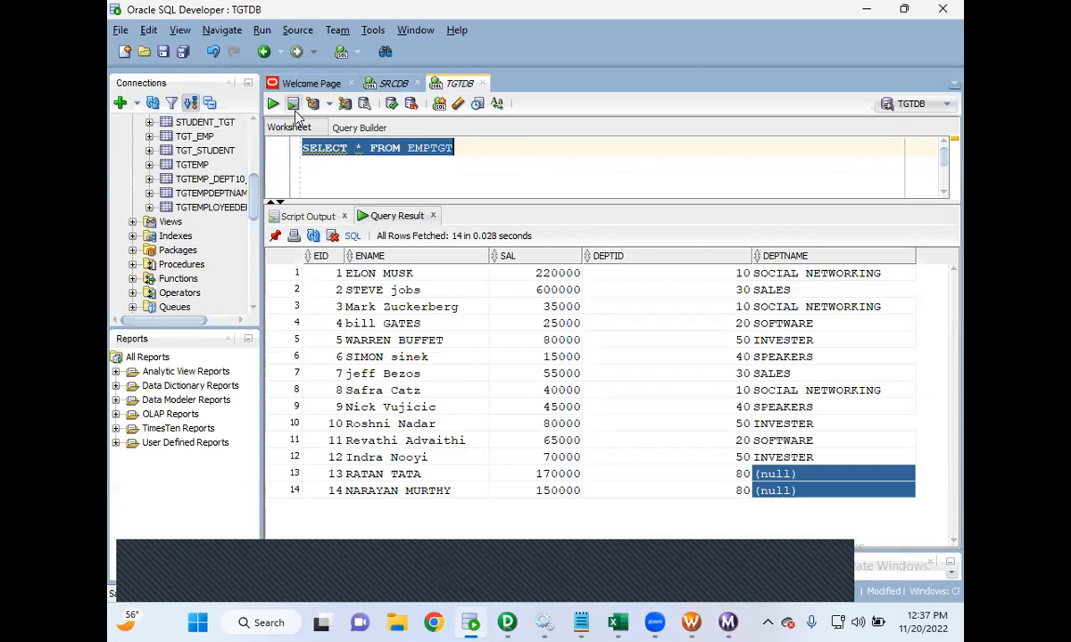
pyautogui.click(273, 104)
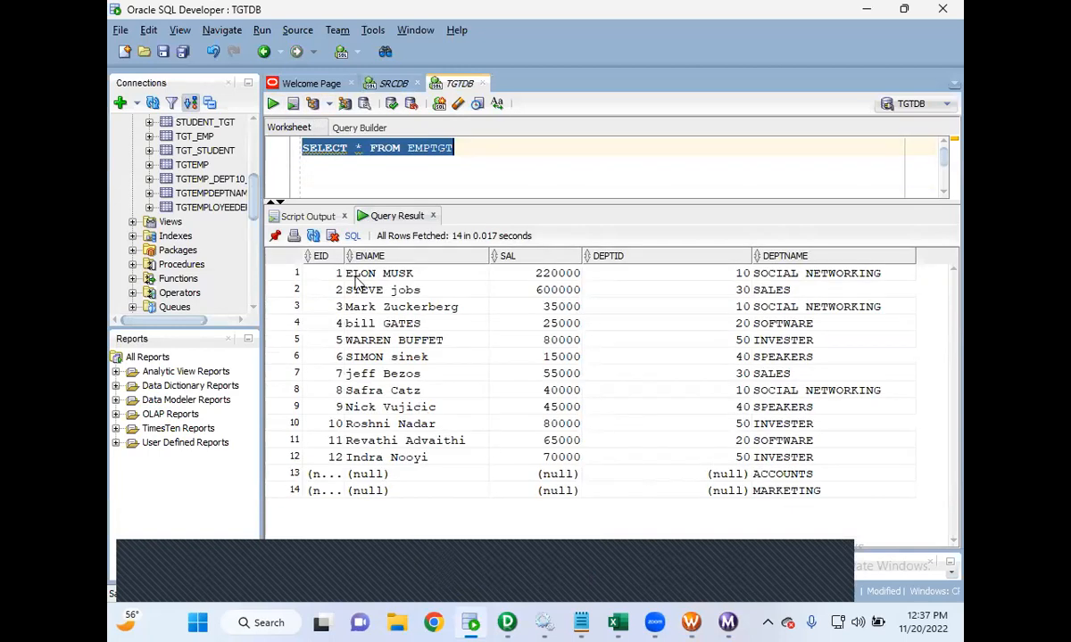
pyautogui.moveTo(348, 256); pyautogui.dragTo(384, 256)
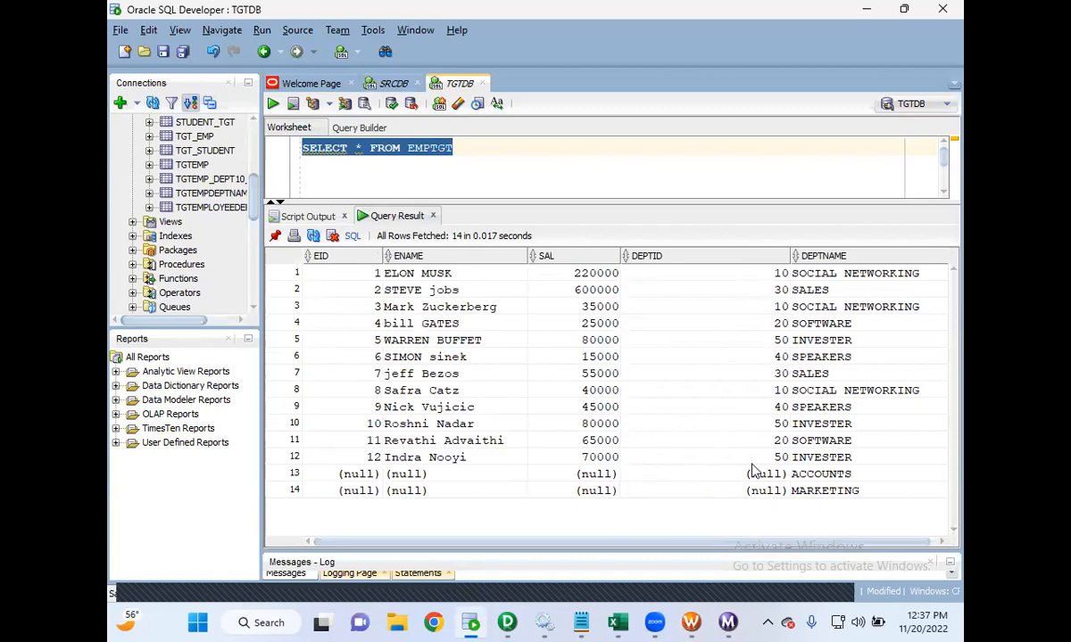
pyautogui.moveTo(797, 474); pyautogui.dragTo(578, 516)
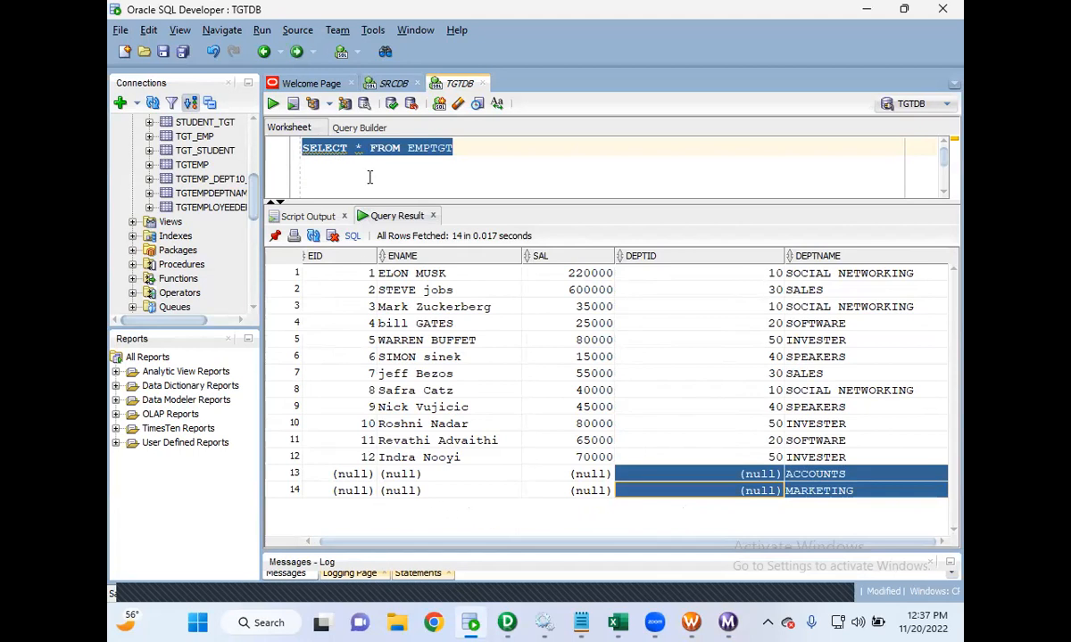
# - Run SELECT * FROM EMPSRC in the SRCDB worksheet and select its DEPTID column
pyautogui.click(396, 86)
pyautogui.moveTo(476, 147); pyautogui.dragTo(241, 147)
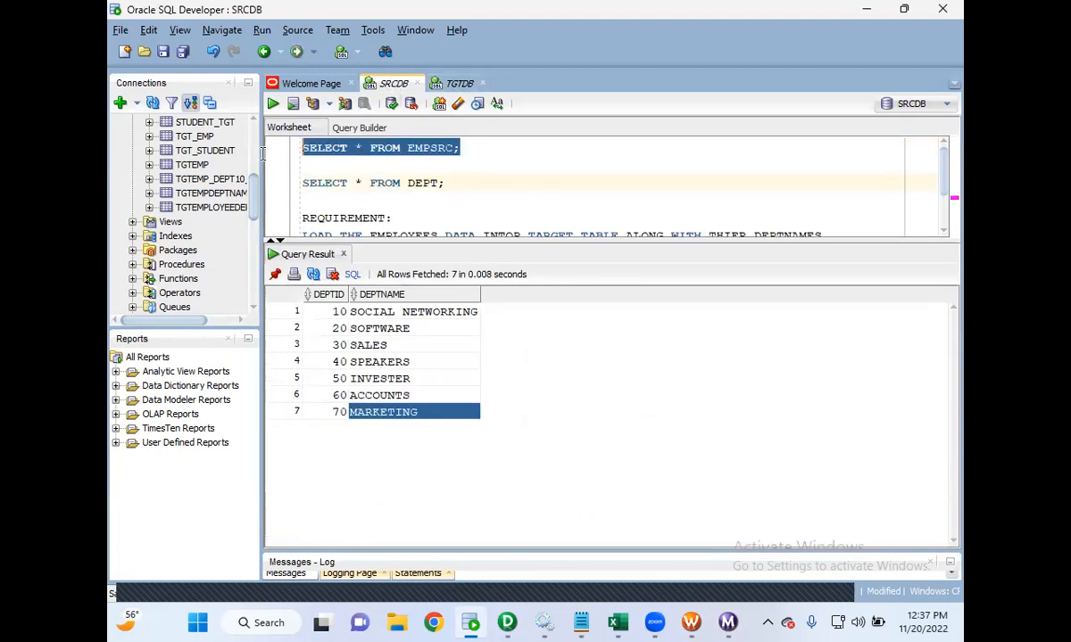
pyautogui.click(272, 104)
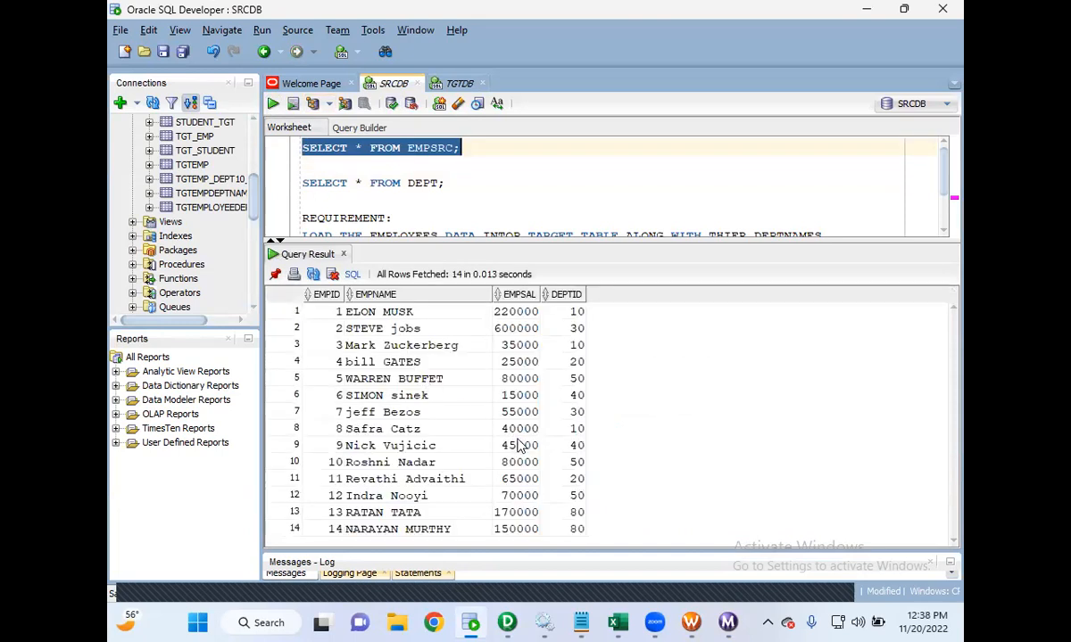
pyautogui.click(551, 293)
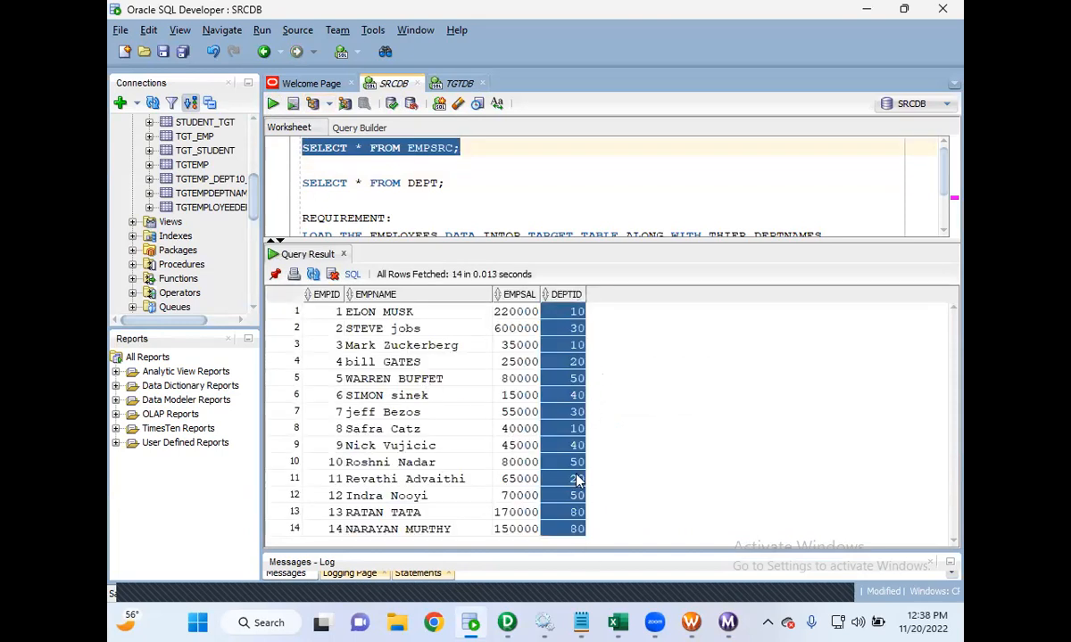
# - Run SELECT * FROM DEPT and select the ACCOUNTS and MARKETING rows
pyautogui.click(502, 172)
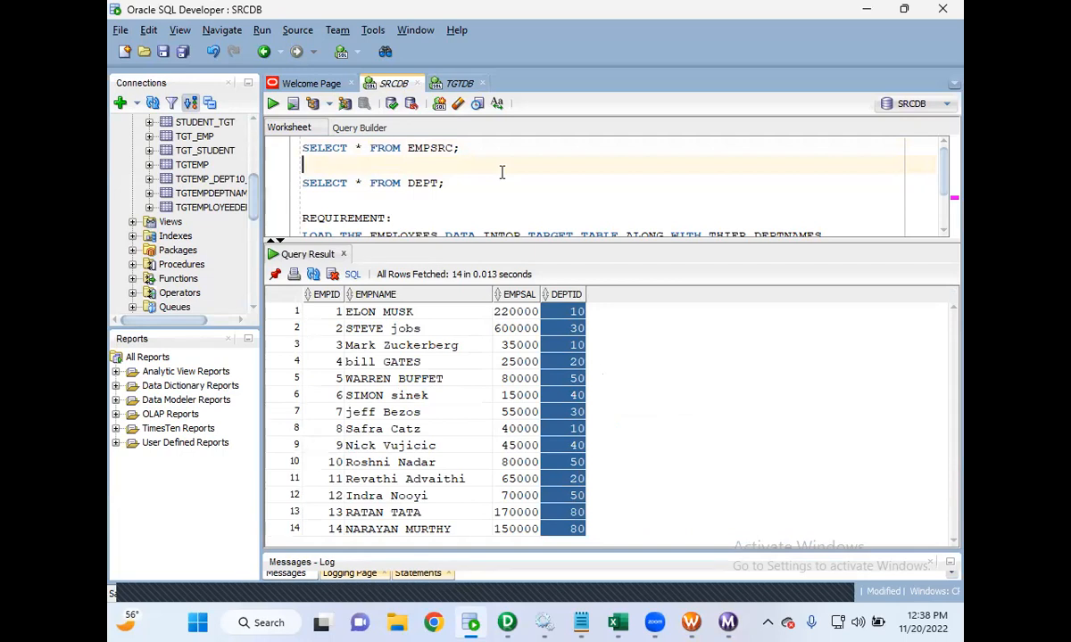
pyautogui.moveTo(462, 182); pyautogui.dragTo(306, 182)
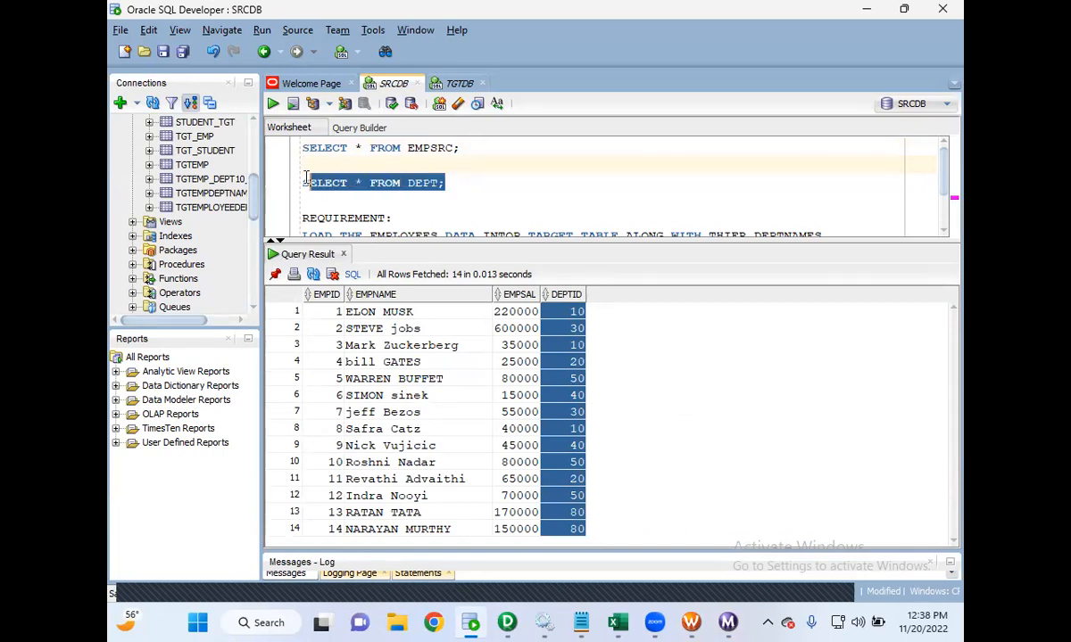
pyautogui.click(273, 104)
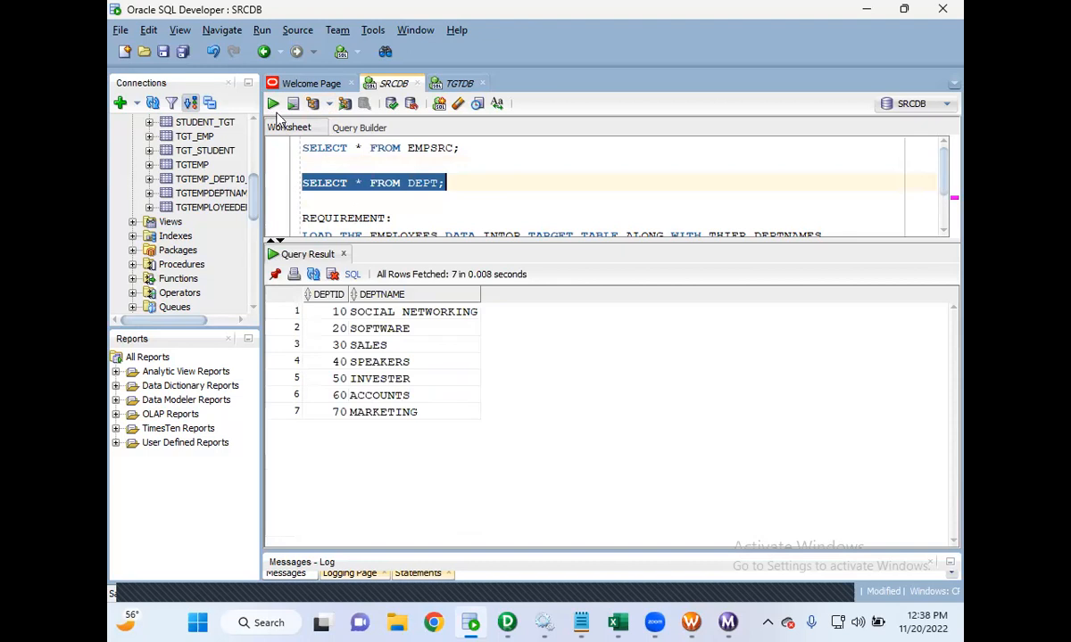
pyautogui.moveTo(337, 396); pyautogui.dragTo(341, 411)
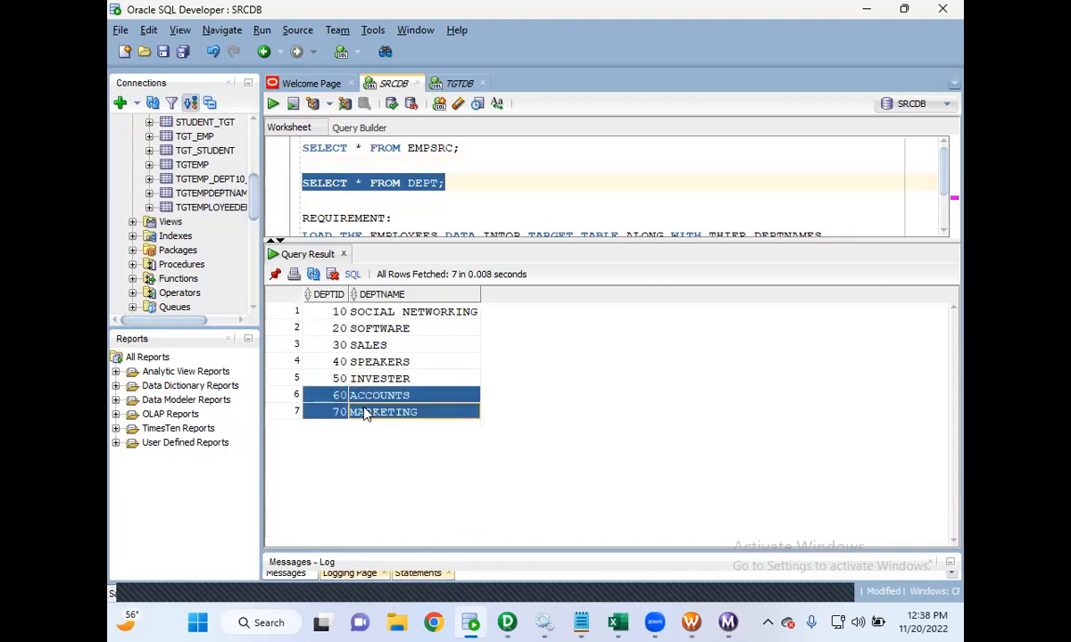
# - Examine the null-valued ACCOUNTS and MARKETING rows in the EMPTGT result
pyautogui.click(431, 85)
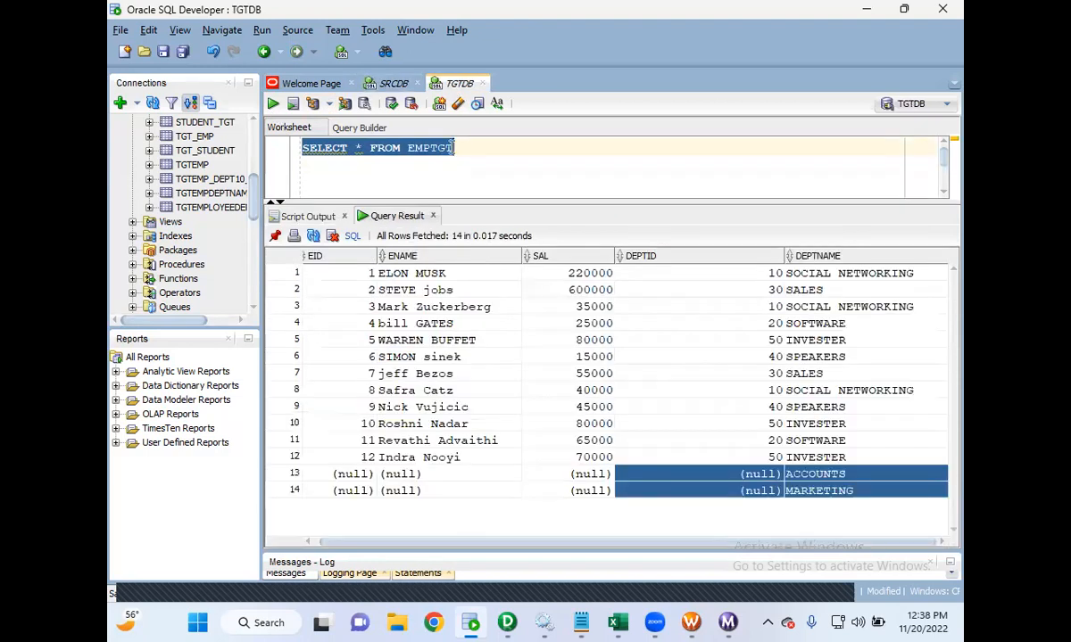
pyautogui.click(719, 493)
pyautogui.click(686, 475)
pyautogui.click(589, 480)
pyautogui.click(485, 476)
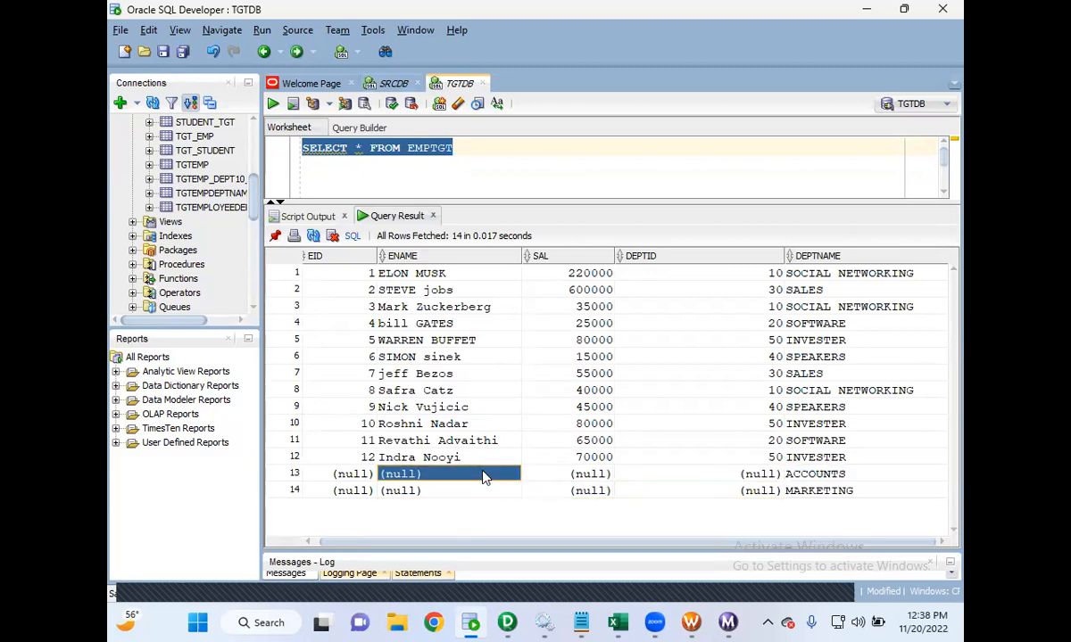
pyautogui.click(355, 479)
pyautogui.click(355, 490)
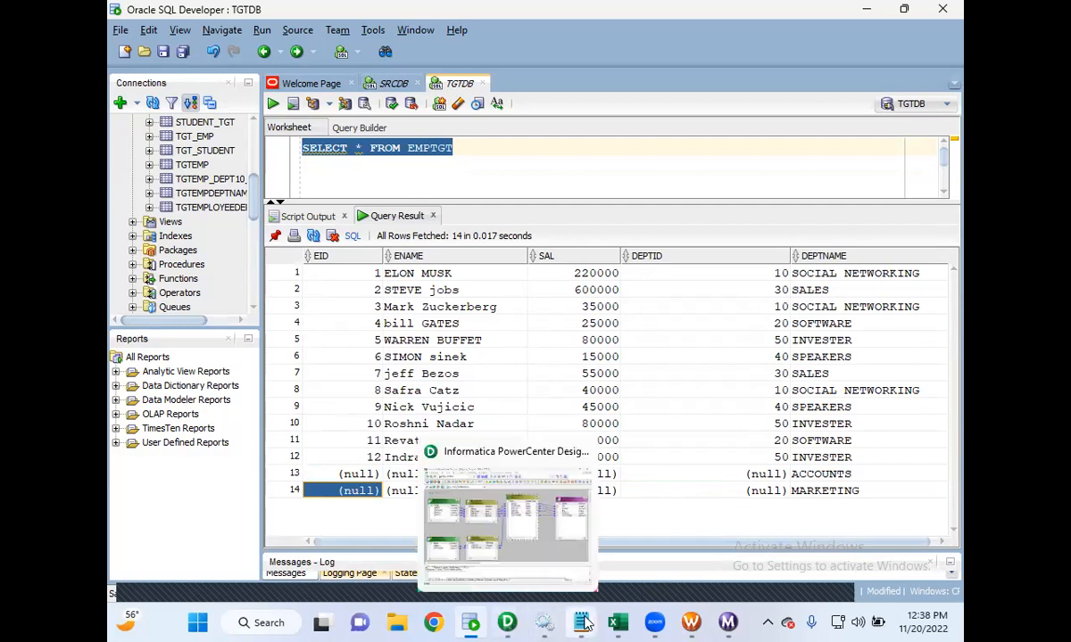
# - Open the joiner notes and scroll down to the full join definition
pyautogui.moveTo(581, 622)
pyautogui.click(629, 549)
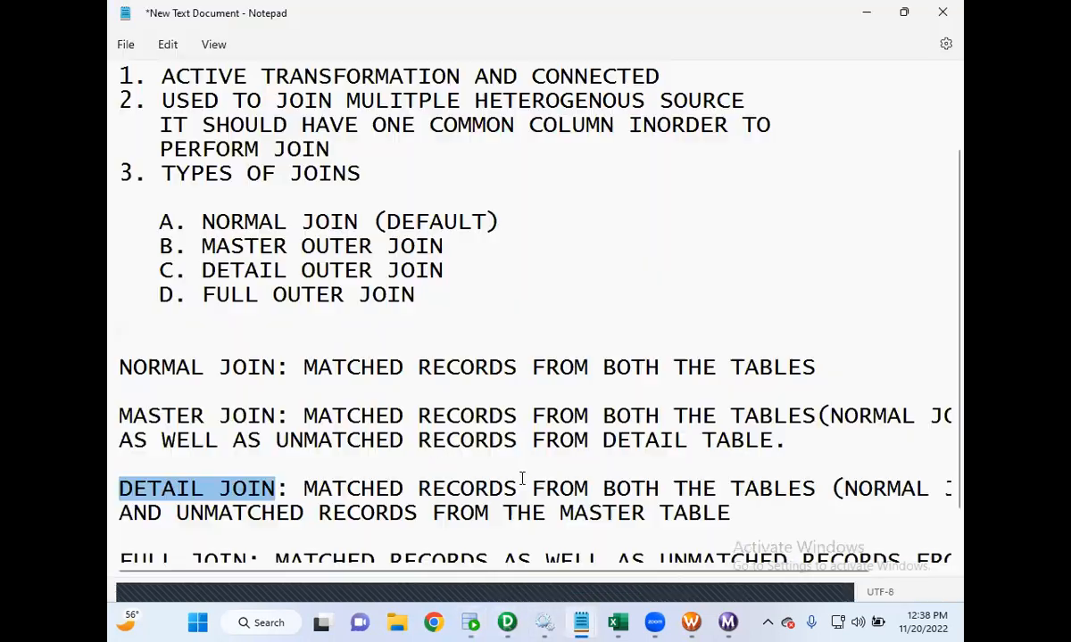
pyautogui.scroll(-1, 482, 464)
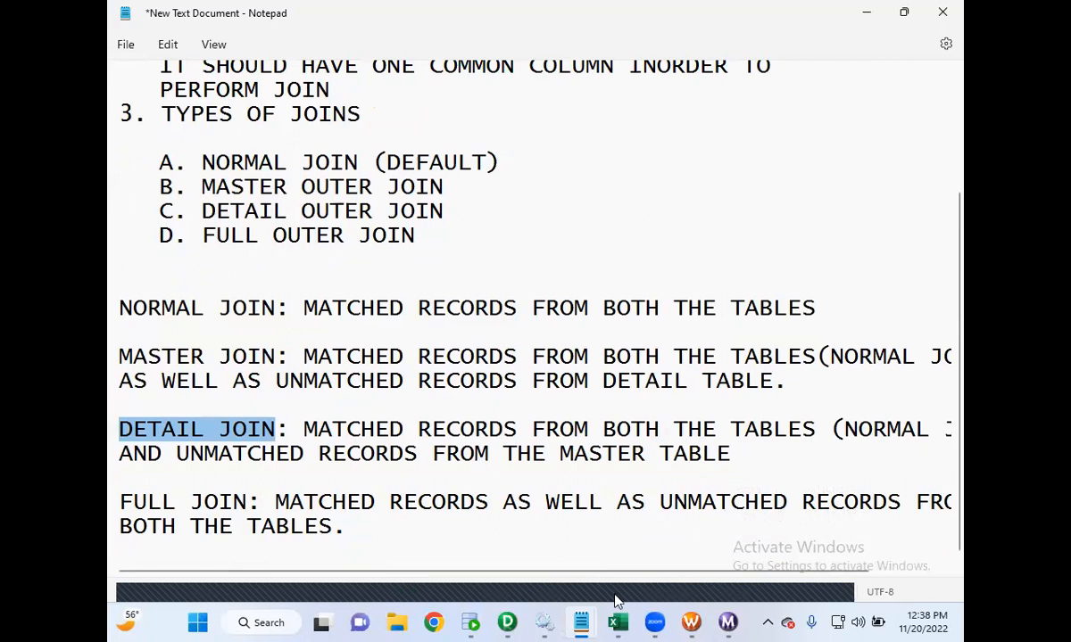
# - Set the JNR_DEPTID joiner's join type to Full Outer Join and save the mapping
pyautogui.click(686, 620)
pyautogui.click(509, 619)
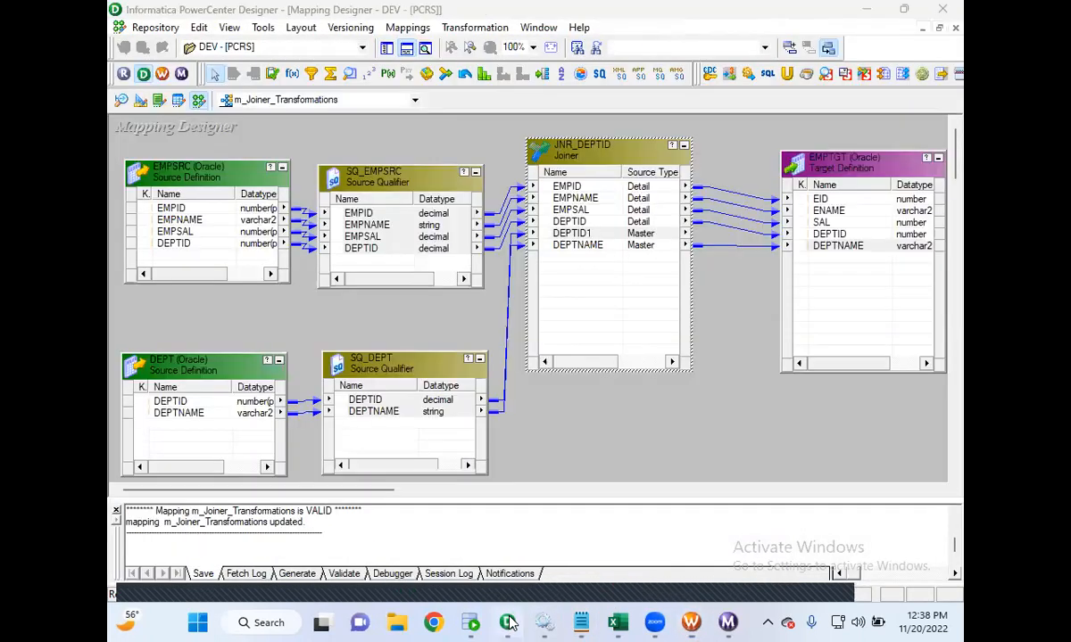
pyautogui.doubleClick(551, 147)
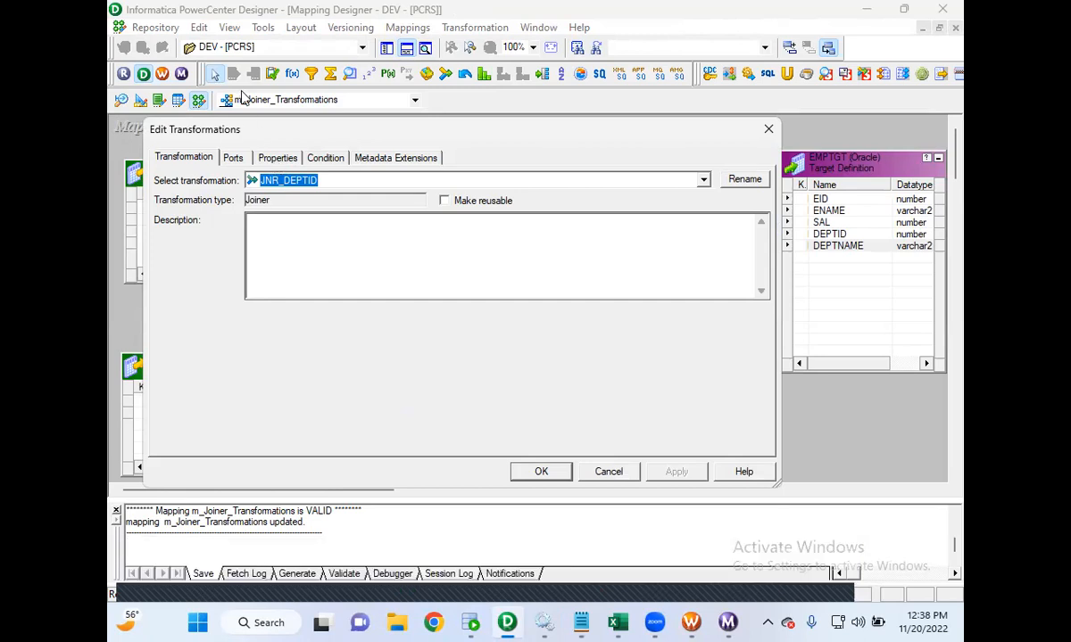
pyautogui.click(288, 164)
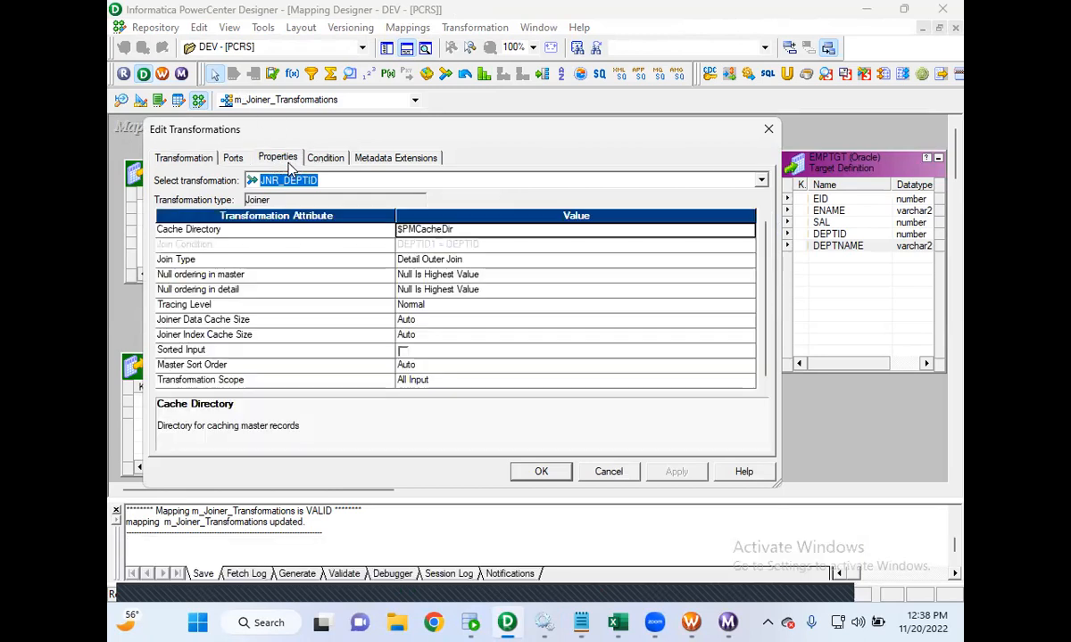
pyautogui.click(428, 260)
pyautogui.click(444, 309)
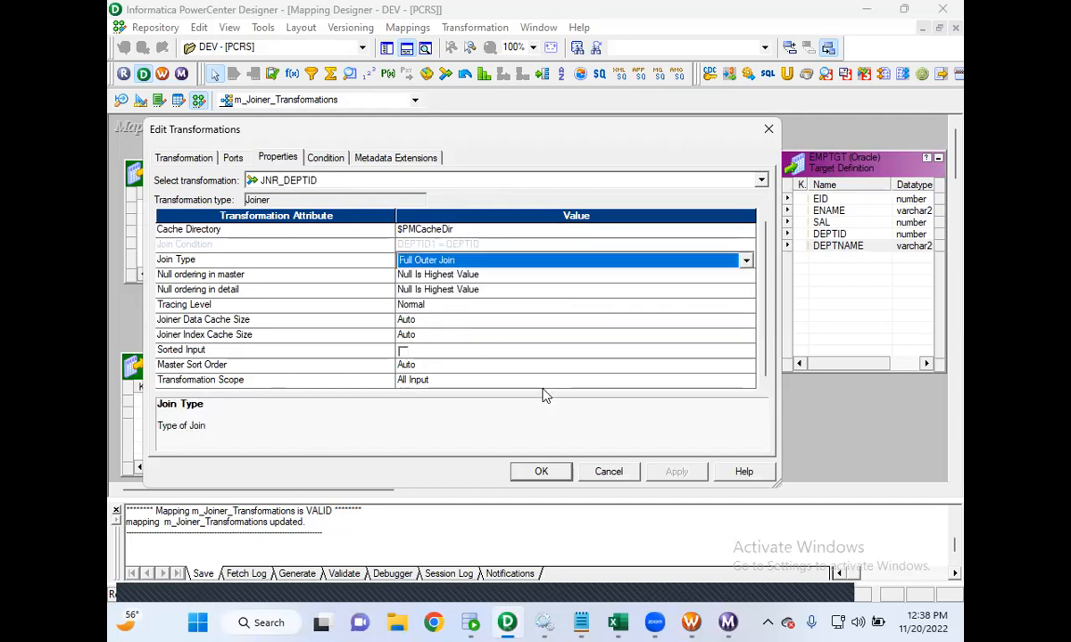
pyautogui.click(553, 472)
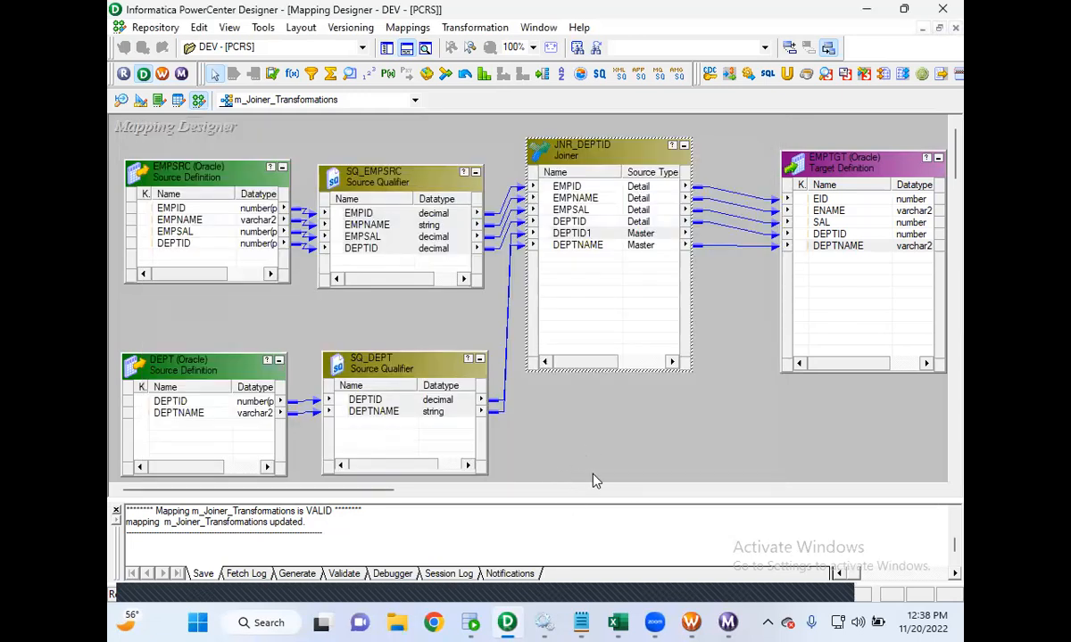
pyautogui.click(161, 30)
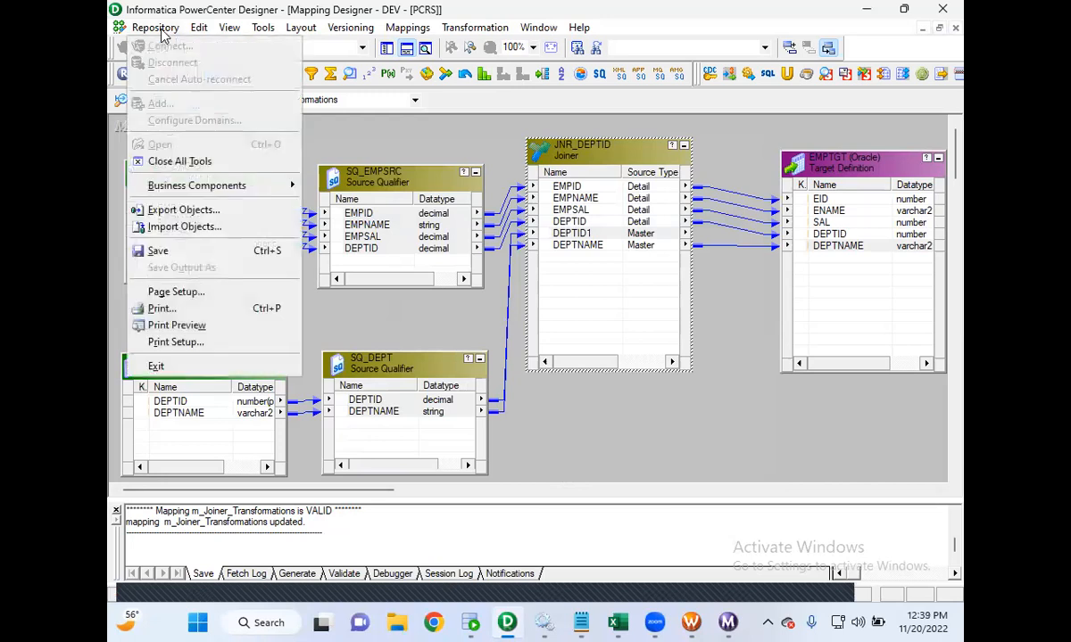
pyautogui.click(201, 249)
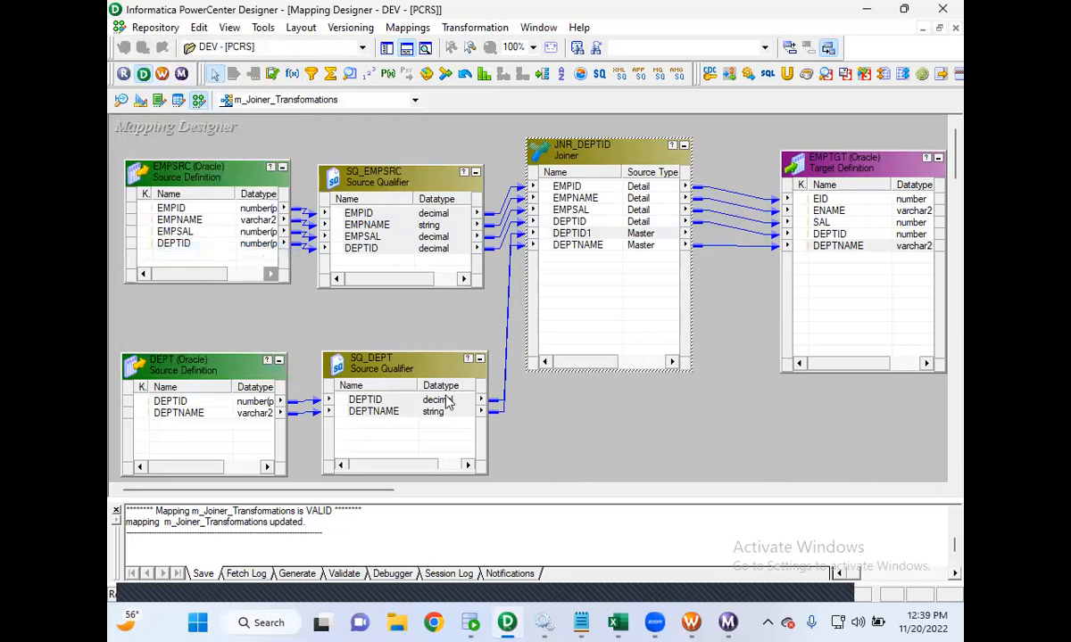
# - Refresh the joiner session's mapping in the workflow and save the workflow
pyautogui.click(687, 622)
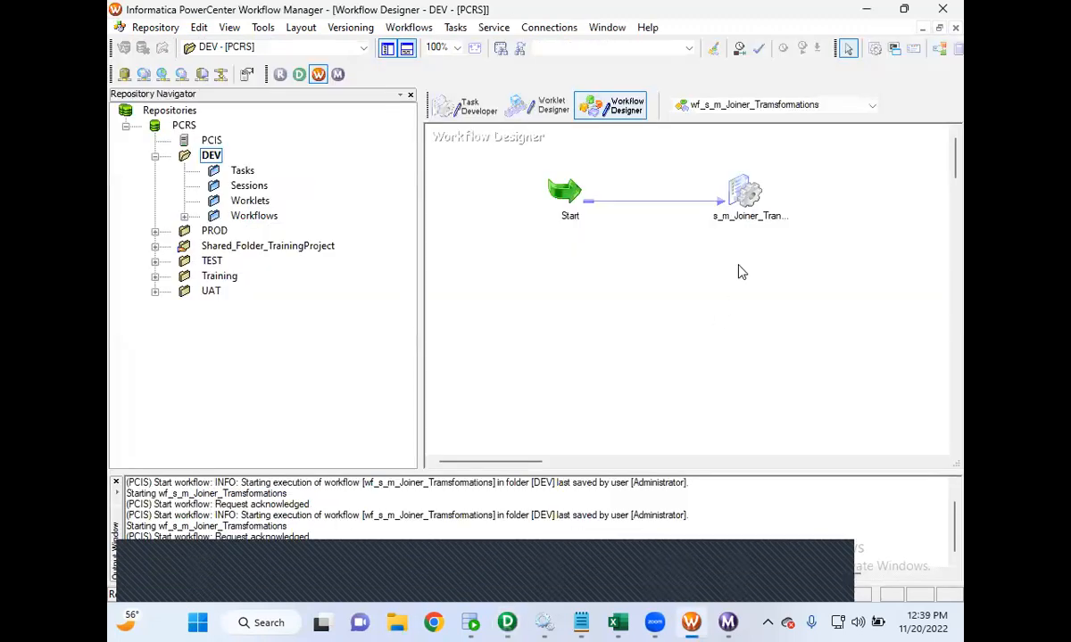
pyautogui.rightClick(727, 197)
pyautogui.click(789, 349)
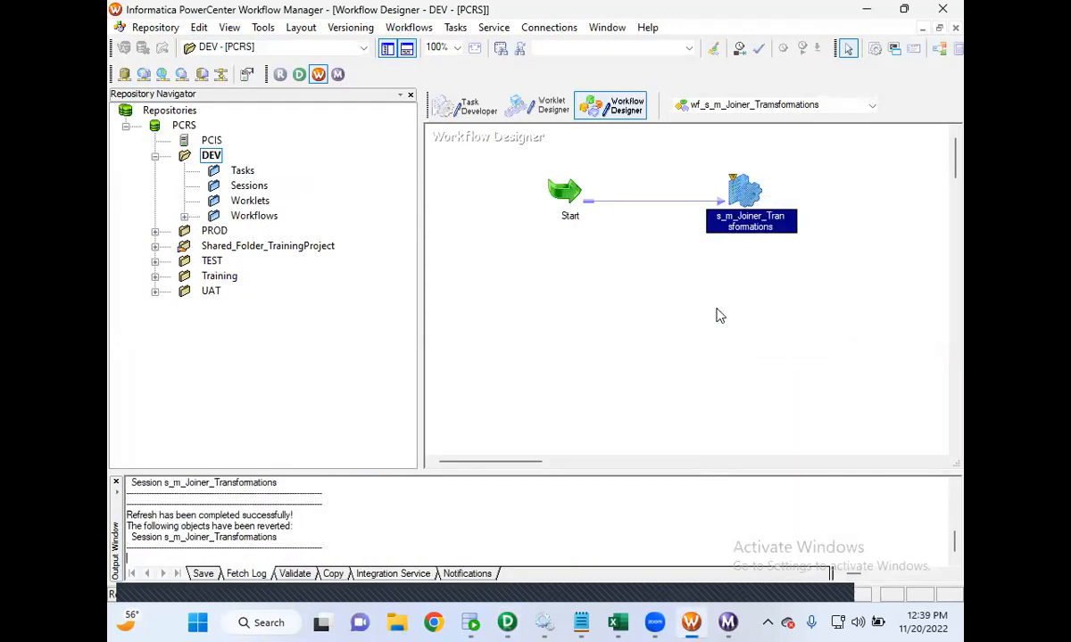
pyautogui.hotkey('ctrl', 's')
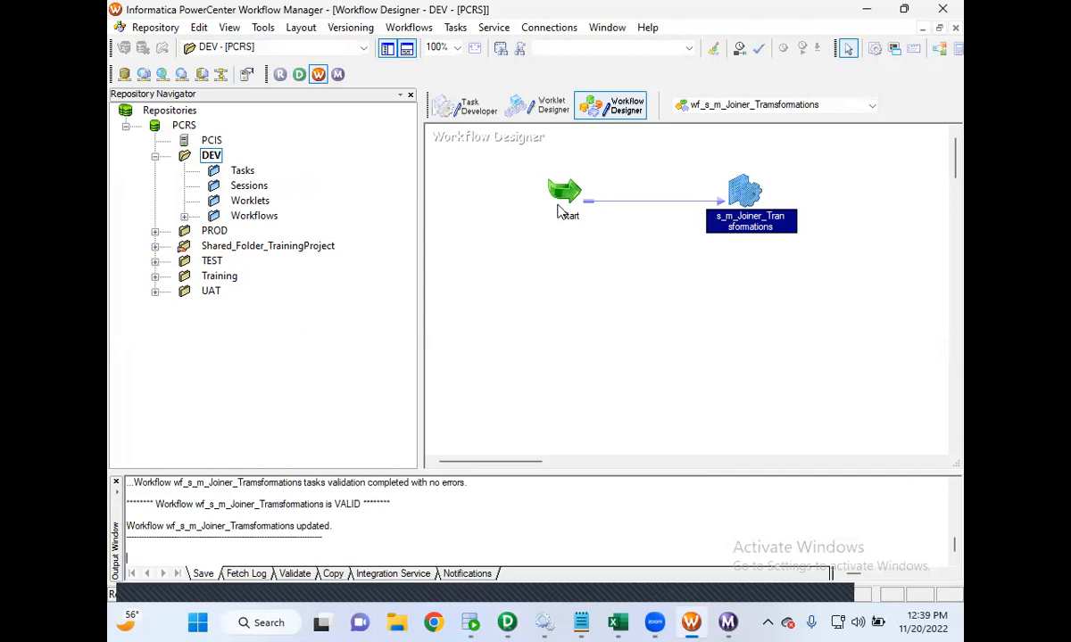
# - Start the joiner workflow and check the session run in the Workflow Monitor
pyautogui.rightClick(565, 236)
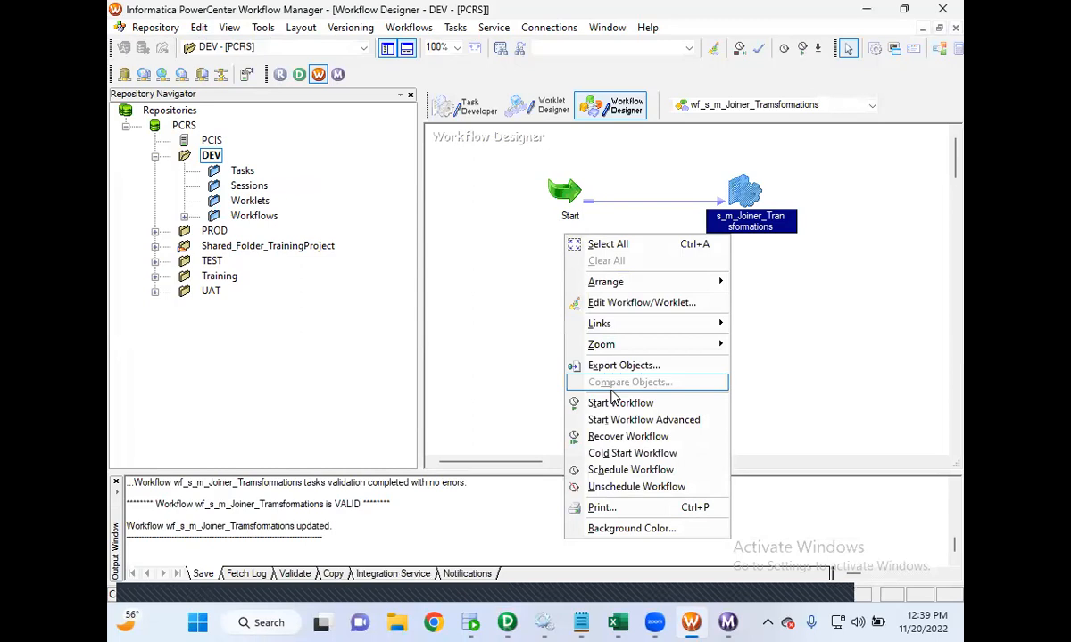
pyautogui.click(615, 403)
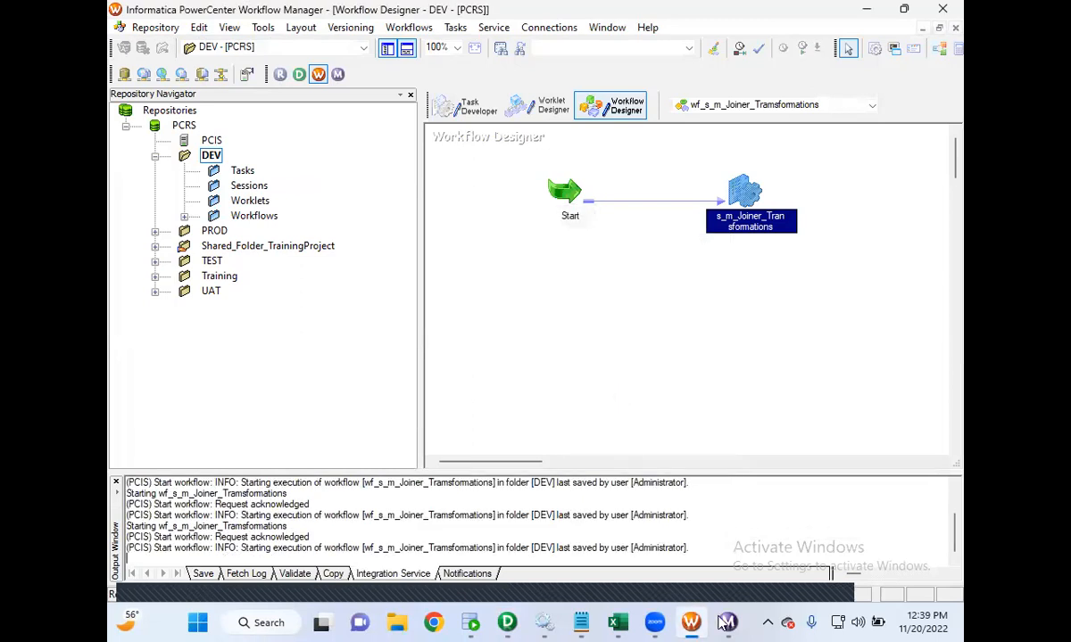
pyautogui.click(728, 623)
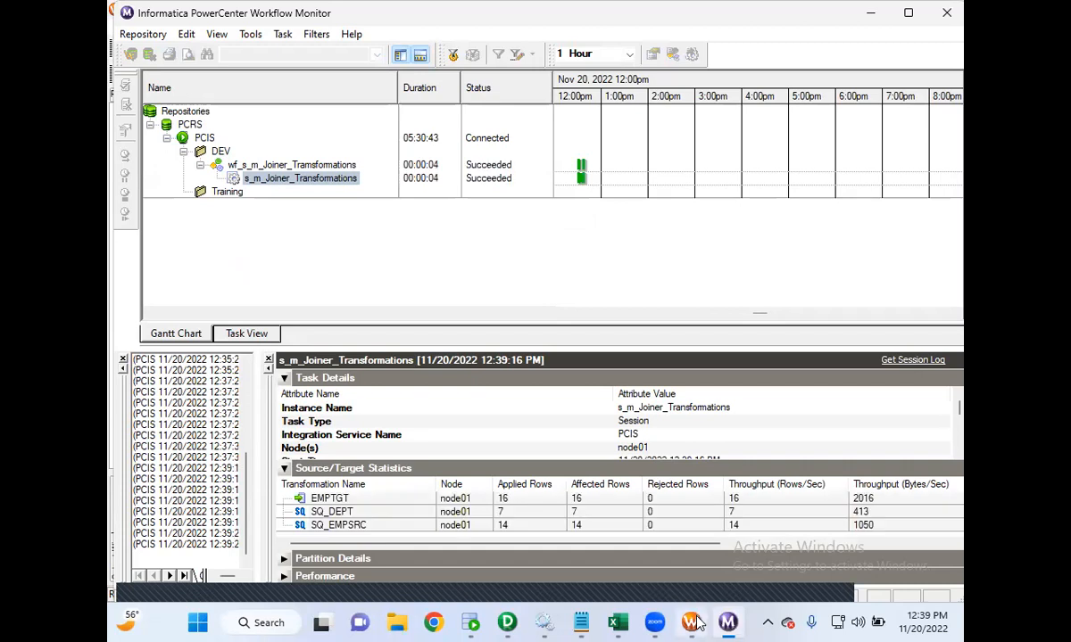
pyautogui.moveTo(691, 622)
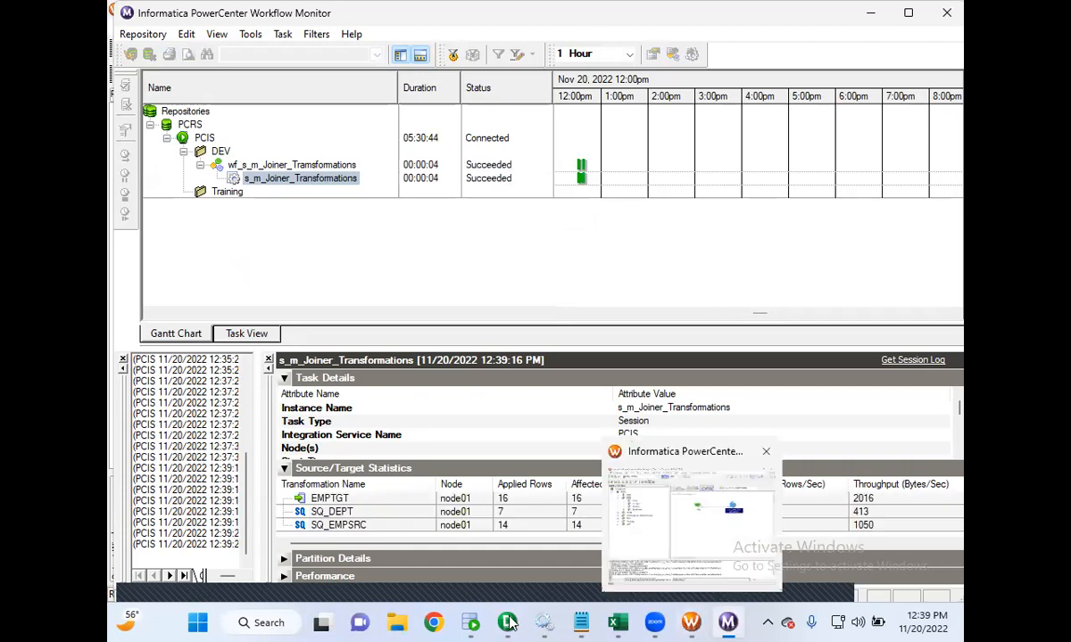
pyautogui.moveTo(580, 623)
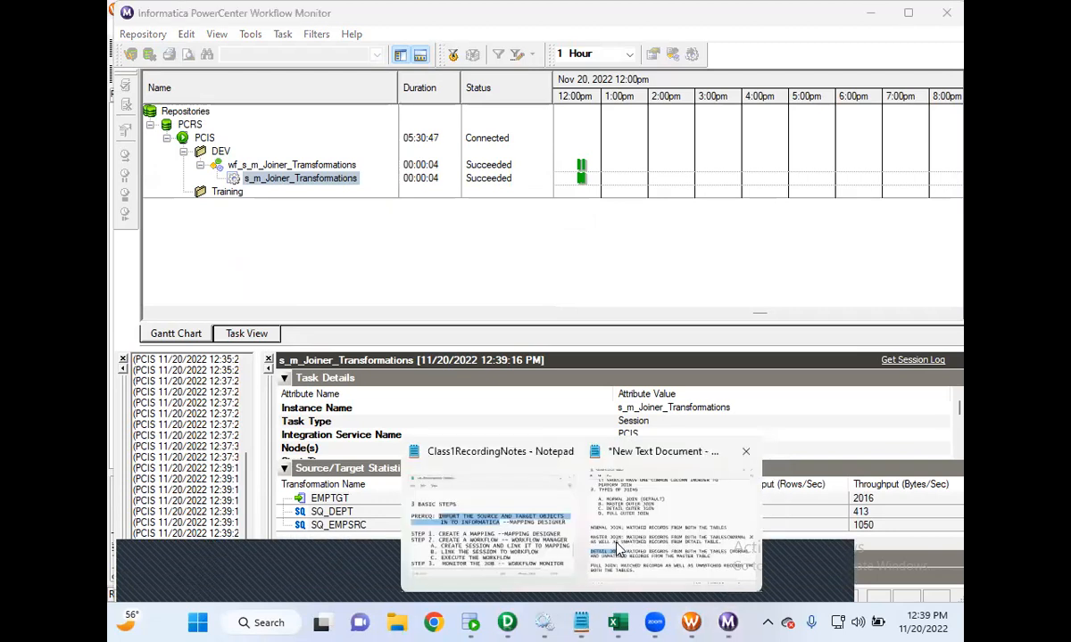
# - Review the full join definition in the joiner notes
pyautogui.click(591, 499)
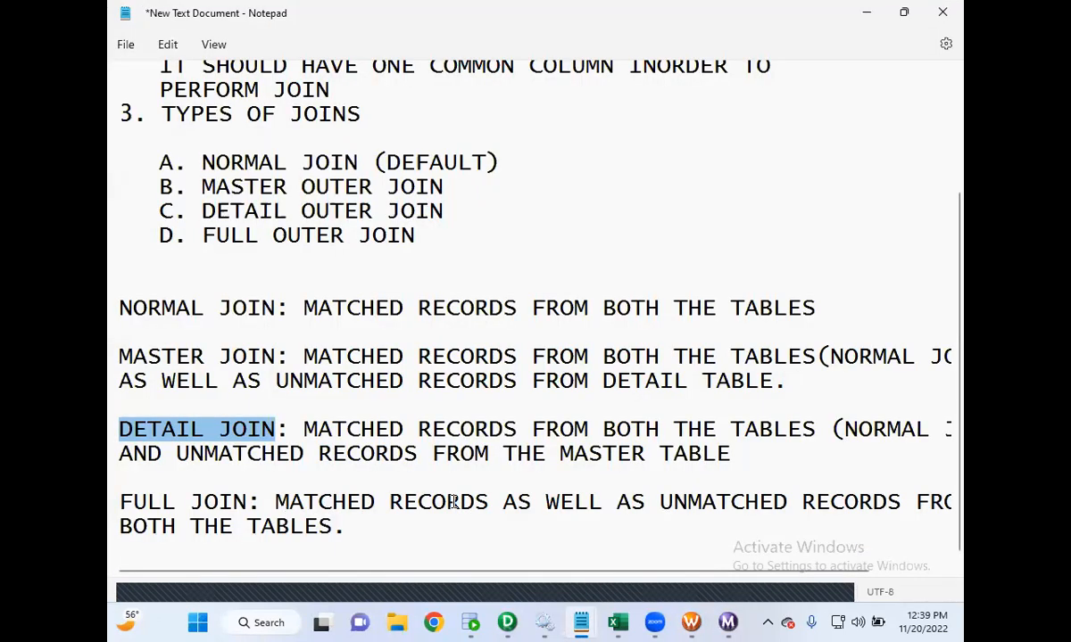
pyautogui.click(590, 505)
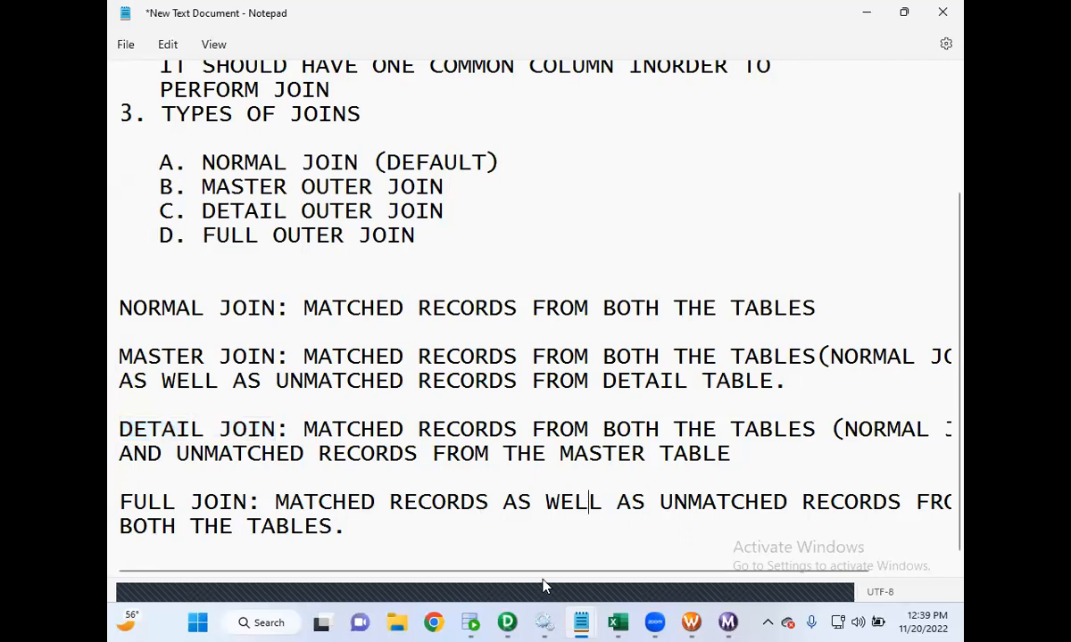
pyautogui.click(470, 622)
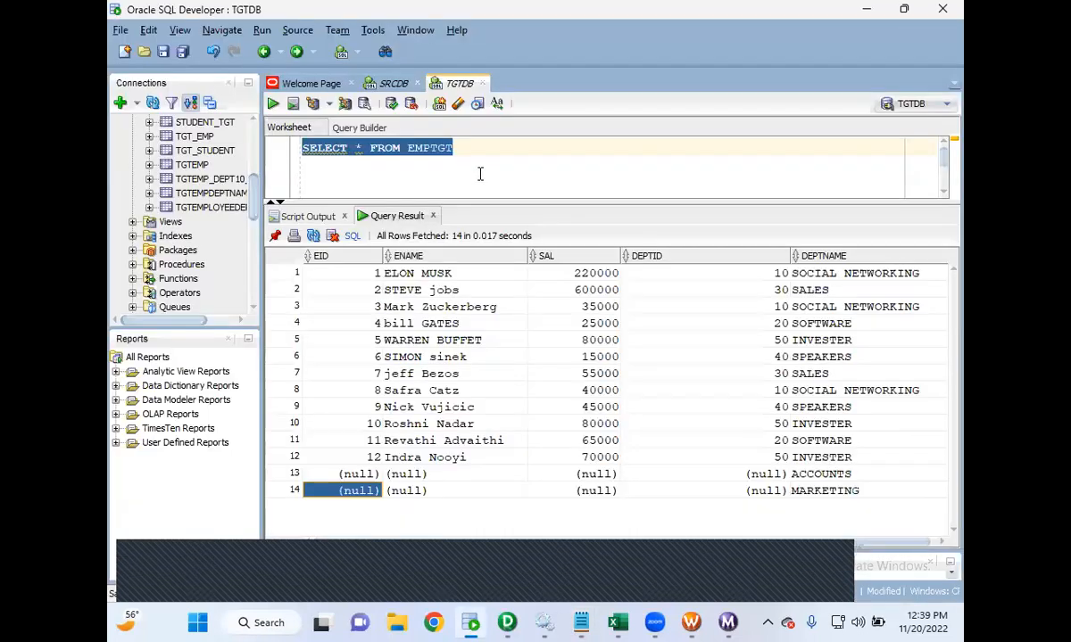
# - Run SELECT * FROM EMPSRC in the SRCDB worksheet and select all its result rows
pyautogui.click(381, 84)
pyautogui.moveTo(459, 148); pyautogui.dragTo(292, 149)
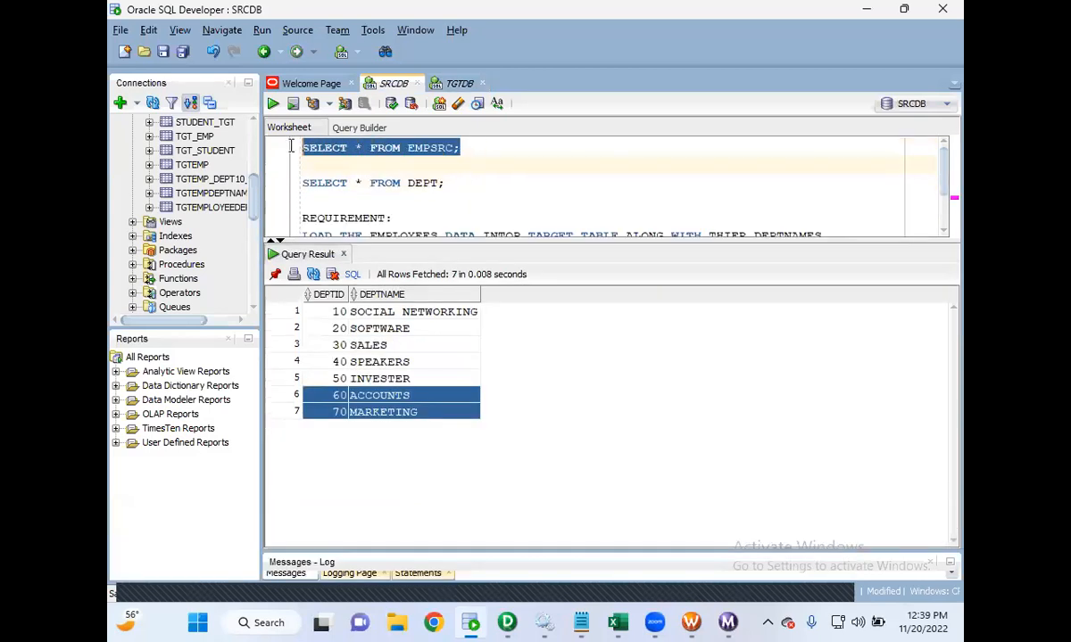
pyautogui.click(273, 103)
pyautogui.moveTo(334, 312); pyautogui.dragTo(549, 529)
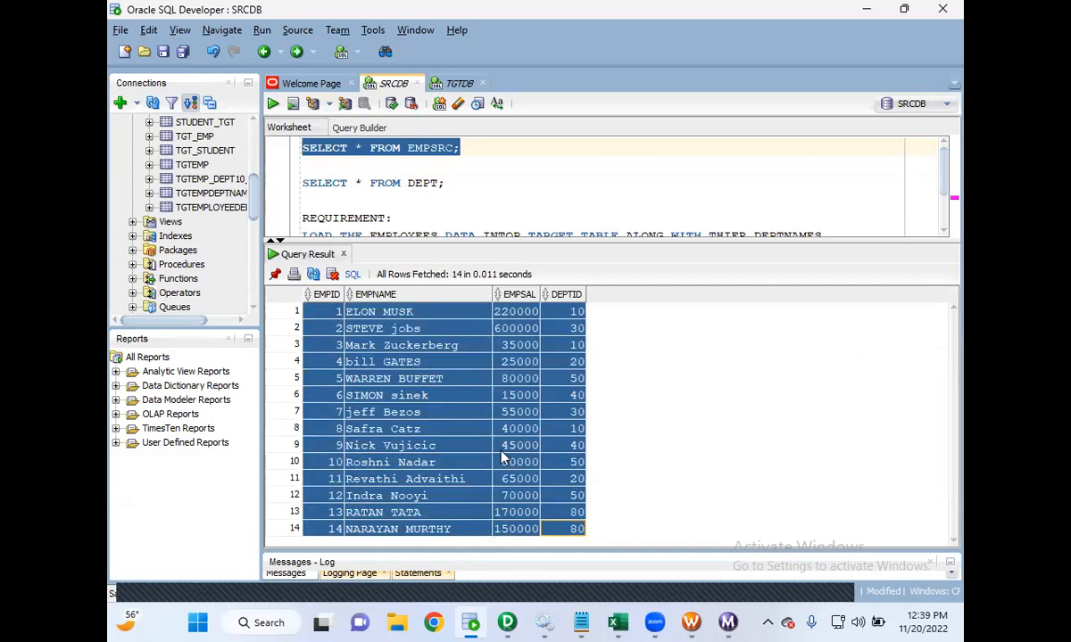
# - Run SELECT * FROM DEPT and select the ACCOUNTS and MARKETING rows
pyautogui.moveTo(446, 182); pyautogui.dragTo(302, 183)
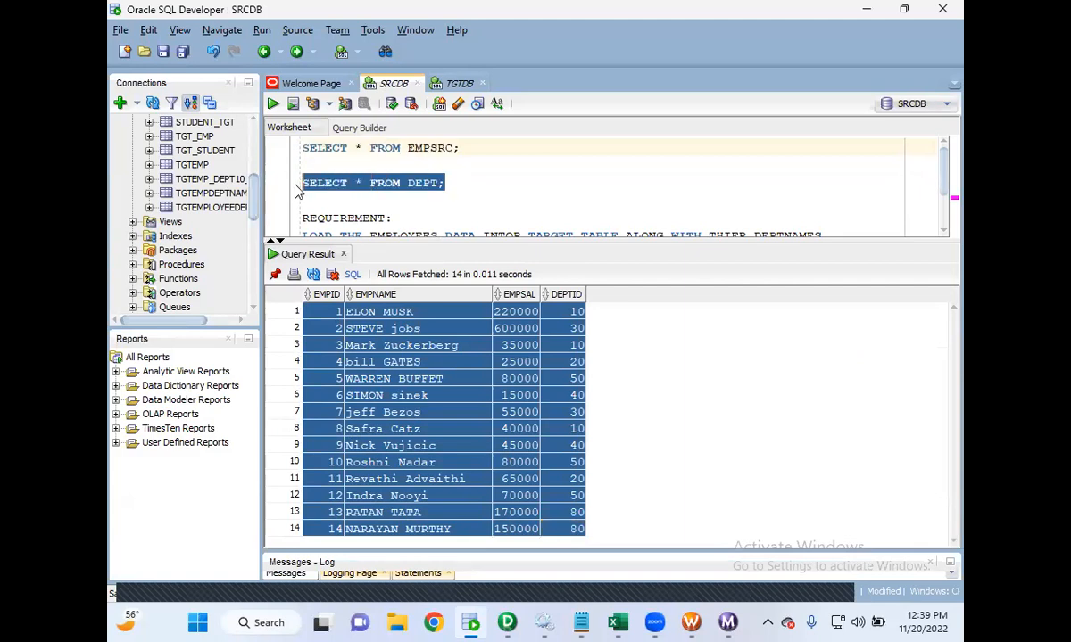
pyautogui.click(273, 105)
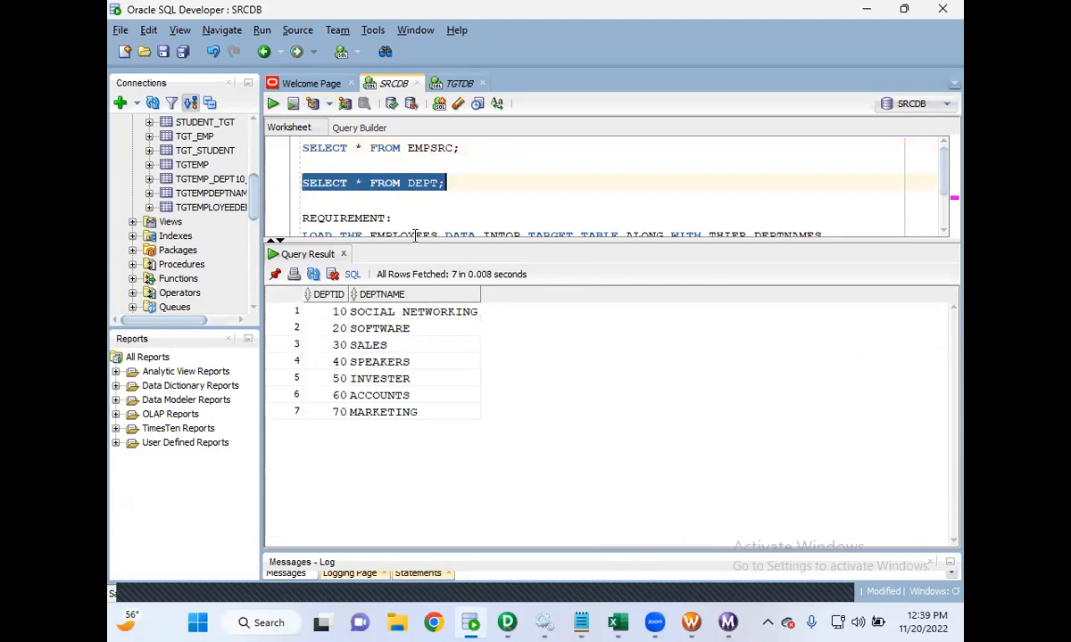
pyautogui.moveTo(342, 402); pyautogui.dragTo(365, 418)
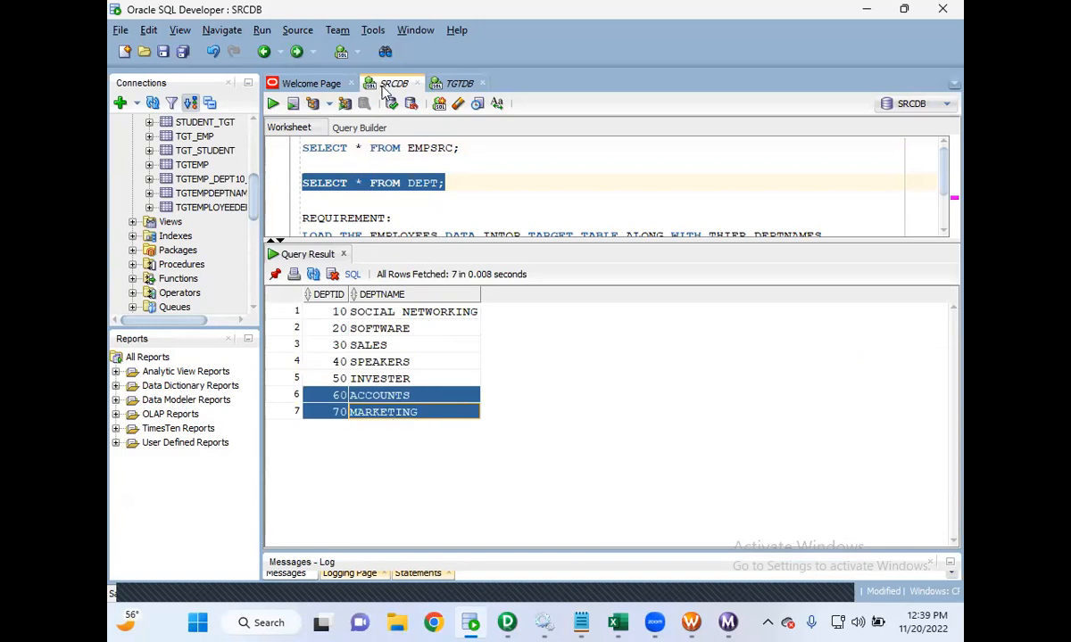
# - Rerun the EMPSRC query and select the matched employee rows, then the two DEPTID 80 rows
pyautogui.moveTo(476, 145); pyautogui.dragTo(250, 152)
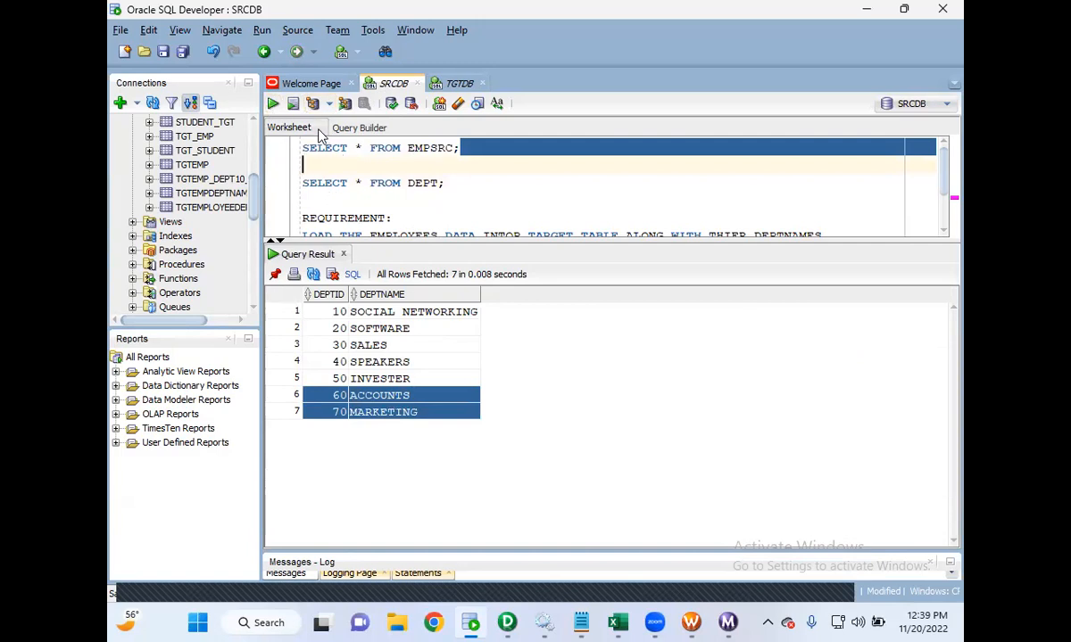
pyautogui.moveTo(460, 148); pyautogui.dragTo(283, 154)
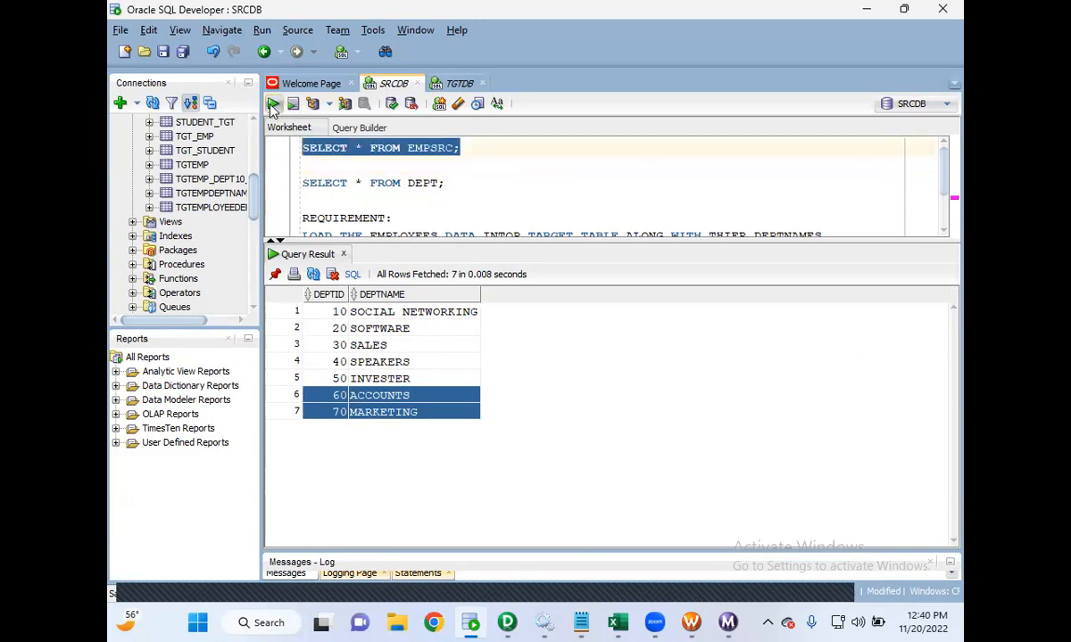
pyautogui.click(271, 106)
pyautogui.moveTo(333, 315); pyautogui.dragTo(558, 501)
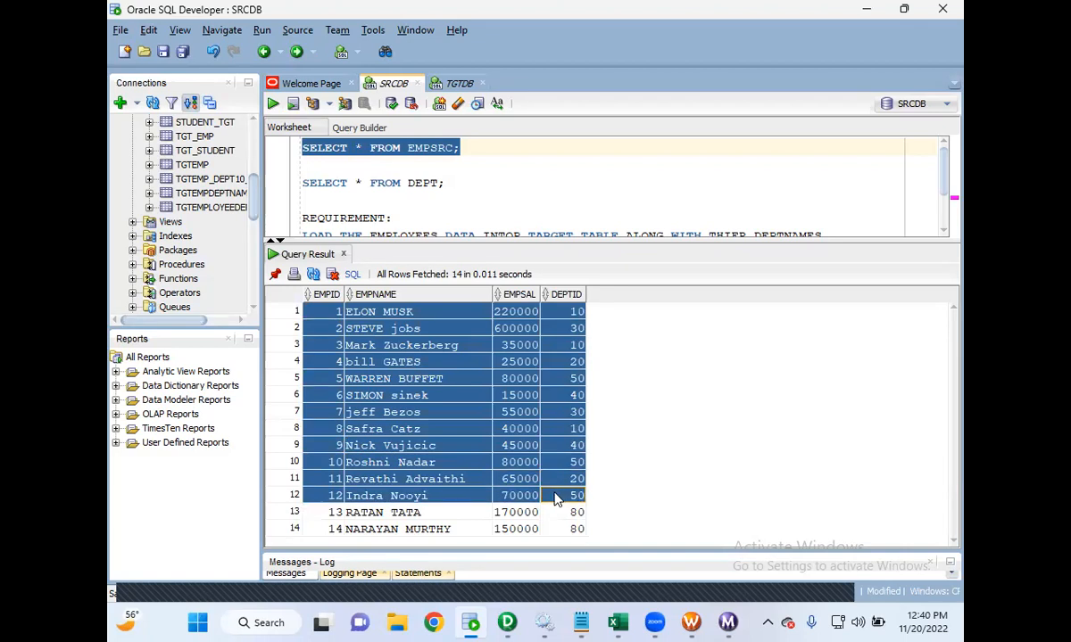
pyautogui.moveTo(338, 515); pyautogui.dragTo(558, 531)
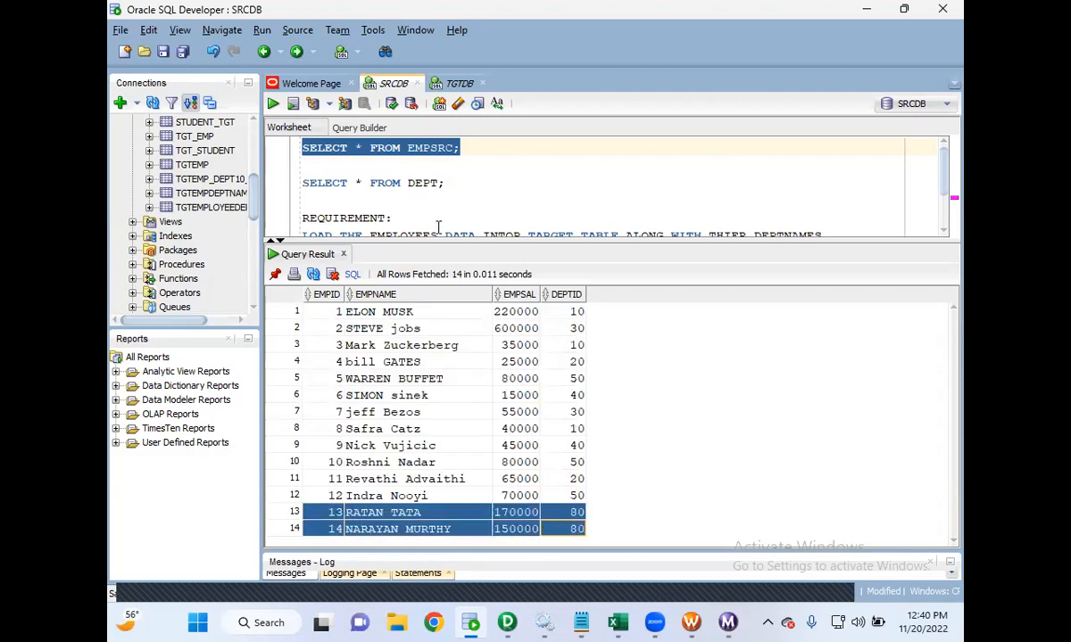
# - Rerun the DEPT query and highlight the ACCOUNTS and MARKETING rows again
pyautogui.moveTo(445, 183); pyautogui.dragTo(297, 167)
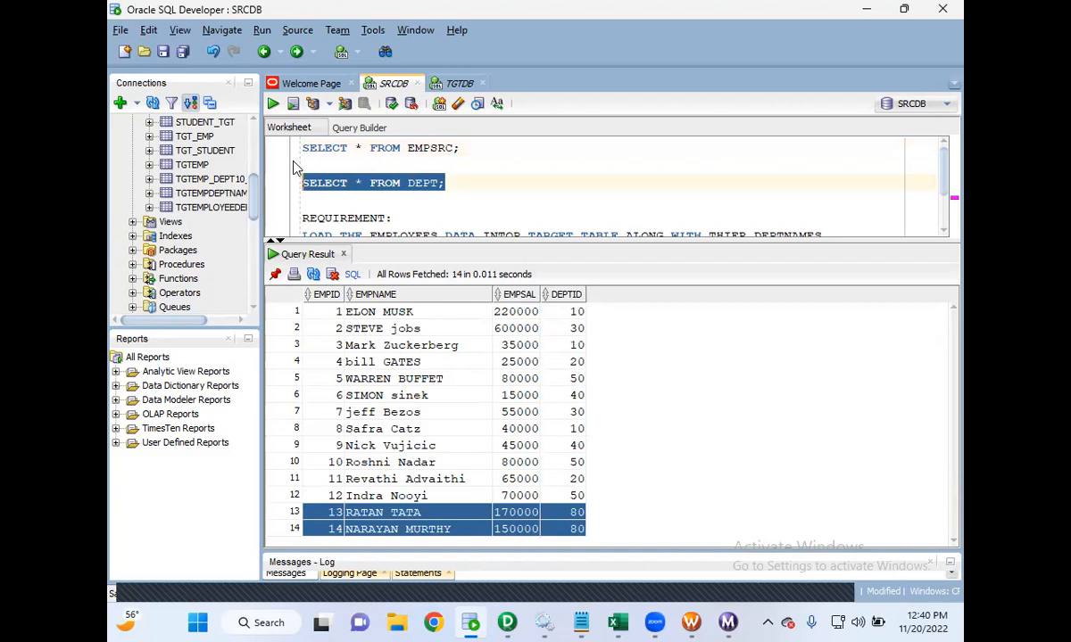
pyautogui.click(272, 104)
pyautogui.click(339, 397)
pyautogui.moveTo(339, 397); pyautogui.dragTo(405, 414)
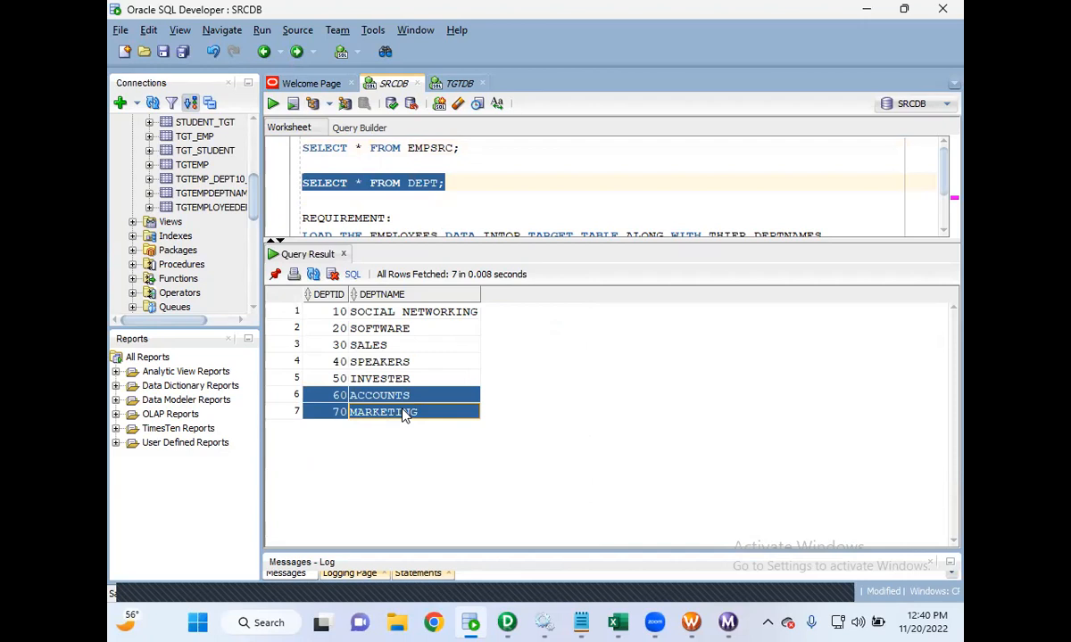
# - Run SELECT * FROM EMPTGT in the TGTDB worksheet and select the two DEPTID 80 rows with null department names
pyautogui.click(458, 87)
pyautogui.click(272, 104)
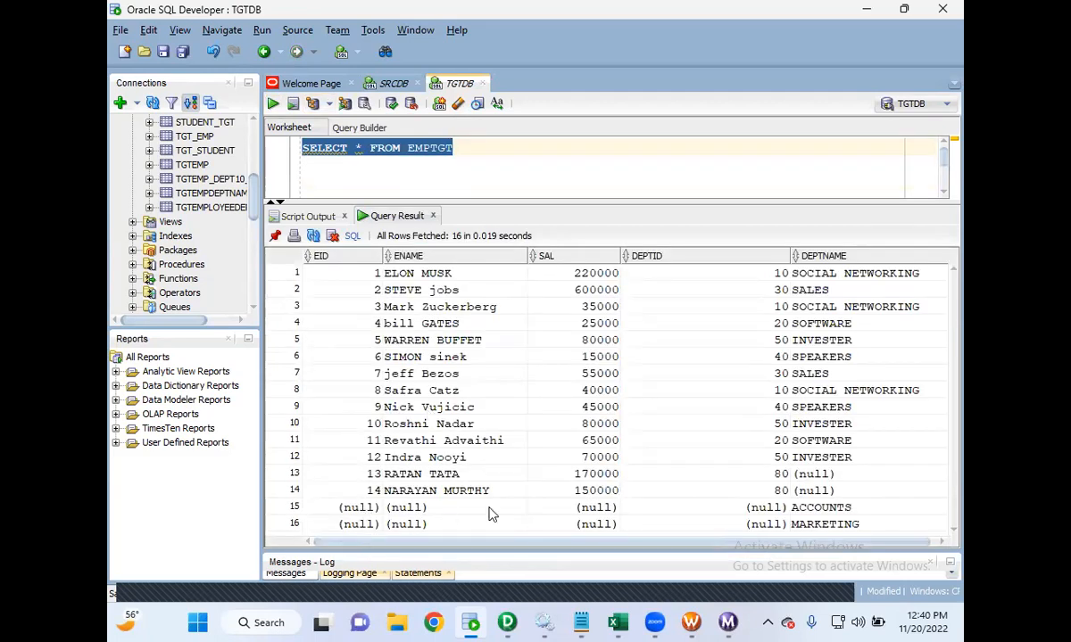
pyautogui.moveTo(370, 507); pyautogui.dragTo(372, 482)
pyautogui.click(848, 490)
pyautogui.click(846, 475)
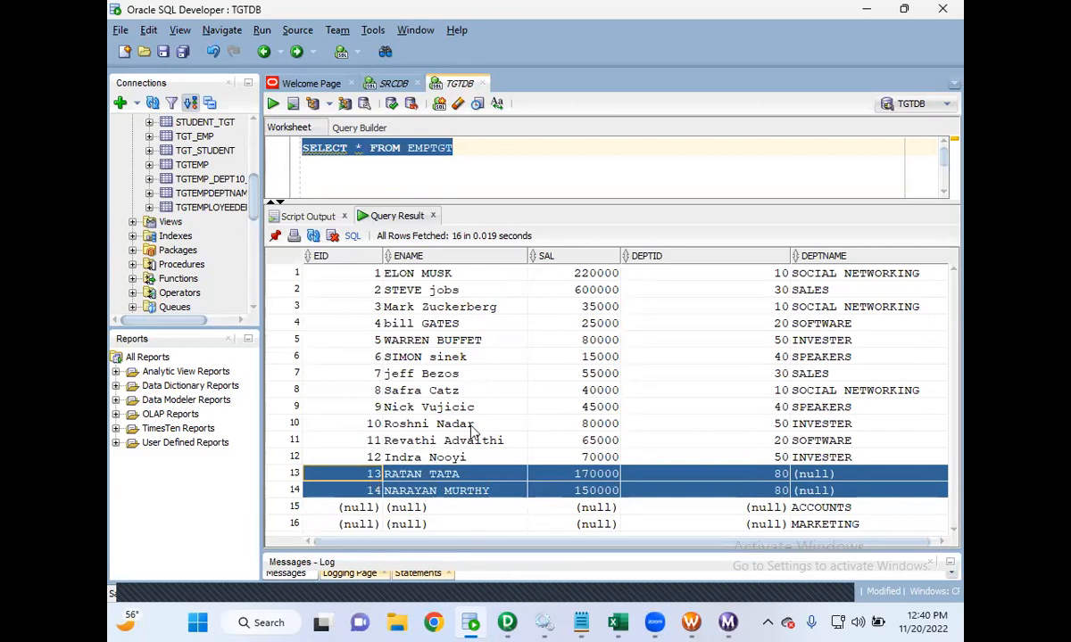
# - Switch to the Notepad notes and add the lines "JOIN: N-1 JOINS IN MAPPING" and "N = NO OF SOURCES" below the join descriptions
pyautogui.click(513, 619)
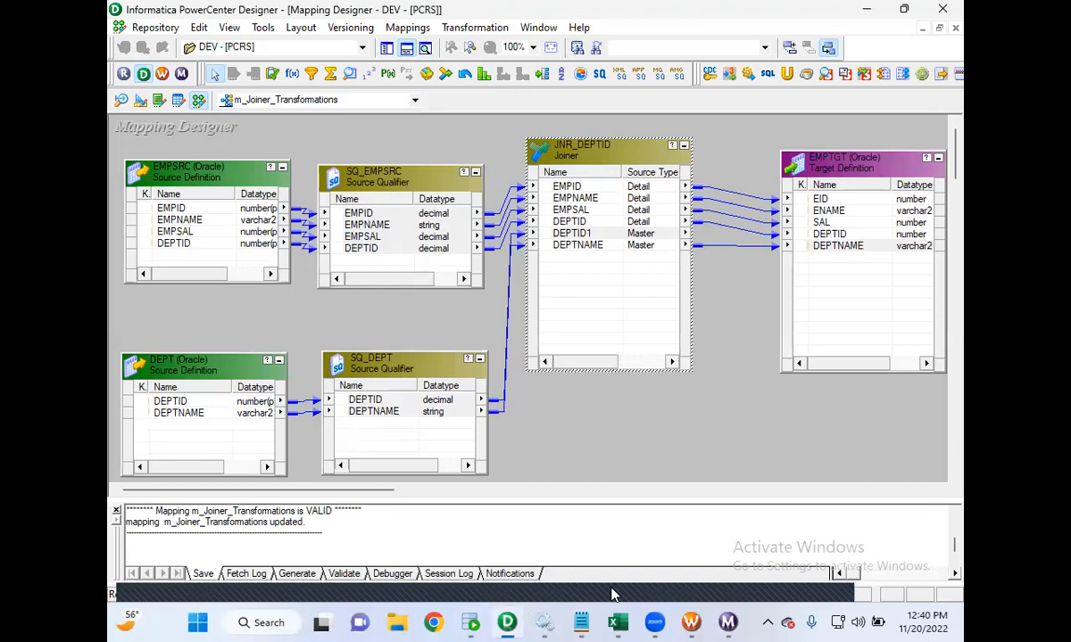
pyautogui.moveTo(580, 622)
pyautogui.click(618, 504)
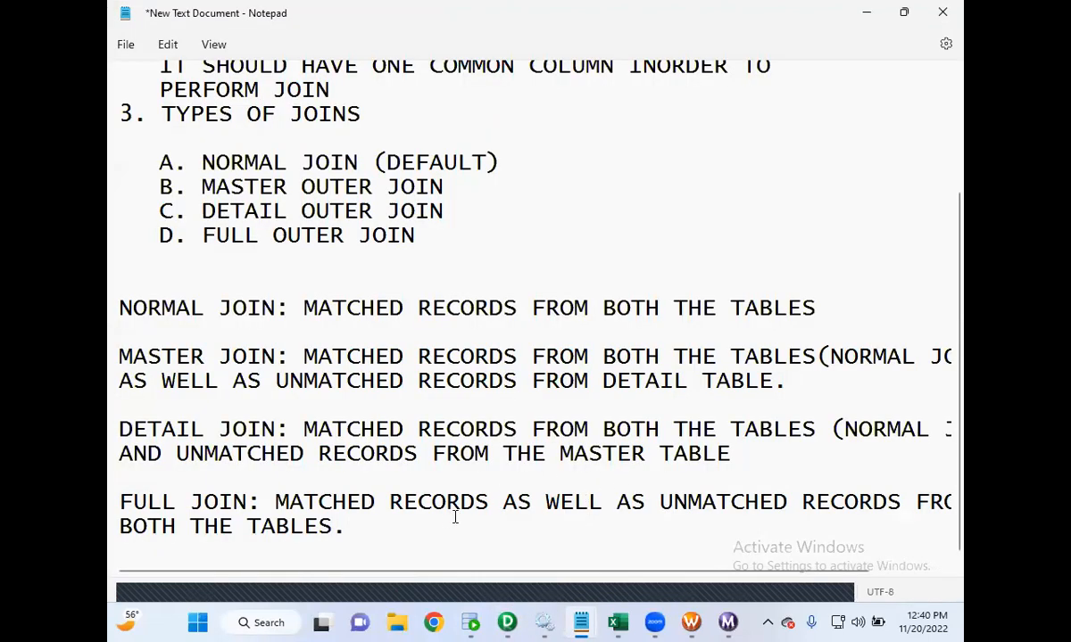
pyautogui.click(419, 537)
pyautogui.press('Return')
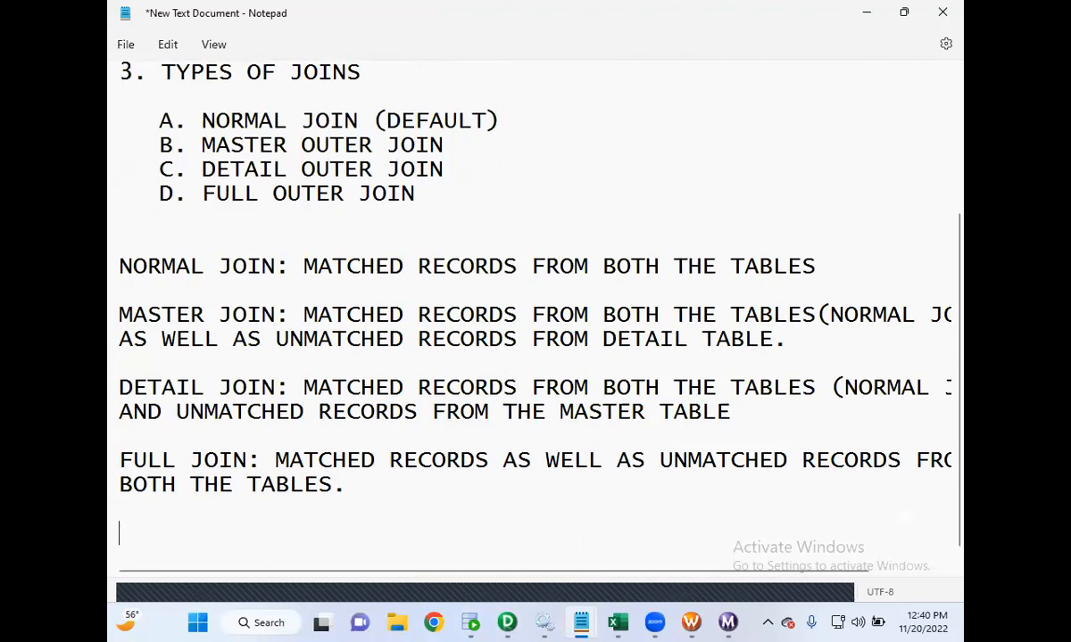
pyautogui.press('Return')
pyautogui.write('join')
pyautogui.press('BackSpace')
pyautogui.press('BackSpace')
pyautogui.press('BackSpace')
pyautogui.press('BackSpace')
pyautogui.write('JOIN')
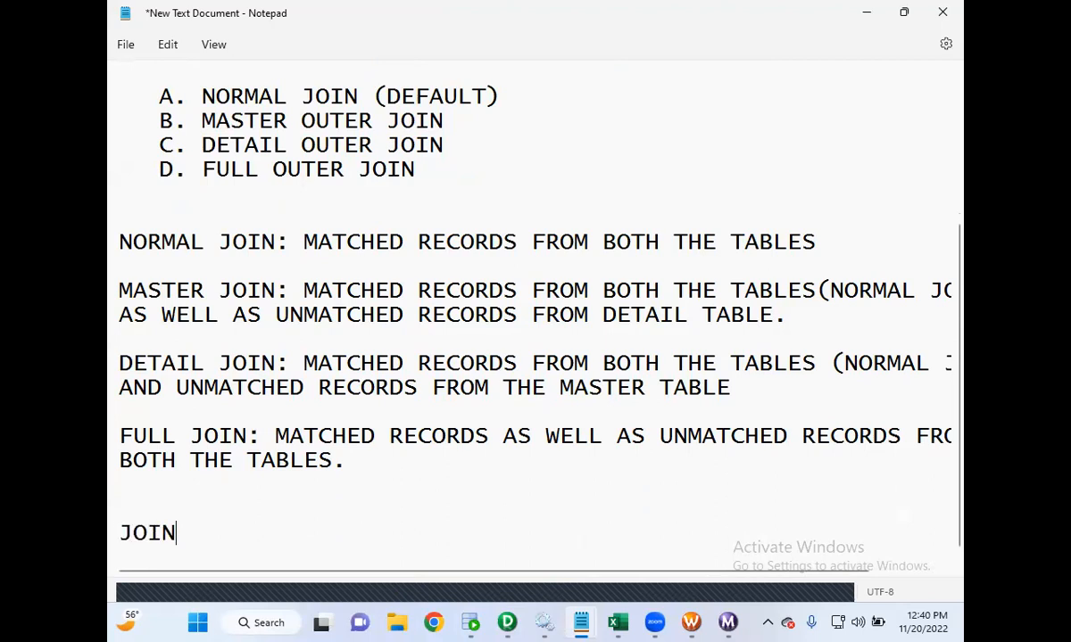
pyautogui.write(': N-1 JOOIN')
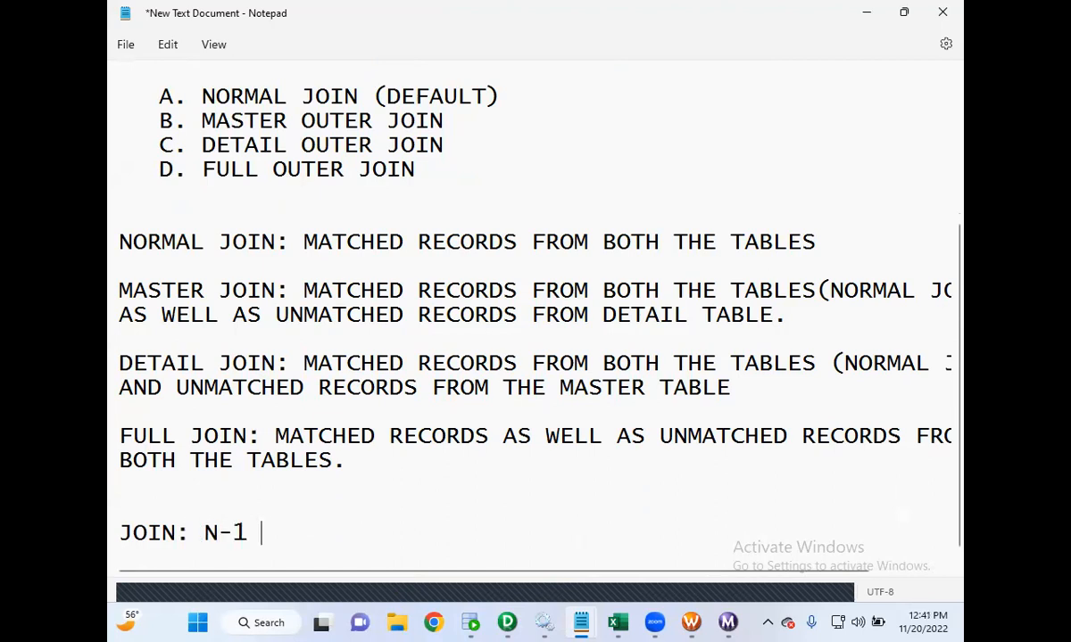
pyautogui.press('BackSpace')
pyautogui.press('BackSpace')
pyautogui.press('BackSpace')
pyautogui.press('BackSpace')
pyautogui.write('OIN')
pyautogui.write('S IN MAPPING')
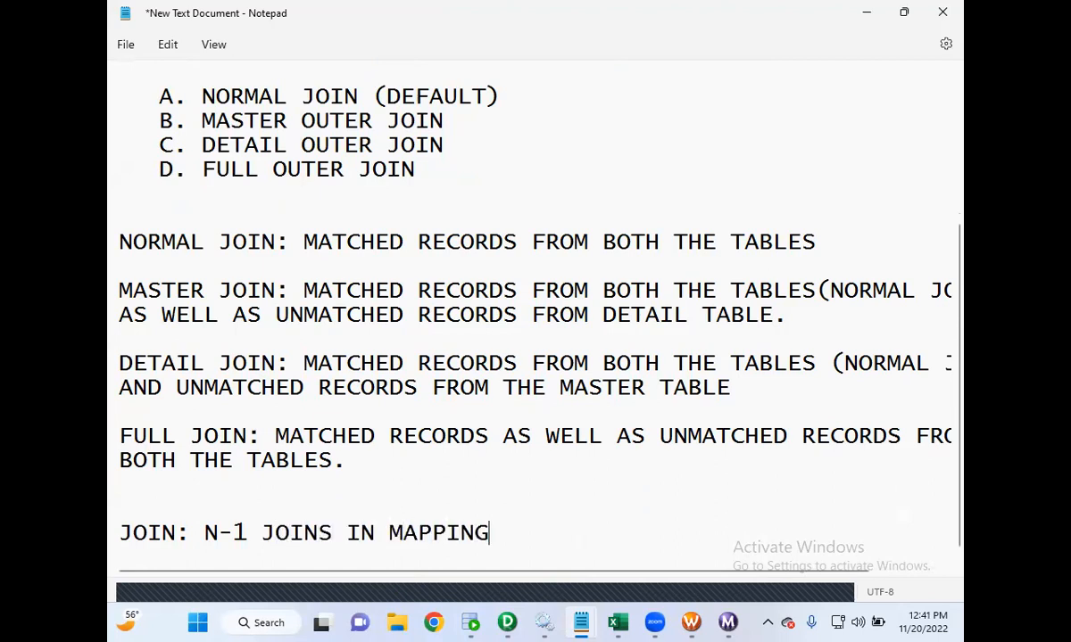
pyautogui.press('Return')
pyautogui.write('N = NO')
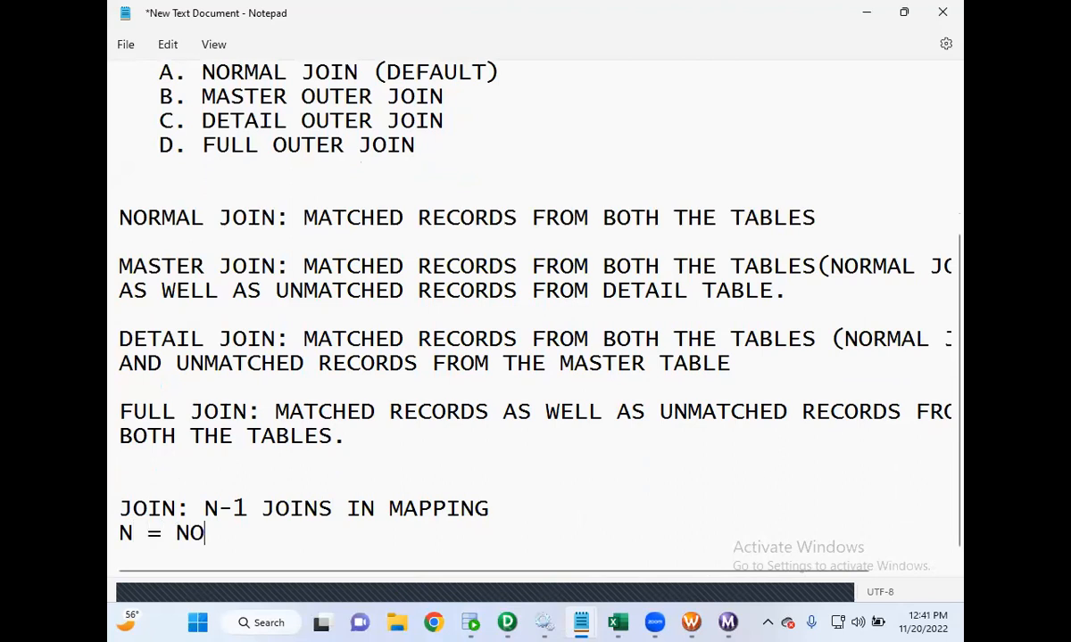
pyautogui.write(' OF SOURCE')
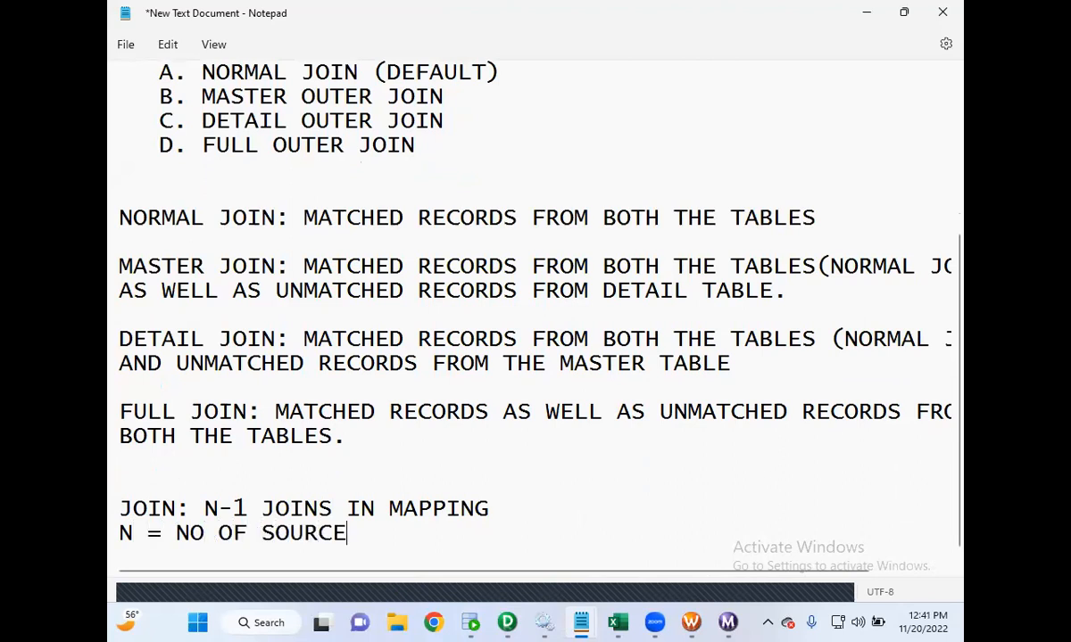
pyautogui.write('S')
# - Insert a "NOTE:" heading above the N-1 joins line
pyautogui.click(119, 484)
pyautogui.write('B')
pyautogui.press('BackSpace')
pyautogui.write('NOTE:')
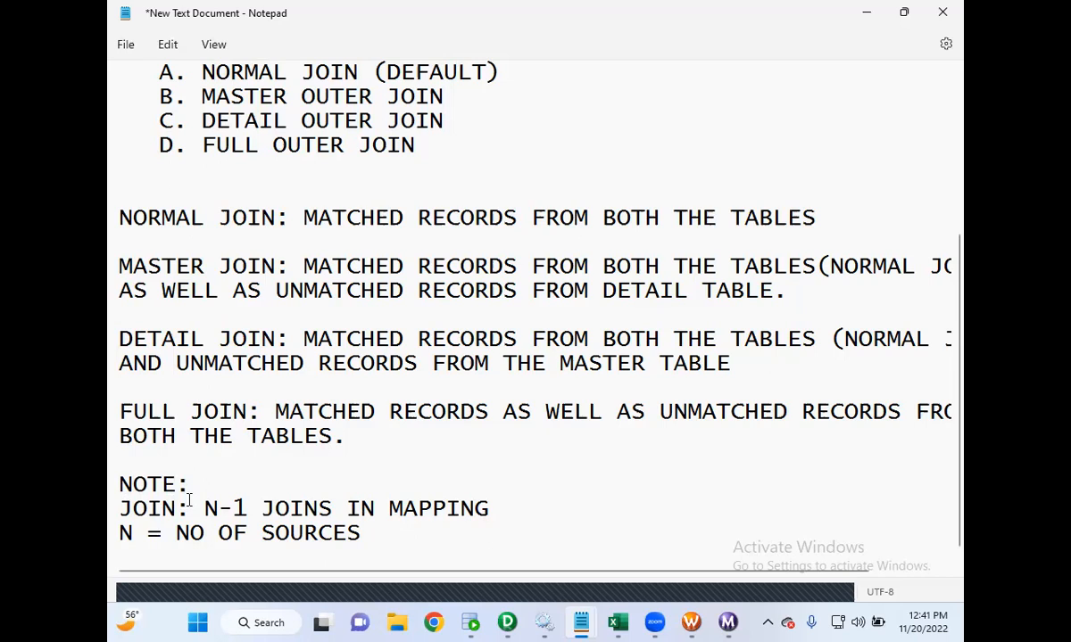
pyautogui.scroll(4, 375, 421)
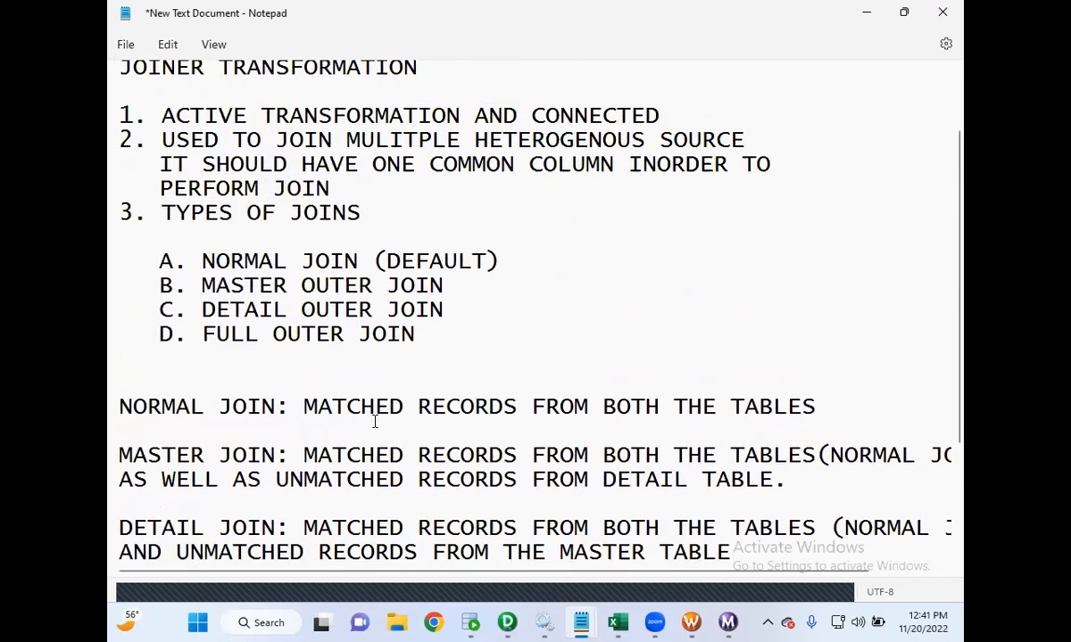
pyautogui.scroll(-4, 375, 422)
pyautogui.click(421, 516)
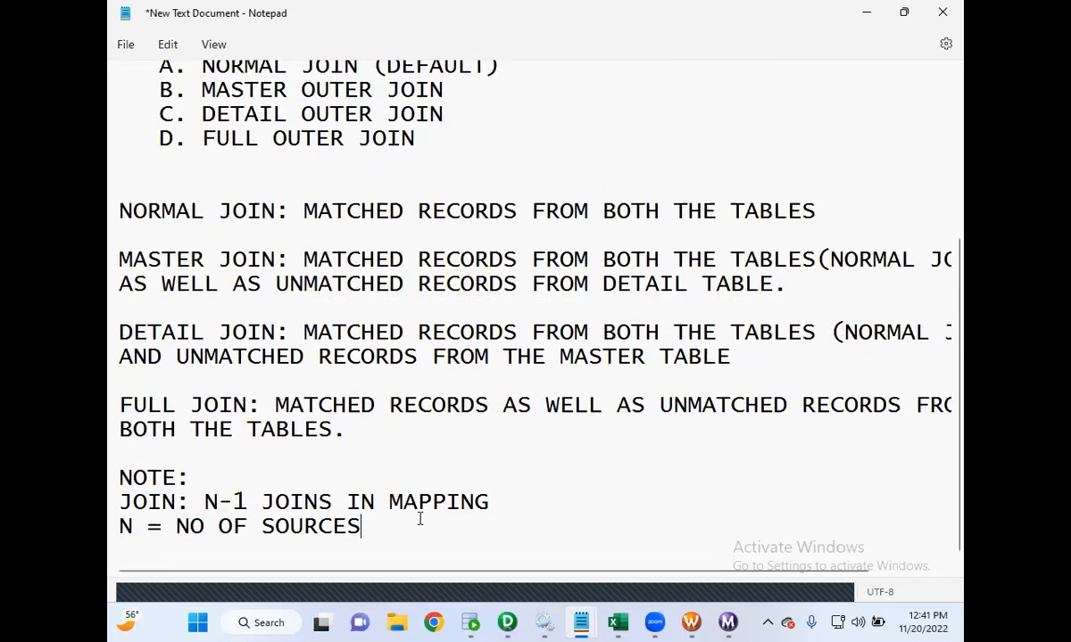
pyautogui.press('Return')
pyautogui.press('Return')
pyautogui.write('PERFORMA')
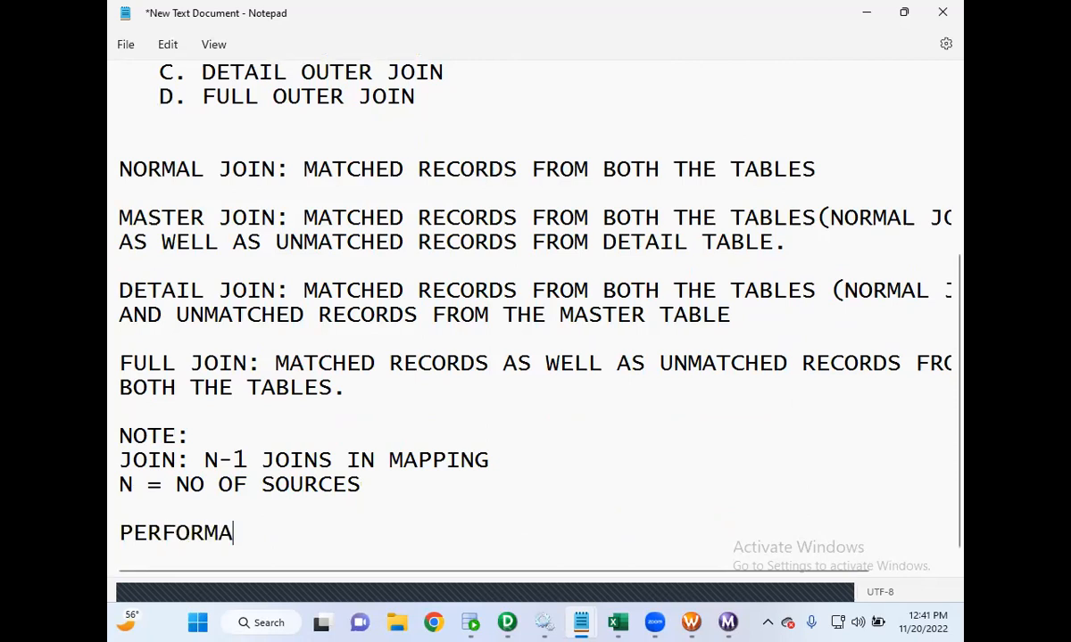
pyautogui.write('CE REL')
pyautogui.press('BackSpace')
pyautogui.write('ELATED')
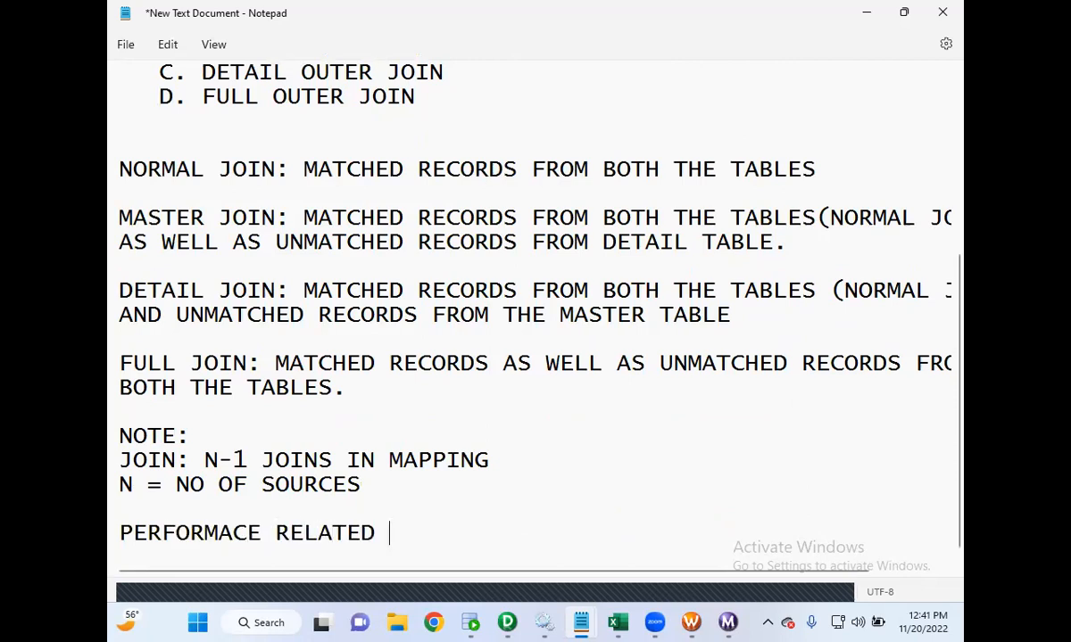
pyautogui.press('BackSpace')
pyautogui.press('BackSpace')
pyautogui.press('BackSpace')
pyautogui.press('BackSpace')
pyautogui.press('BackSpace')
pyautogui.press('BackSpace')
pyautogui.press('BackSpace')
pyautogui.press('BackSpace')
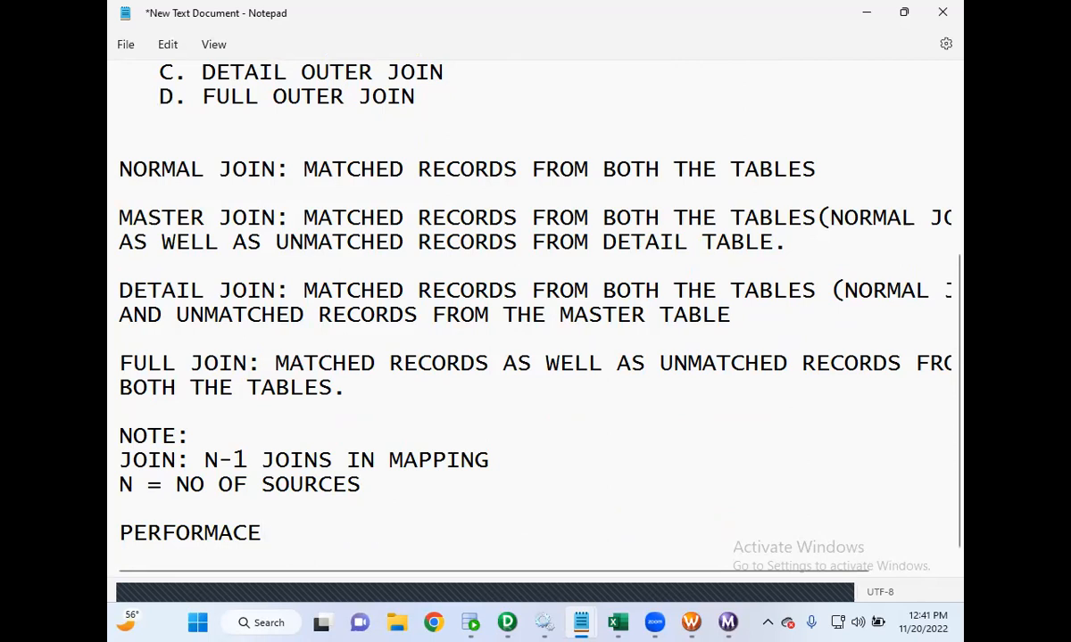
pyautogui.press('Return')
pyautogui.press('Return')
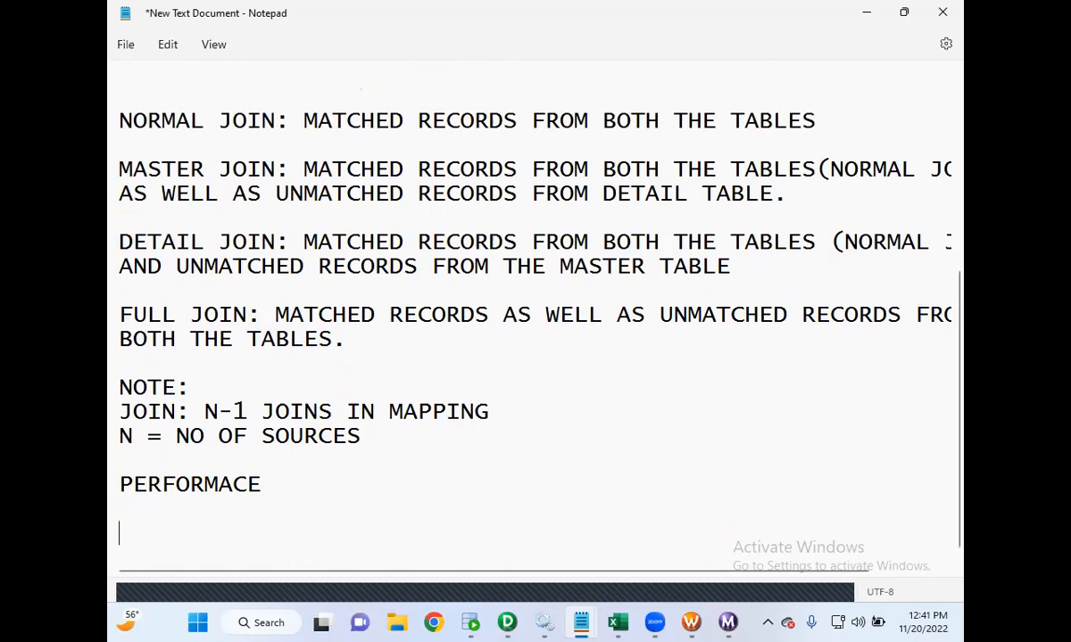
pyautogui.tripleClick(189, 484)
pyautogui.press('Return')
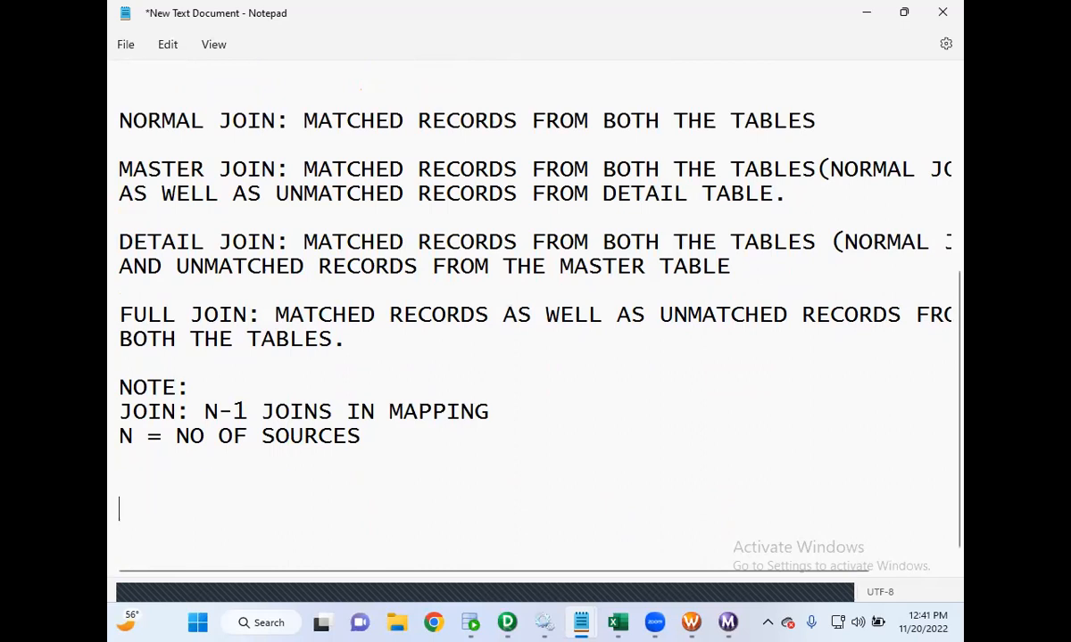
# - Number the N-1 joins note as item "1."
pyautogui.press('Up')
pyautogui.press('Up')
pyautogui.press('Up')
pyautogui.press('Up')
pyautogui.write('1.')
# - Add item "2. ALWAYS SEND SORTED DATA INTO JOINER TRANSFORMATION" below the sources line
pyautogui.press('Down')
pyautogui.press('Down')
pyautogui.press('Down')
pyautogui.press('Down')
pyautogui.write('2.')
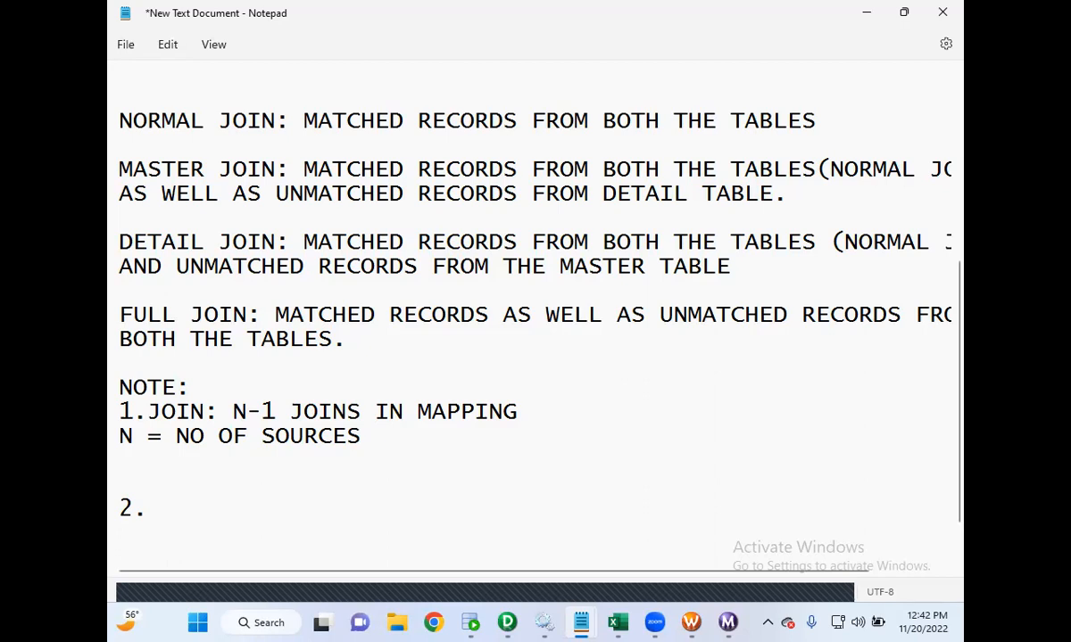
pyautogui.write('ALWASY')
pyautogui.press('BackSpace')
pyautogui.press('BackSpace')
pyautogui.write('YS SE')
pyautogui.write('ND ')
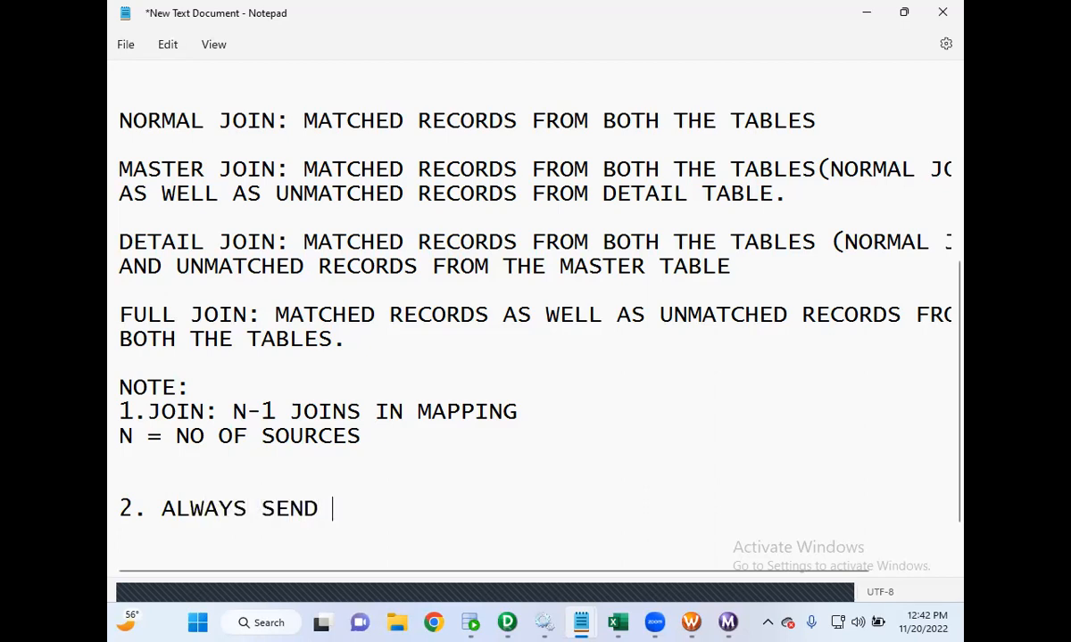
pyautogui.write('SORTED DATA')
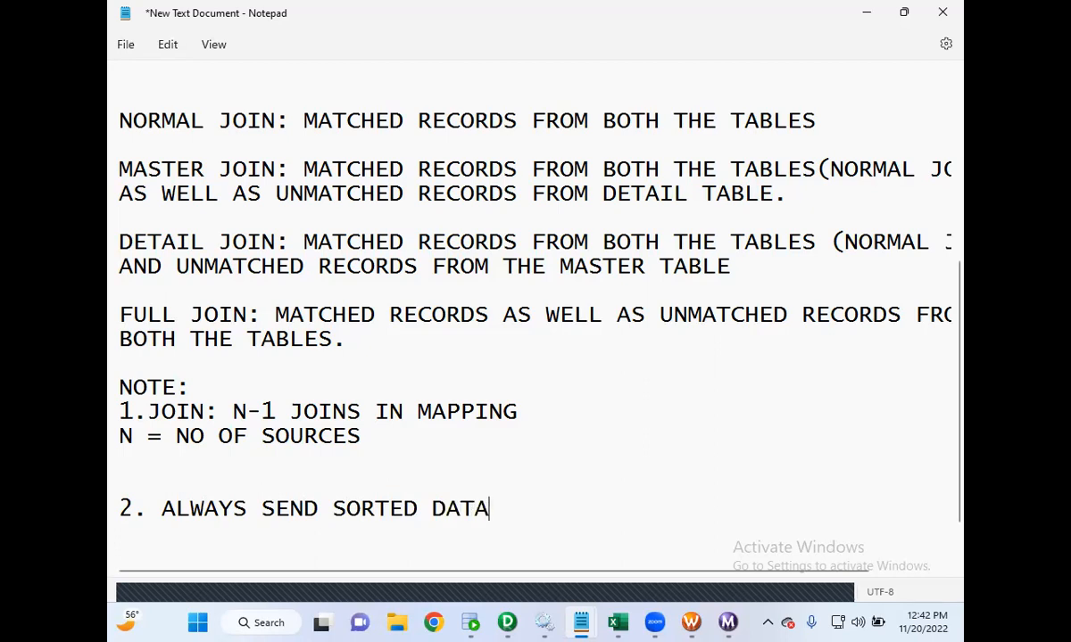
pyautogui.write(' INTO J')
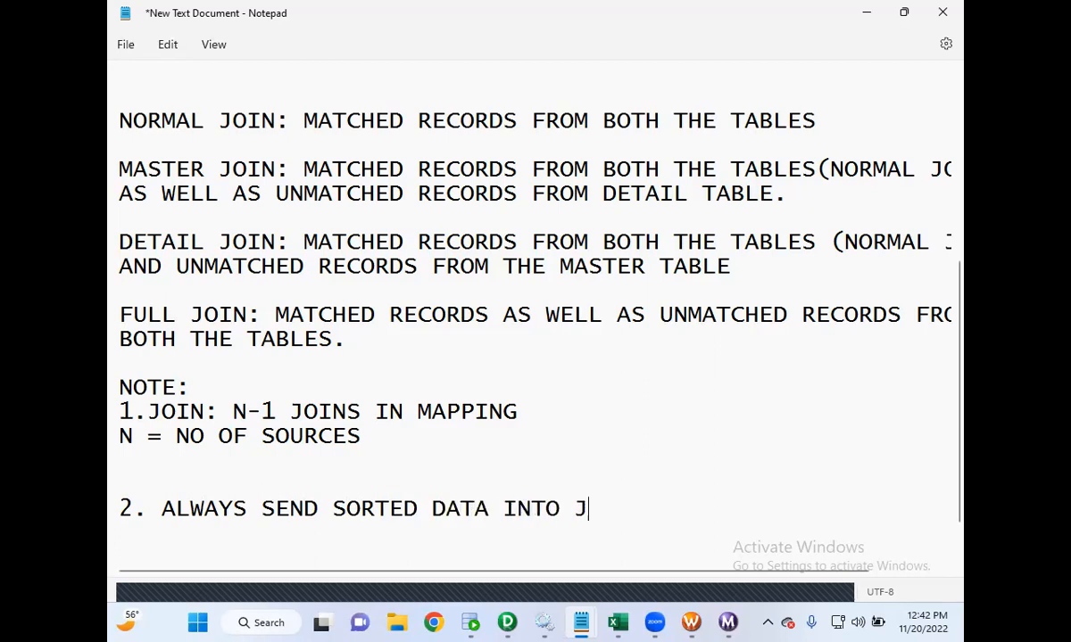
pyautogui.write('OINER TRANSFORMATION')
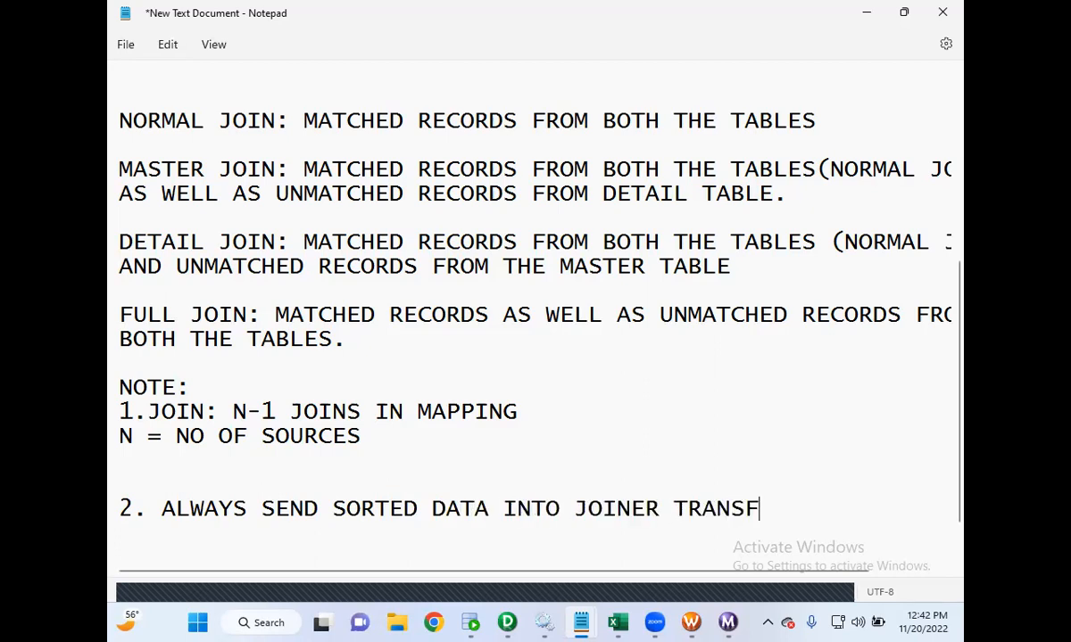
pyautogui.press('Return')
pyautogui.press('Return')
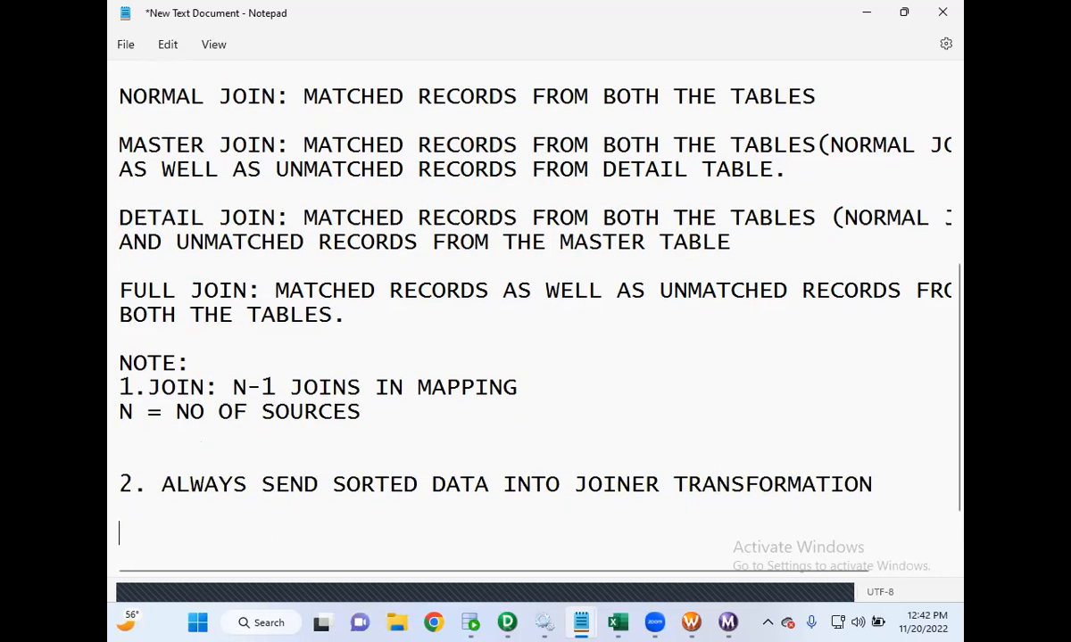
# - Add item "3. ALWAYS CONSIDER LESS NO OF RECORDS TABLE AS MASTER TABLE" on the next line
pyautogui.write('2')
pyautogui.press('BackSpace')
pyautogui.write('3')
pyautogui.press('BackSpace')
pyautogui.write('3. ALS')
pyautogui.press('BackSpace')
pyautogui.write('WAYS')
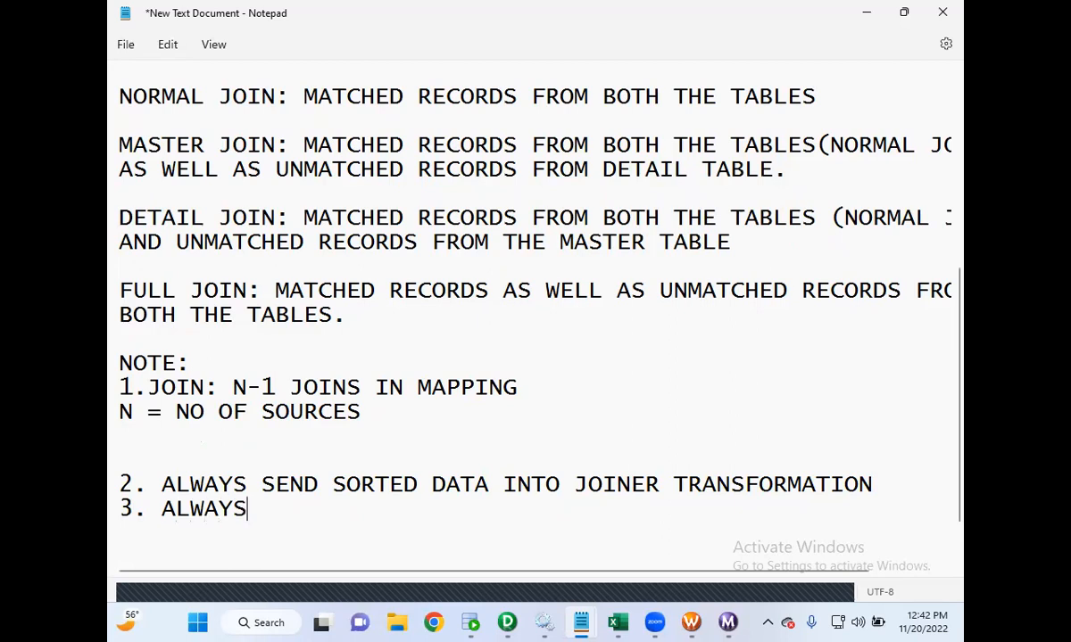
pyautogui.write(' CONSIDER LE')
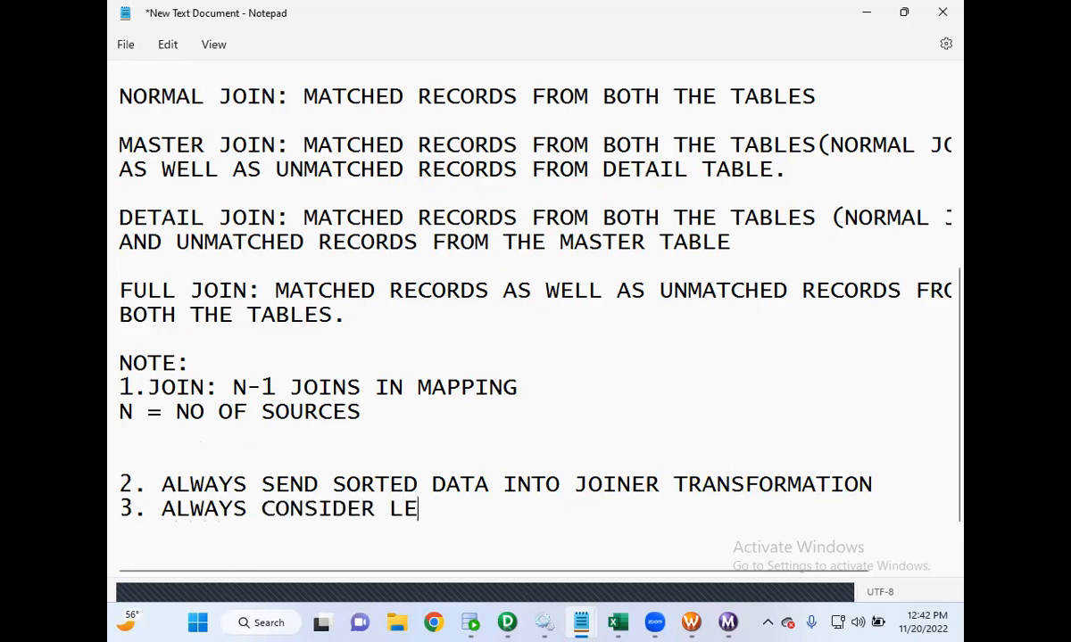
pyautogui.write('SS NO OF ')
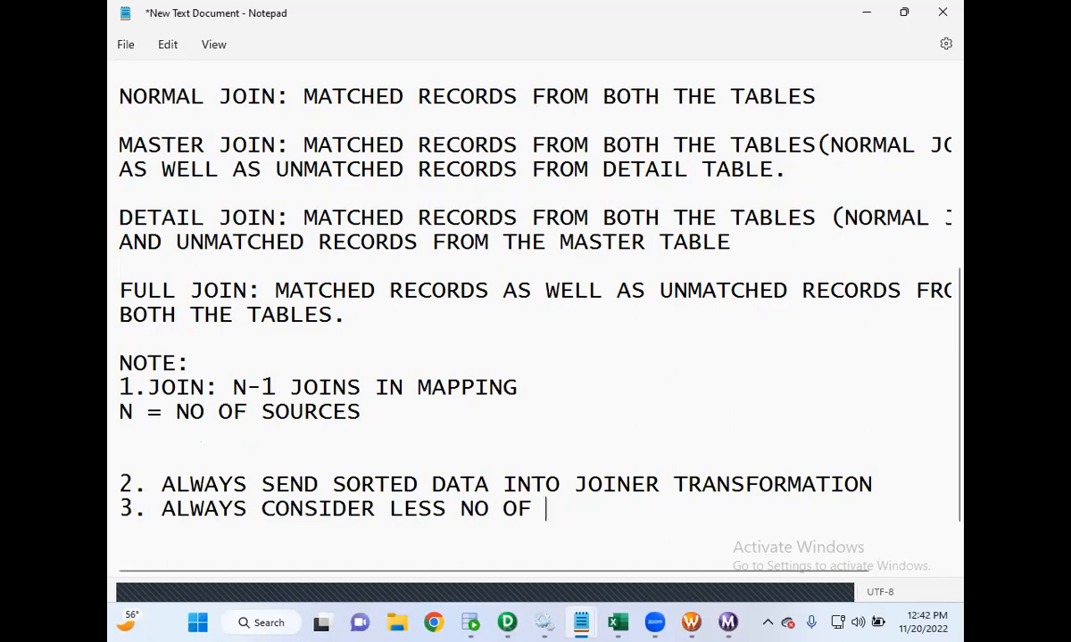
pyautogui.write('RECORDS ')
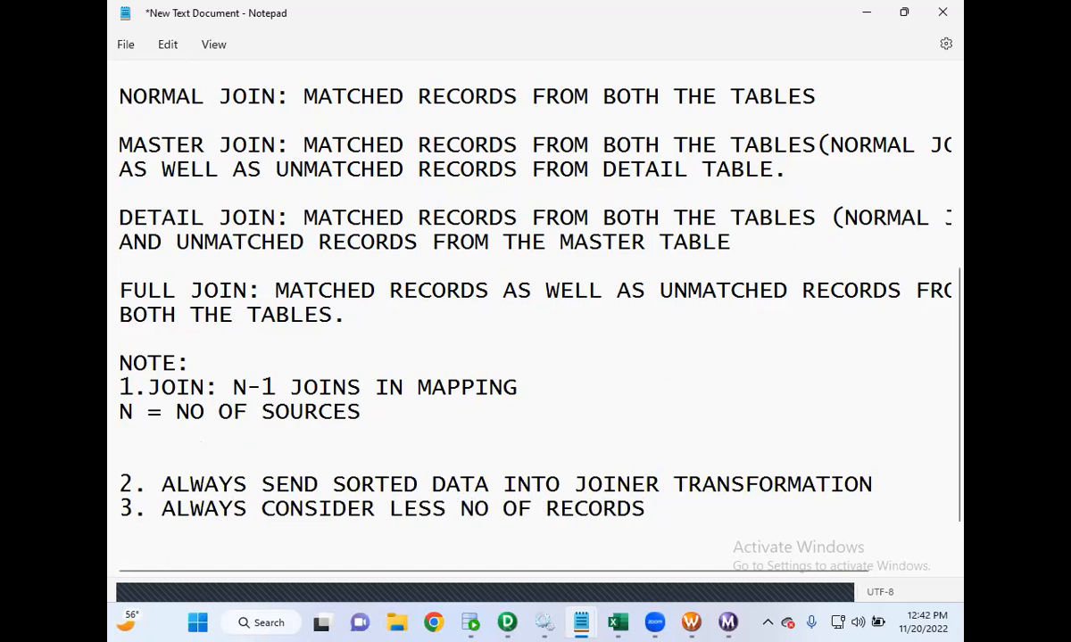
pyautogui.write('TABLE AS MASTER')
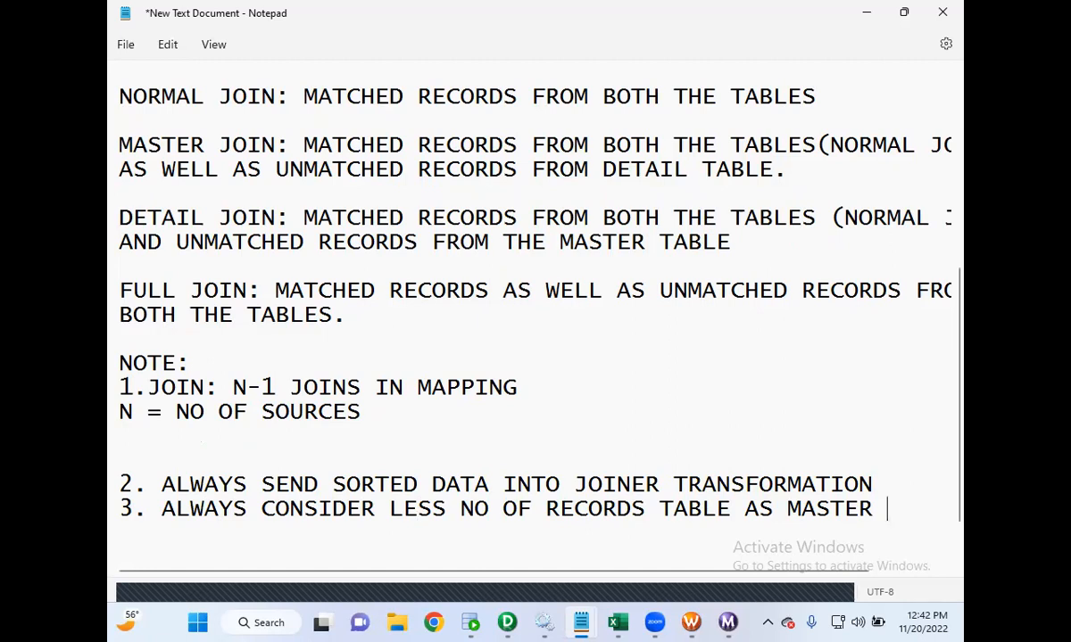
pyautogui.write('TABLE')
# - Continue item 3 with "SO THE CAHCE WILL BUILT FASTER IN THE BACKEND" on an indented line
pyautogui.press('Return')
pyautogui.write('SO THE ')
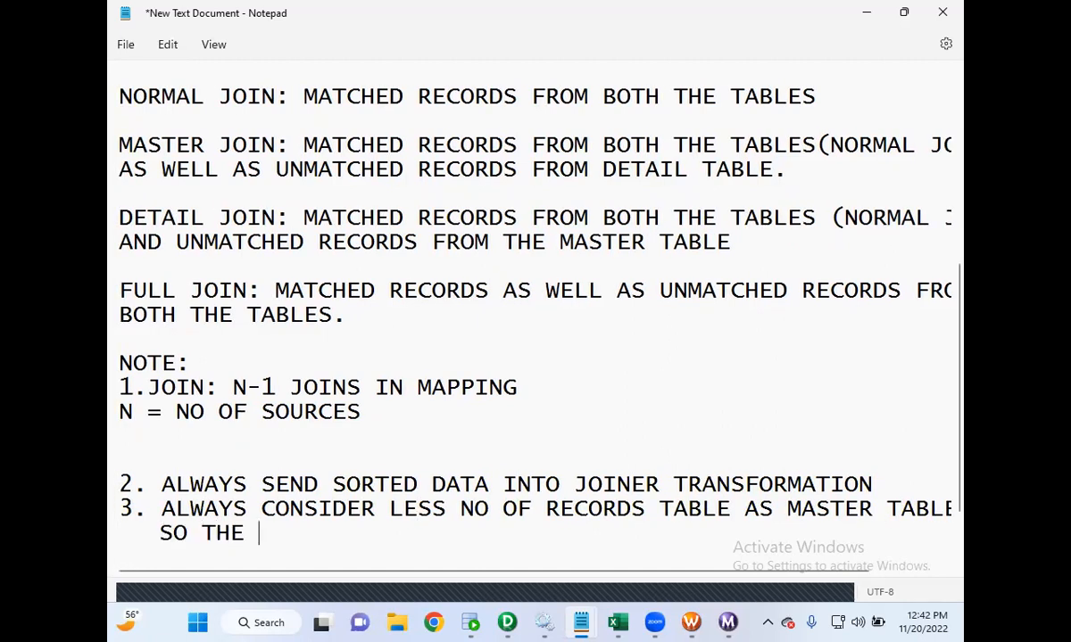
pyautogui.write('CAHCE WILL BUILT DA')
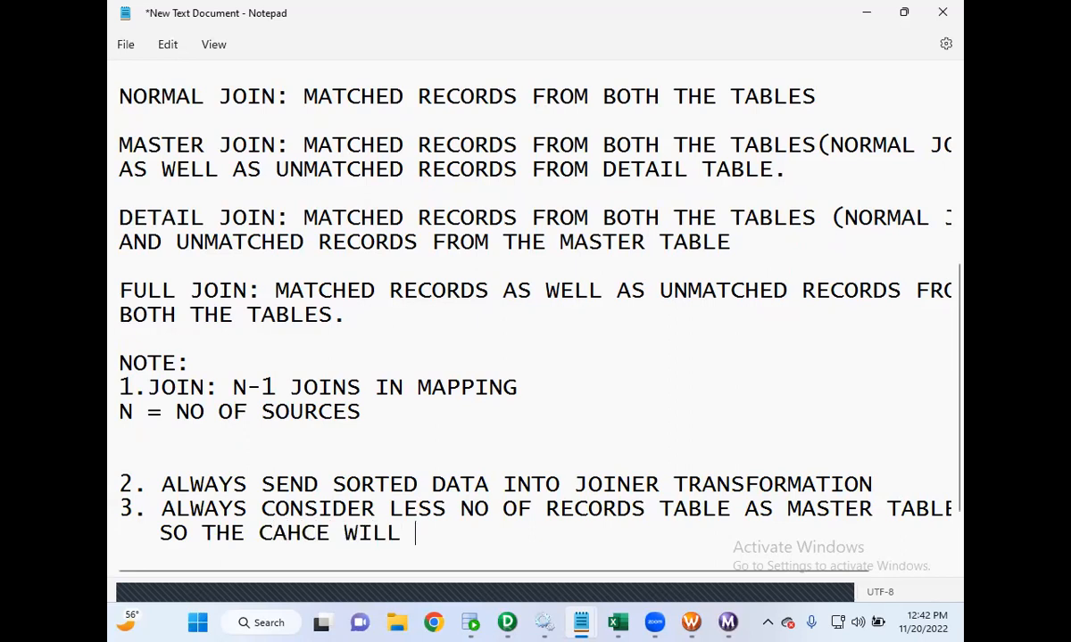
pyautogui.press('BackSpace')
pyautogui.press('BackSpace')
pyautogui.write('FASTER IN ')
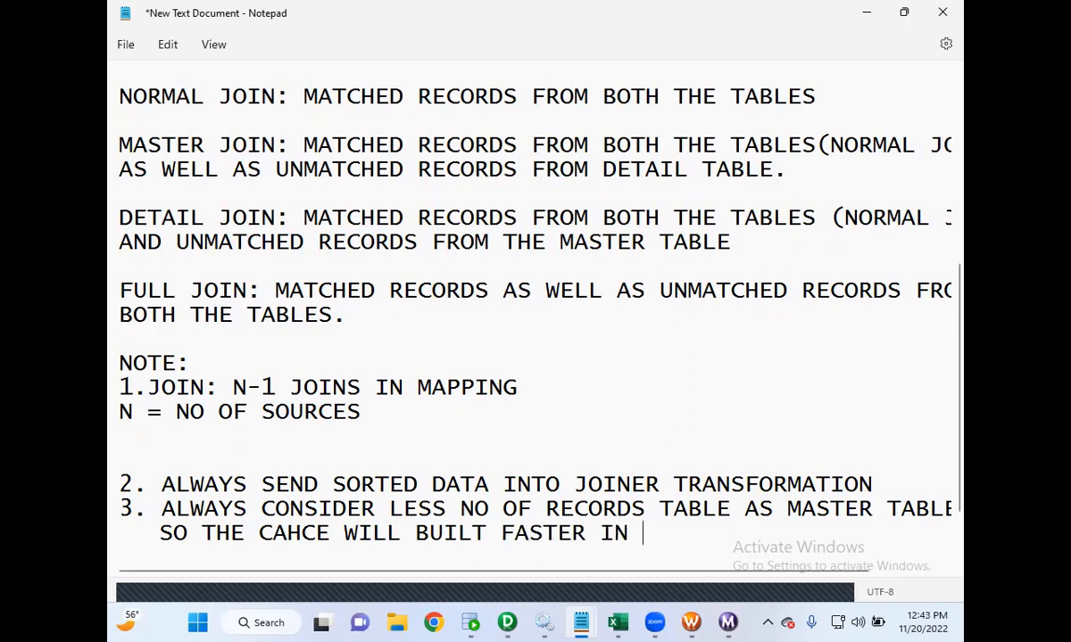
pyautogui.write('THE BACKEND.')
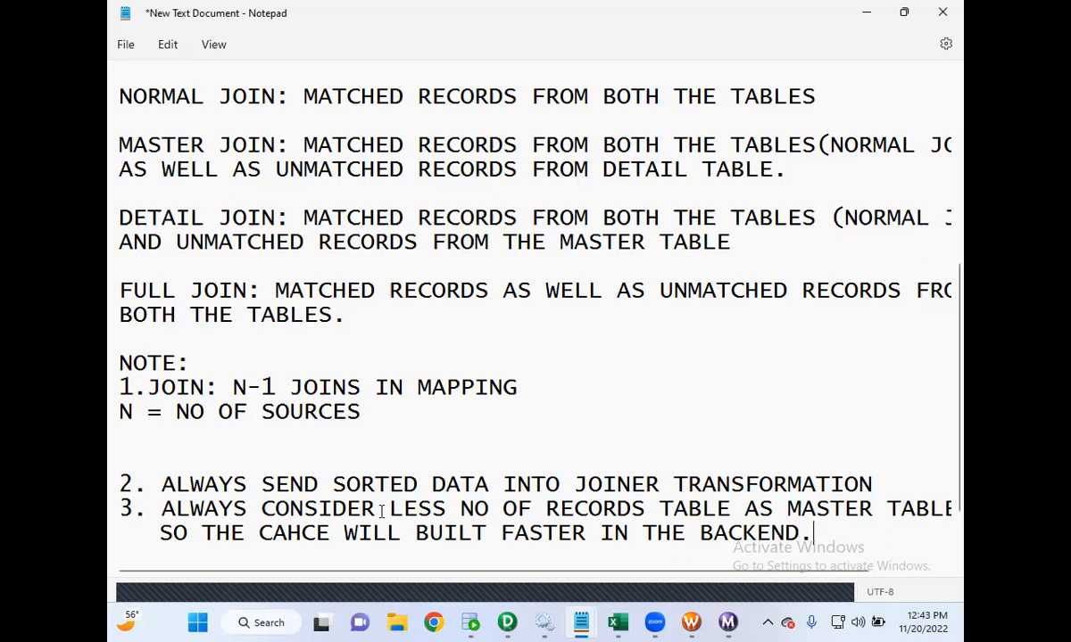
# - Add a "PERFORMANCE" heading above item 2 and reword item 3 to begin "GOOD TO CONSIDER"
pyautogui.click(126, 459)
pyautogui.write('PERFORMANCE')
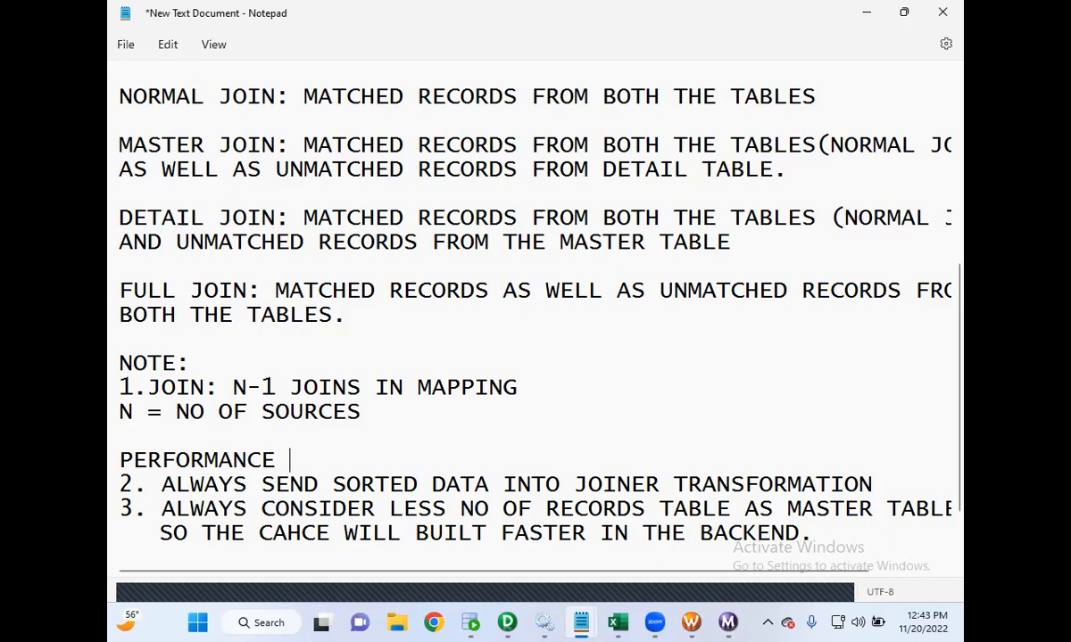
pyautogui.moveTo(257, 509); pyautogui.dragTo(161, 509)
pyautogui.write('GOOD T')
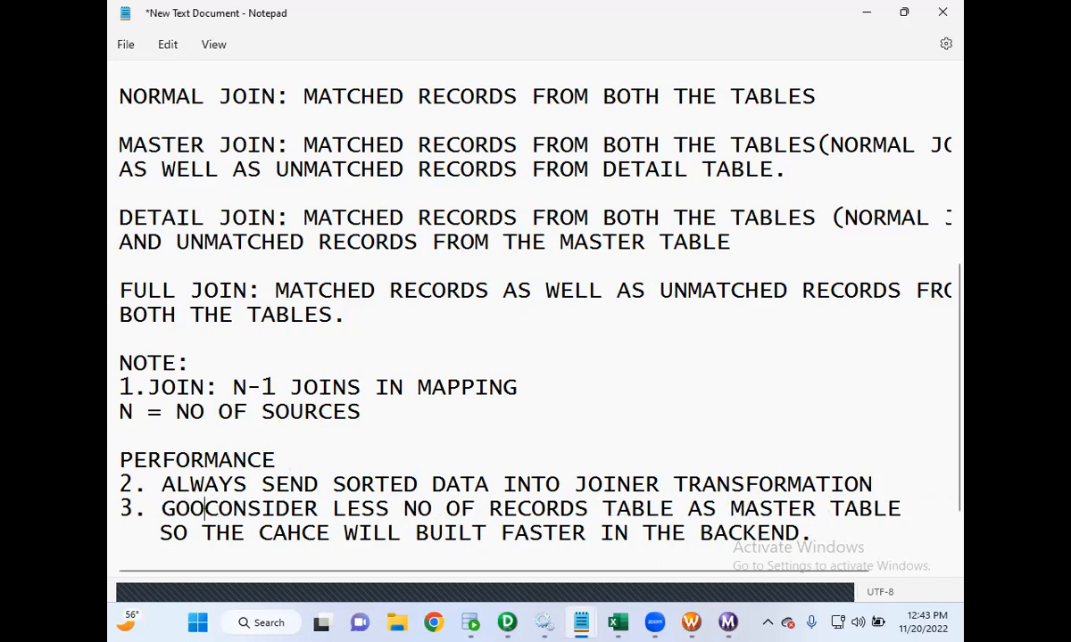
pyautogui.write('O')
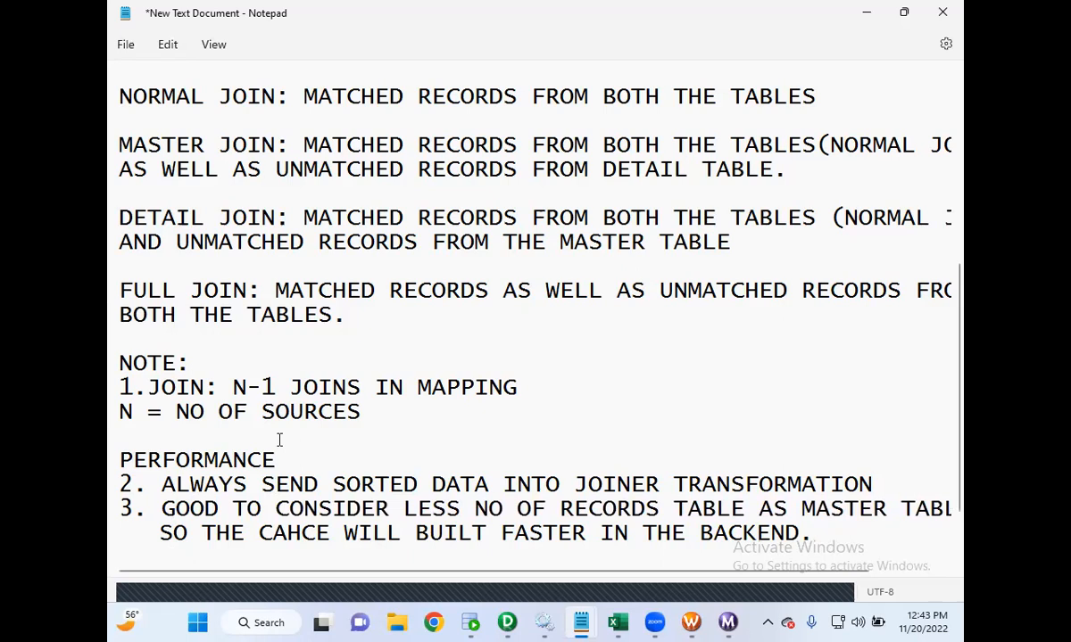
pyautogui.scroll(2, 274, 428)
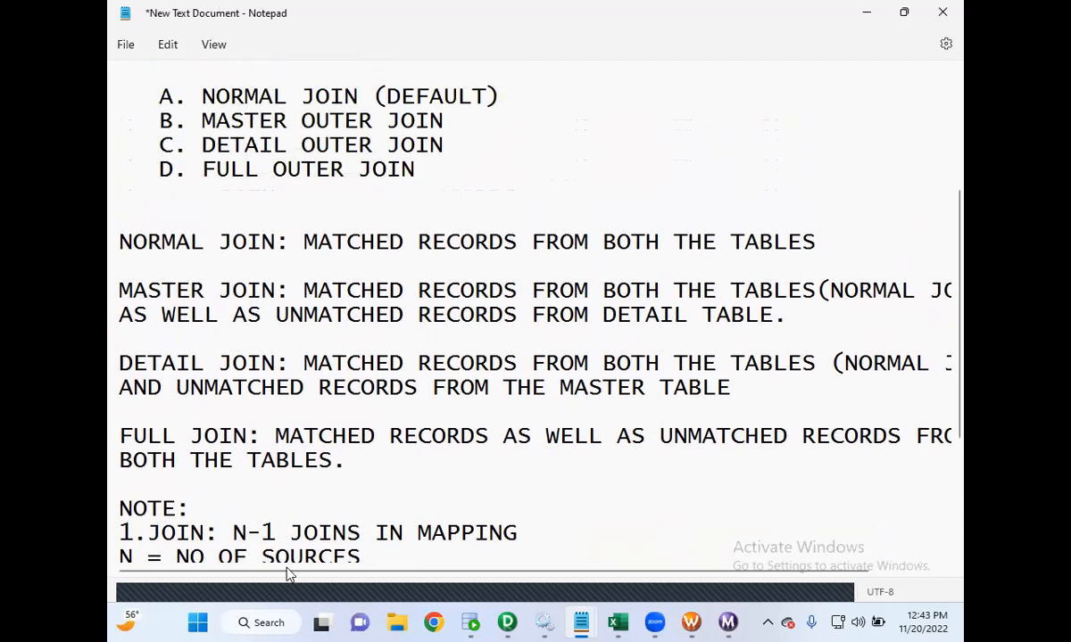
# - Switch to the mapping designer and place a Sorter transformation below the joiner
pyautogui.click(506, 623)
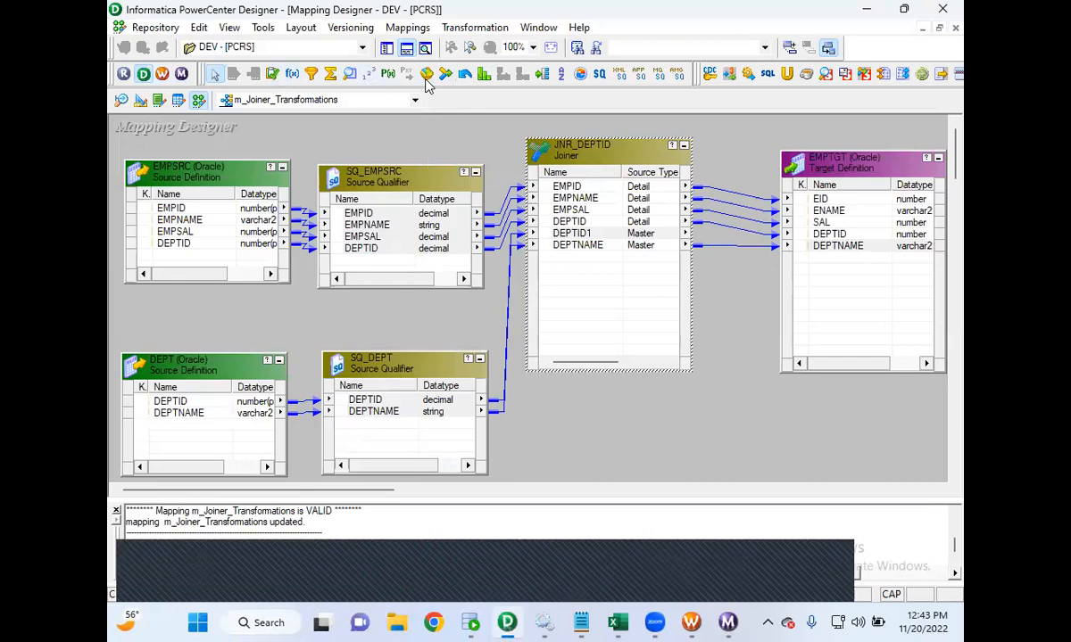
pyautogui.click(563, 77)
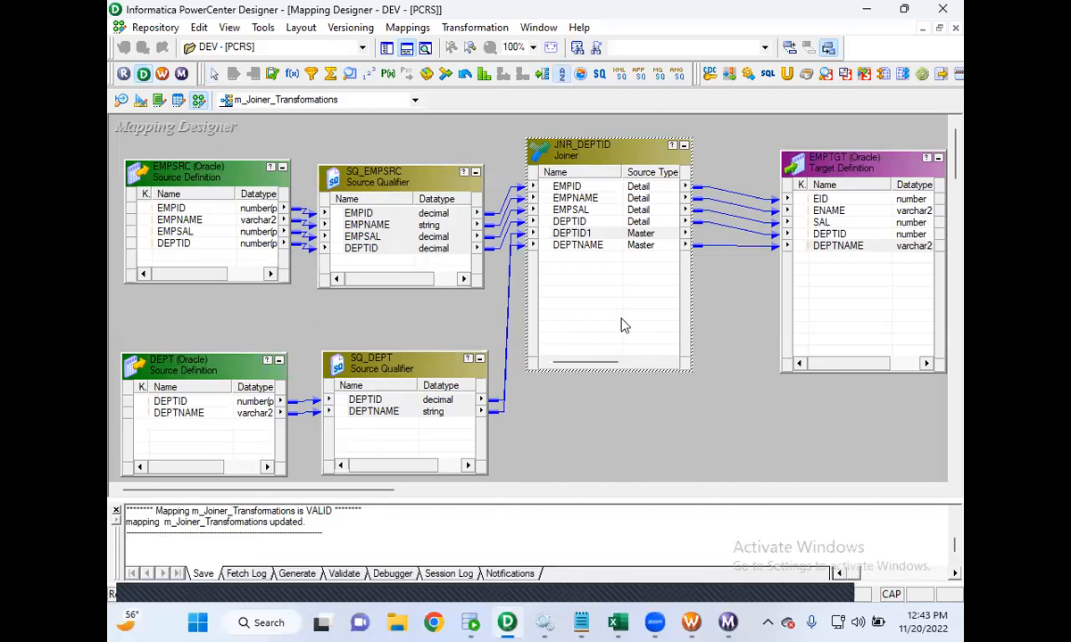
pyautogui.click(579, 416)
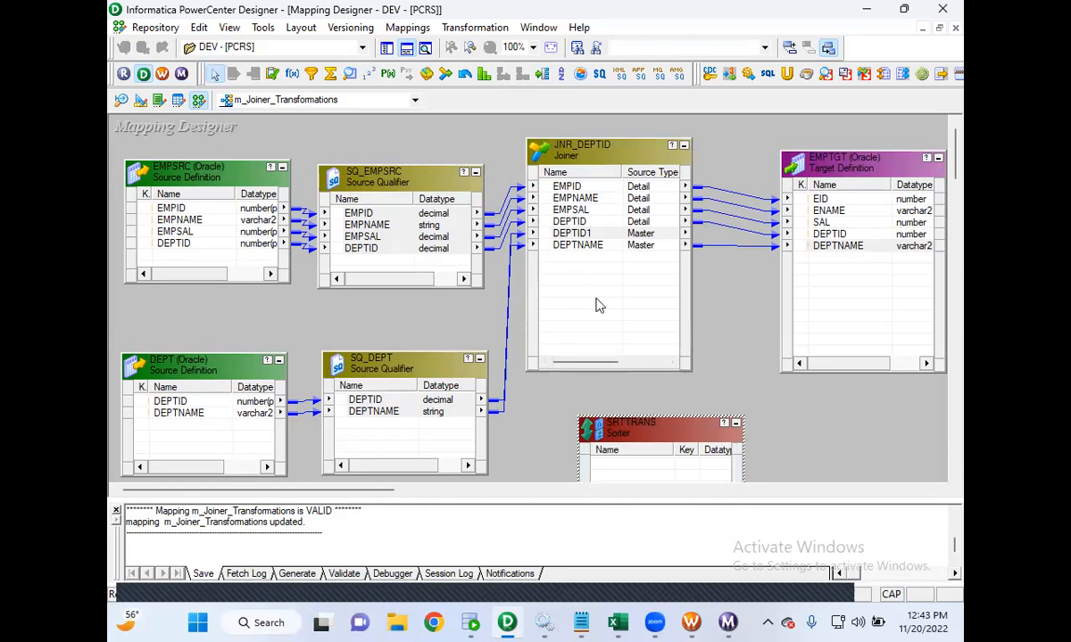
# - Move the JNR_DEPTID joiner to the right, next to the EMPTGT target
pyautogui.click(589, 158)
pyautogui.moveTo(589, 159); pyautogui.dragTo(690, 159)
pyautogui.moveTo(553, 221); pyautogui.dragTo(532, 247)
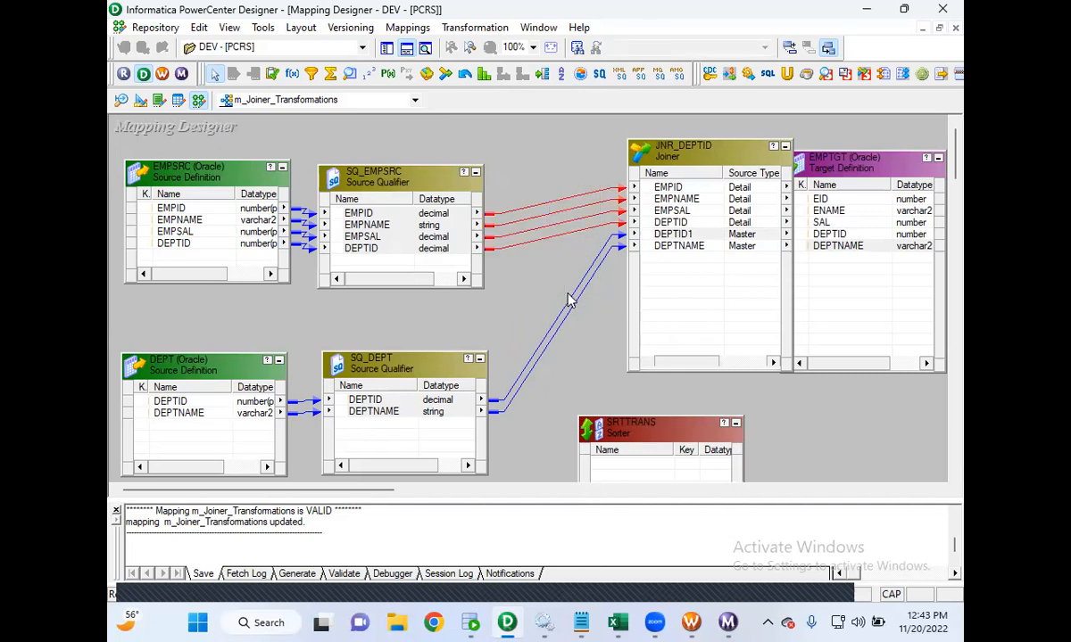
# - Move the Sorter under the joiner, open and cancel its editor, then delete the Sorter from the mapping
pyautogui.moveTo(652, 446); pyautogui.dragTo(641, 357)
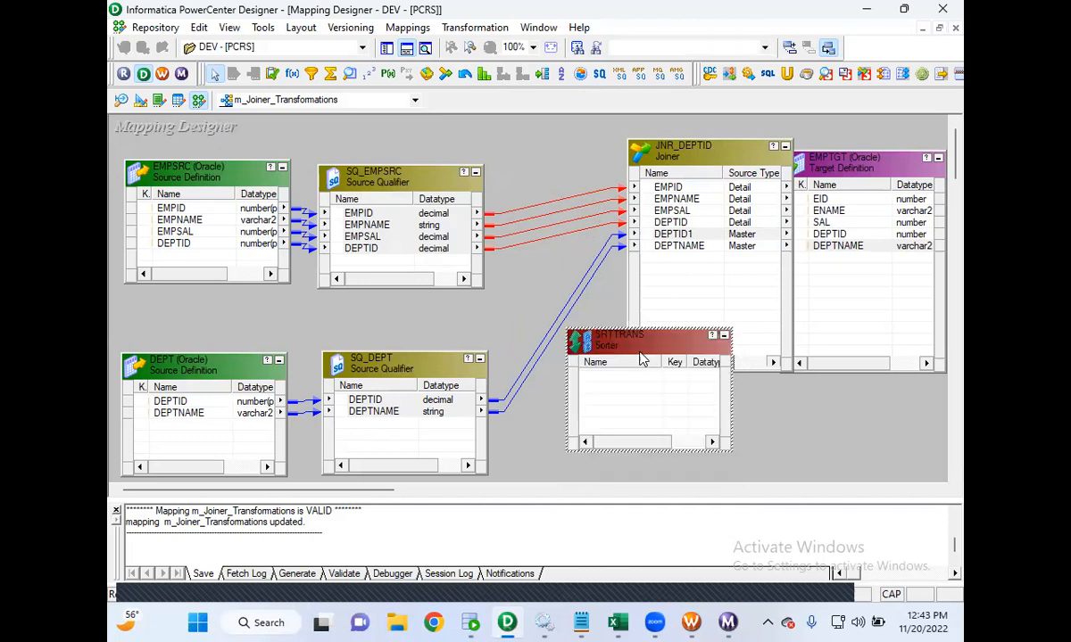
pyautogui.doubleClick(637, 357)
pyautogui.click(234, 158)
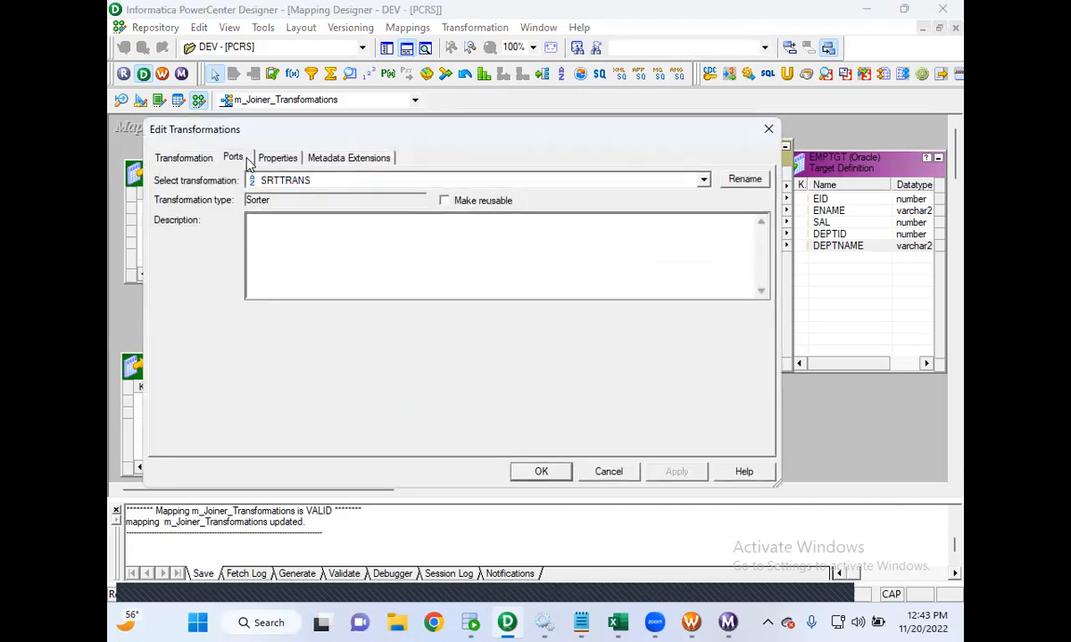
pyautogui.click(605, 472)
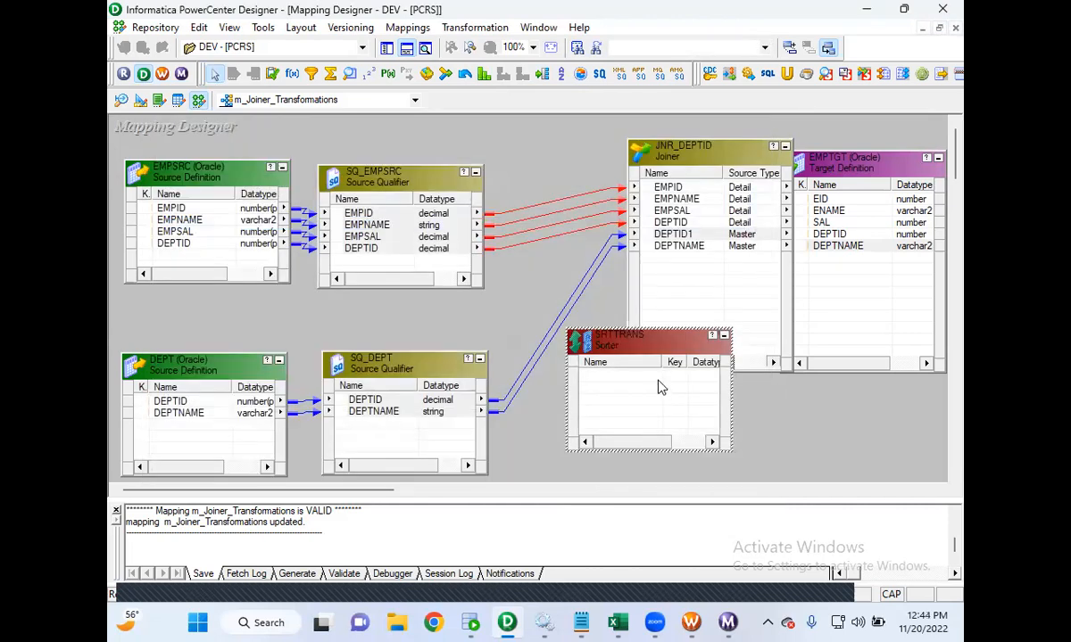
pyautogui.rightClick(637, 351)
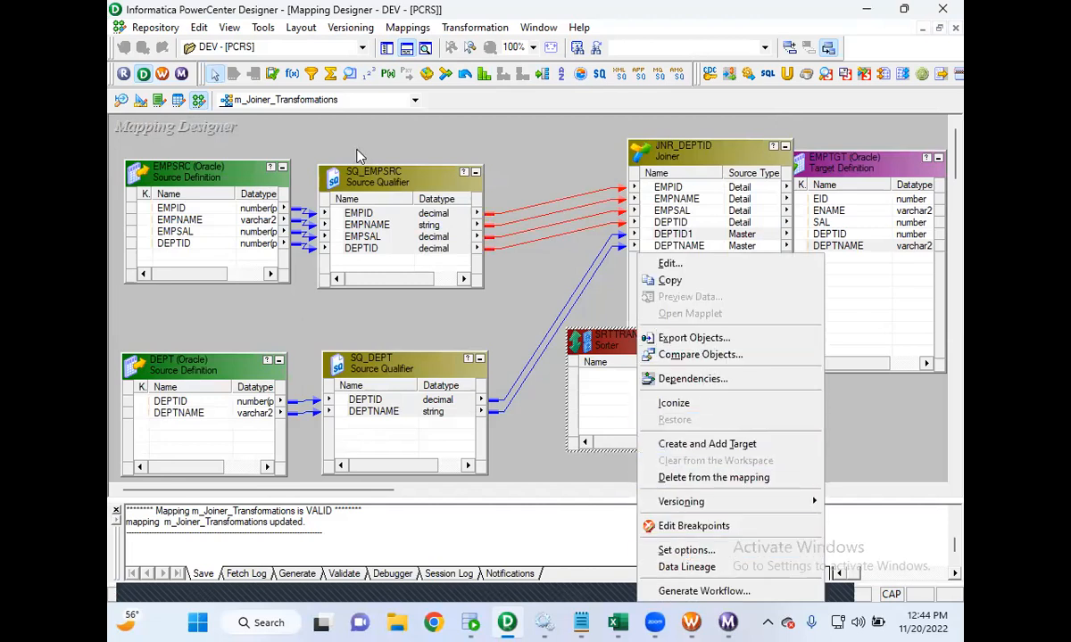
pyautogui.click(197, 28)
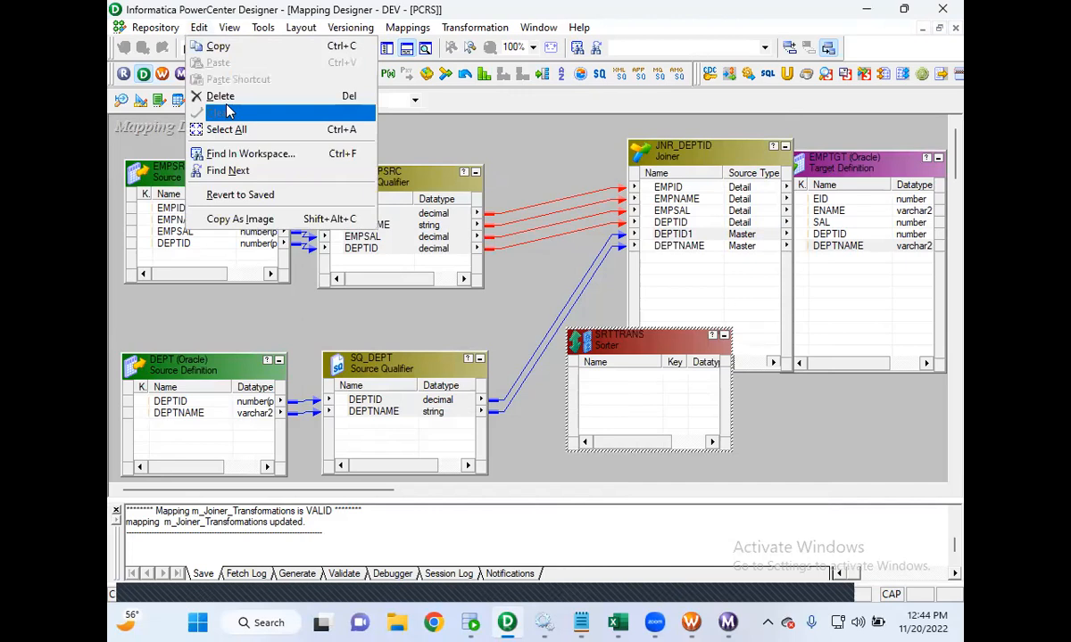
pyautogui.click(224, 96)
pyautogui.click(575, 342)
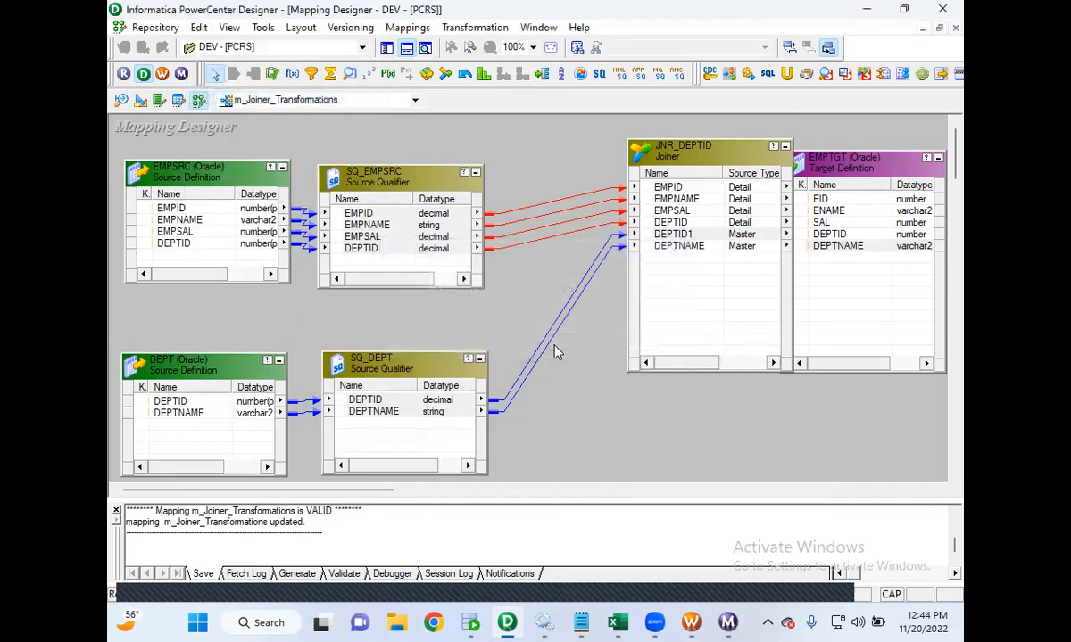
# - Open the SQ_EMPSRC source qualifier's SQL Query editor and close it without changes
pyautogui.doubleClick(386, 189)
pyautogui.click(261, 157)
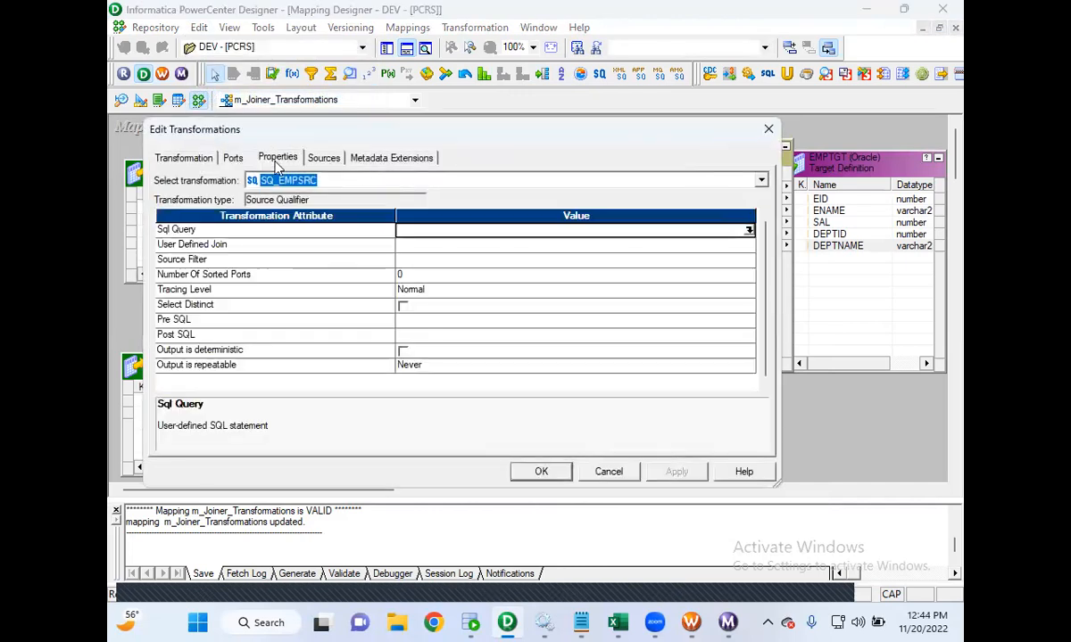
pyautogui.click(749, 230)
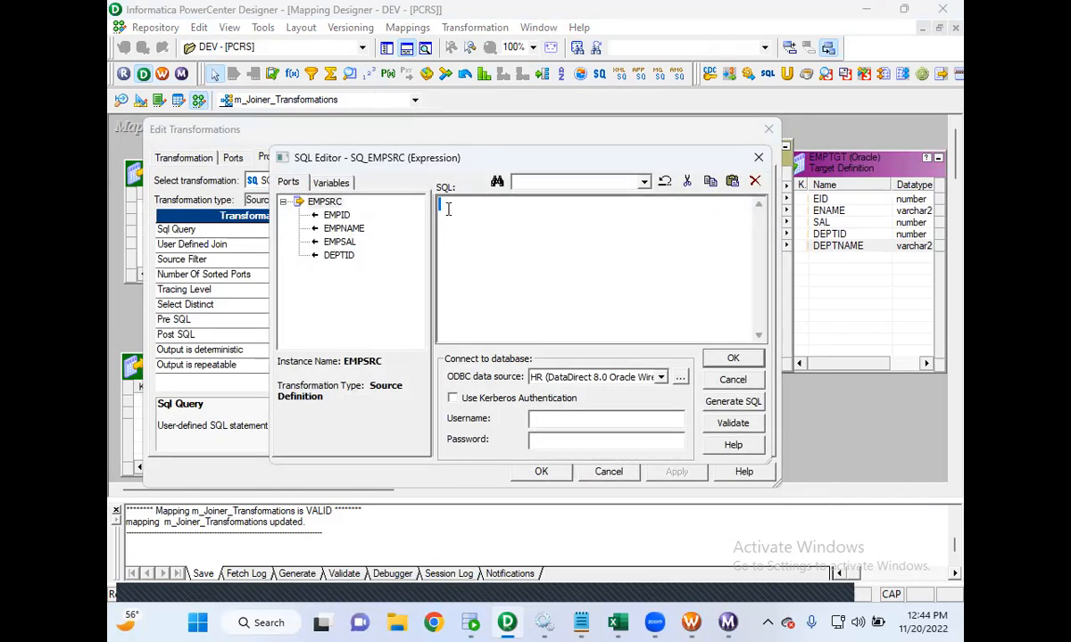
pyautogui.click(733, 380)
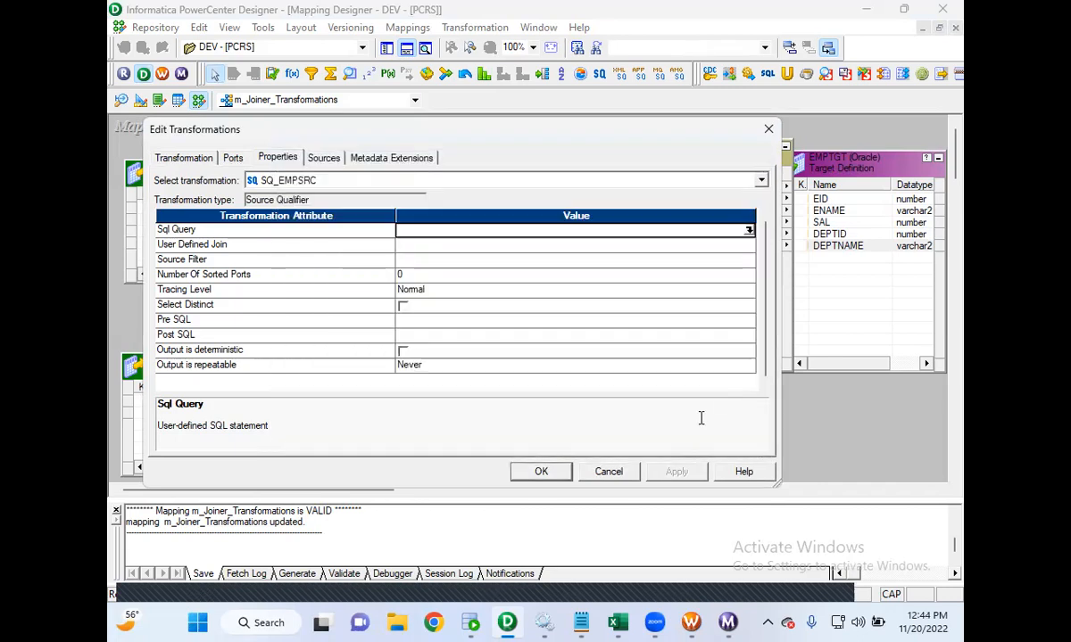
pyautogui.click(610, 478)
pyautogui.click(563, 310)
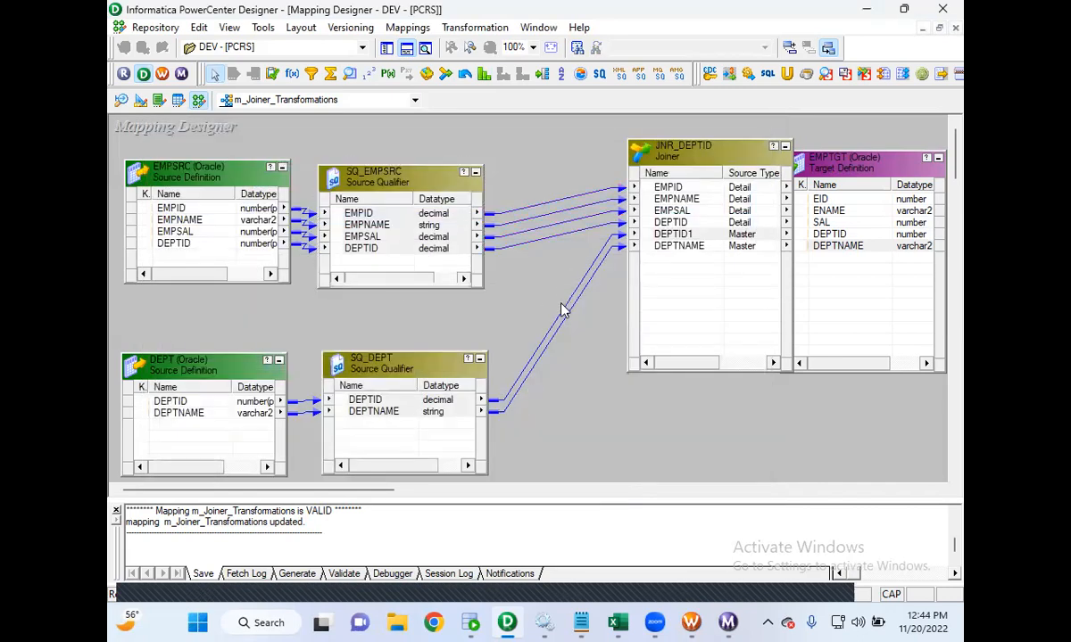
# - Inspect the JNR_DEPTID joiner's properties, including the Sorted Input option, and cancel the editor
pyautogui.doubleClick(705, 157)
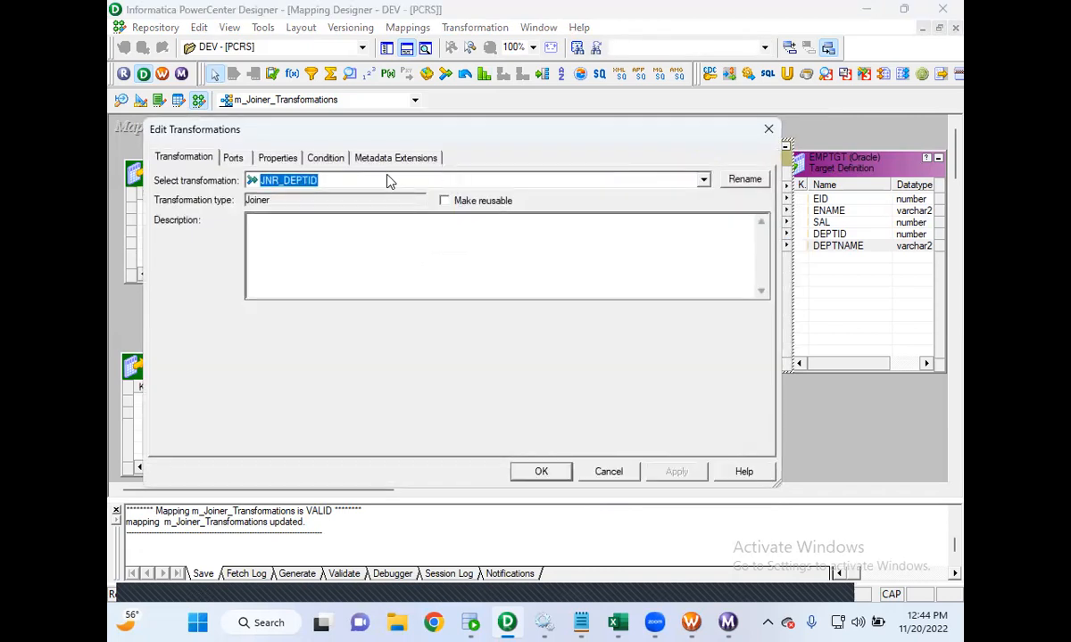
pyautogui.click(290, 161)
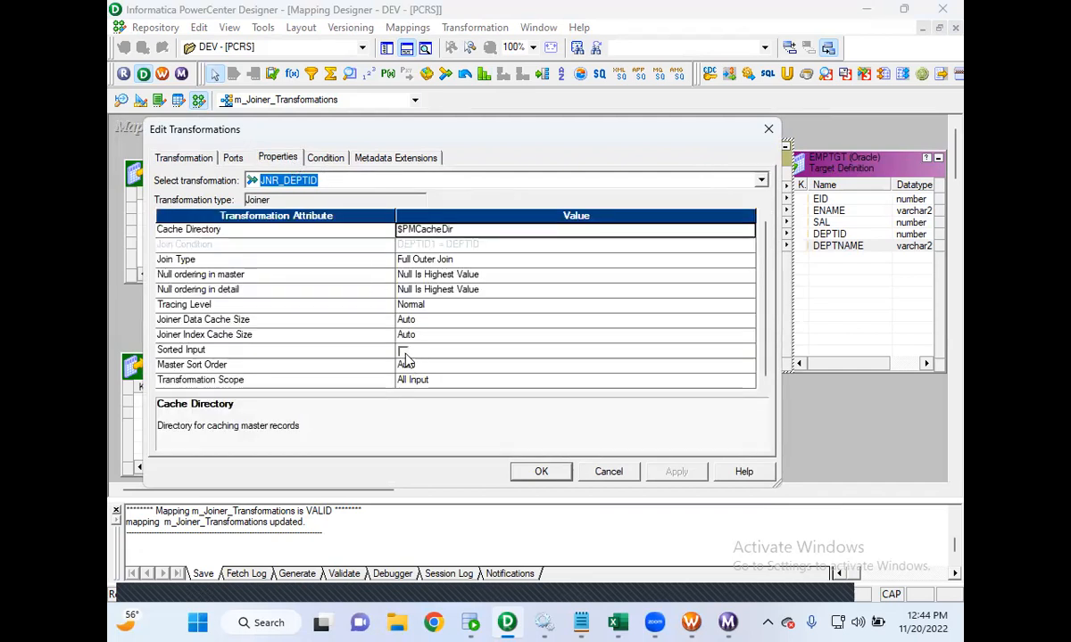
pyautogui.click(403, 352)
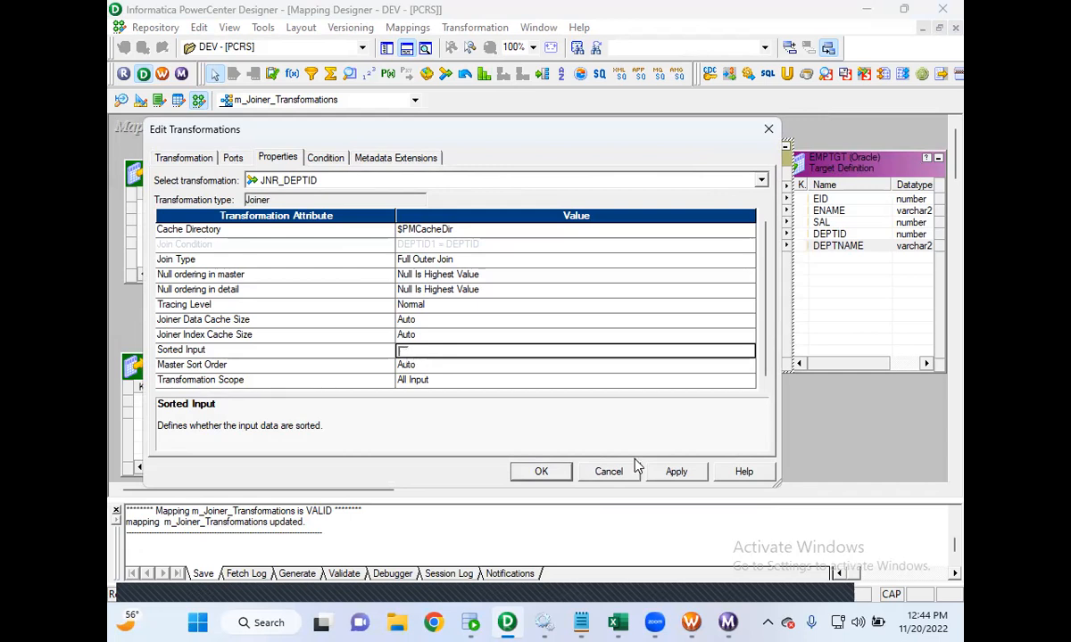
pyautogui.click(609, 472)
pyautogui.click(446, 354)
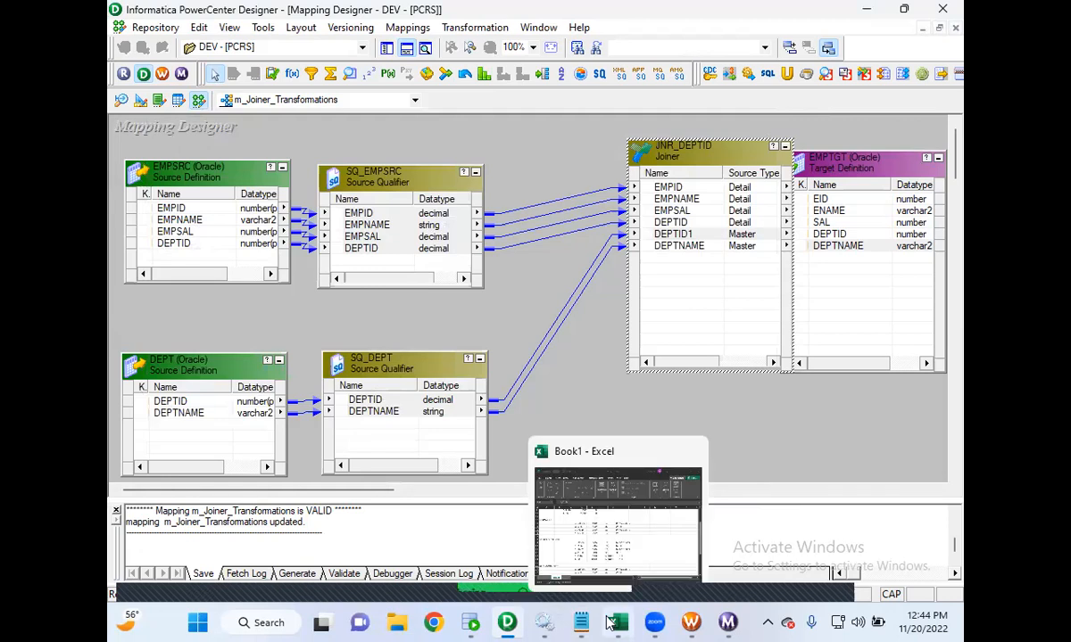
# - Return to the New Text Document notes and scroll to the top of the Joiner Transformation summary
pyautogui.moveTo(581, 622)
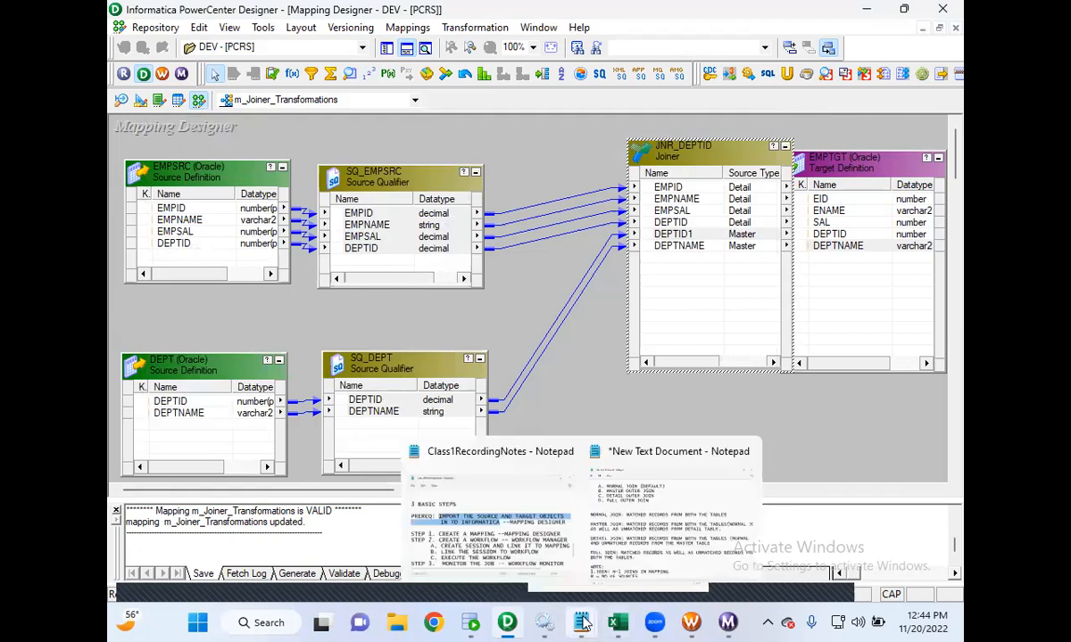
pyautogui.click(531, 540)
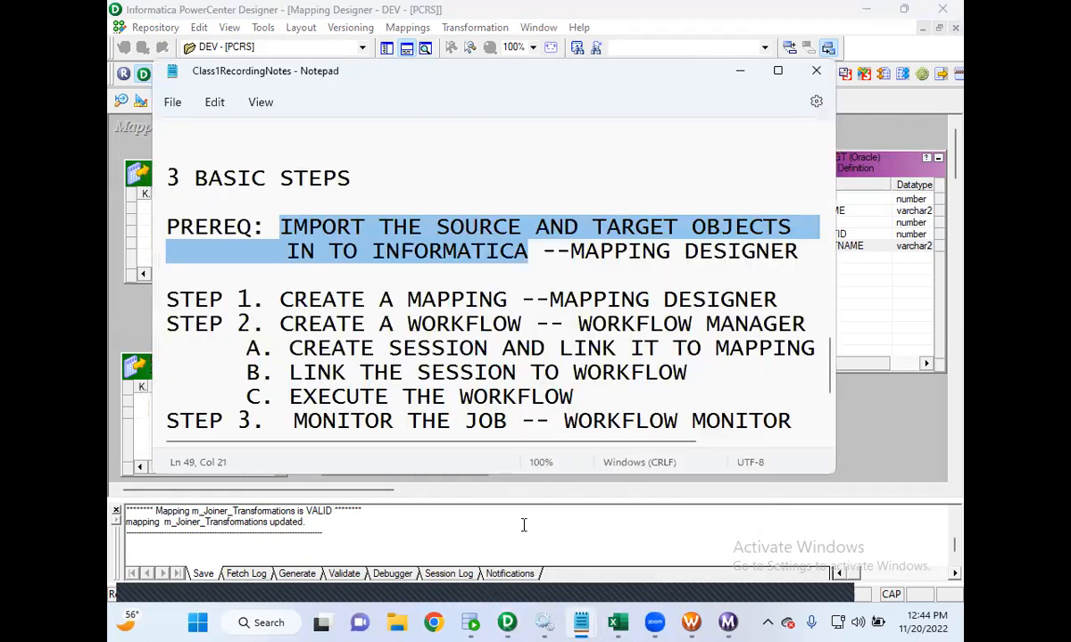
pyautogui.click(740, 73)
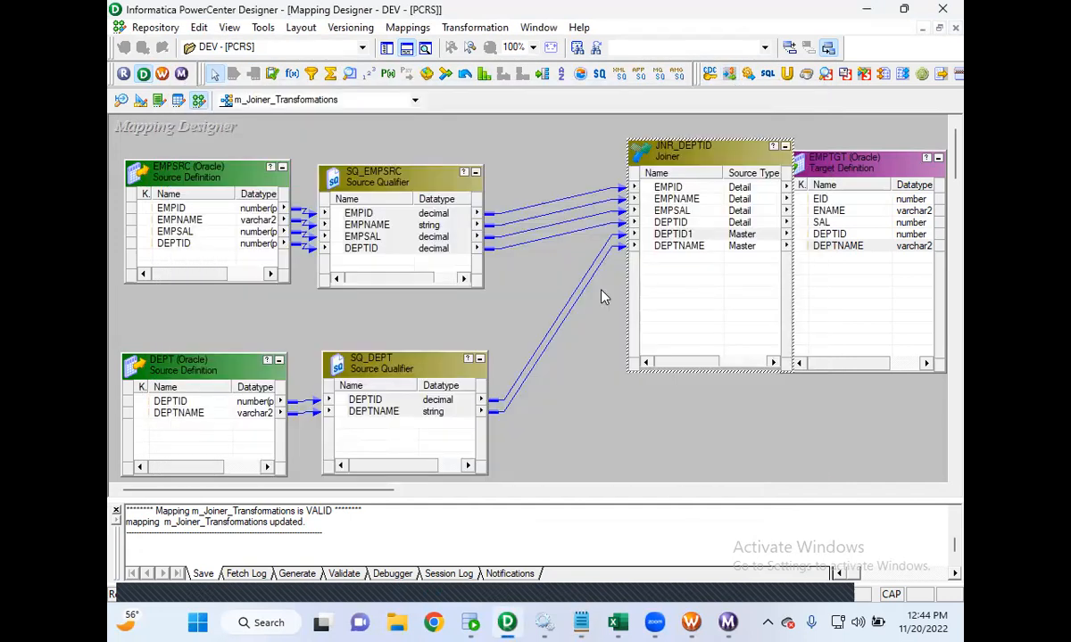
pyautogui.moveTo(581, 623)
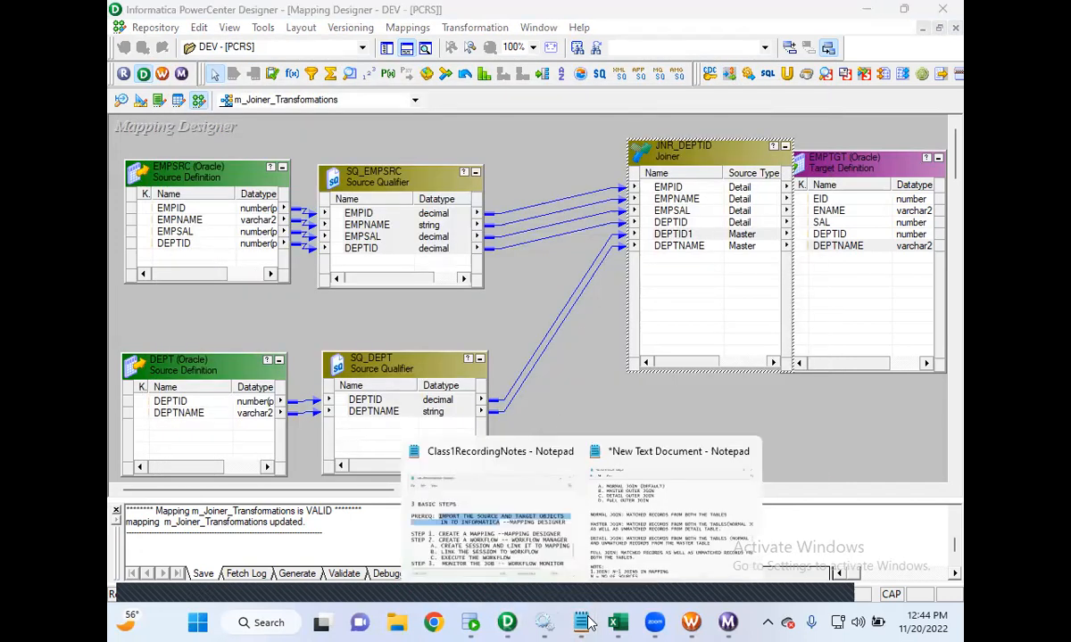
pyautogui.click(663, 550)
pyautogui.scroll(2, 503, 334)
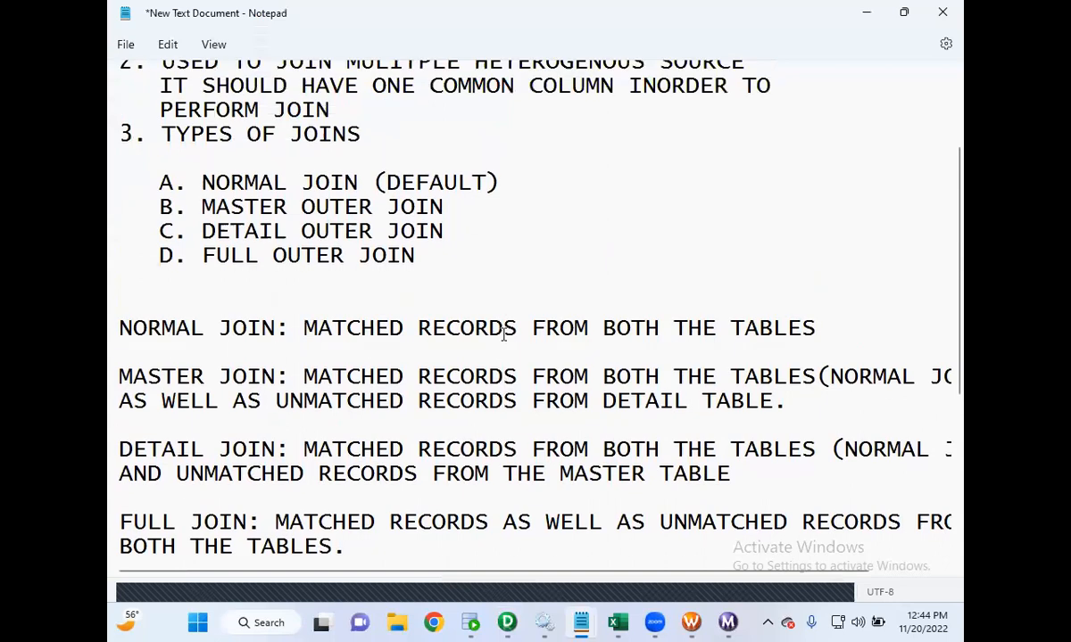
pyautogui.scroll(1, 503, 334)
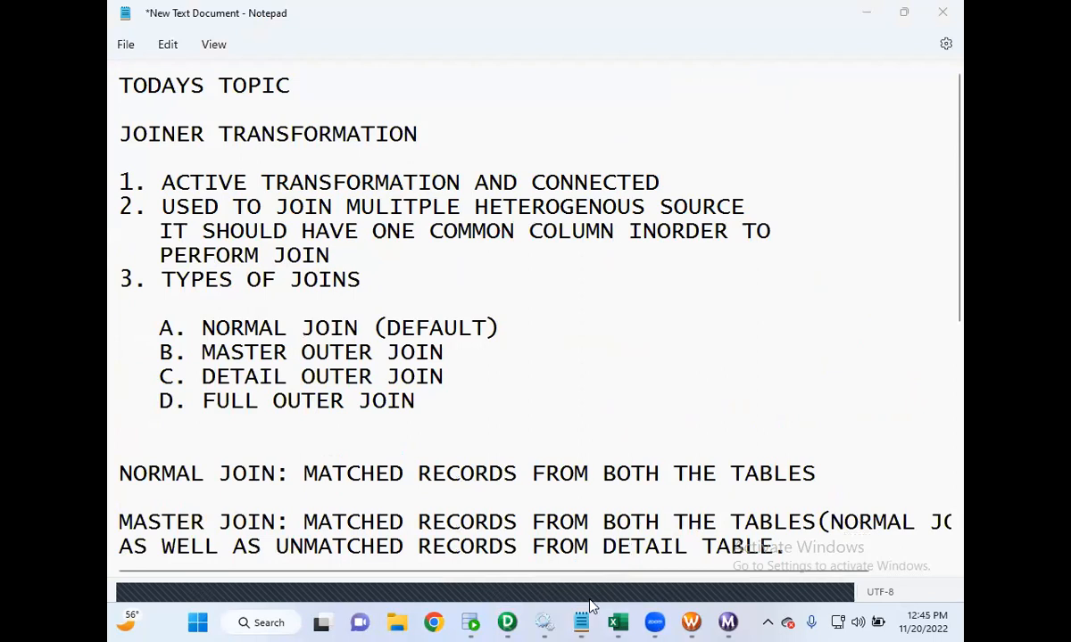
pyautogui.click(830, 588)
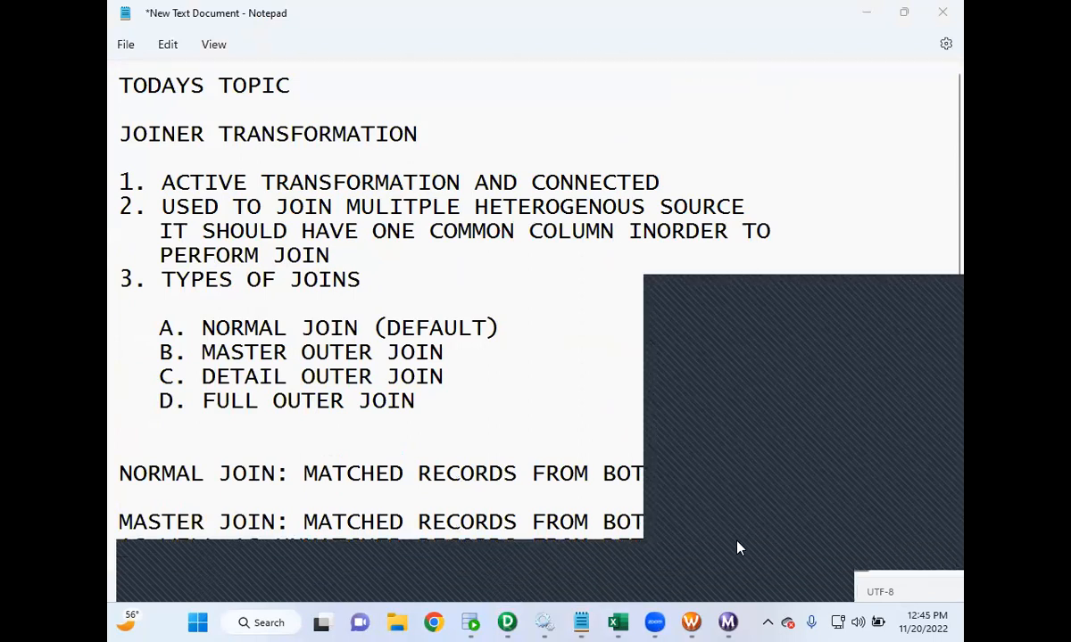